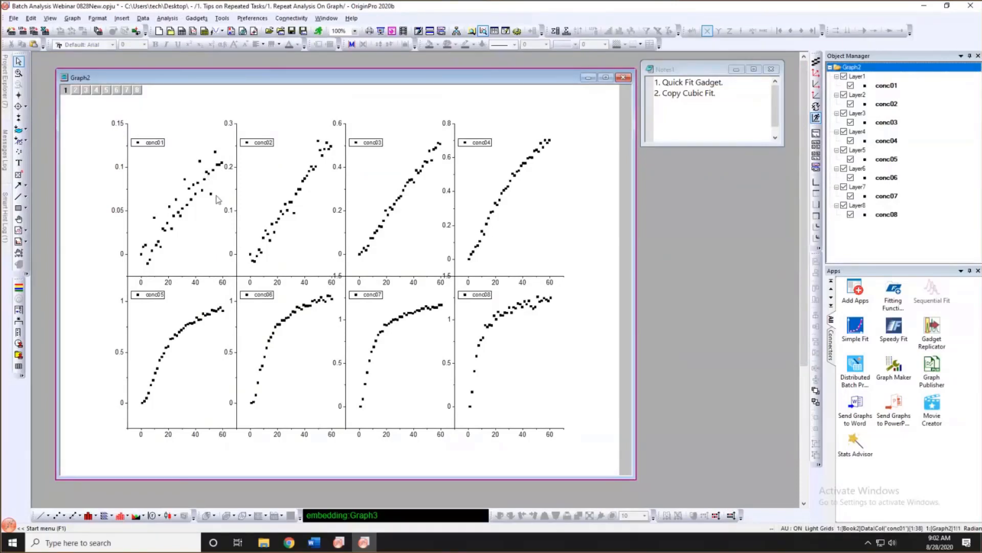
Duplicate the Graph2 window and line the copy up over the original graph.
mouse_move(216, 188)
left_click(465, 6)
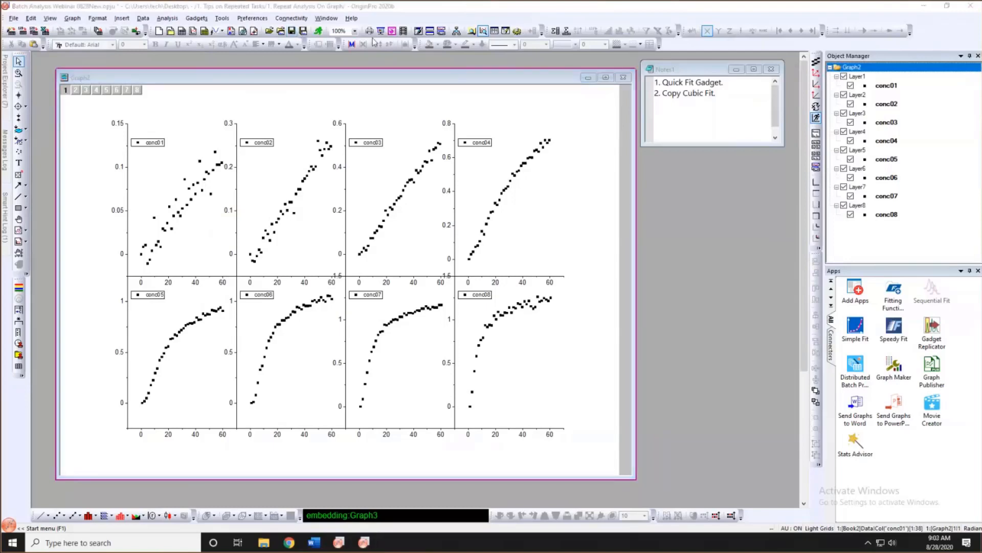
mouse_move(380, 81)
left_mouse_down()
mouse_move(366, 75)
mouse_move(373, 69)
left_mouse_up()
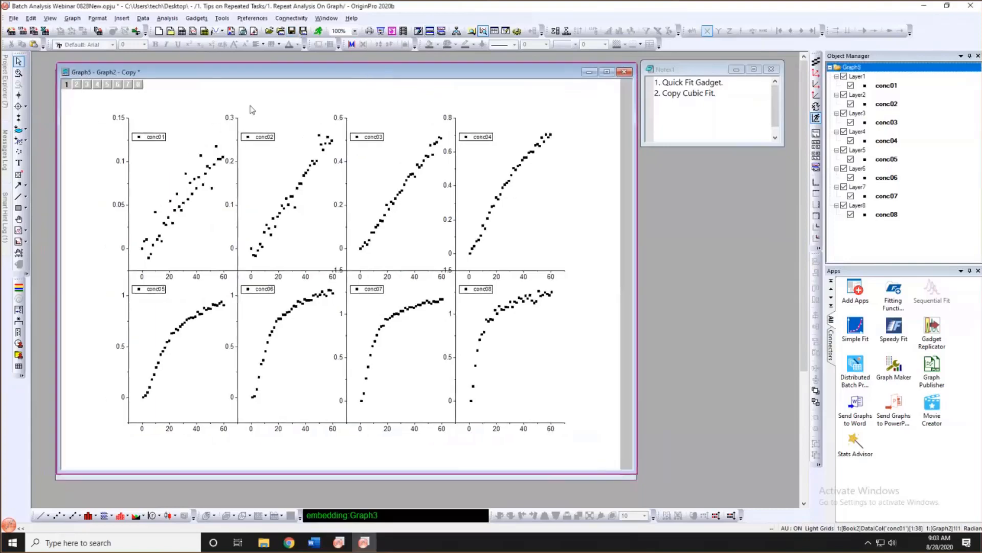
Add a Linear (System) Quick Fit gadget to the conc01 plot in the graph copy.
left_click(198, 19)
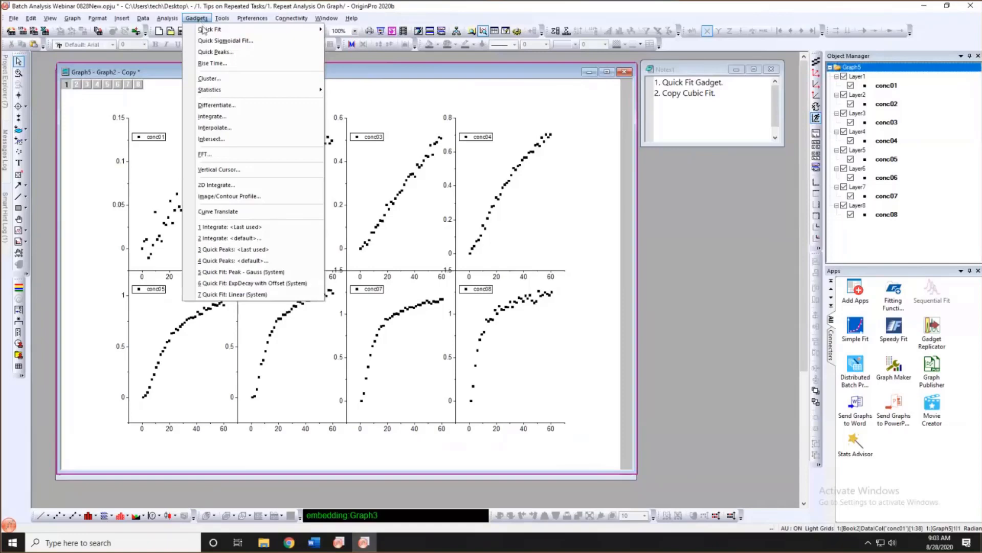
mouse_move(207, 30)
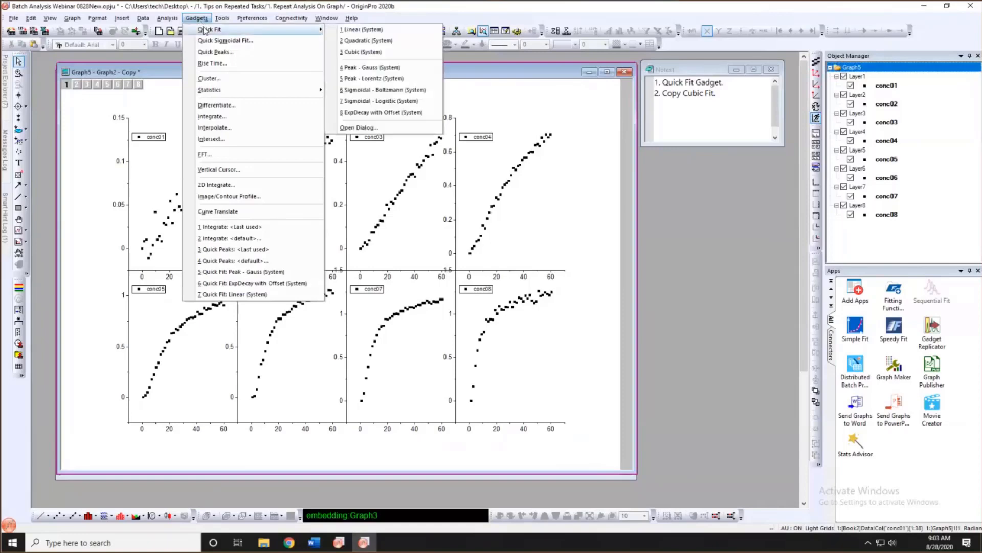
left_click(361, 30)
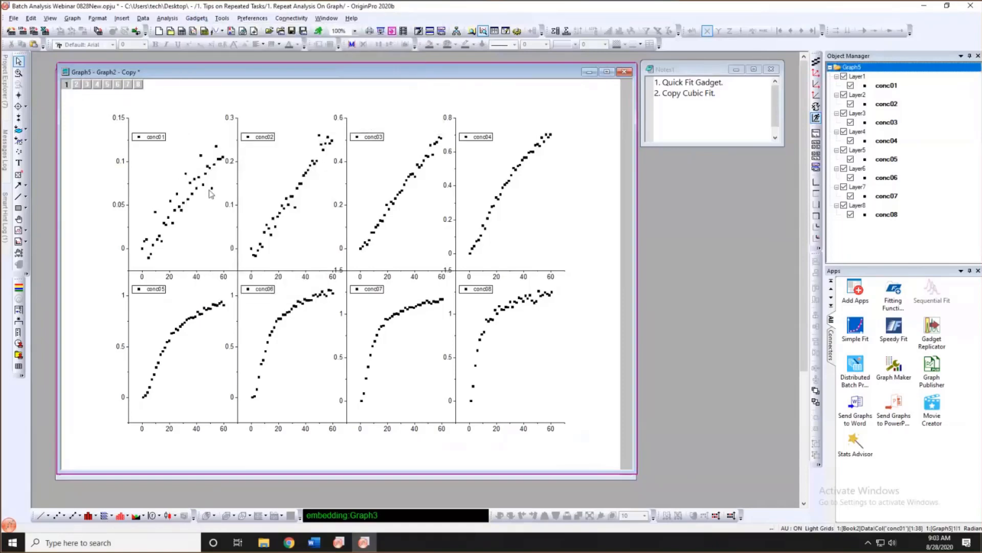
left_click(208, 191)
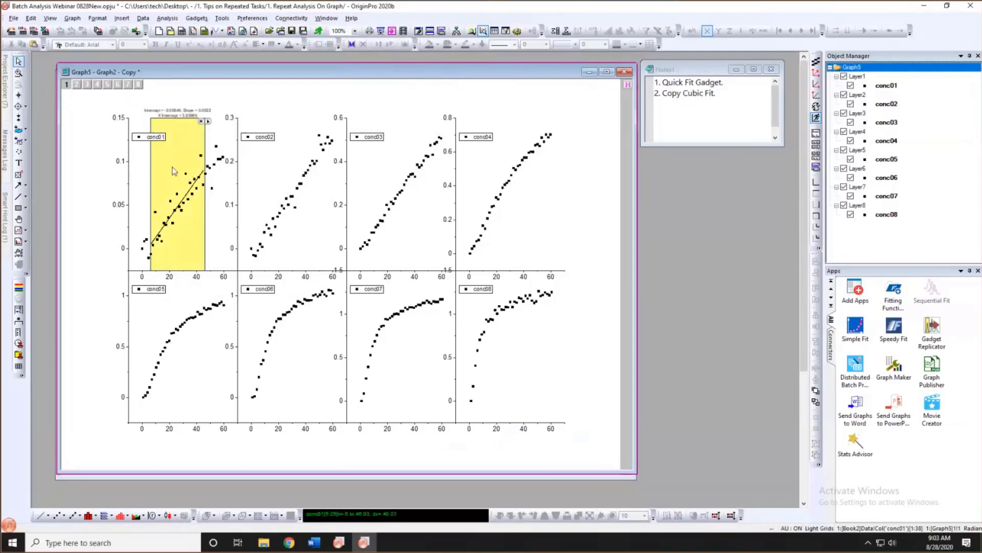
Shift and widen the Quick Fit region over the entire conc01 curve, from about x = -7 to 63.
left_click(159, 168)
left_click_drag(159, 167, 141, 168)
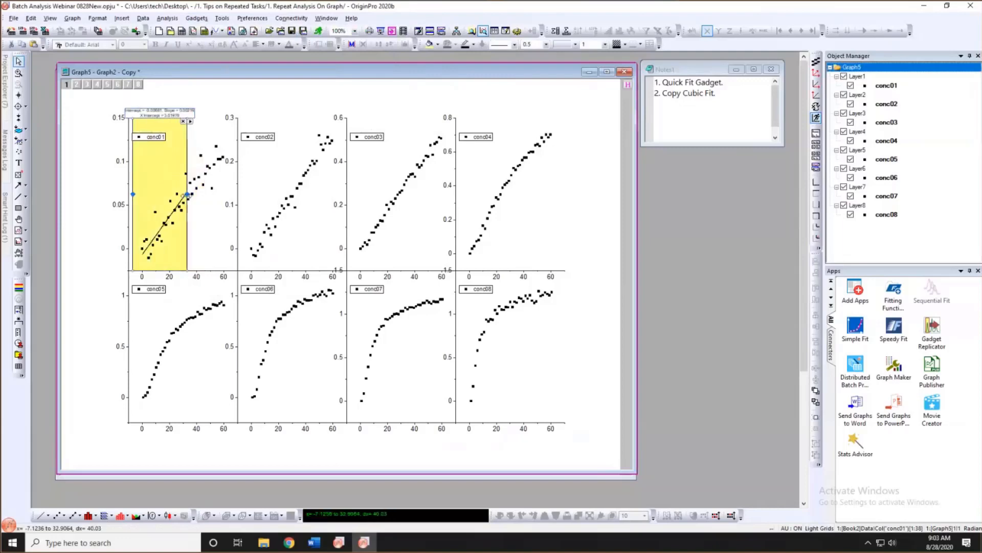
left_click_drag(187, 198, 228, 199)
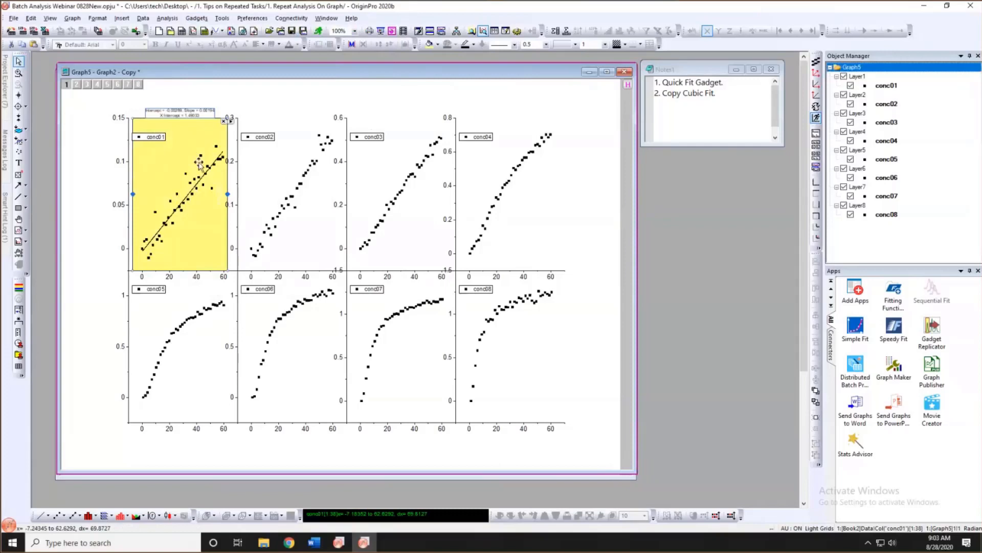
In the Quick Fit preferences, turn off Add Label Box to Graph and set the report output to Worksheet.
double_click(194, 134)
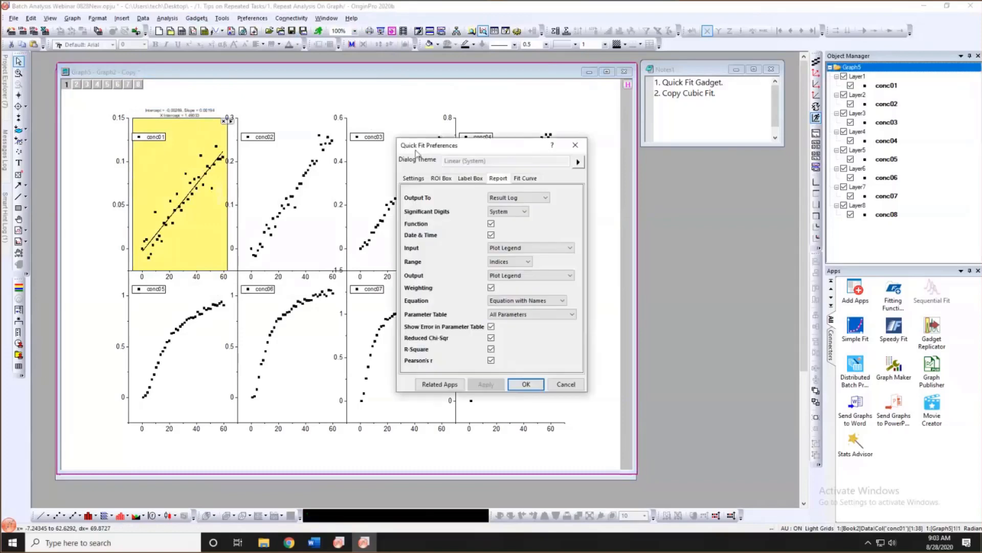
left_click_drag(425, 150, 299, 99)
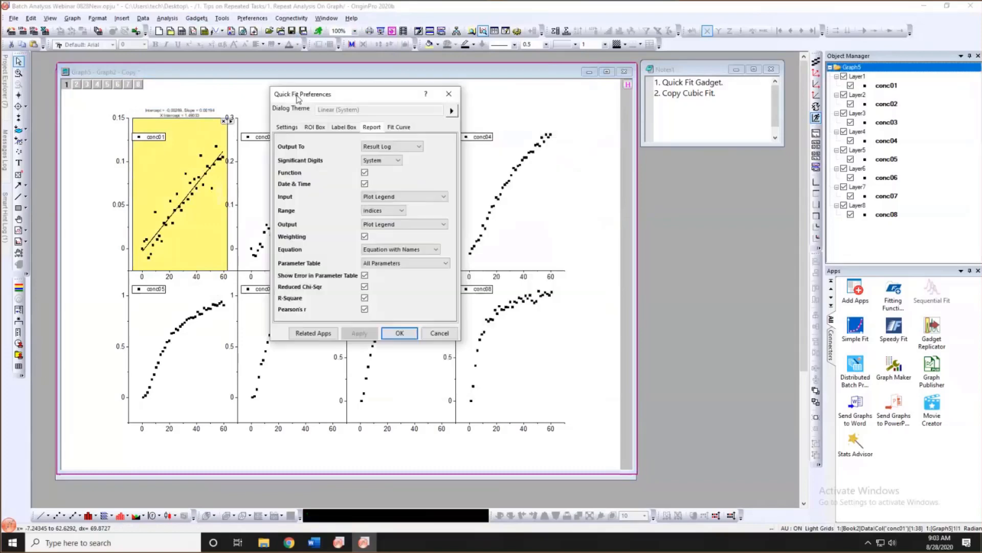
left_click(343, 127)
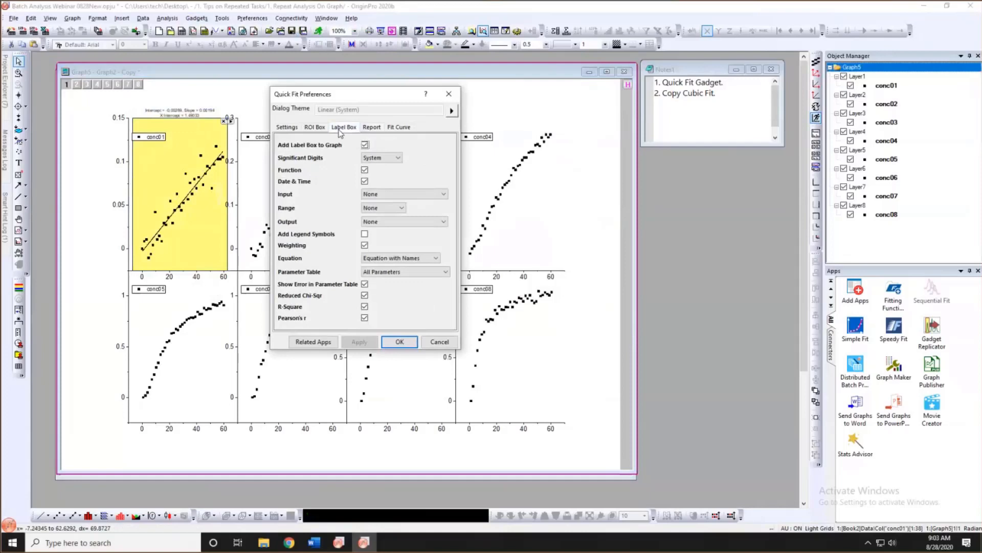
left_click(365, 145)
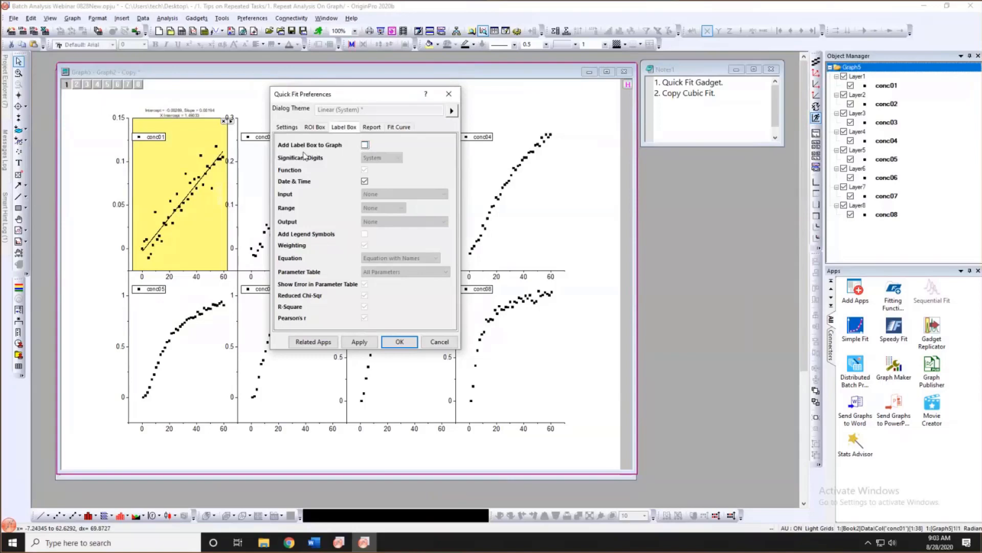
left_click(372, 127)
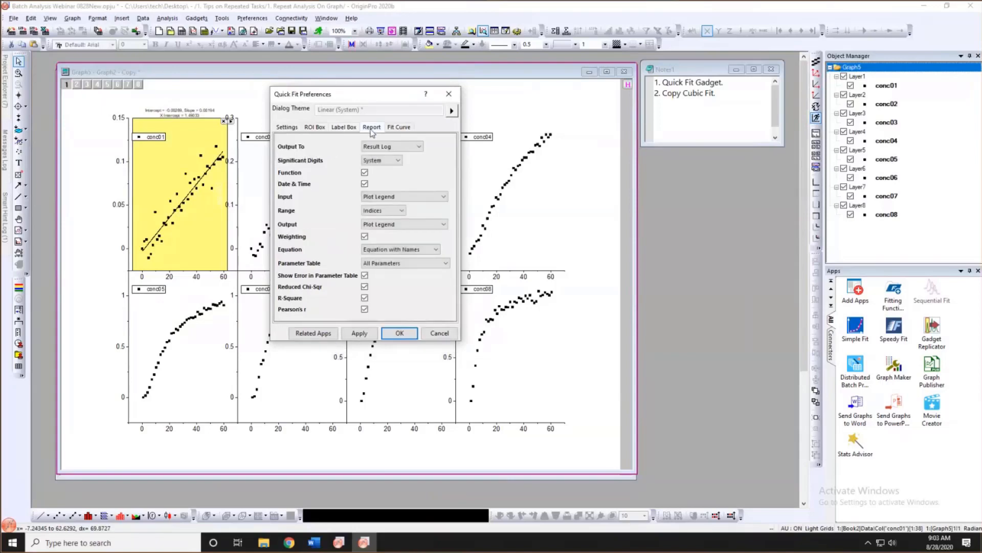
left_click(409, 148)
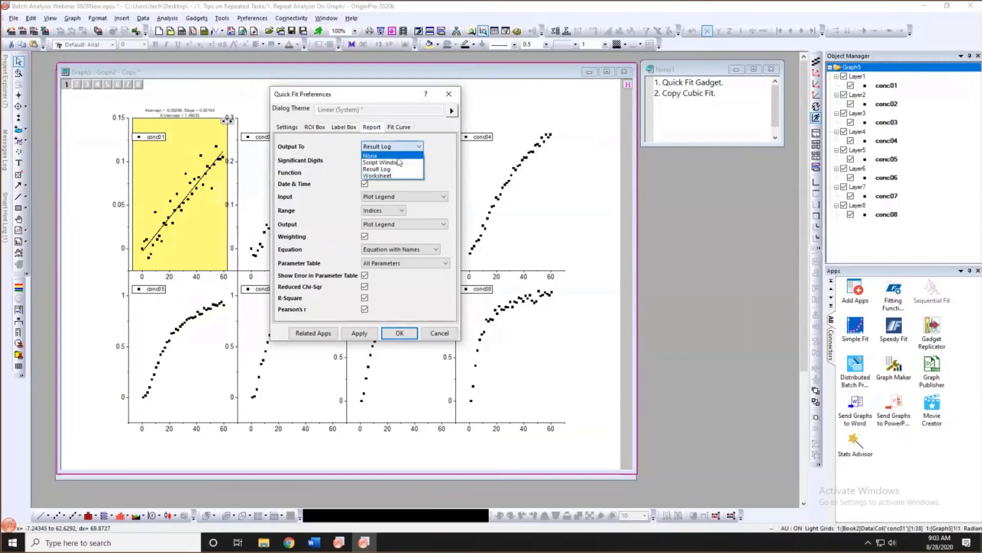
left_click(394, 175)
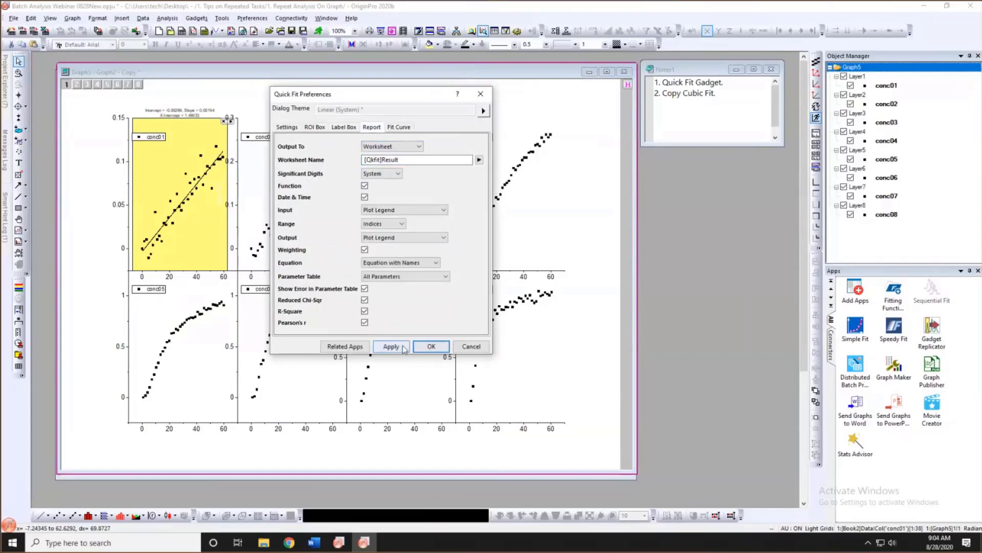
left_click(431, 346)
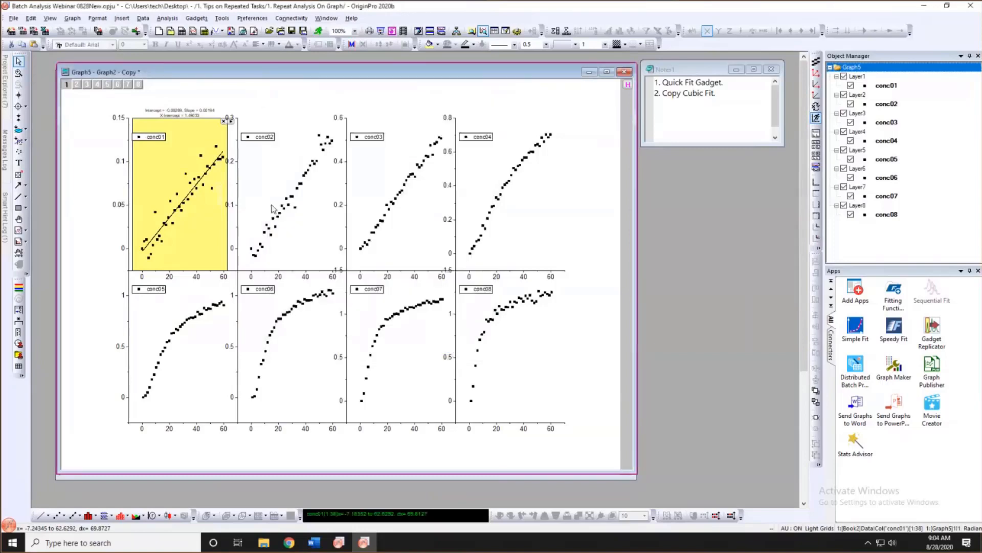
Nudge the fit region to about x = -4 to 66 and create new Quick Fit output for all layers.
left_click_drag(194, 158, 198, 158)
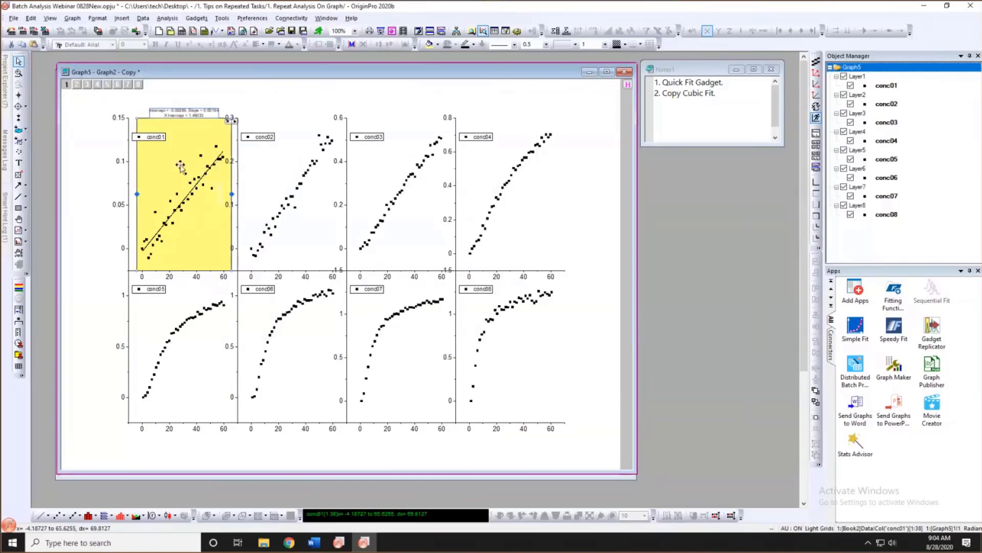
left_click(234, 122)
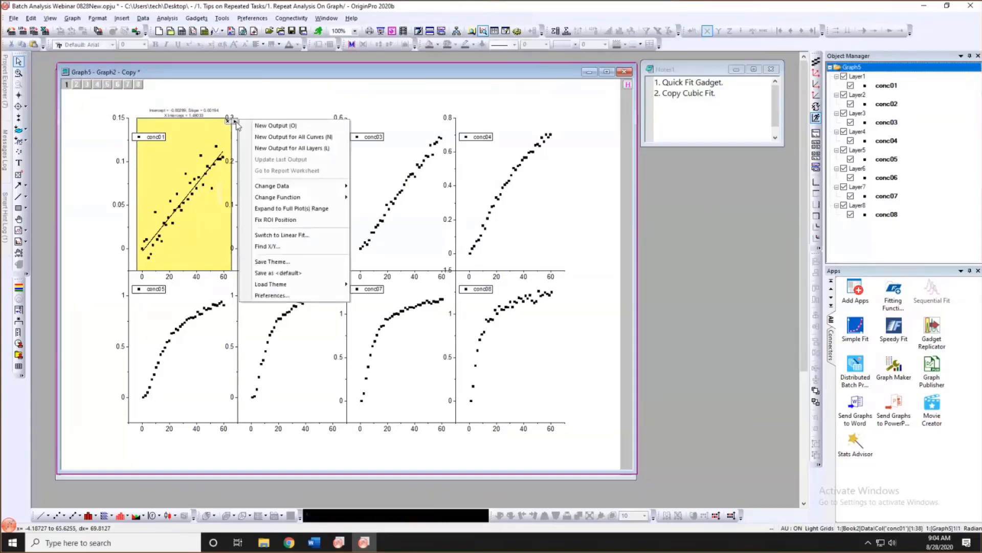
left_click(269, 149)
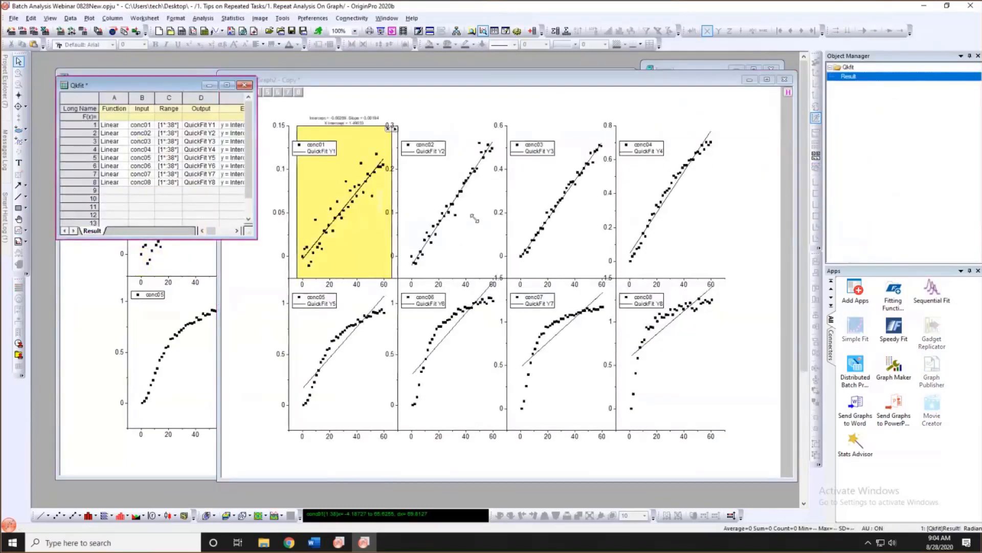
Widen the Qkfit results worksheet and examine its parameter columns, from the intercept and slope through to the fit statistics.
left_click_drag(256, 238, 474, 218)
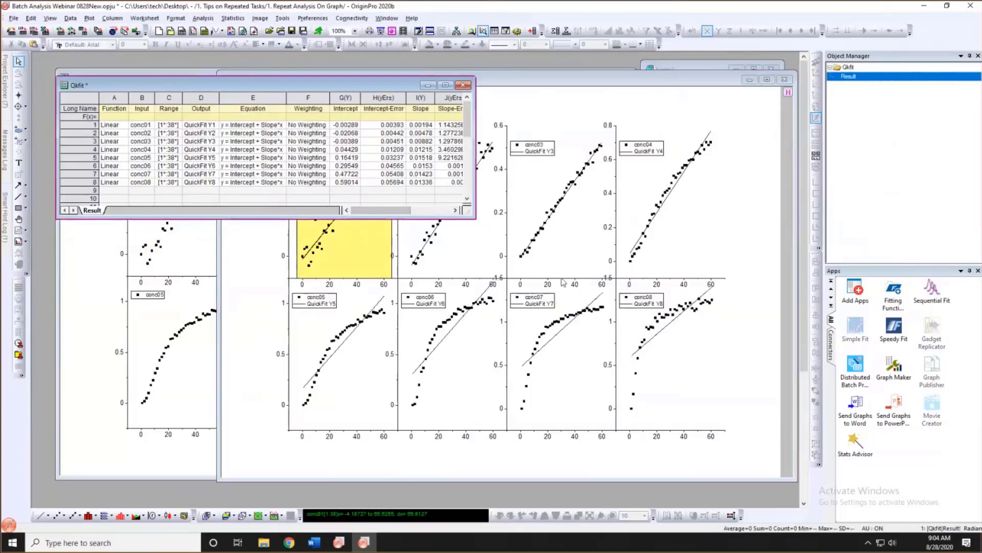
mouse_move(407, 210)
left_mouse_down()
mouse_move(424, 214)
mouse_move(402, 214)
left_mouse_up()
left_click_drag(365, 212, 386, 213)
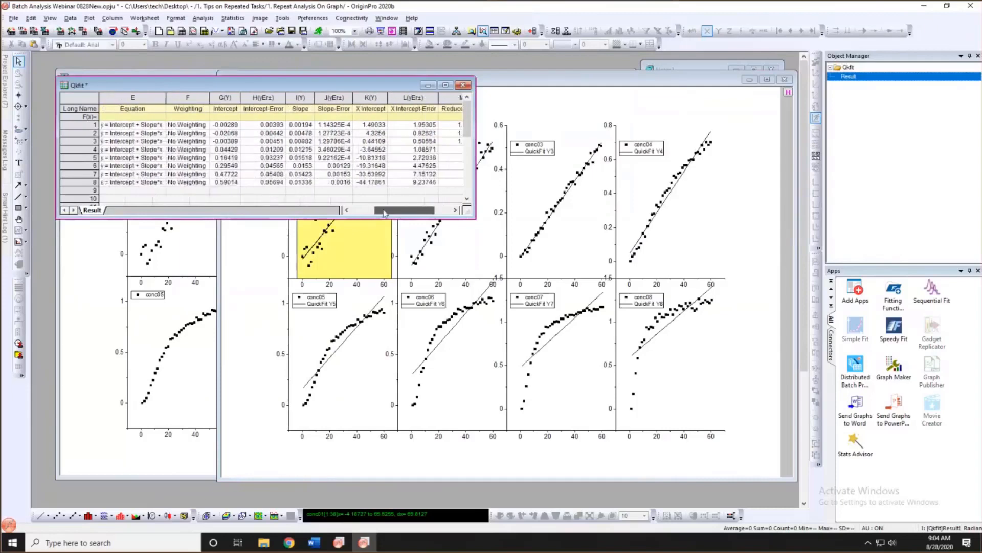
left_click(300, 98)
left_click(225, 97)
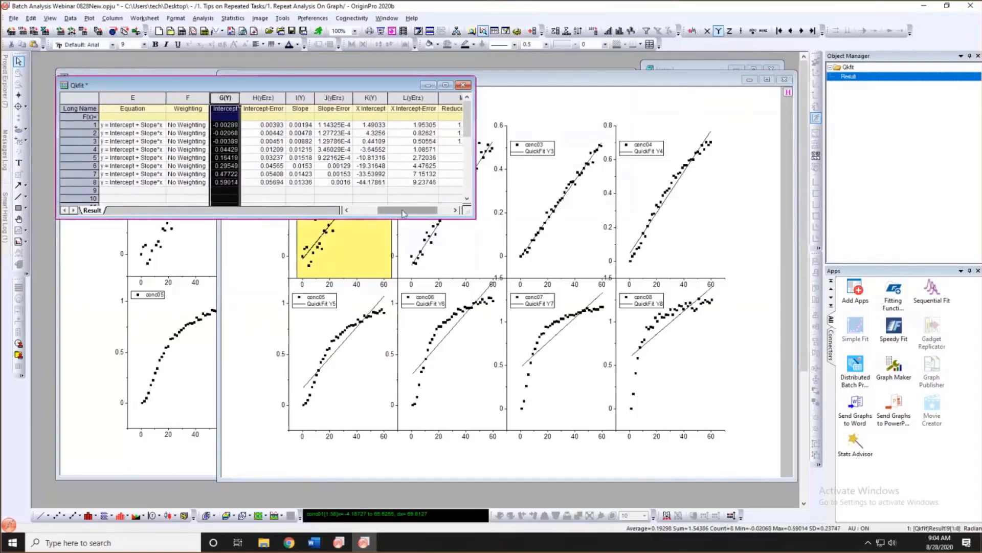
left_click_drag(404, 213, 417, 214)
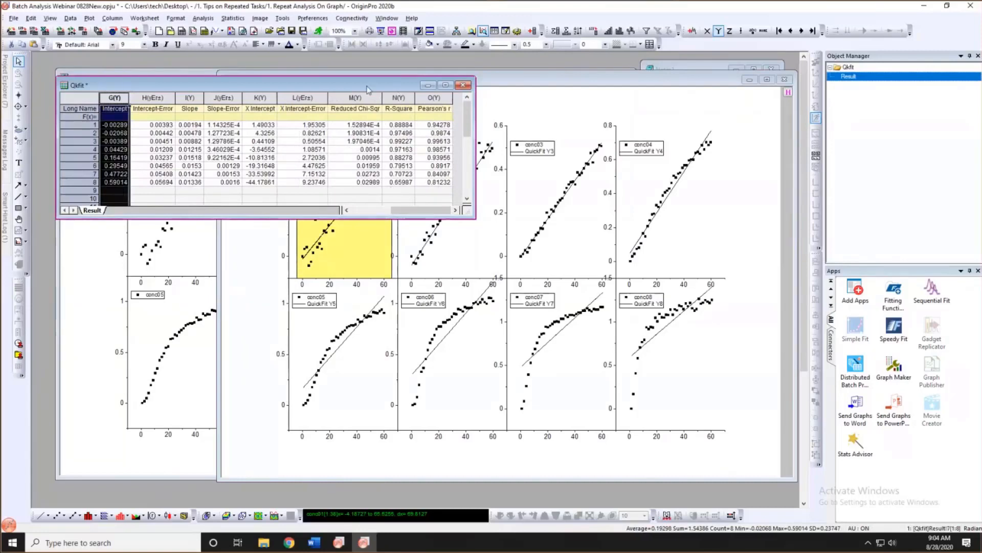
Move the results worksheet aside and bring the graph copy forward to examine the fitted lines in each layer.
left_click_drag(368, 85, 292, 82)
left_click(387, 80)
left_click_drag(387, 81, 336, 74)
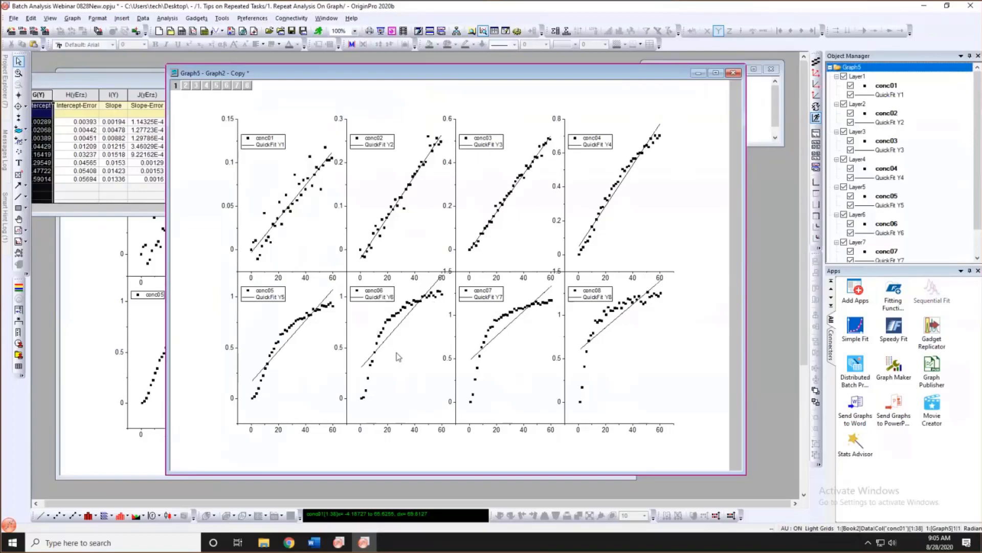
Bring the original Graph2 to the front, shift its window, and open the Polynomial Fit dialog for conc01.
left_click(94, 376)
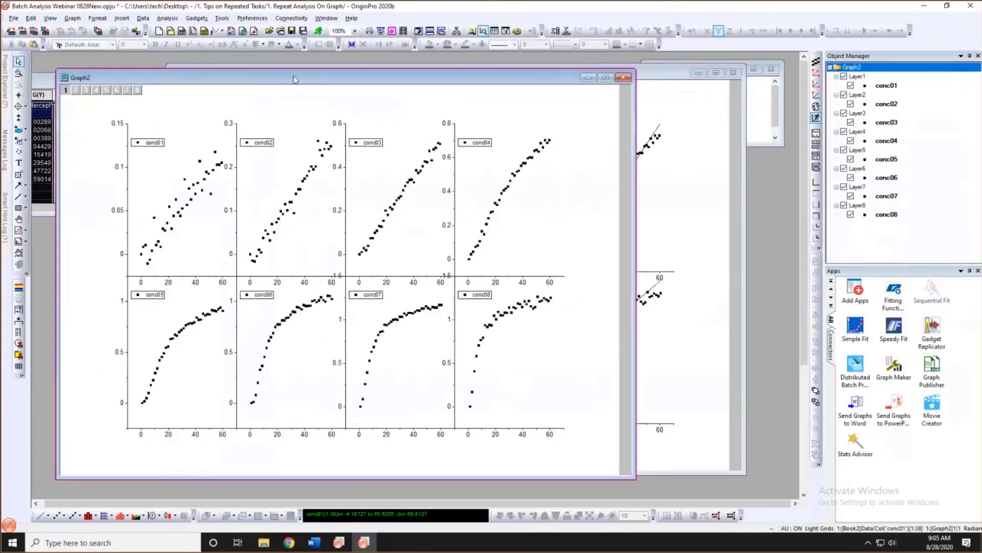
left_click_drag(294, 79, 314, 74)
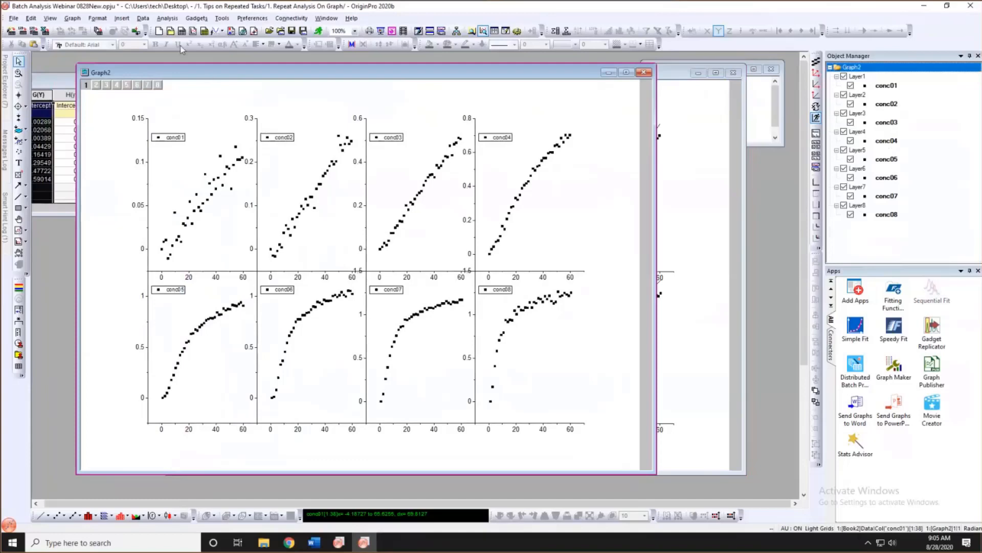
left_click(169, 20)
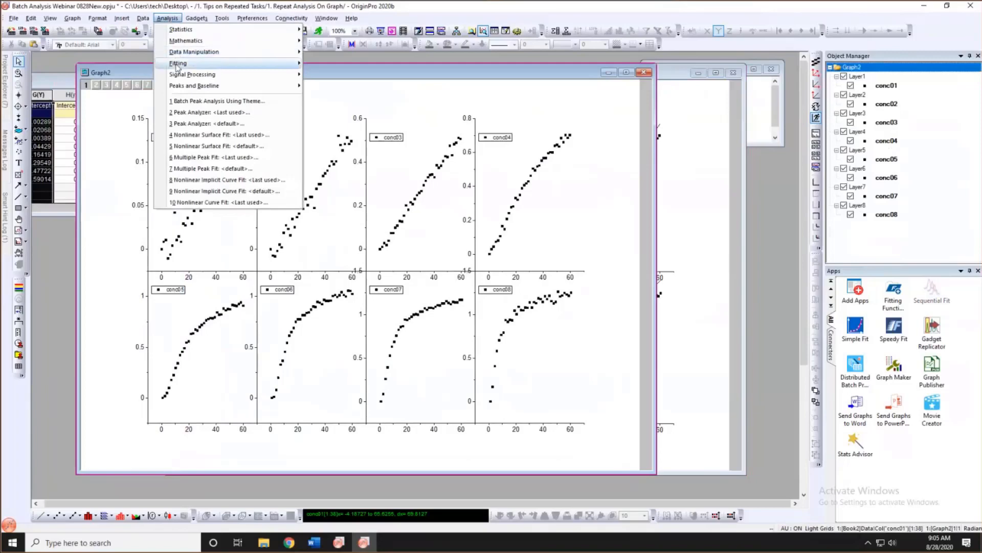
mouse_move(177, 65)
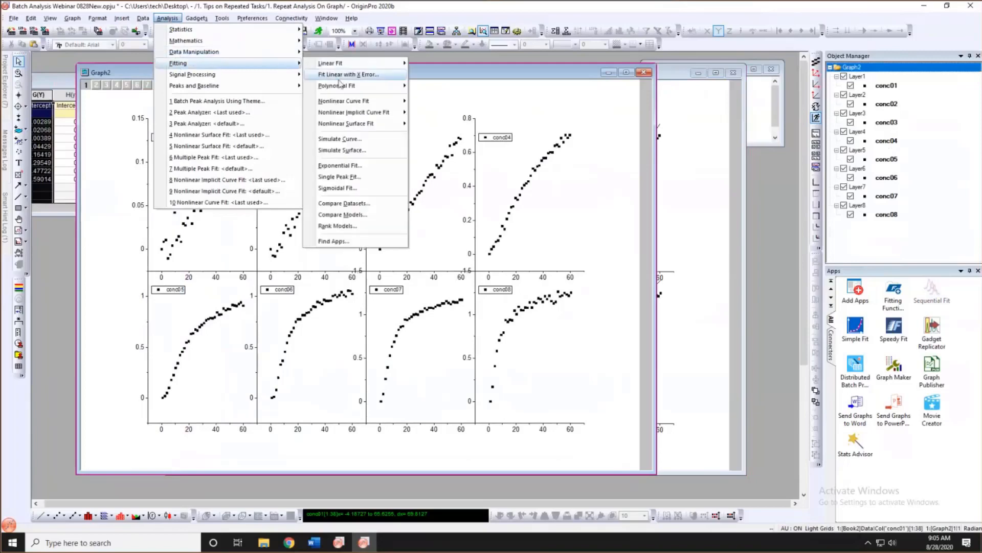
mouse_move(394, 90)
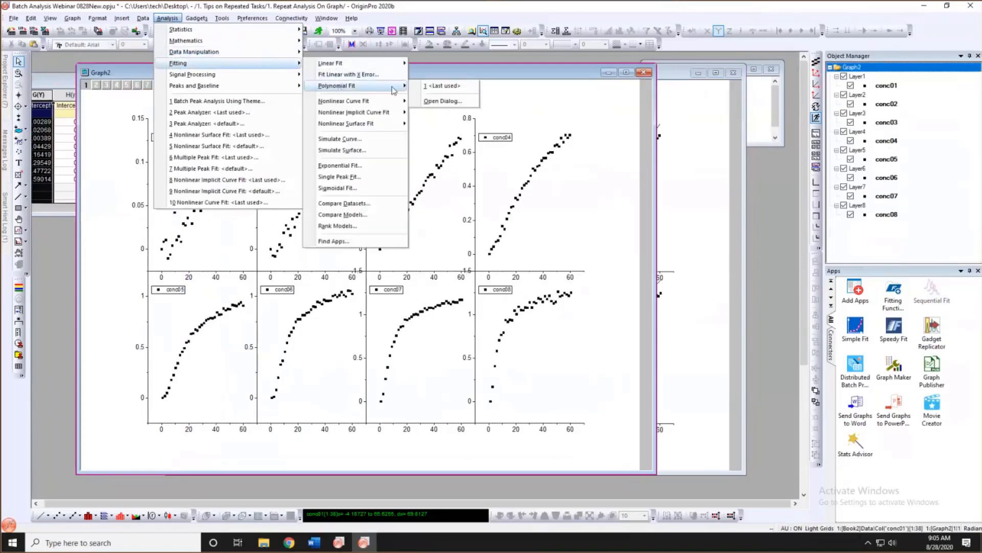
left_click(436, 101)
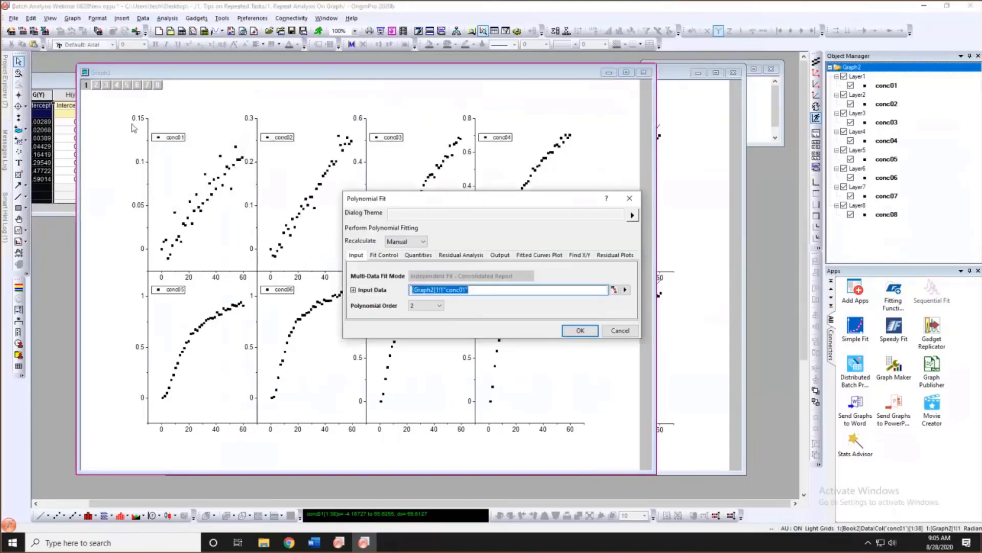
Fit conc01 with polynomial order 1 and move the resulting parameter table clear of the plot's legend.
left_click_drag(405, 200, 388, 147)
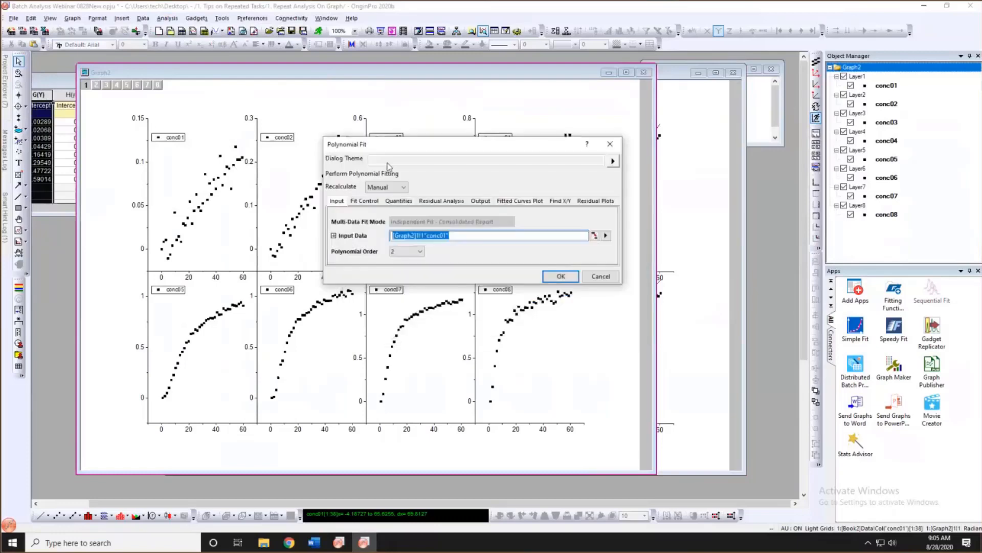
left_click(406, 251)
left_click(405, 260)
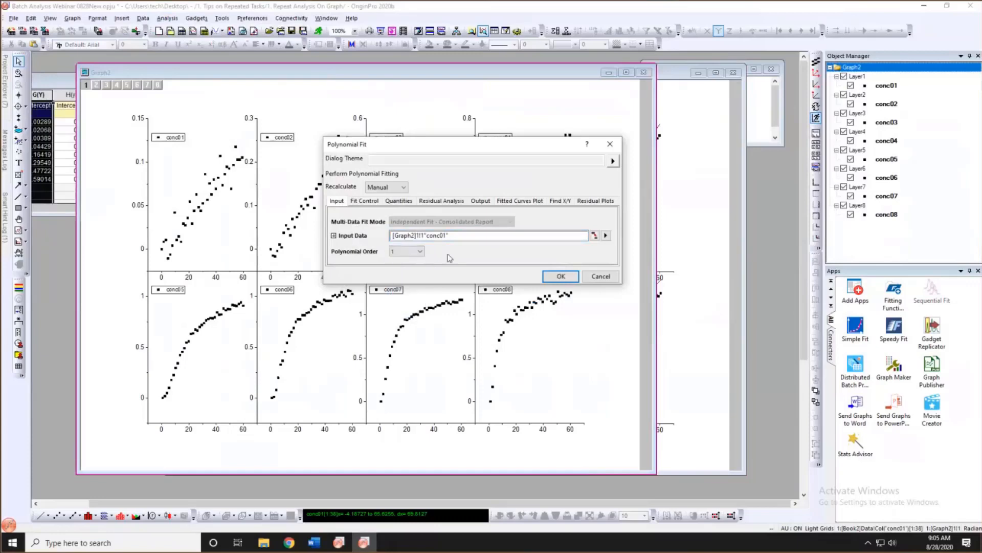
left_click_drag(468, 145, 474, 144)
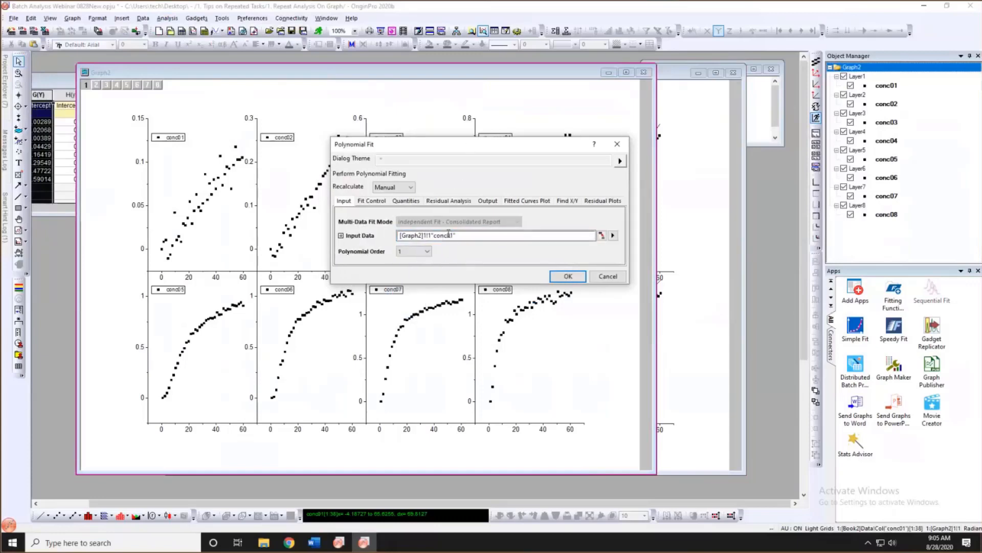
left_click(559, 276)
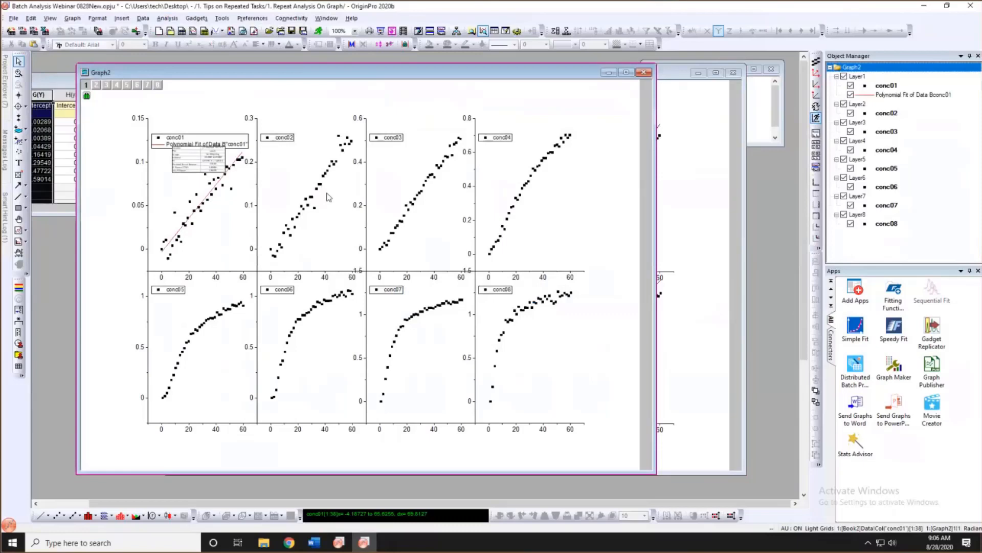
left_click_drag(199, 160, 182, 173)
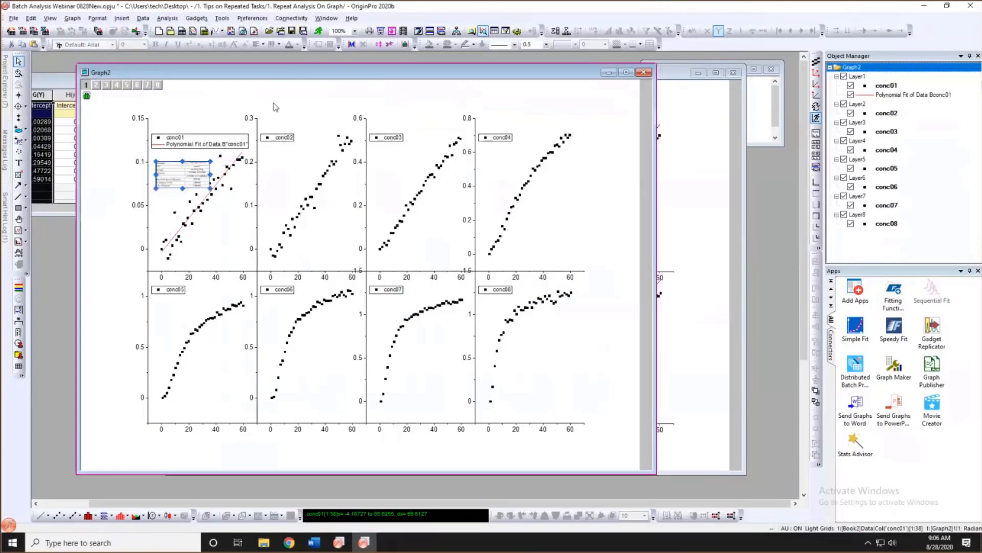
Reposition and enlarge the Graph2 window, and shift the fit parameter table in the conc01 layer up beneath its legend, clear of the data.
left_click_drag(295, 67, 292, 58)
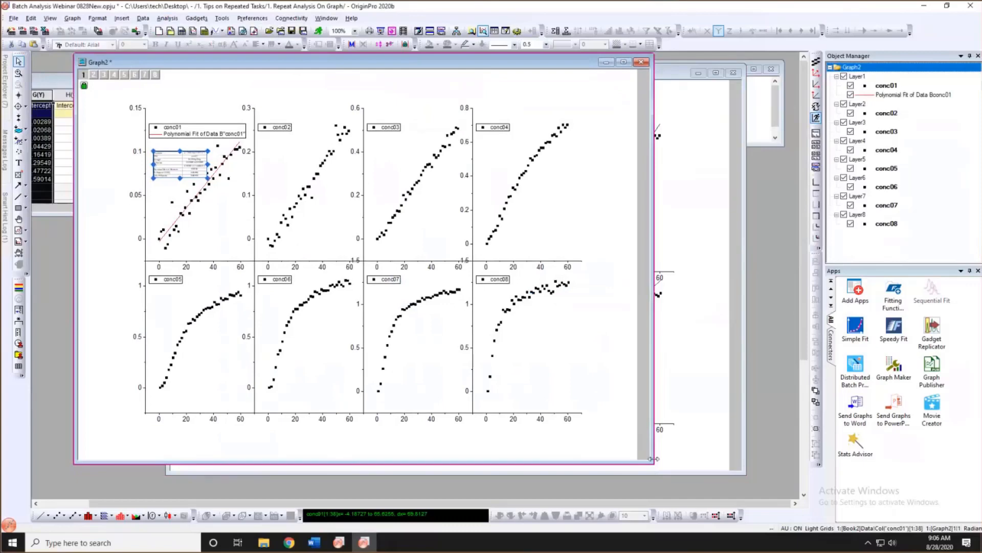
left_click_drag(653, 463, 685, 498)
left_click(232, 228)
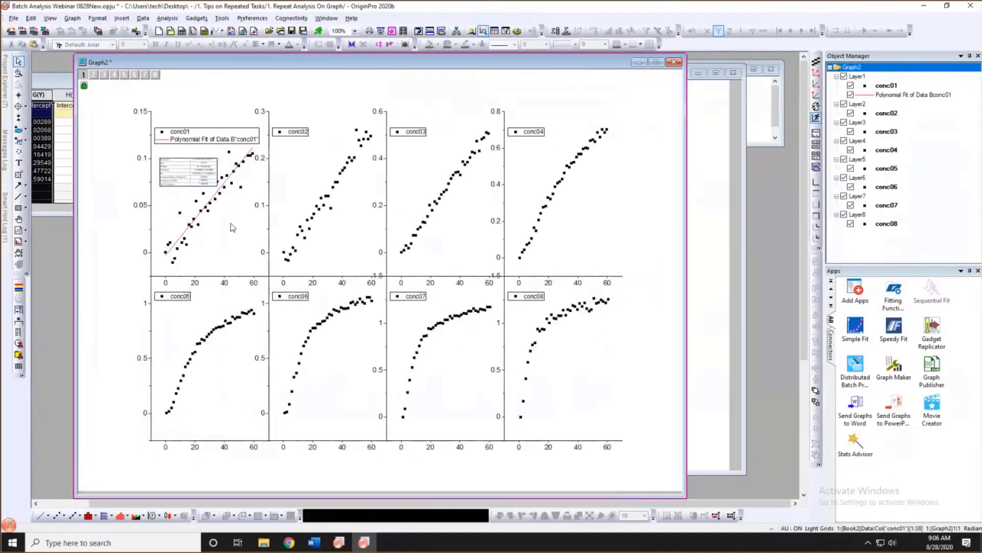
left_click(190, 173)
mouse_move(189, 171)
left_mouse_down()
mouse_move(220, 218)
mouse_move(186, 161)
left_mouse_up()
left_click(220, 189)
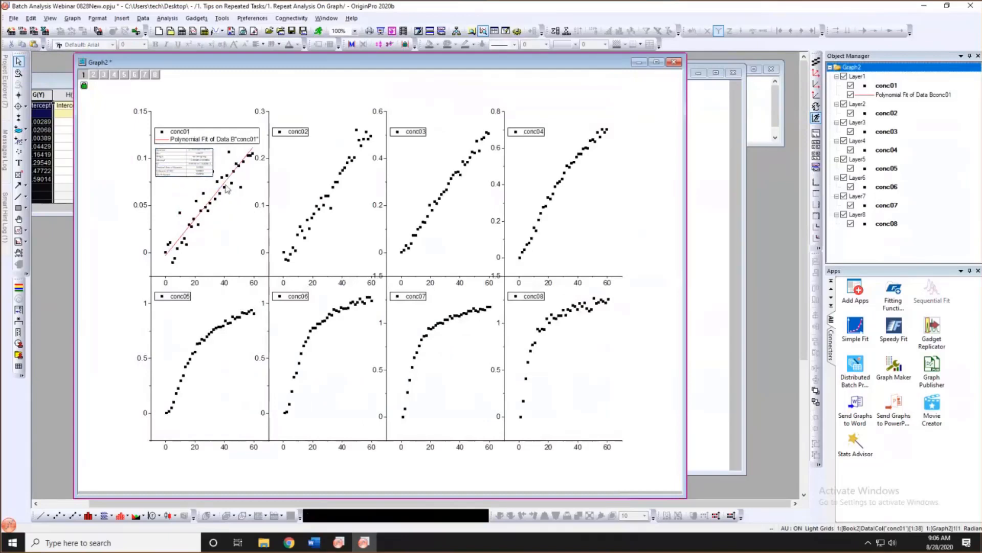
left_click(232, 210)
Repeat the conc01 polynomial fit for all plots in Graph2.
left_click(127, 146)
left_click(84, 86)
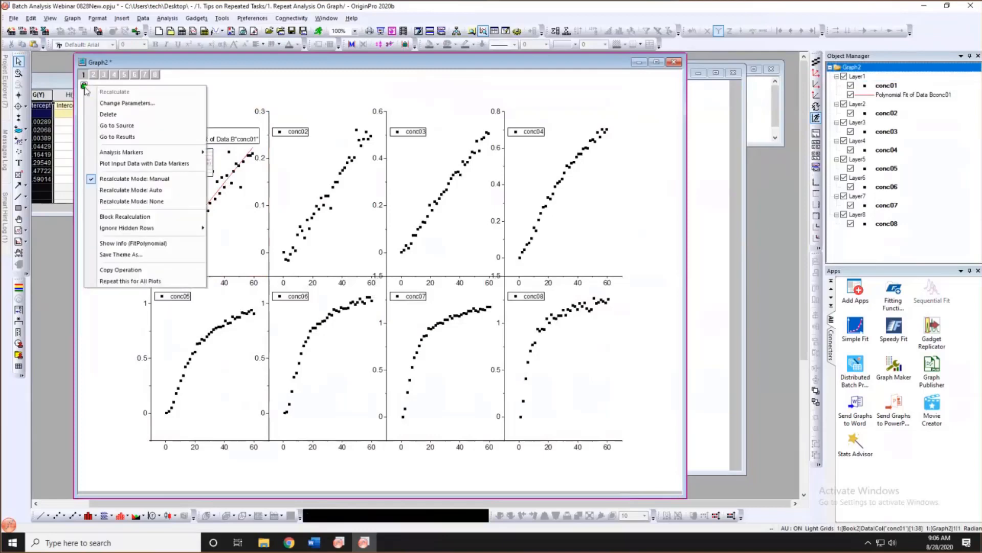
left_click(120, 282)
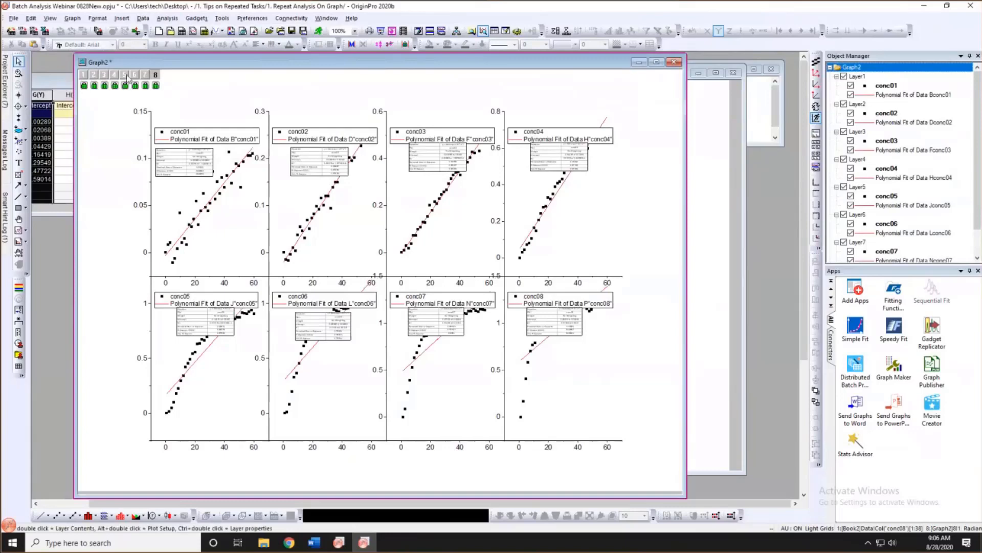
Widen the Graph2 window and move the conc07 parameter table into the empty area below its curve.
left_click_drag(233, 64, 239, 65)
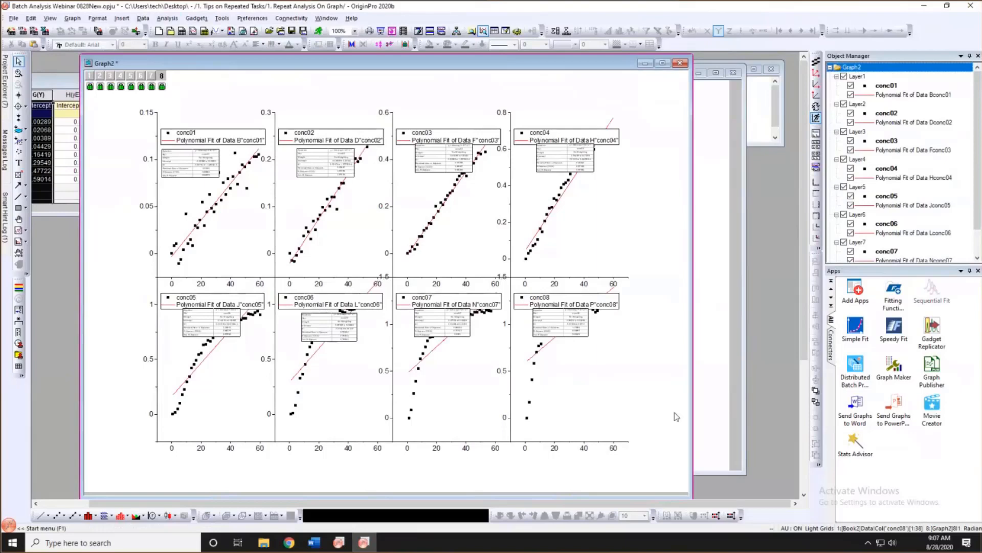
left_click_drag(691, 412, 729, 413)
left_click_drag(464, 322, 484, 396)
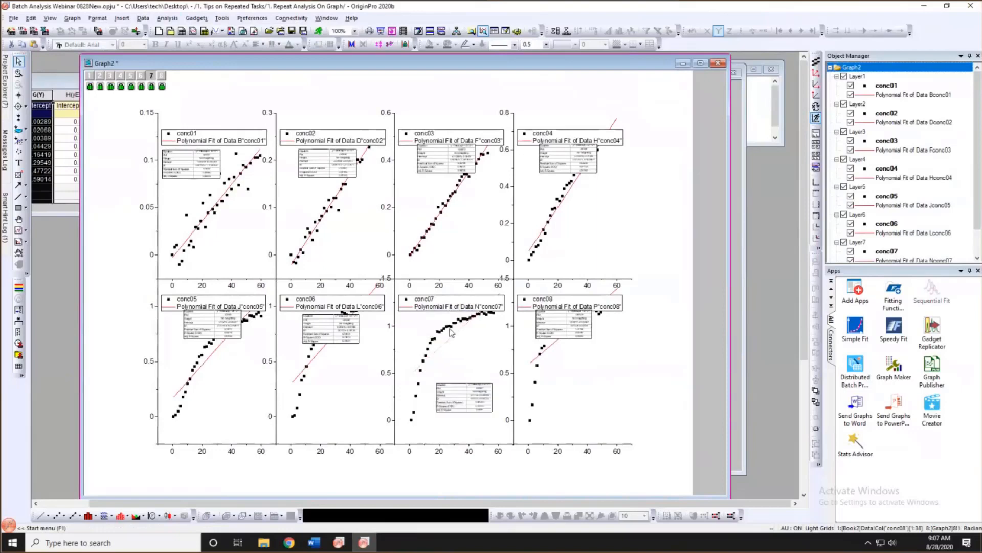
left_click(610, 382)
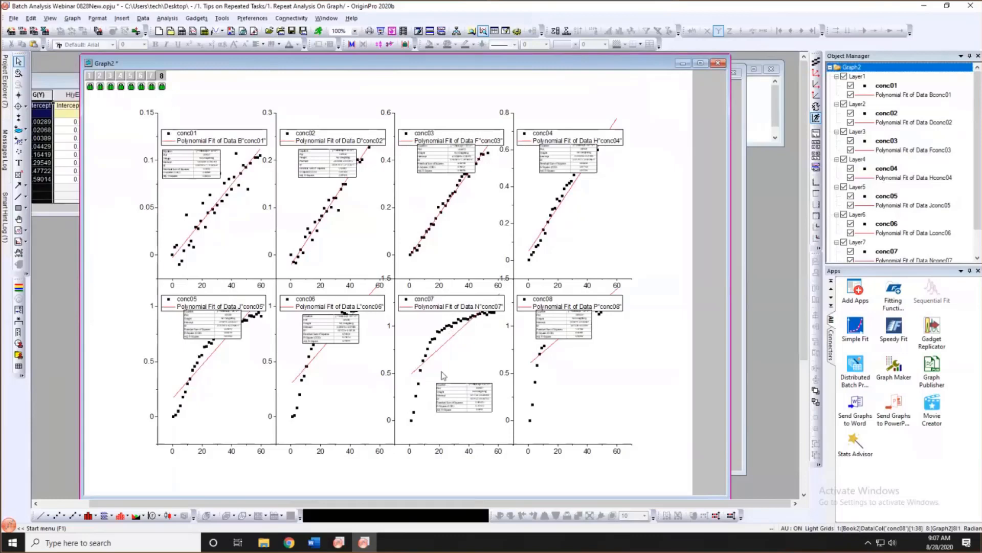
Change the conc07 fit to polynomial order 3 and nudge its parameter table back within the layer.
left_click(152, 87)
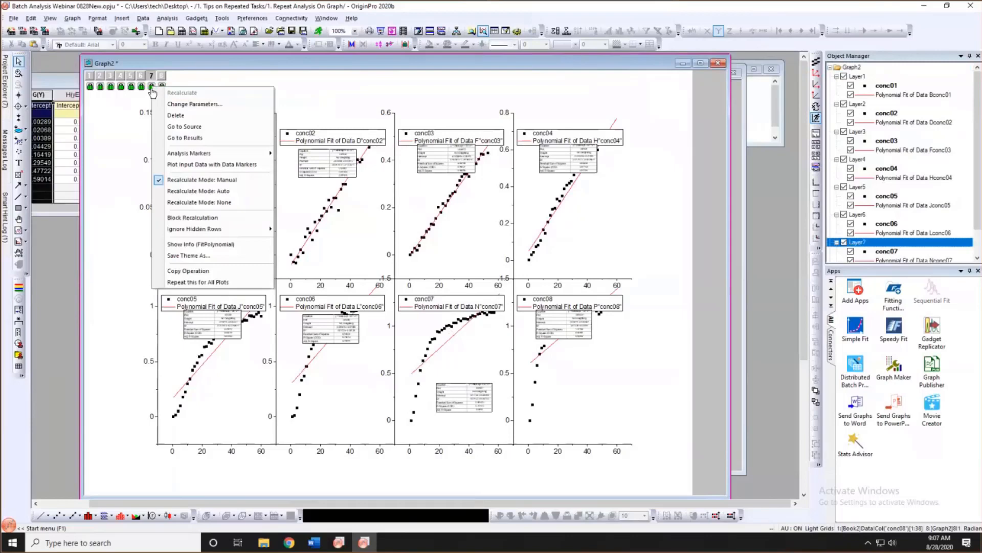
left_click(177, 104)
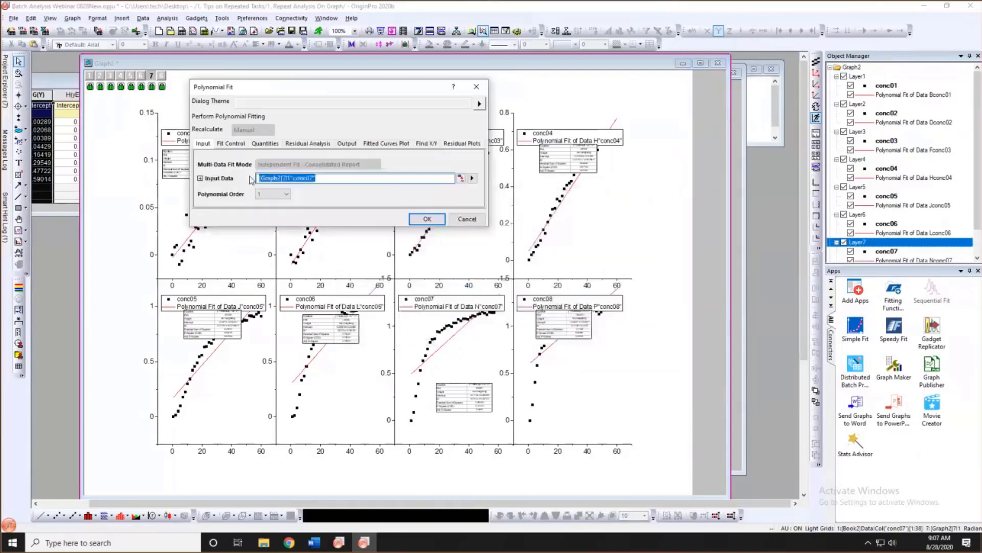
left_click(276, 194)
left_click(271, 216)
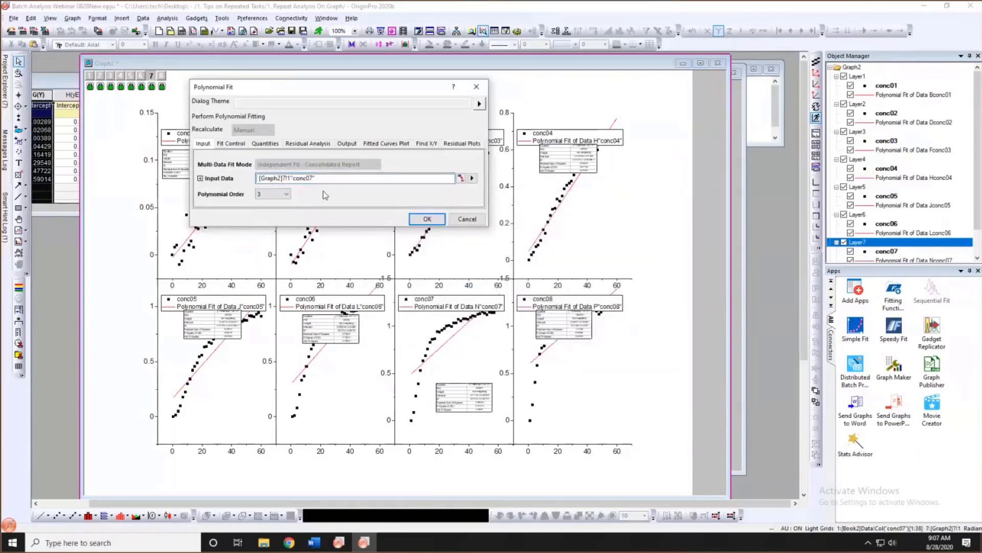
left_click(418, 219)
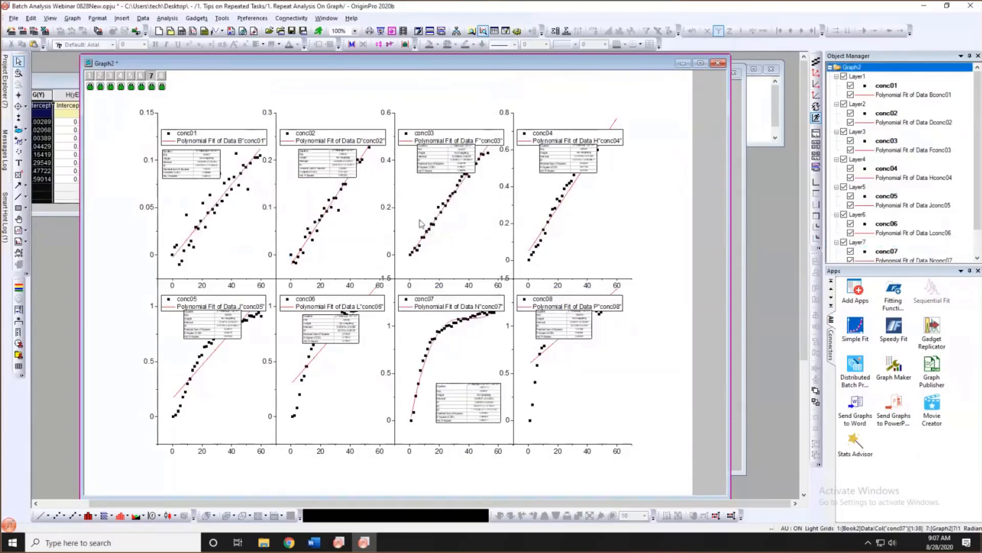
left_click_drag(489, 400, 480, 398)
left_click(464, 372)
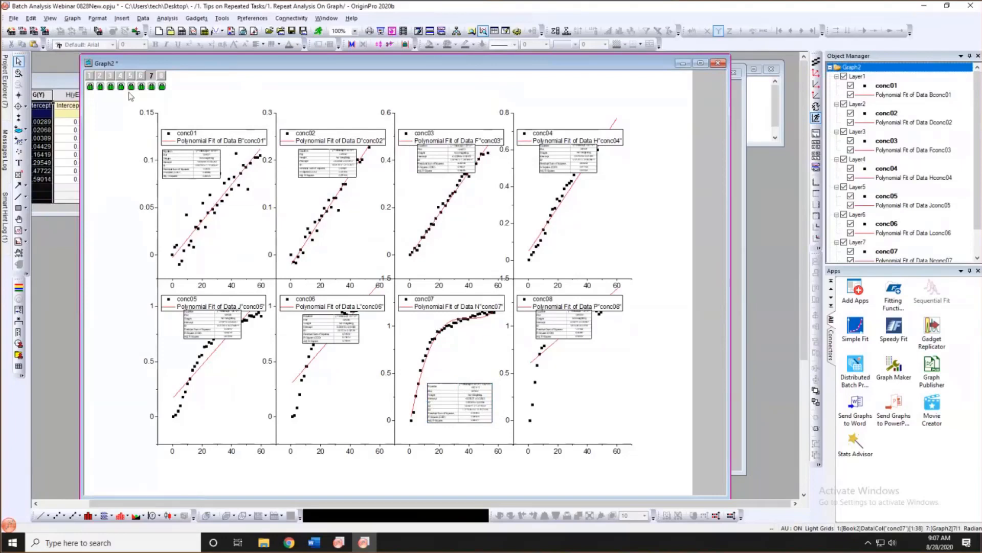
Switch to the project folder "2. Repeat Operations In Worksheet" and reposition and enlarge the Book4 workbook window.
left_click_drag(179, 65, 179, 64)
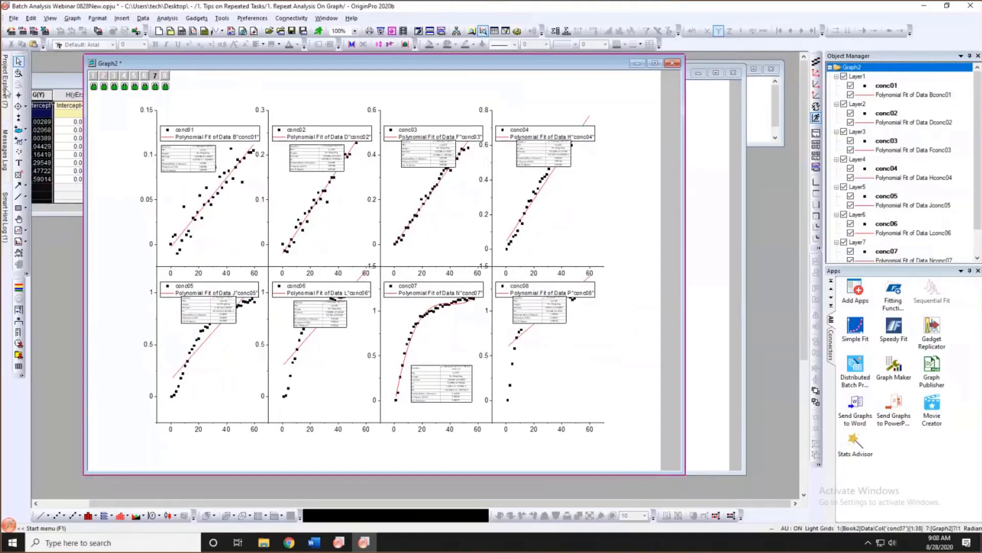
mouse_move(7, 92)
left_click(91, 94)
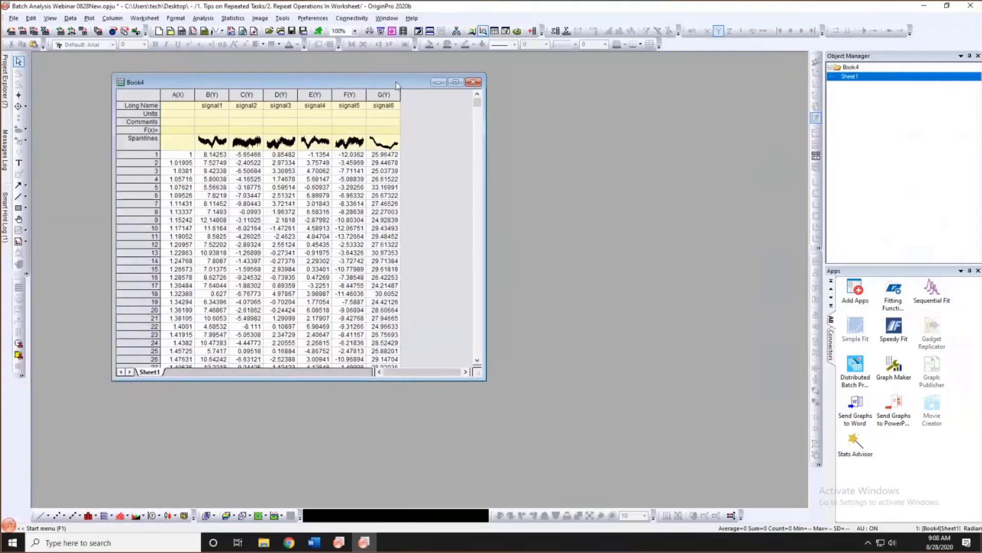
left_click_drag(365, 85, 335, 85)
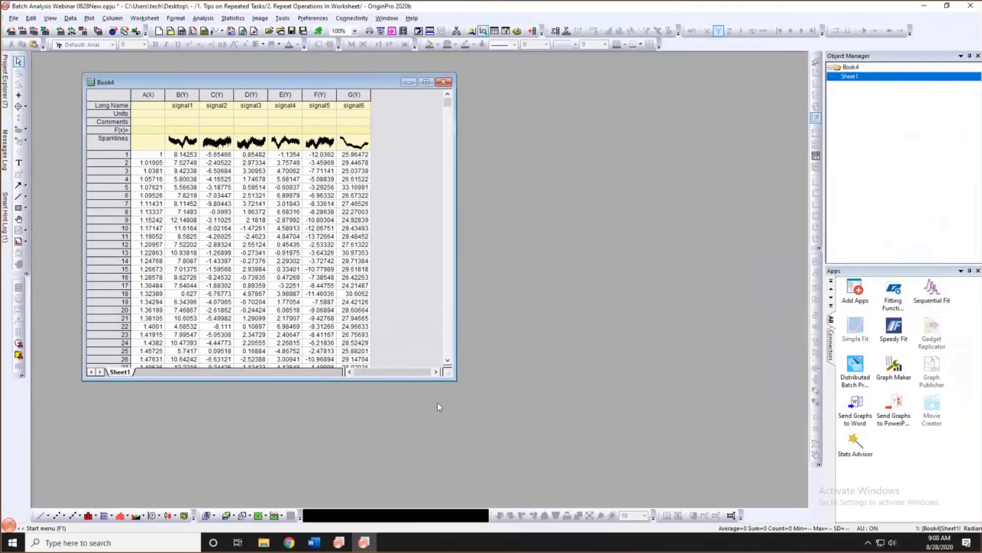
left_click_drag(521, 459, 522, 460)
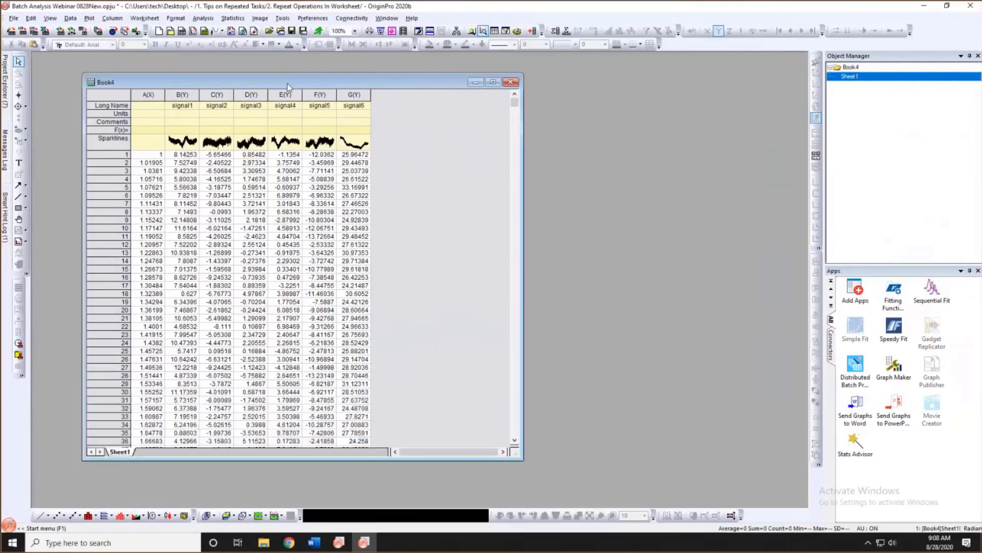
Start the Smooth analysis on the signal1 column and set its Savitzky-Golay window to 100 points.
left_click(182, 96)
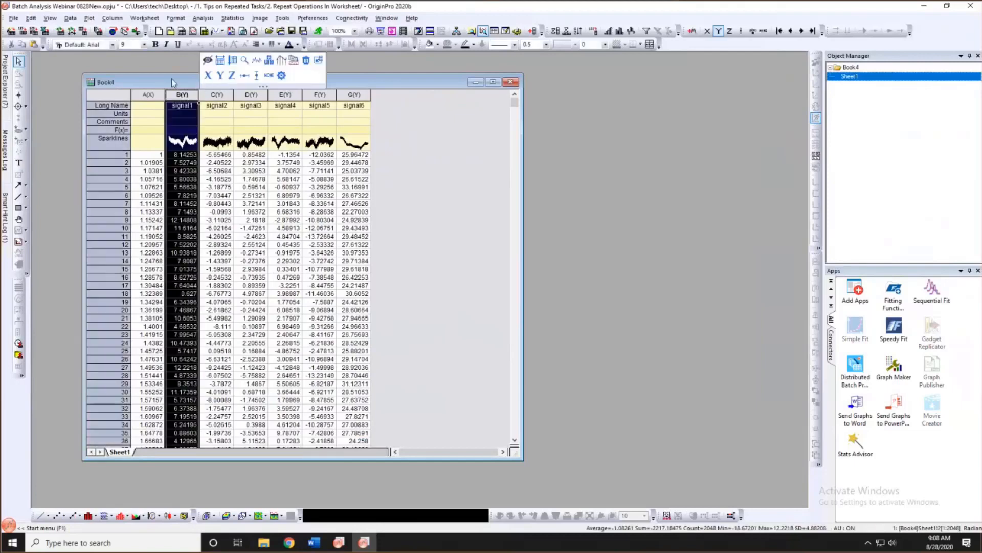
left_click_drag(172, 82, 156, 80)
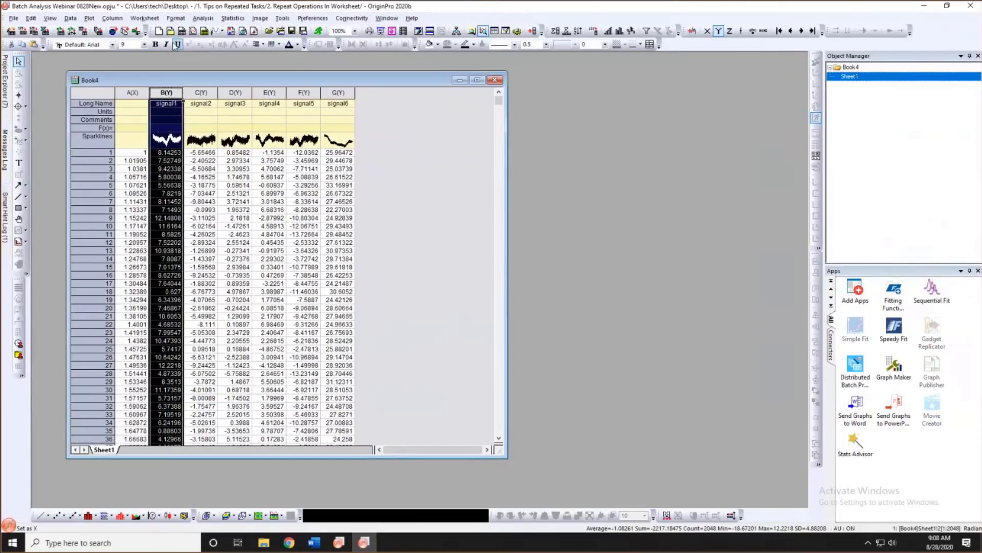
left_click(203, 18)
mouse_move(240, 63)
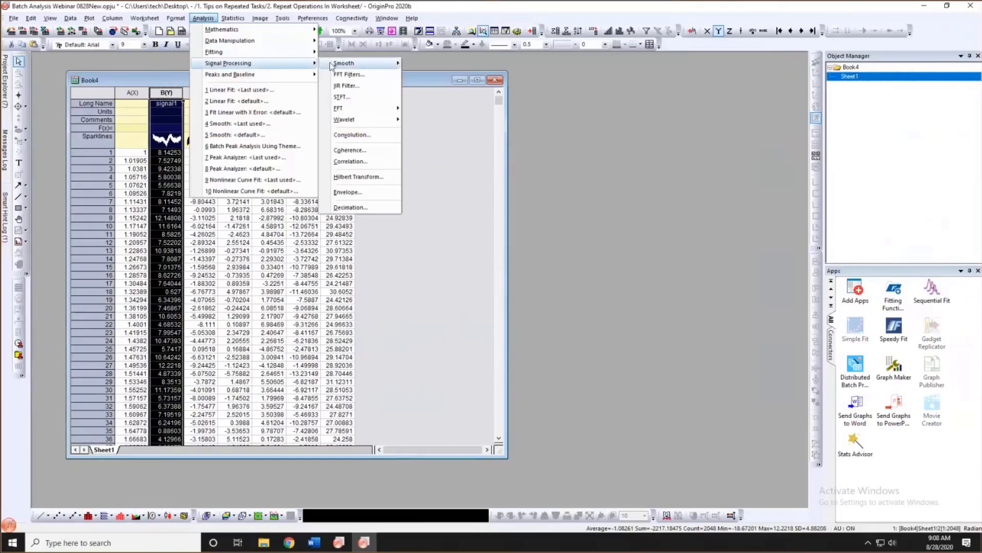
mouse_move(331, 65)
left_click(423, 83)
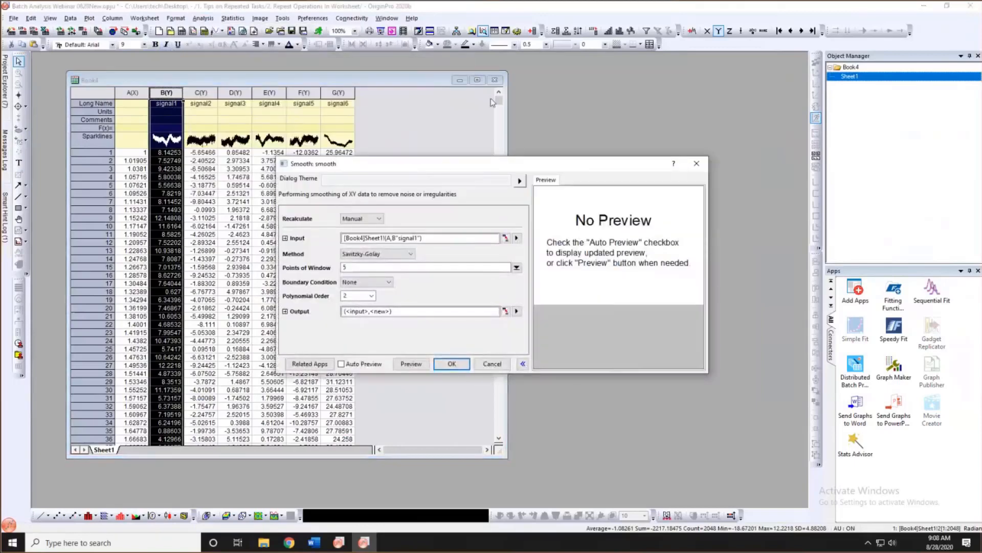
double_click(427, 196)
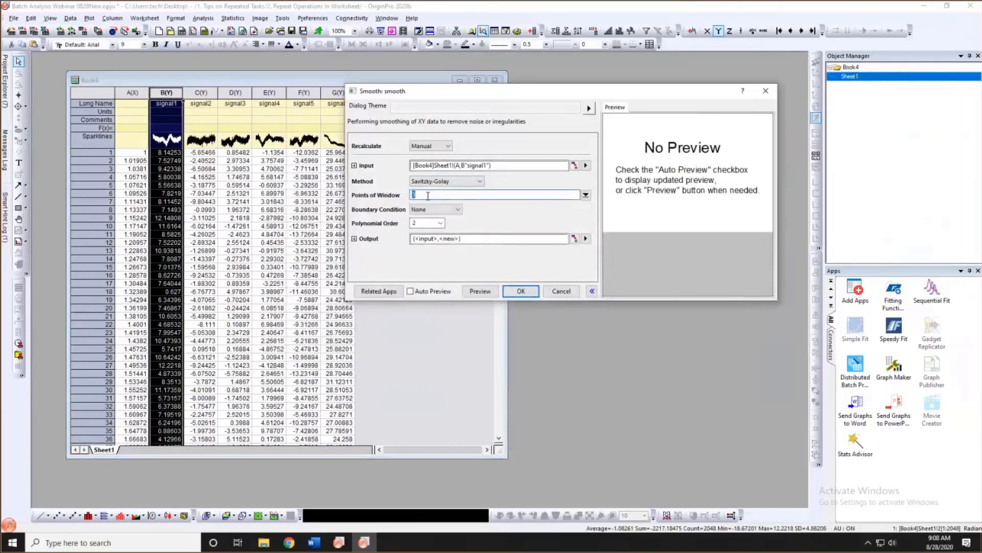
type("100")
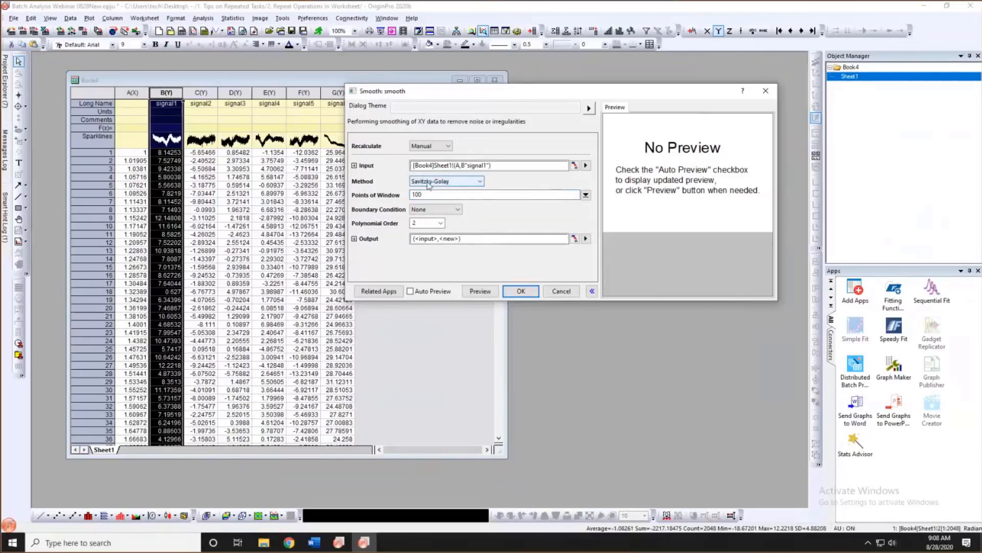
Turn on the automatic preview, enlarge the Smooth dialog to inspect the smoothed curve, and apply the smoothing to signal1.
left_click(410, 292)
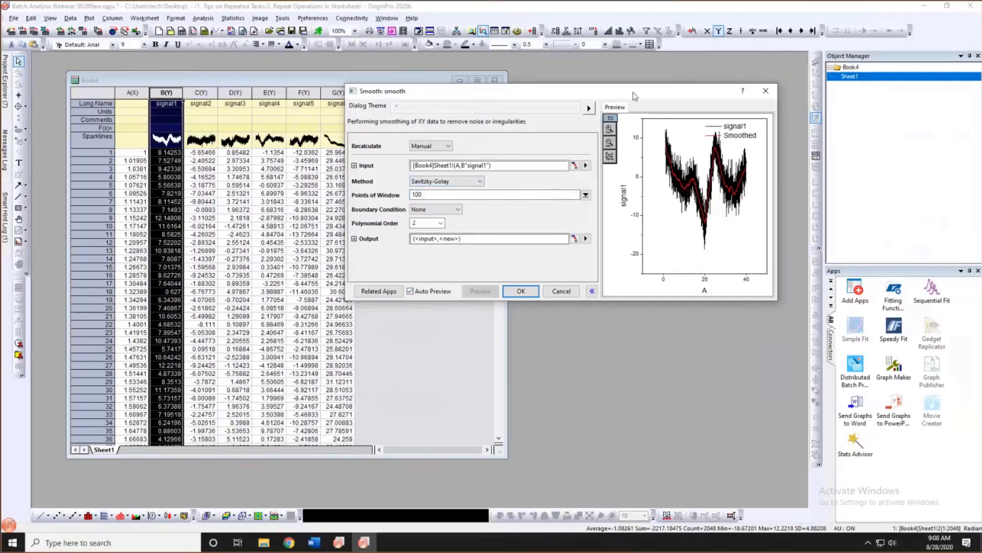
left_click_drag(513, 96, 395, 93)
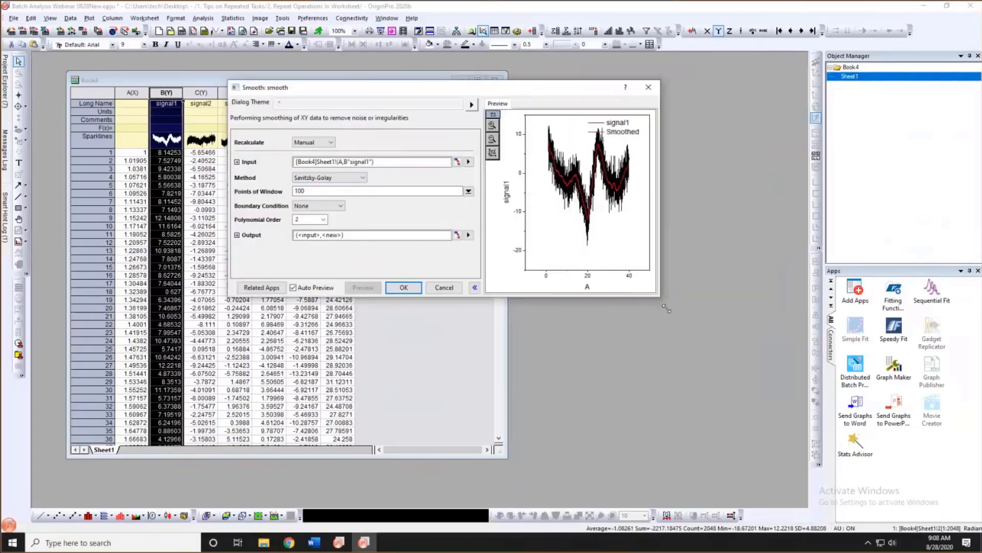
left_click_drag(765, 404, 764, 405)
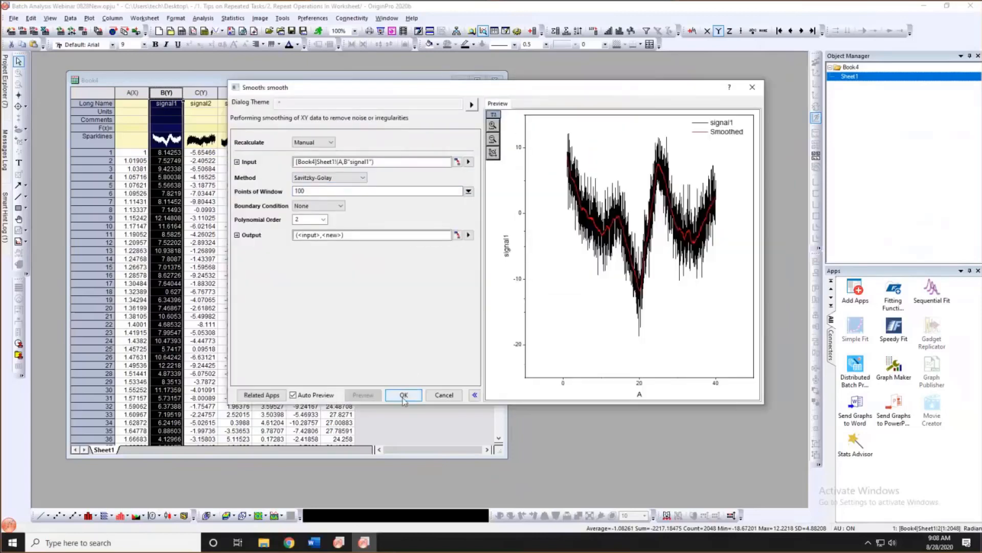
left_click(404, 395)
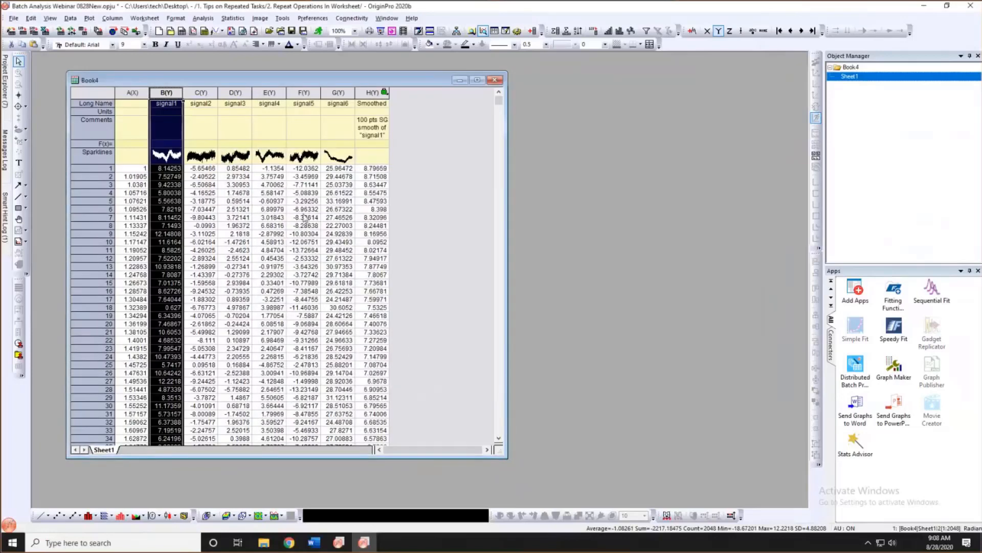
Widen the Book4 window and repeat the signal1 smoothing for all Y columns.
left_click(429, 156)
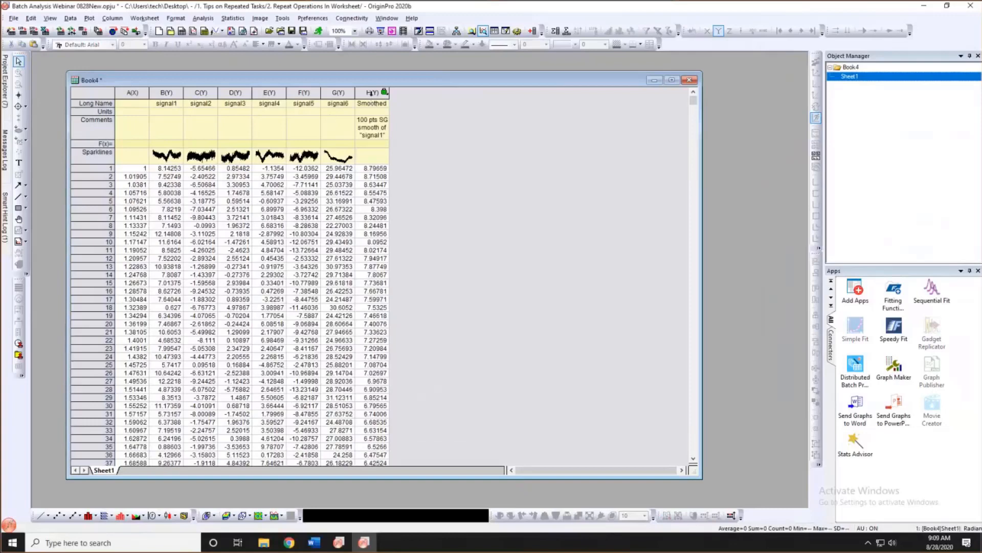
left_click(370, 93)
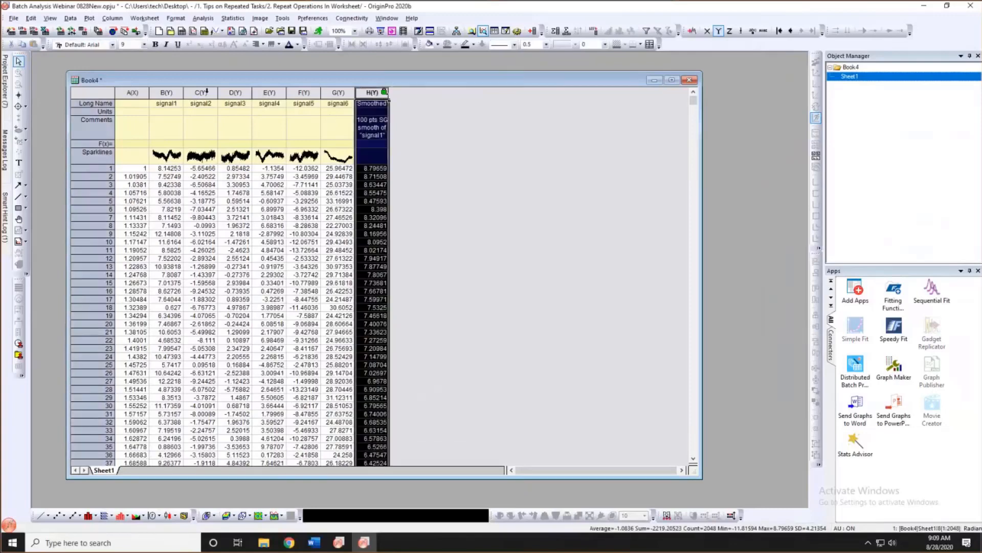
left_click(384, 93)
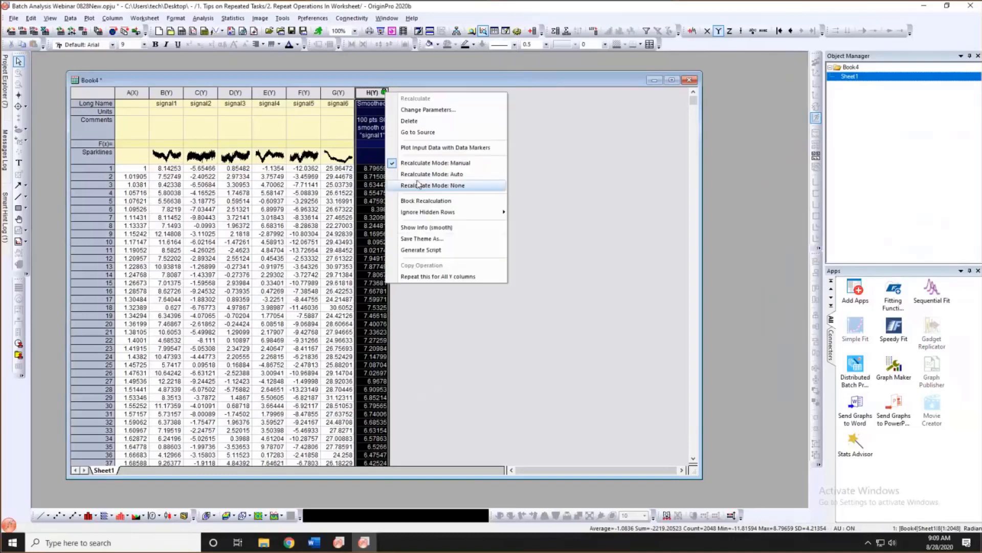
left_click(424, 278)
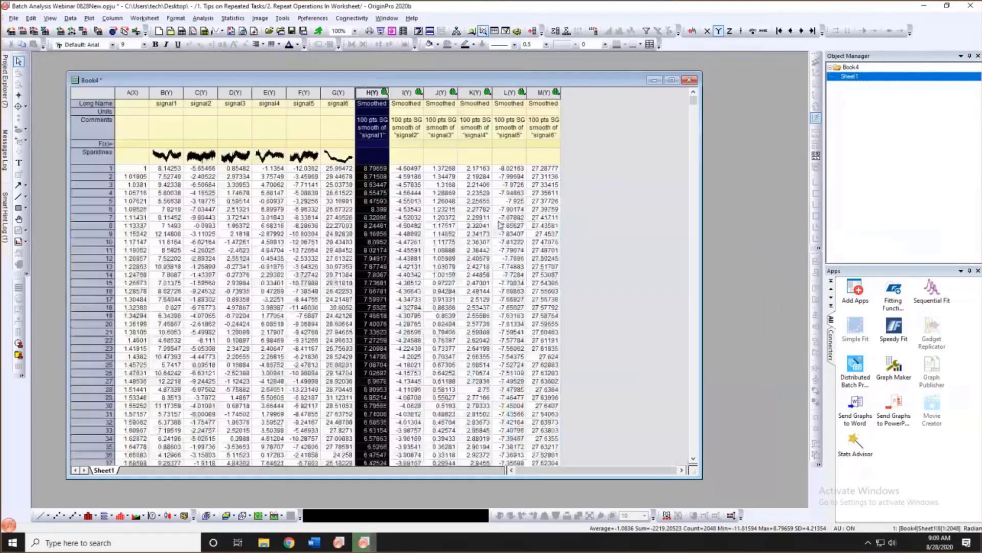
left_click(606, 215)
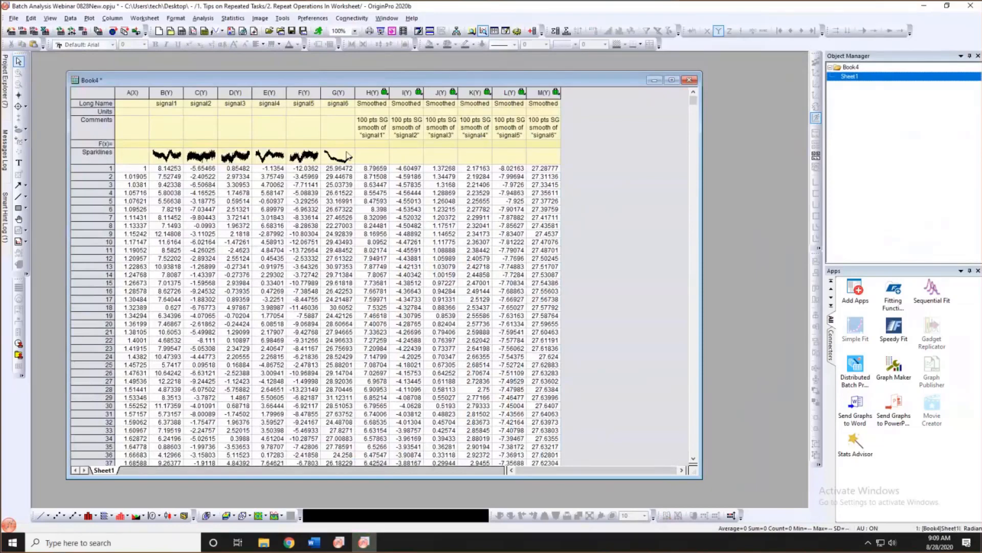
Add sparklines to the smoothed columns H through M and shift the workbook window slightly.
left_click_drag(367, 92, 543, 92)
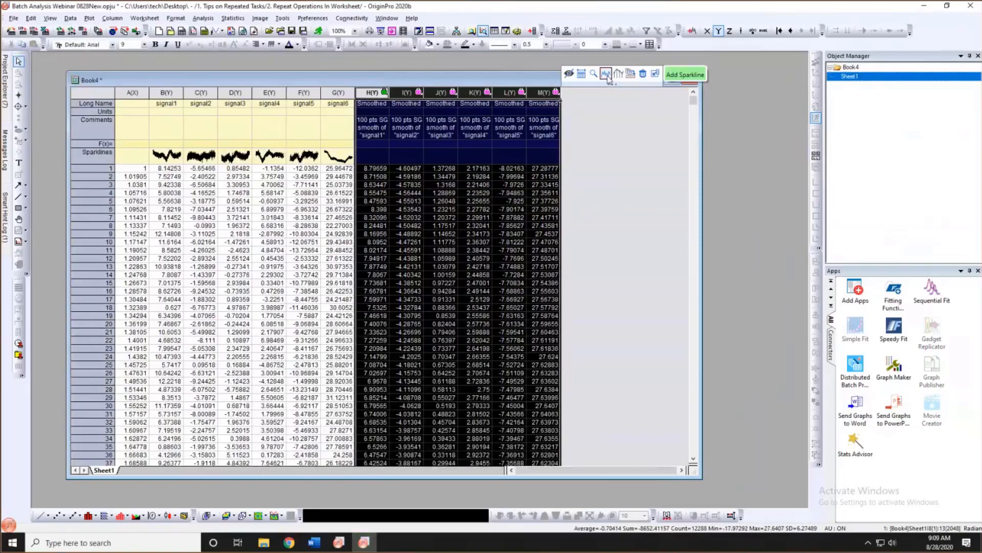
left_click(606, 75)
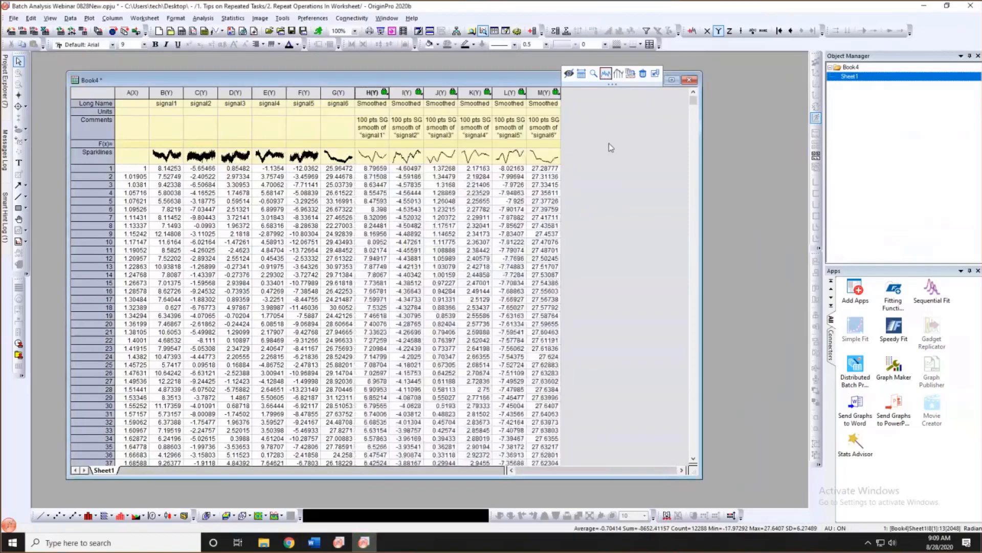
left_click_drag(509, 83, 498, 74)
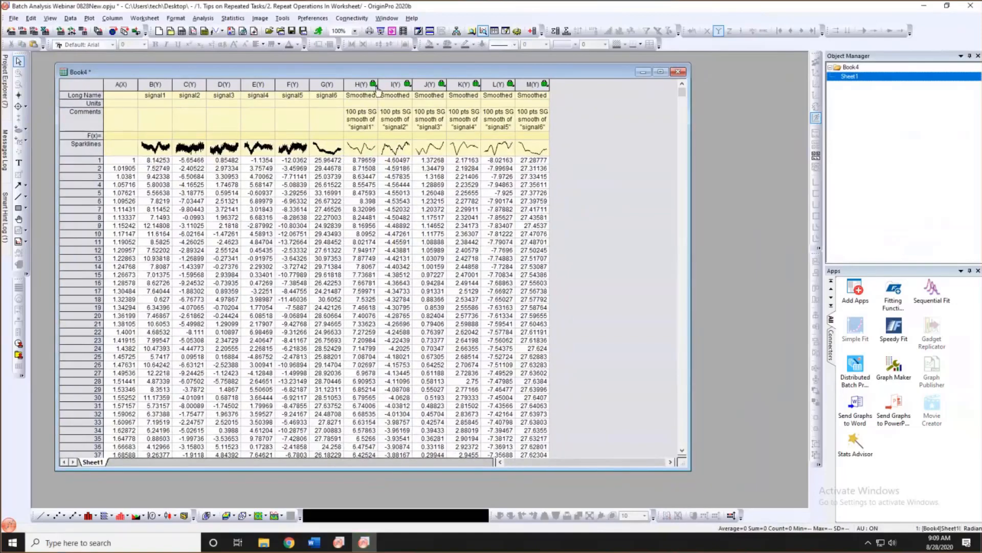
Examine the smoothing operation's recalculation and repeat options on column H.
left_click(373, 84)
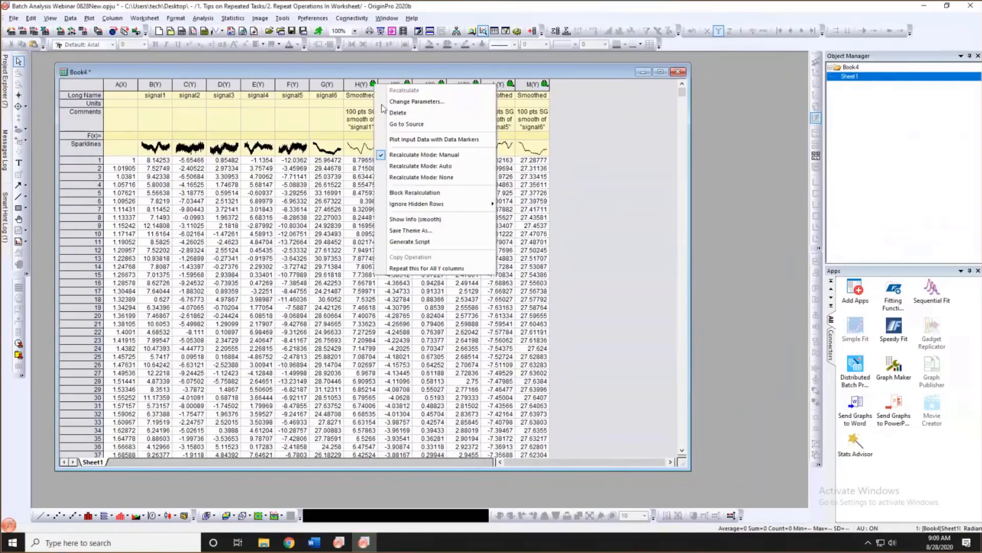
left_click(407, 269)
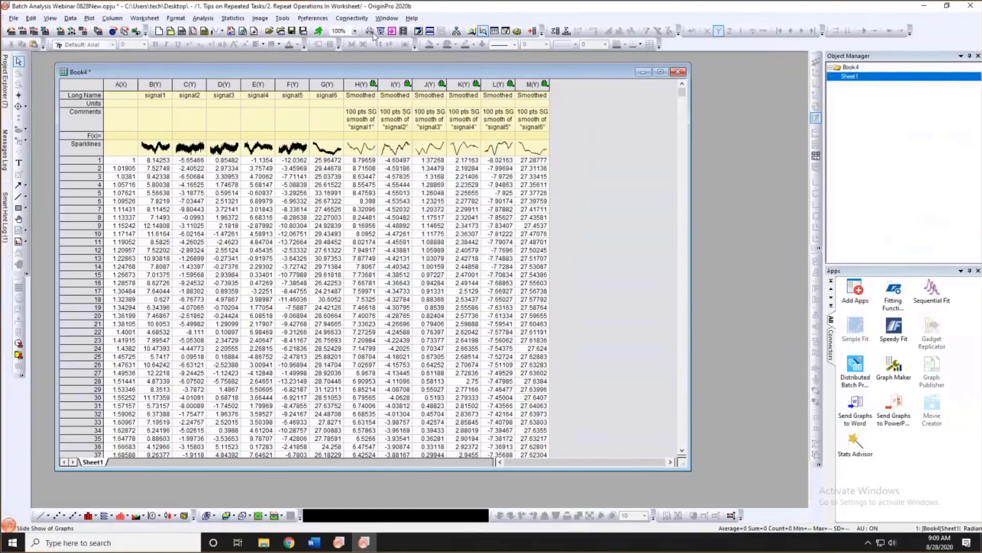
left_click(364, 84)
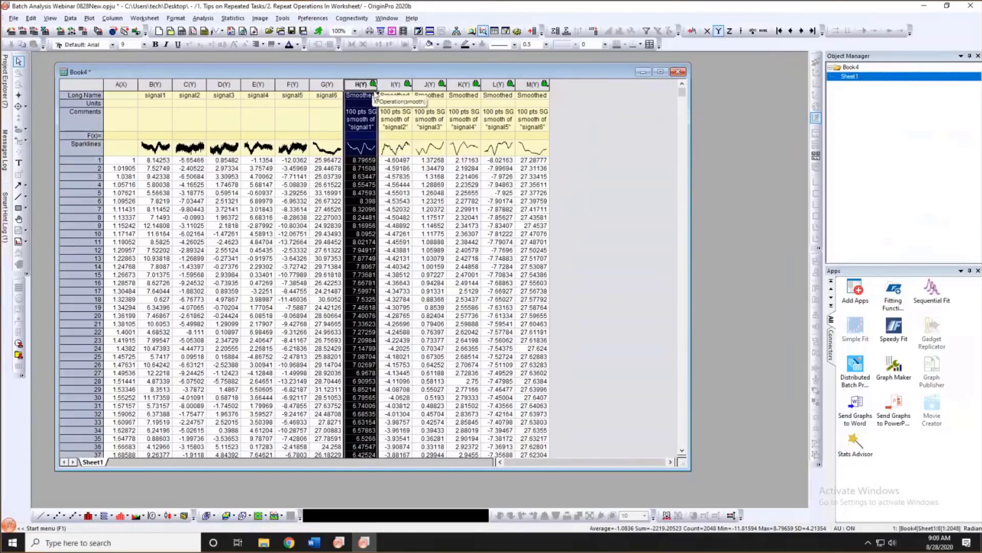
left_click(643, 188)
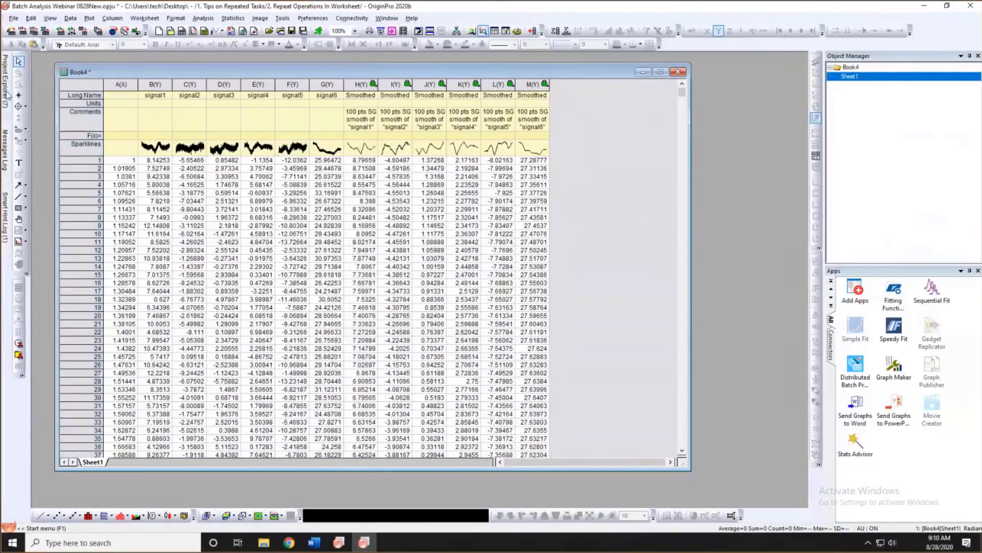
Switch to the Gadget Replicator project folder, then enlarge and reposition the Graph1 window.
mouse_move(8, 94)
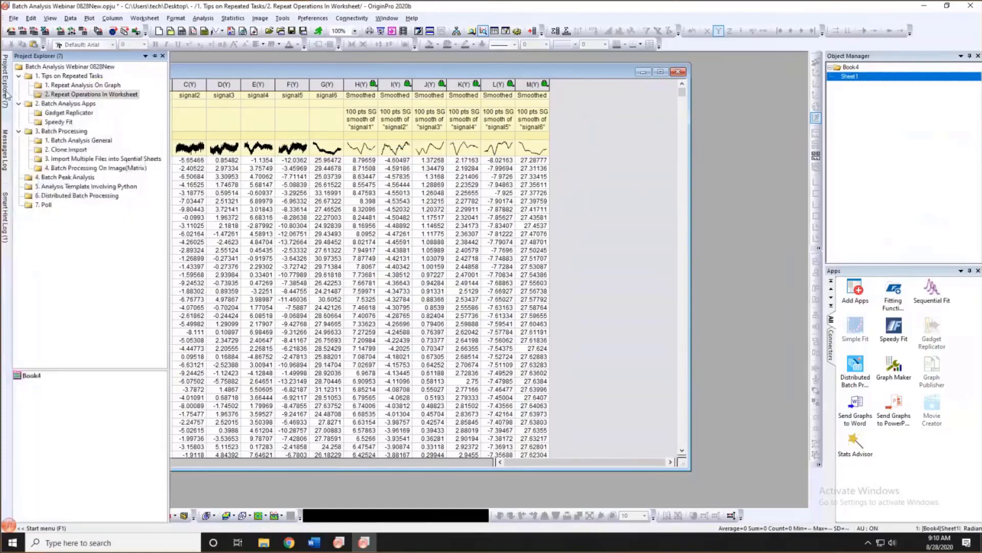
left_click(55, 114)
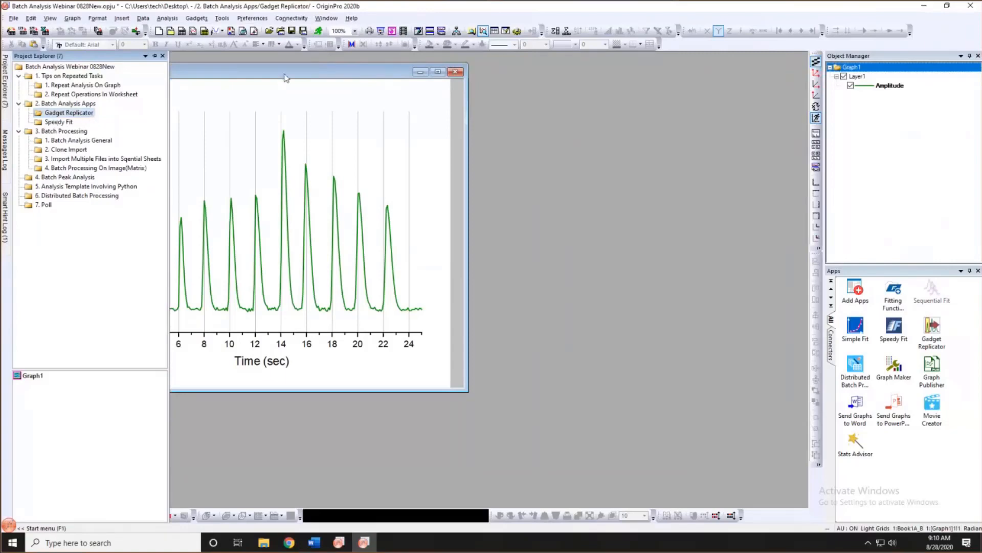
left_click_drag(351, 77, 406, 78)
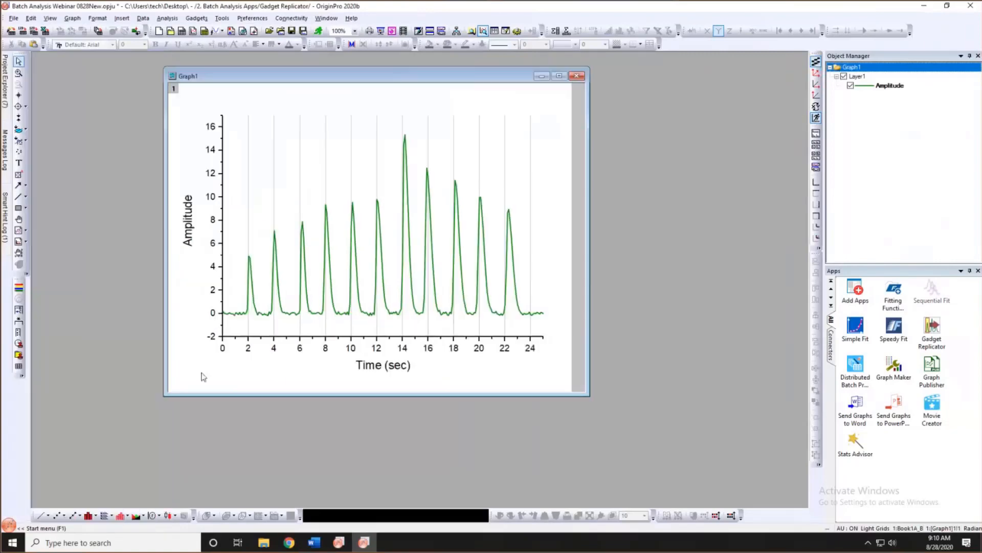
left_click_drag(163, 398, 90, 419)
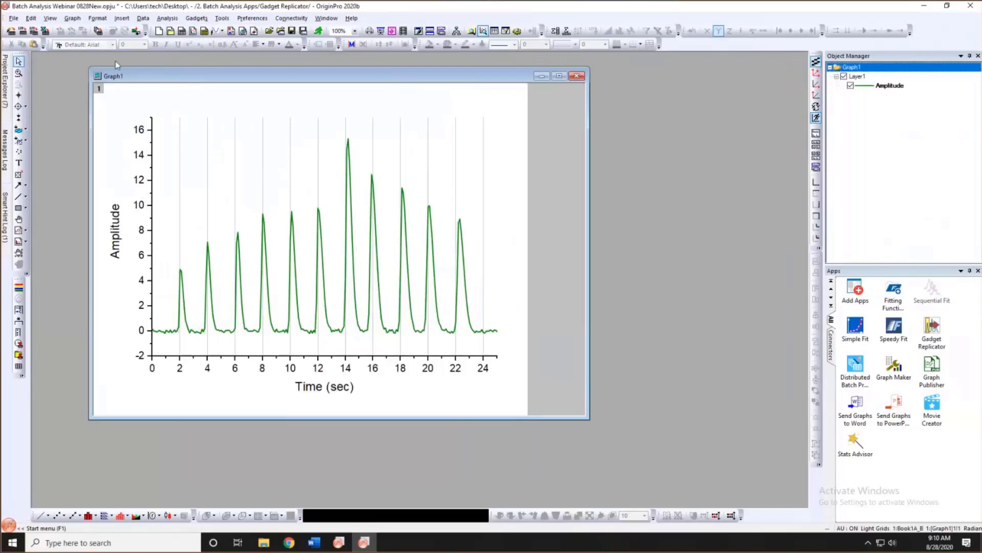
left_click_drag(144, 82, 109, 76)
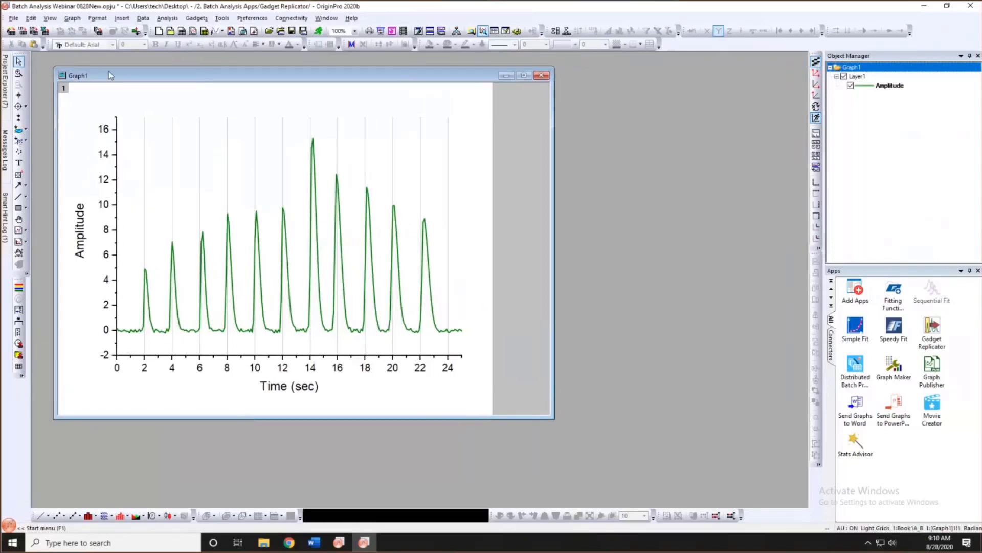
Add an Integrate gadget with its current settings to the Amplitude curve and slightly narrow its region around the first peak.
left_click(196, 21)
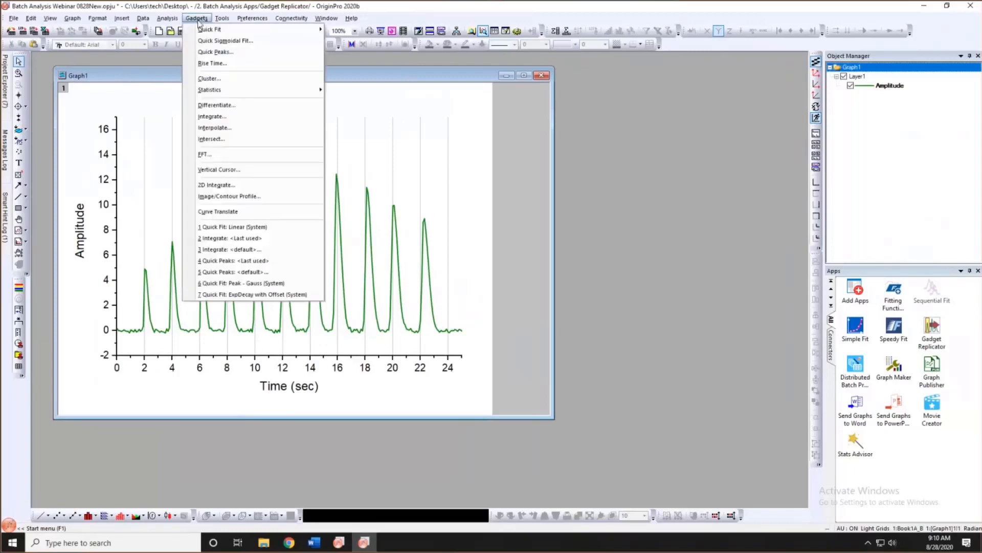
left_click(215, 114)
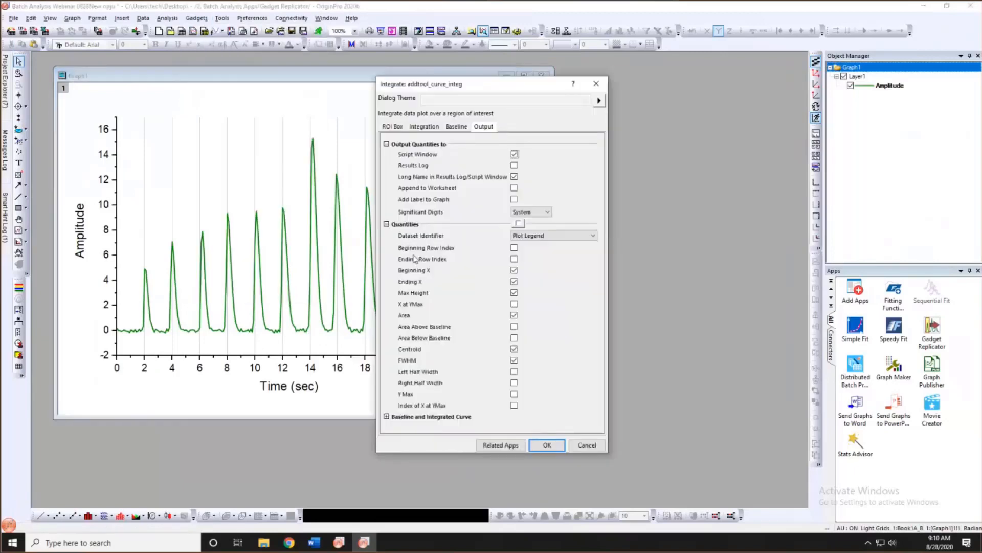
left_click(538, 444)
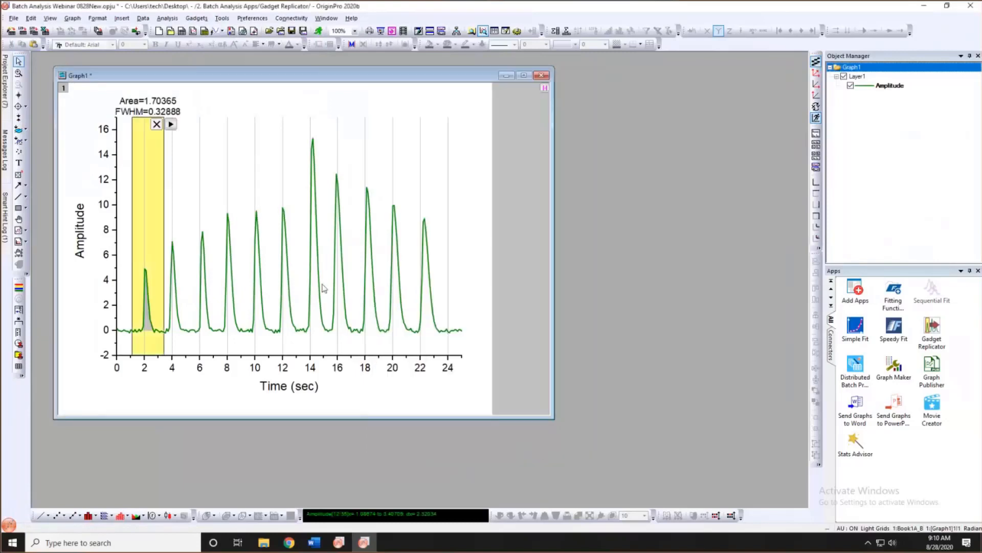
left_click(156, 225)
left_click_drag(163, 236, 161, 236)
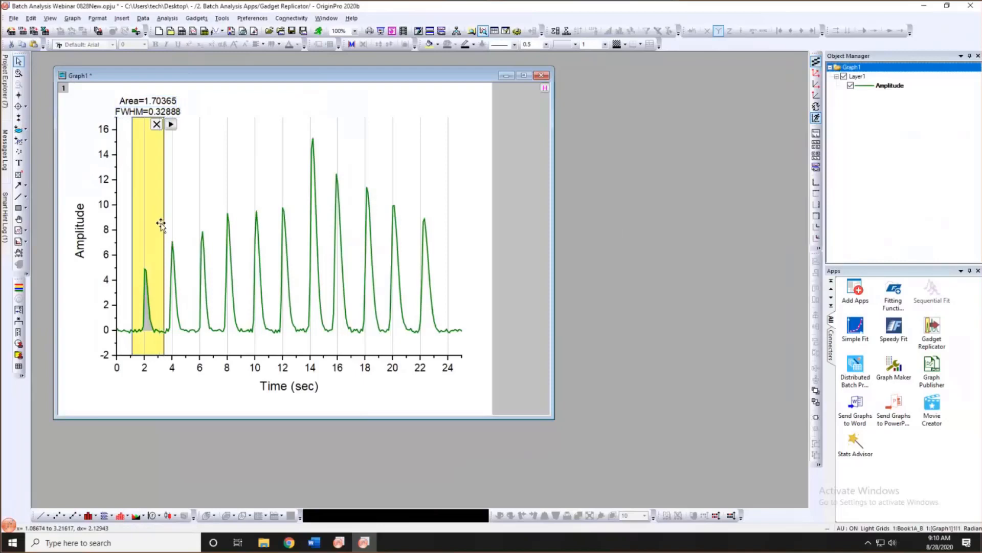
Set the Integrate gadget to append its results to worksheet [QkInteg1]Result, with Script Window and long-name output turned off.
double_click(151, 179)
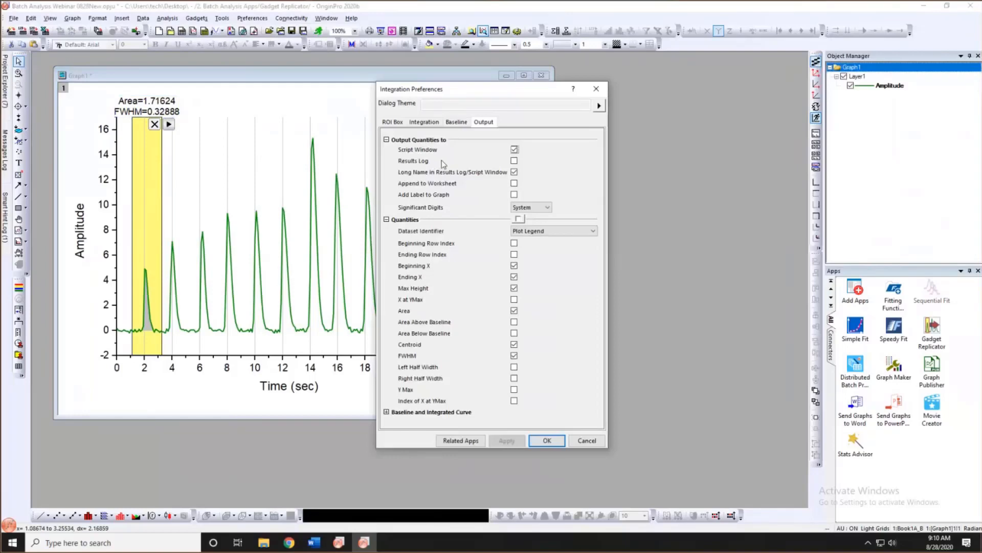
left_click(515, 150)
left_click(514, 173)
left_click(514, 184)
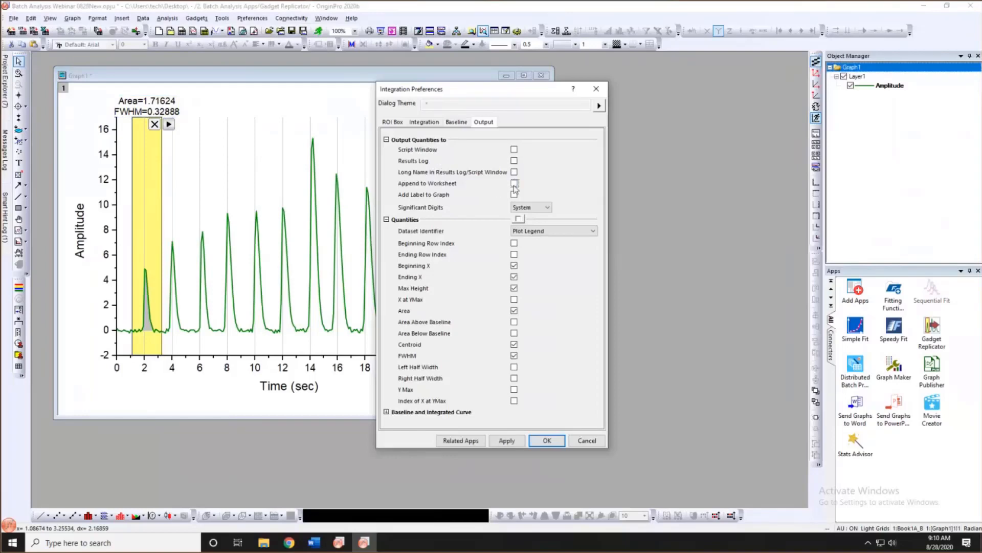
left_click(537, 196)
left_click(537, 196)
type("1]Result")
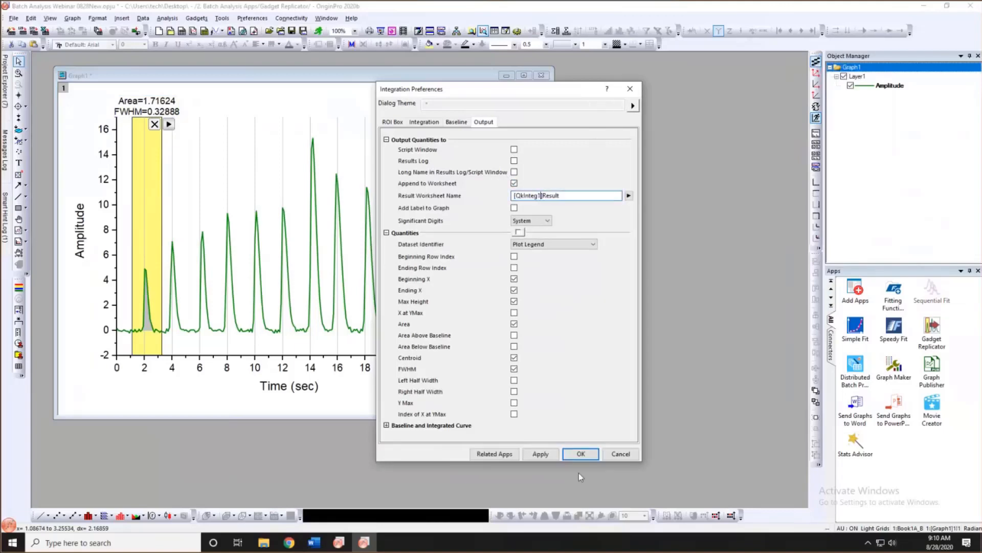
left_click(579, 453)
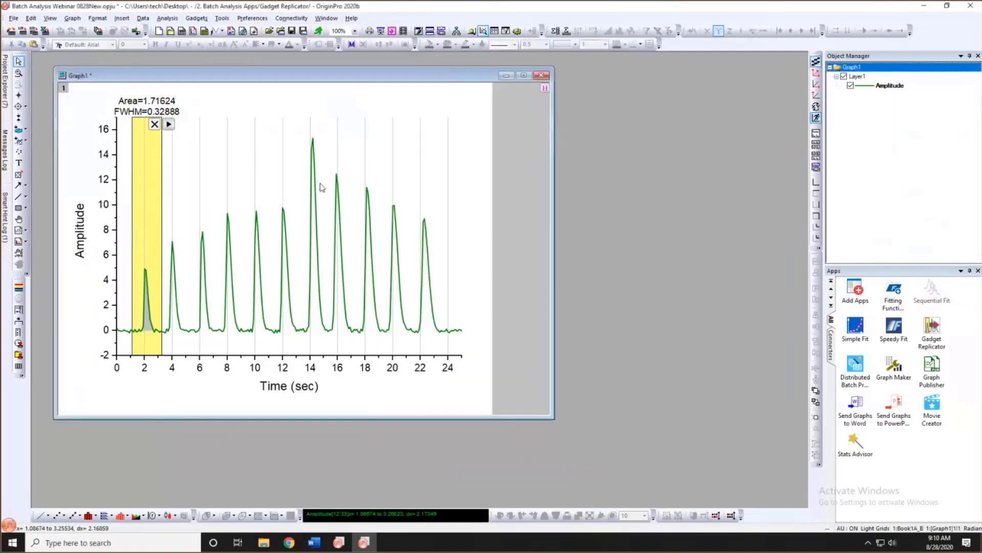
Output the first peak's integration results to the worksheet, then place and enlarge the QkInteg1 window beside the graph.
left_click_drag(241, 77, 223, 77)
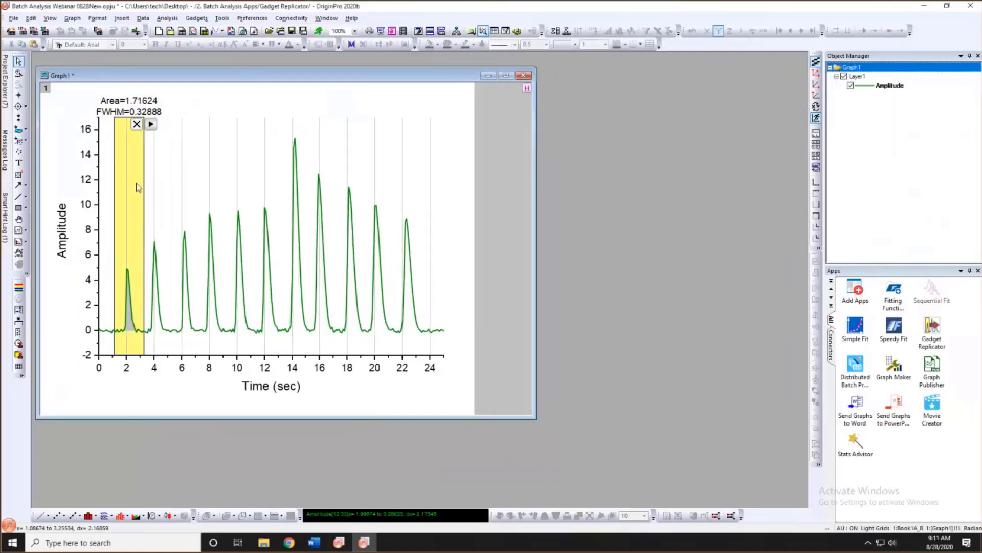
left_click_drag(136, 184, 135, 188)
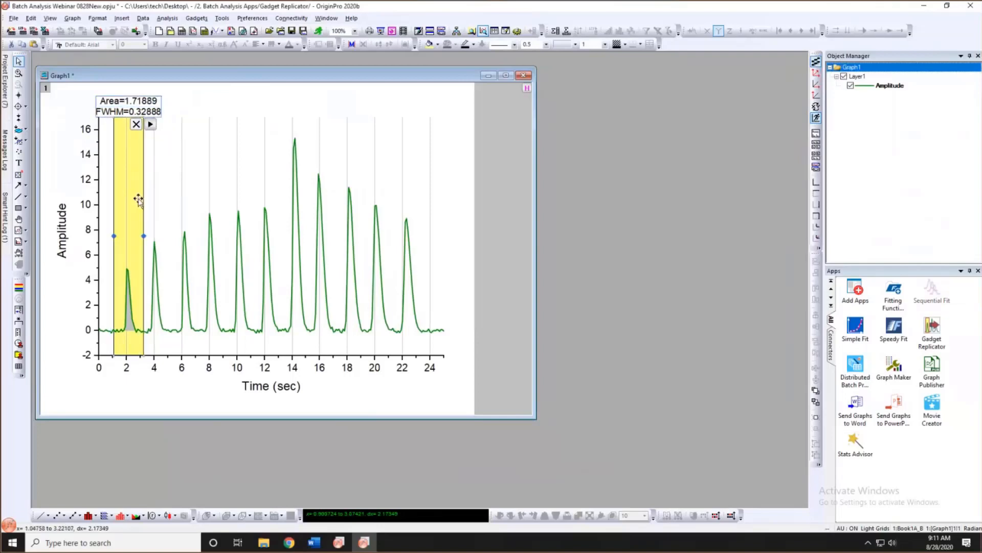
left_click(187, 102)
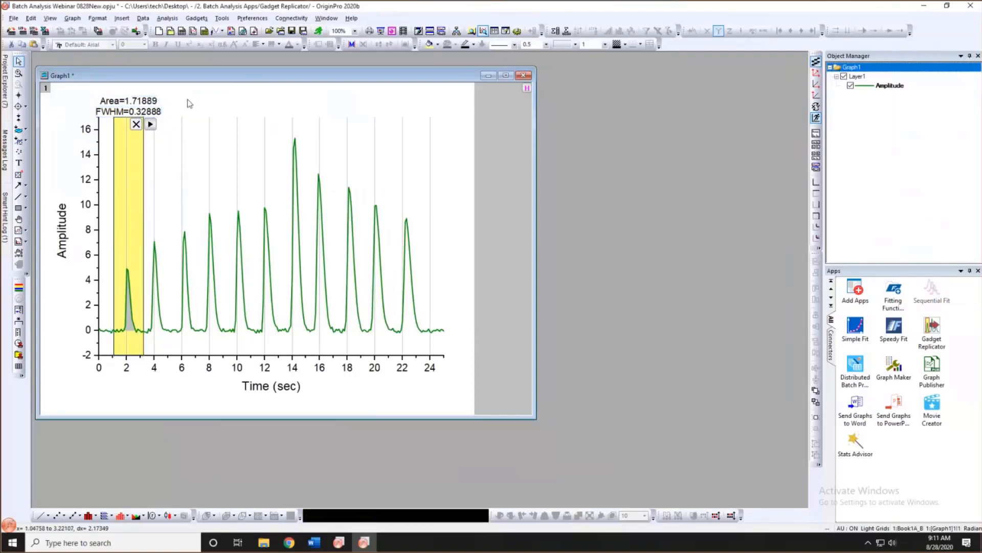
left_click(150, 124)
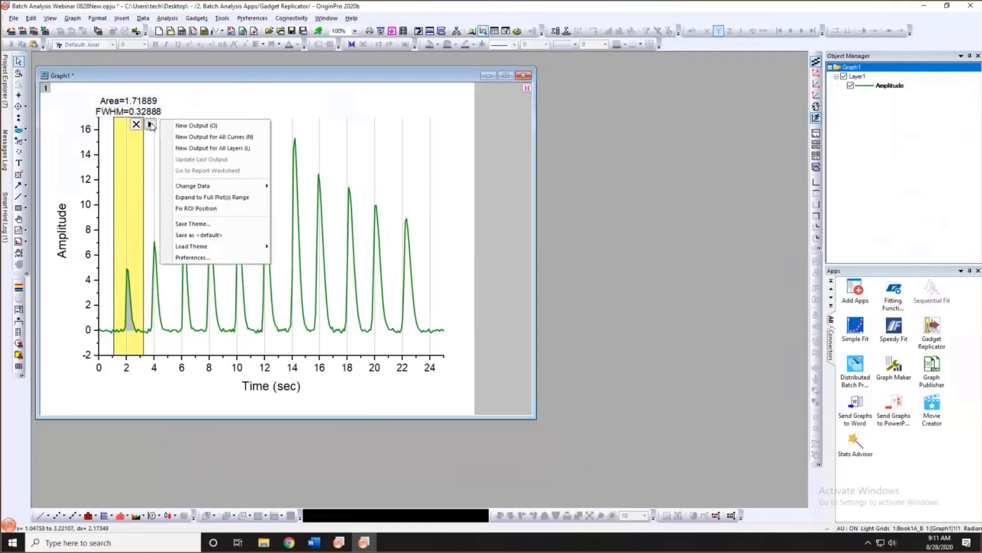
left_click(190, 127)
left_click_drag(178, 70, 689, 118)
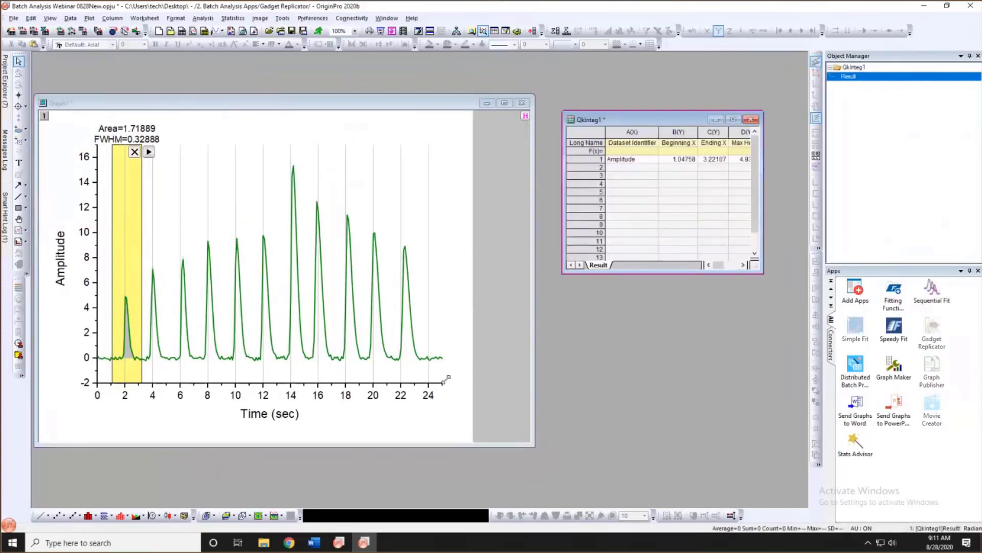
left_click_drag(445, 379, 444, 380)
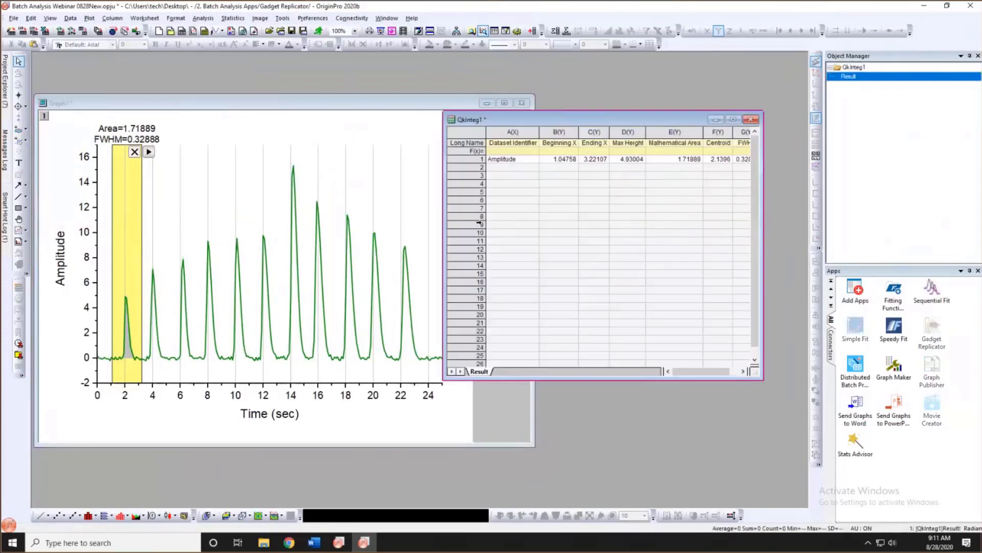
Move the integration region to the second peak and append its results to the QkInteg1 worksheet.
left_click(138, 272)
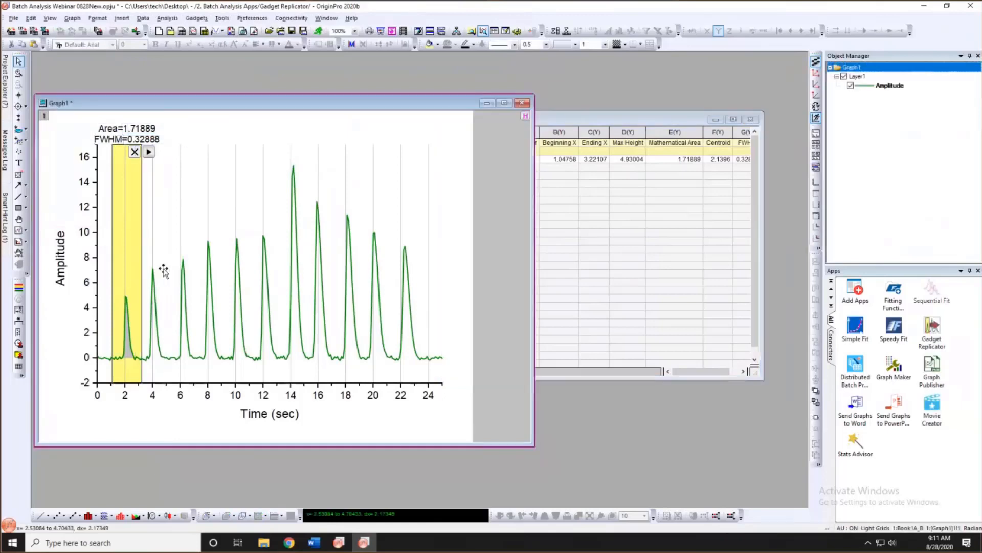
left_click_drag(134, 270, 165, 265)
left_click(177, 151)
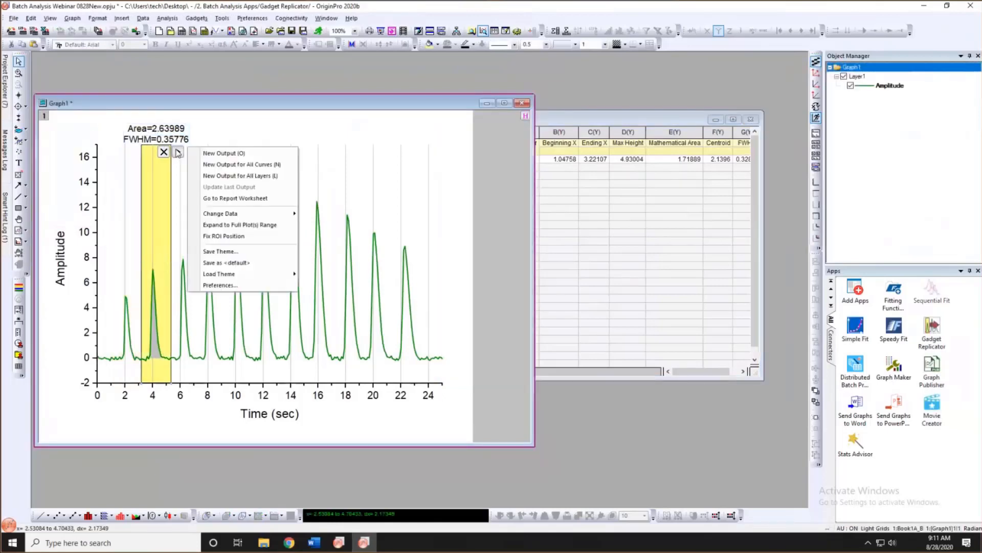
left_click(207, 154)
left_click(564, 164)
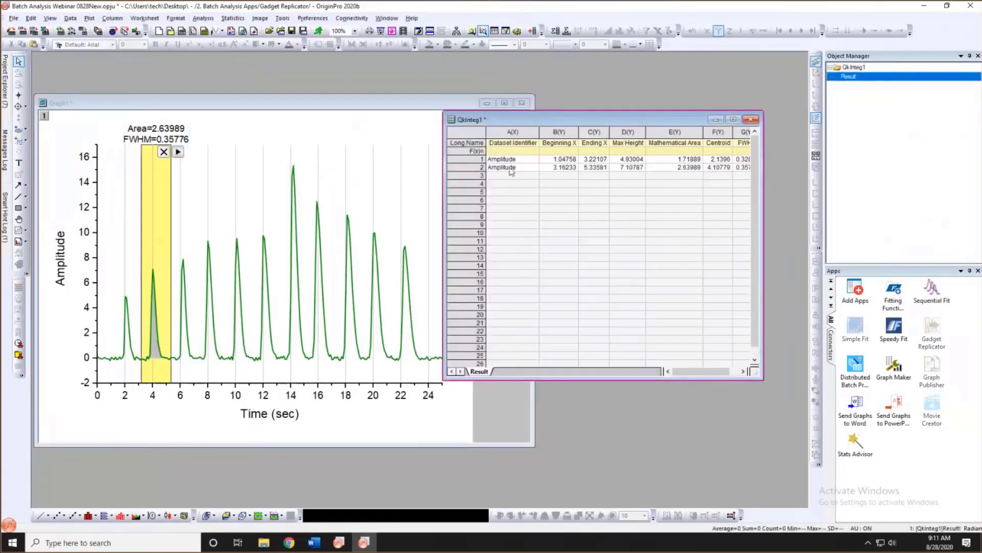
left_click_drag(513, 122, 540, 122)
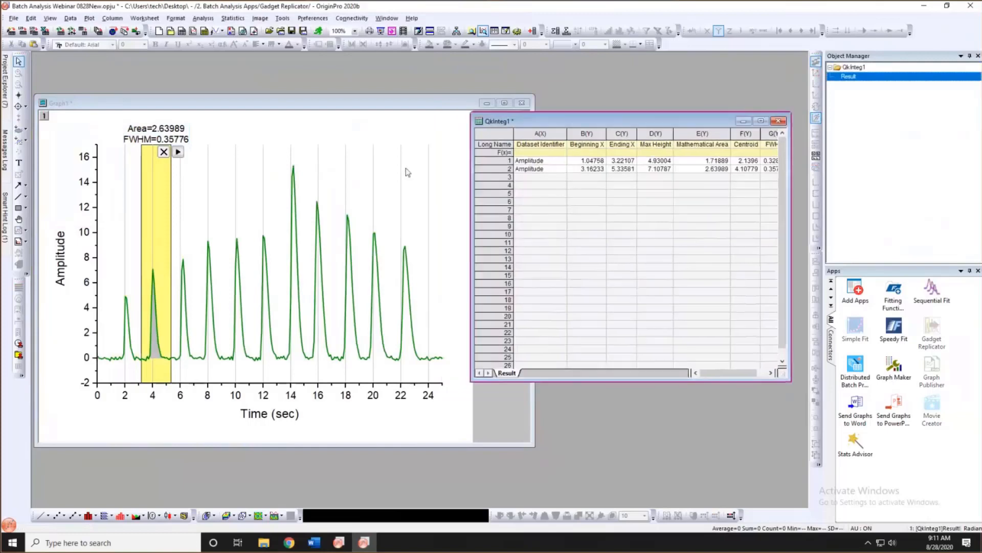
Return the integration region to the first peak and delete the QkInteg1 results workbook.
left_click_drag(165, 225, 181, 223)
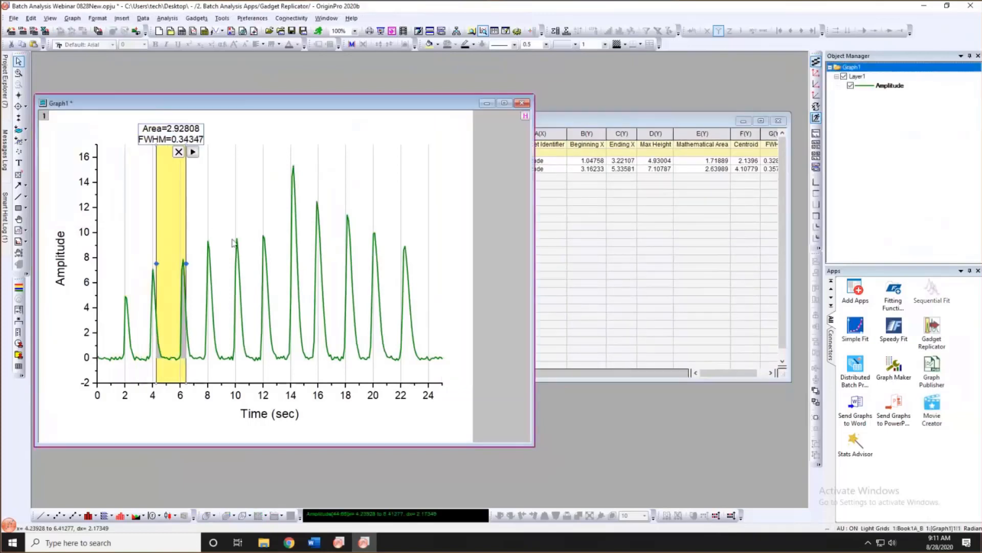
left_click_drag(175, 180, 133, 186)
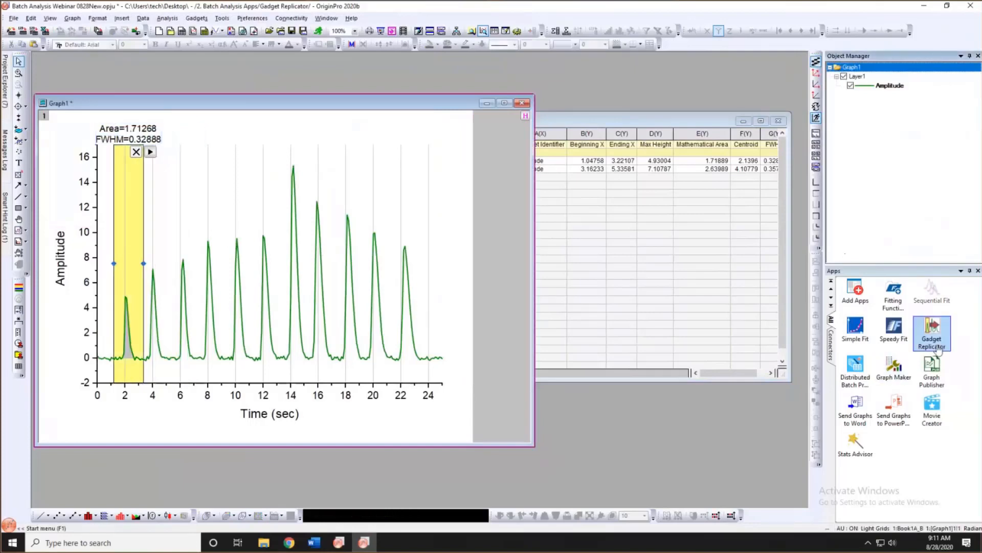
left_click(719, 113)
left_click(463, 292)
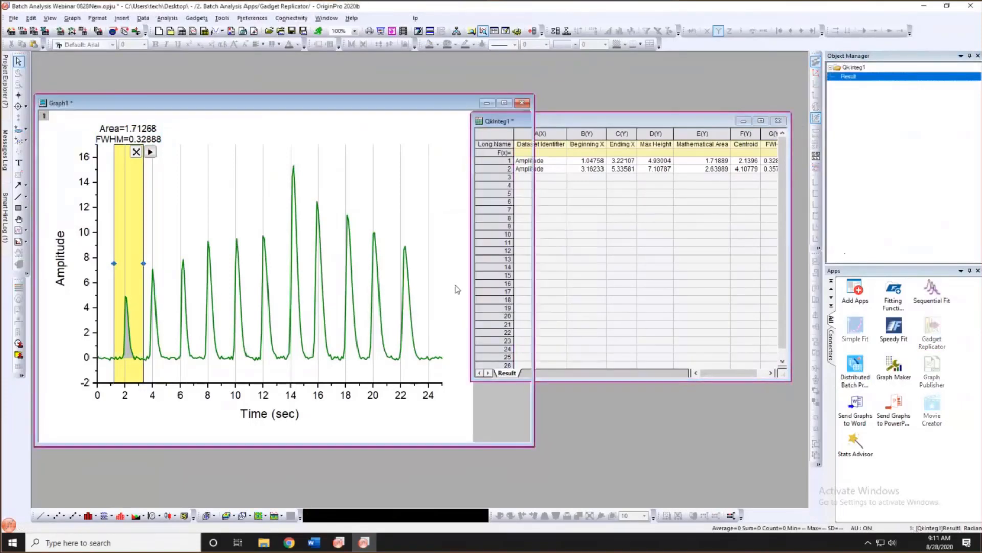
left_click(931, 371)
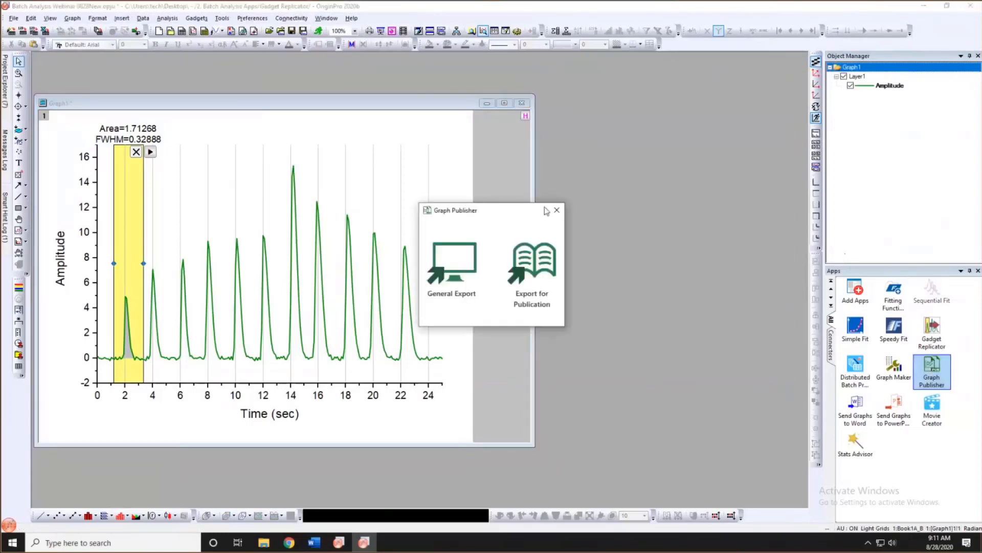
left_click(557, 210)
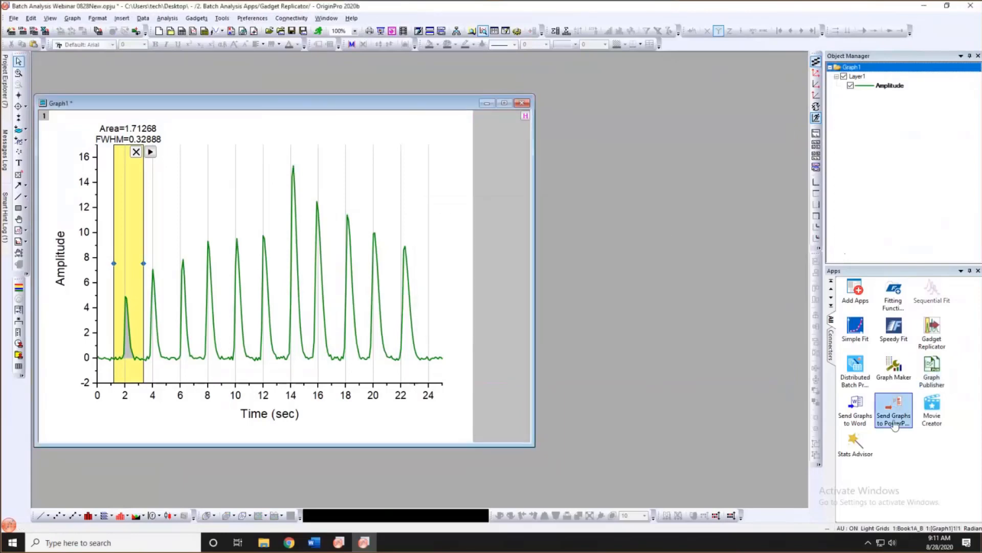
Run Gadget Replicator on the current plot with Starting X 1, ROI Width 2 and an Ending X just past the last peak.
left_click(932, 330)
left_click_drag(516, 197, 505, 100)
double_click(478, 147)
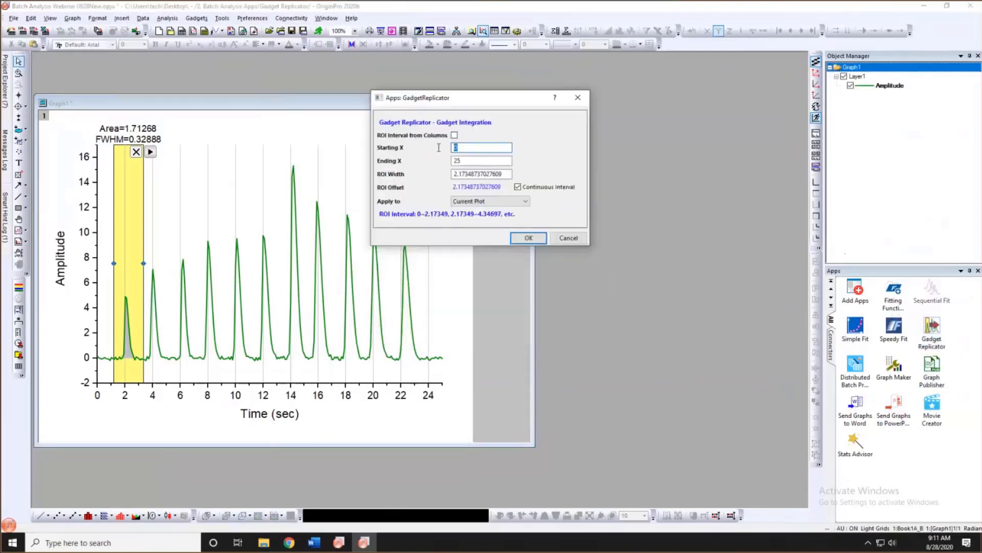
type("1")
double_click(509, 174)
type("2")
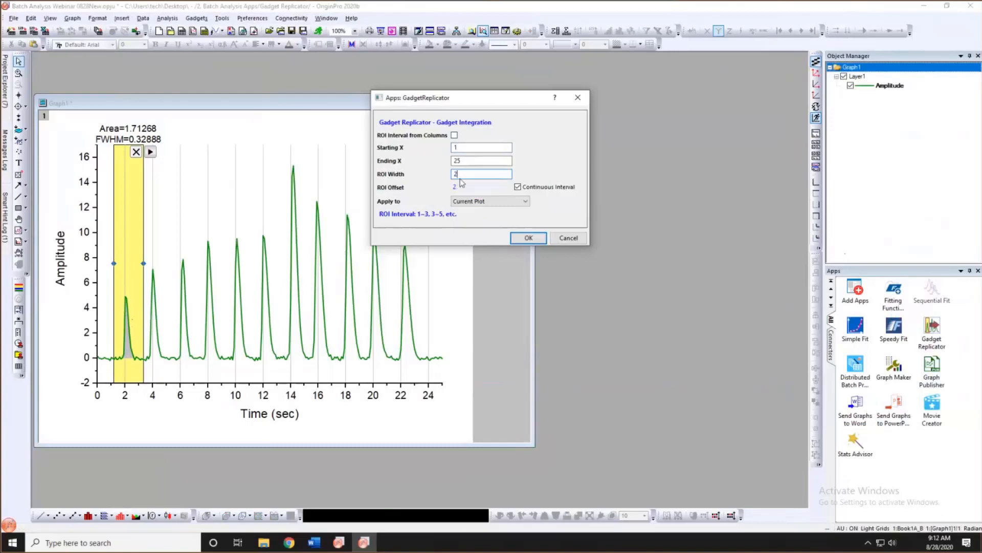
left_click_drag(467, 161, 441, 158)
type("21")
left_click(528, 238)
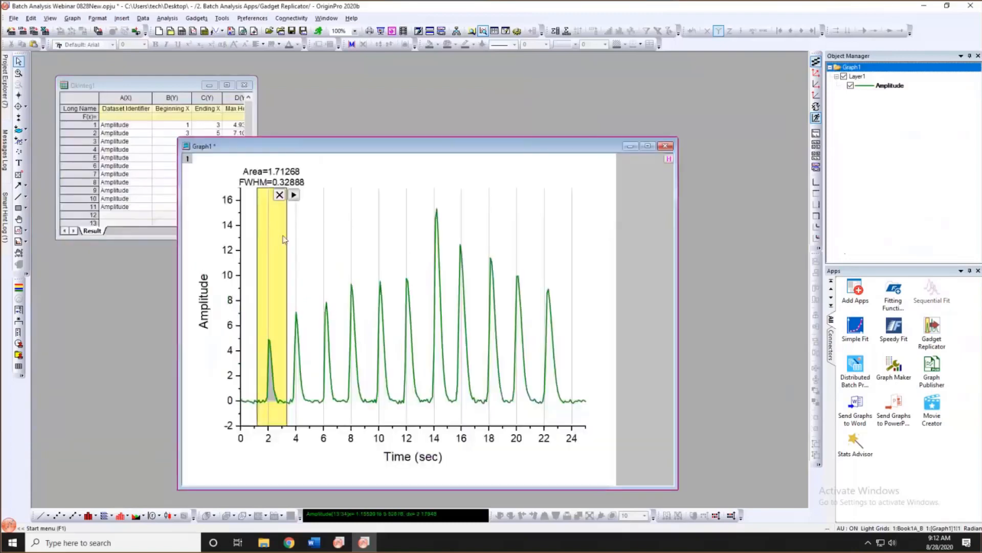
Bring the QkInteg1 results workbook to the front and resize its window to show all result columns and spare rows.
left_click(189, 86)
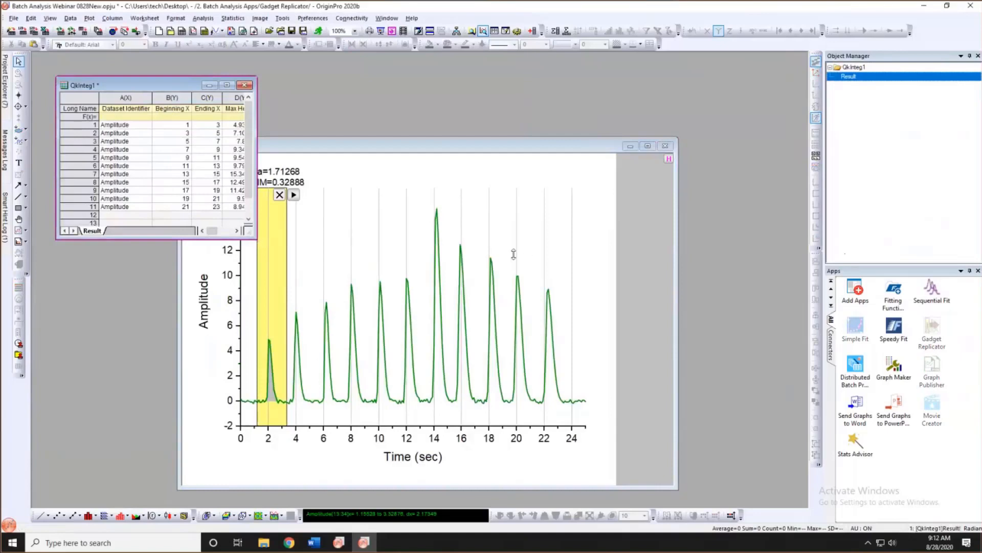
left_click_drag(257, 239, 528, 255)
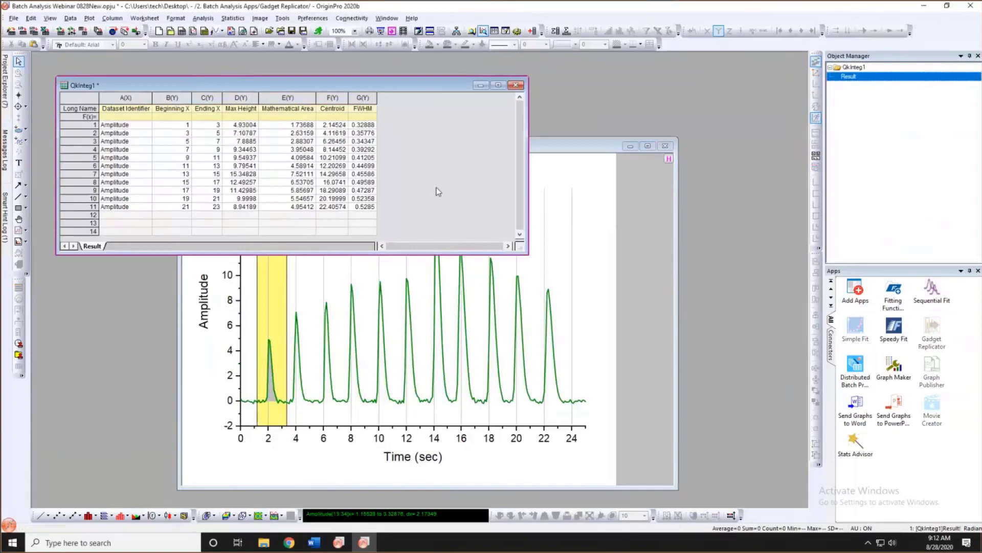
left_click_drag(528, 253, 488, 296)
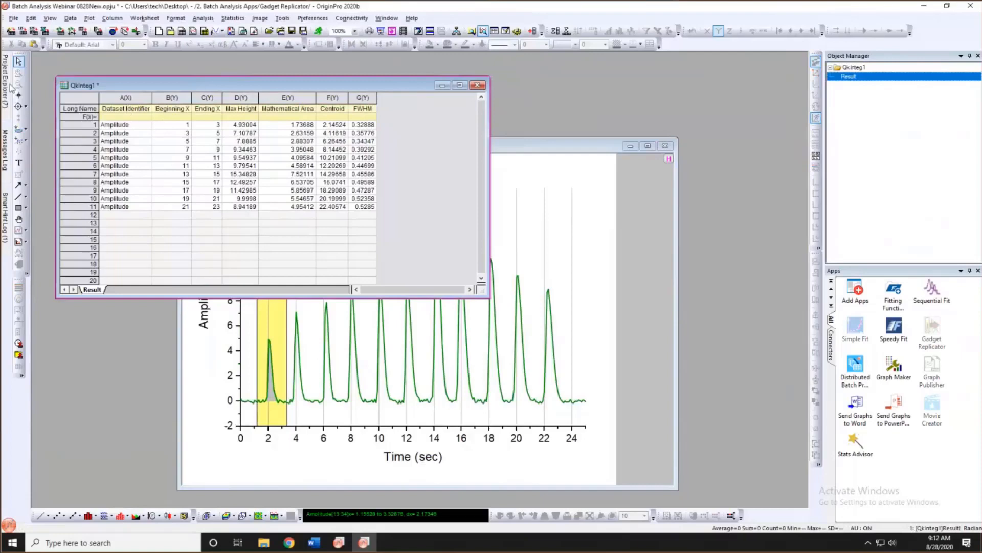
Open the Speedy Fit project folder, reposition the Book3 window, and widen the docked Apps and Object Manager area.
mouse_move(10, 87)
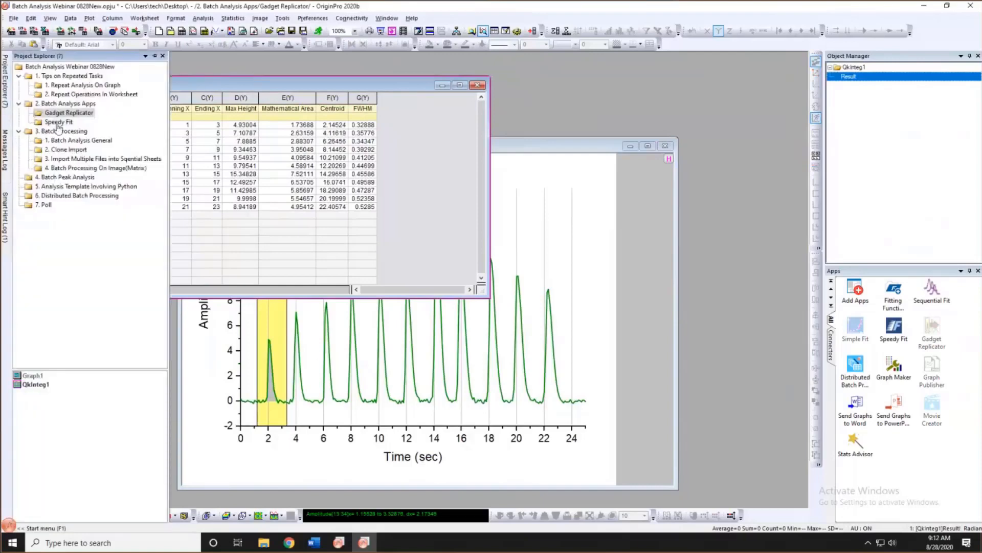
left_click(57, 123)
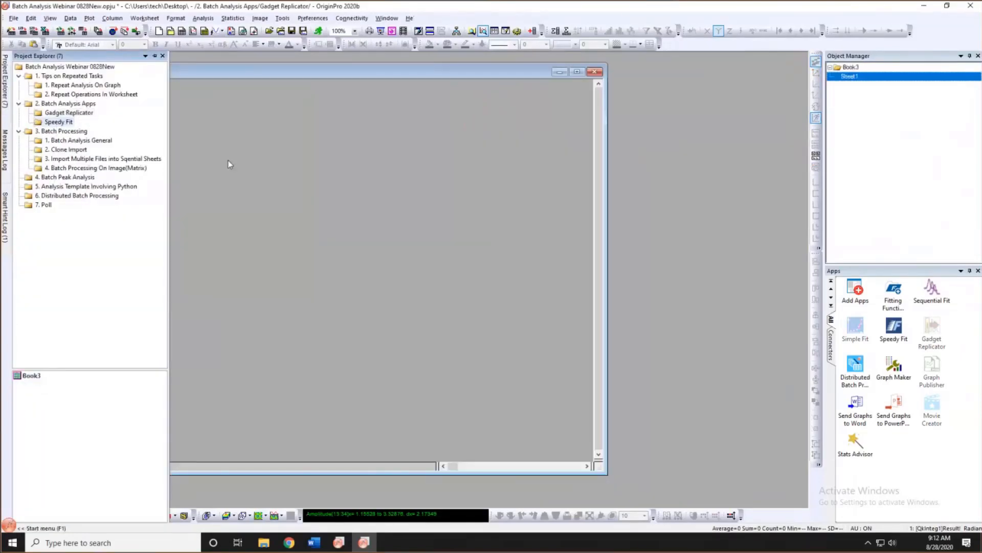
left_click_drag(342, 75, 364, 74)
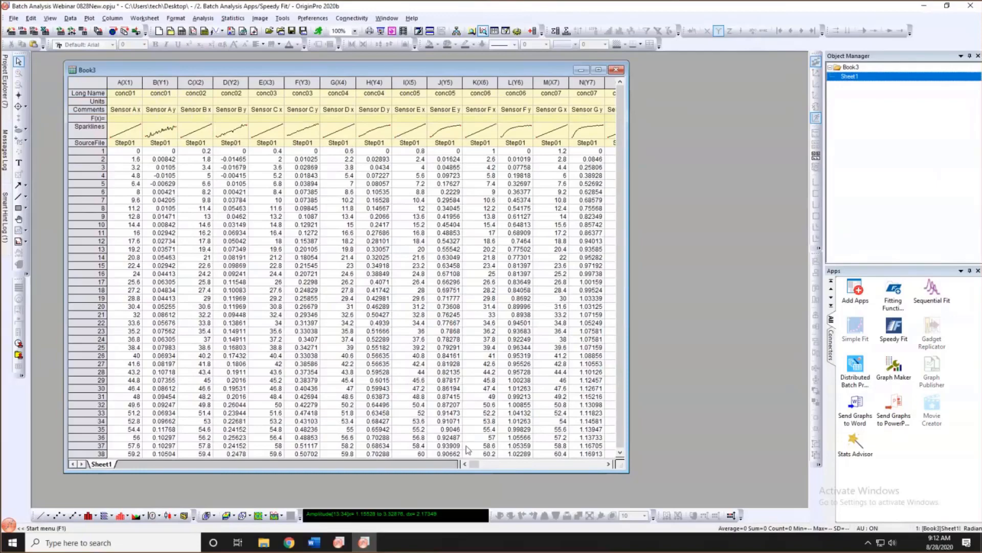
mouse_move(475, 467)
left_mouse_down()
mouse_move(608, 468)
mouse_move(466, 467)
left_mouse_up()
left_click_drag(230, 68, 213, 73)
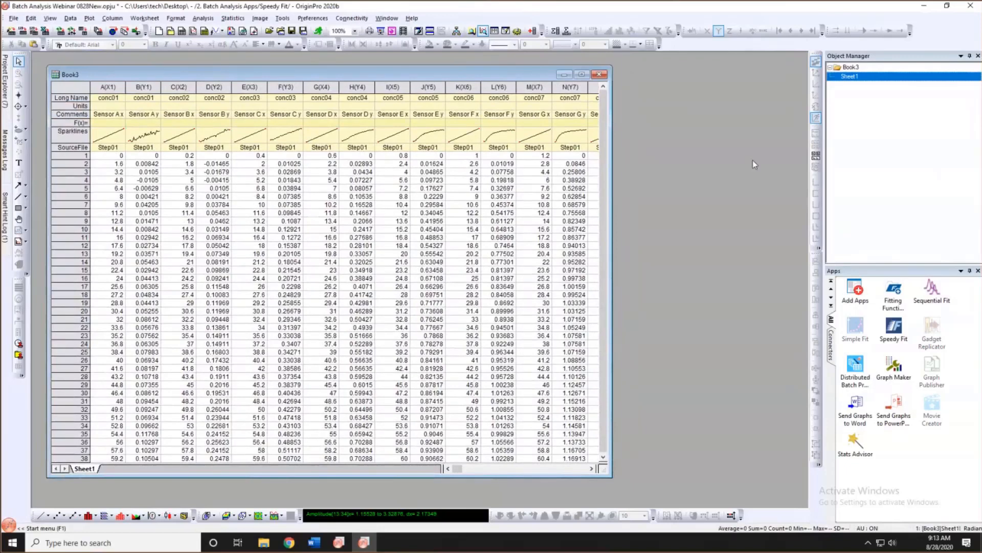
left_click_drag(825, 155, 788, 157)
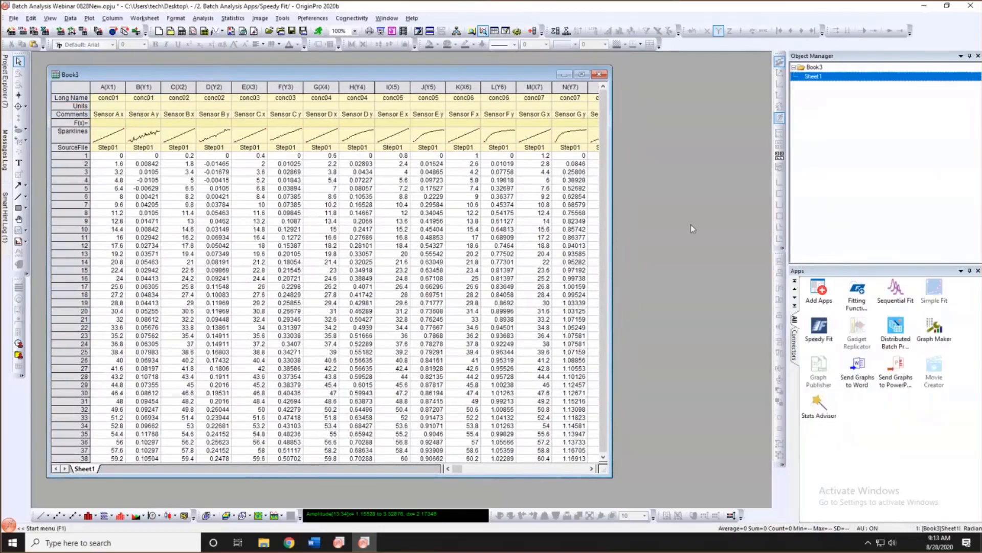
Start the Speedy Fit app on Book3, choose a Nonlinear fit with Allometric1, and advance through the datasets to Sensor D.
left_click(824, 333)
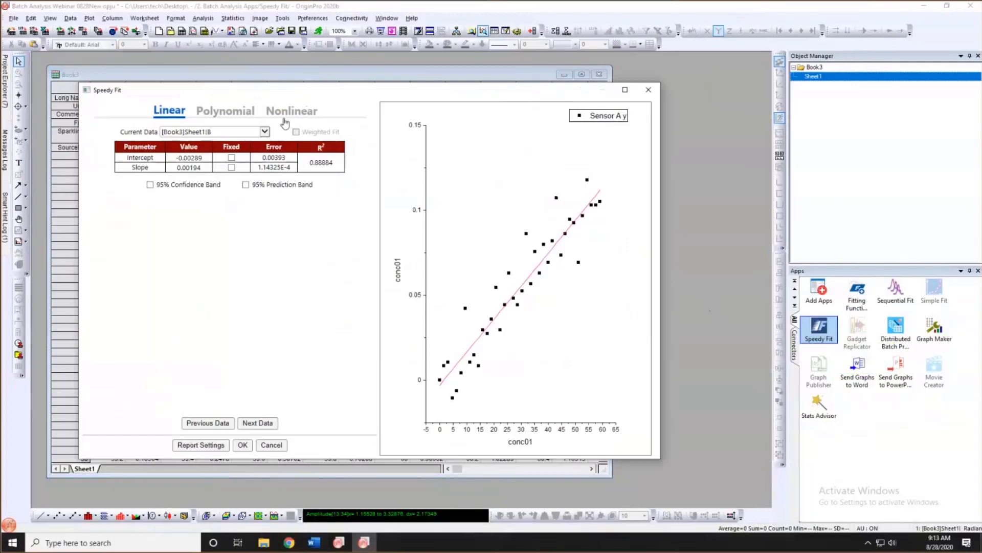
left_click(284, 112)
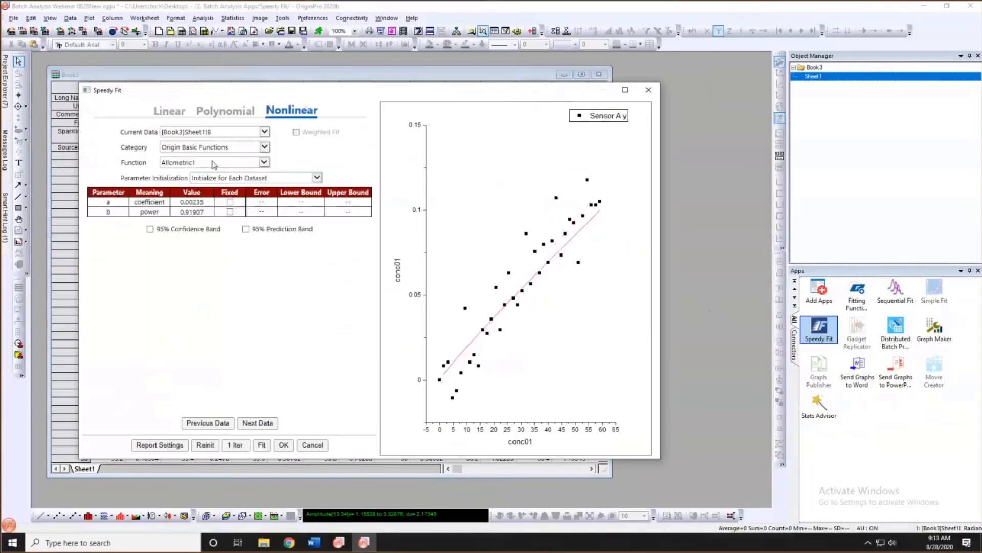
left_click_drag(306, 97, 293, 77)
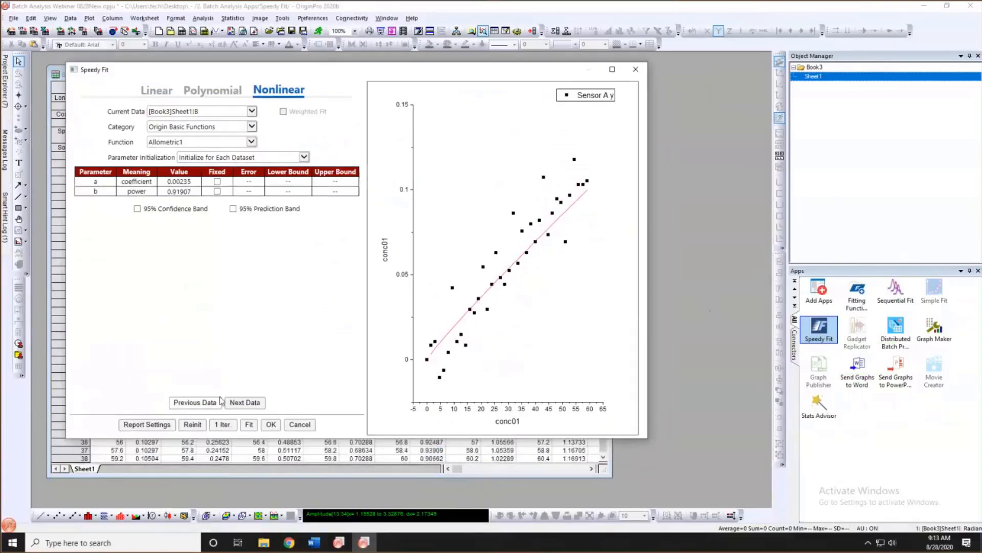
left_click(245, 404)
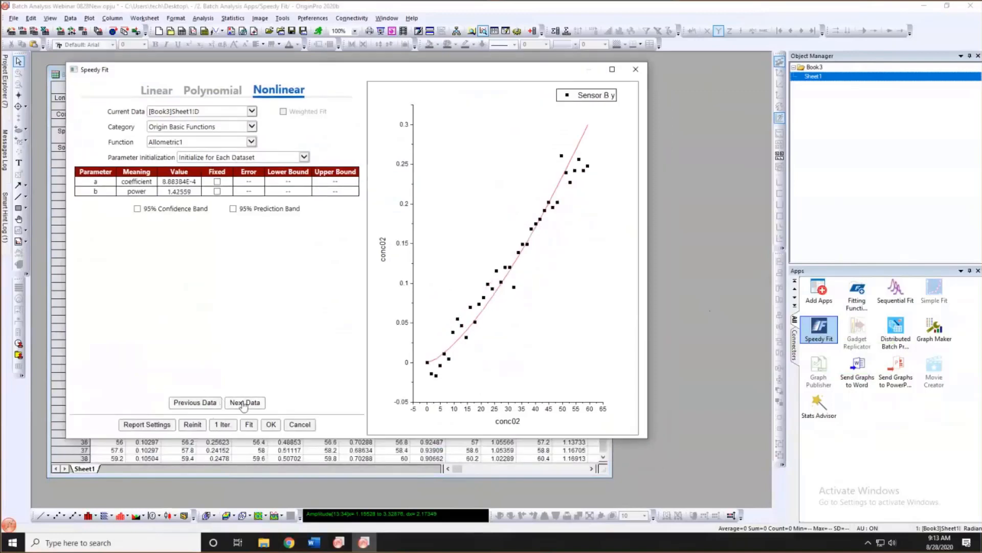
left_click(244, 405)
left_click(244, 404)
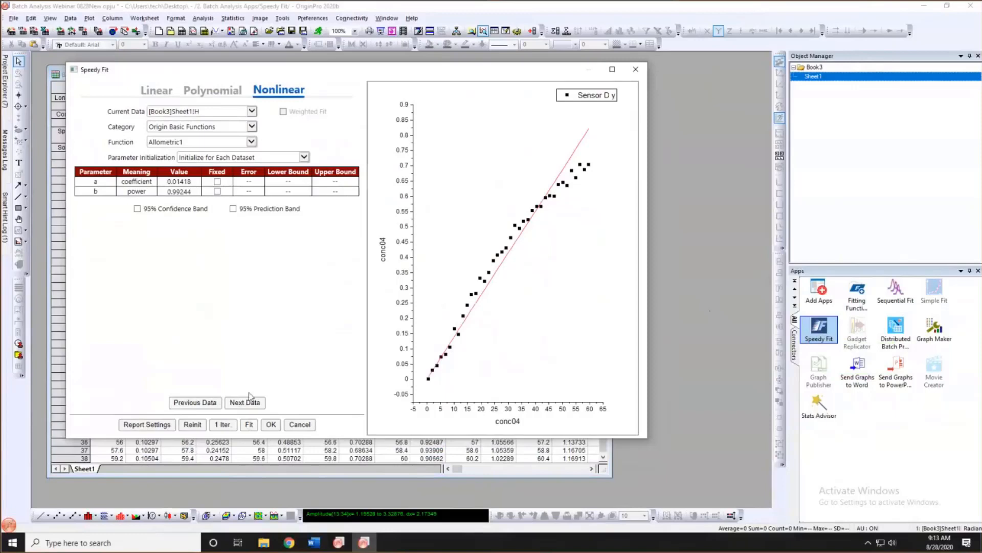
Fit the Sensor D data with Allometric1 and accept the dialog to output the Speedy Fit results.
left_click(250, 425)
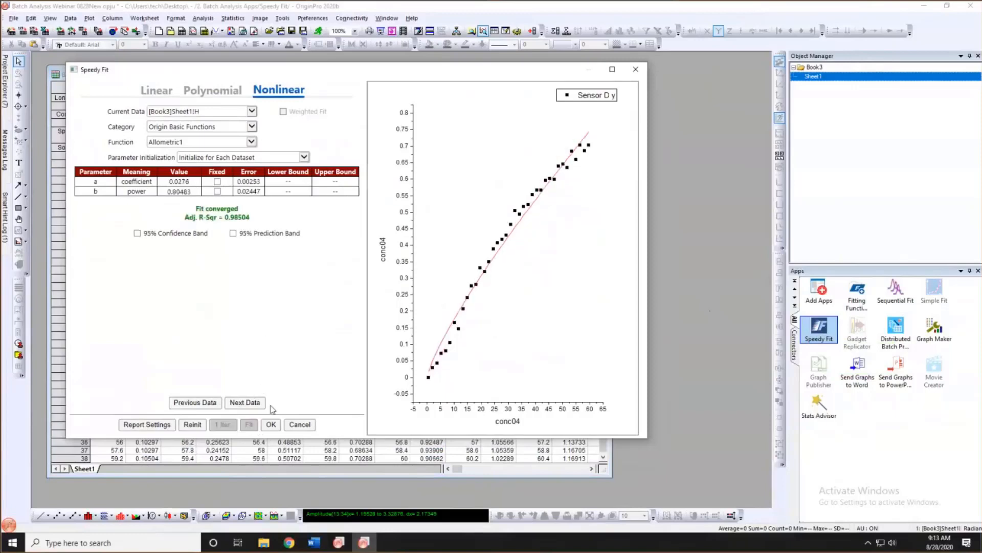
left_click(271, 425)
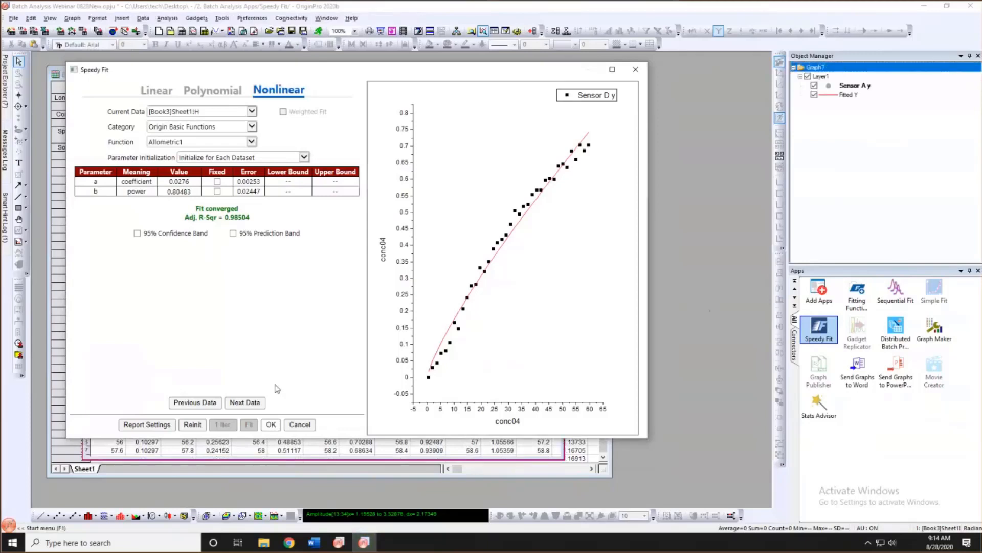
left_click(271, 424)
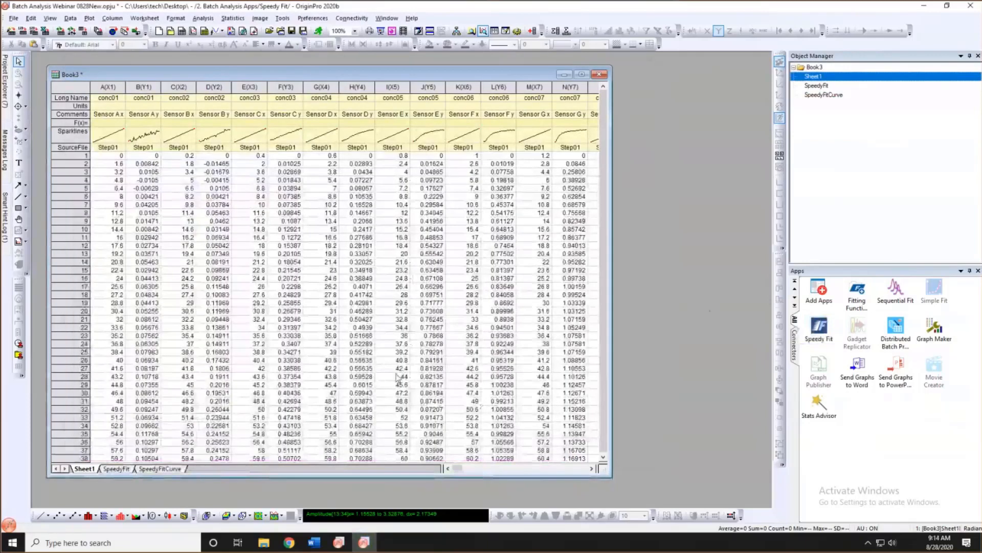
Show the SpeedyFit results sheet, widen the Book3 window, and expand the Fit Status column to its full text.
left_click(114, 469)
left_click(157, 469)
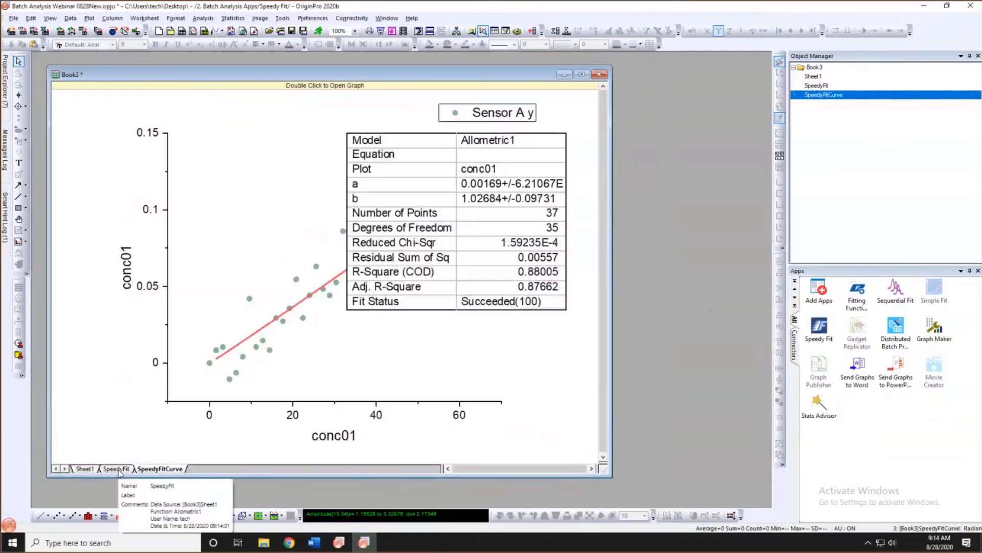
left_click(116, 469)
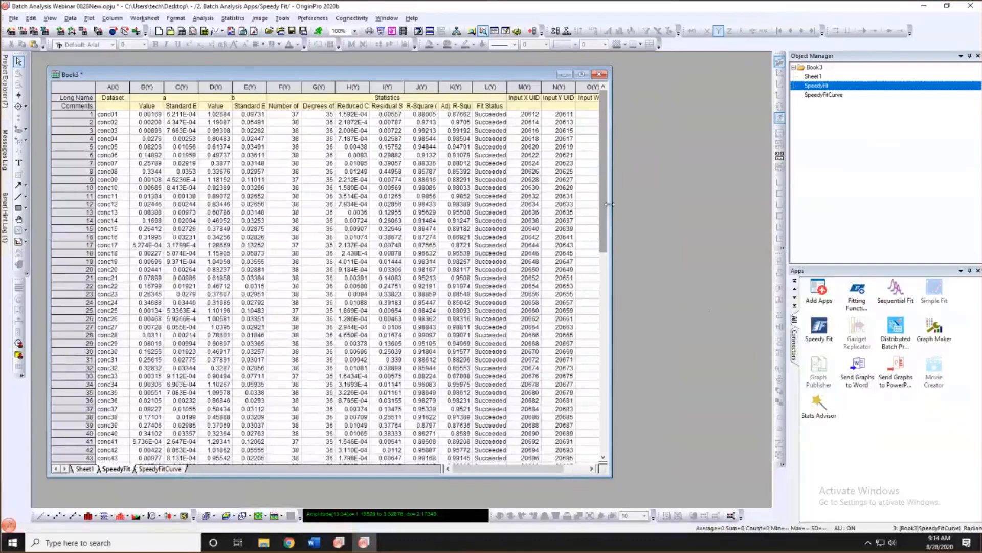
left_click_drag(715, 211, 723, 210)
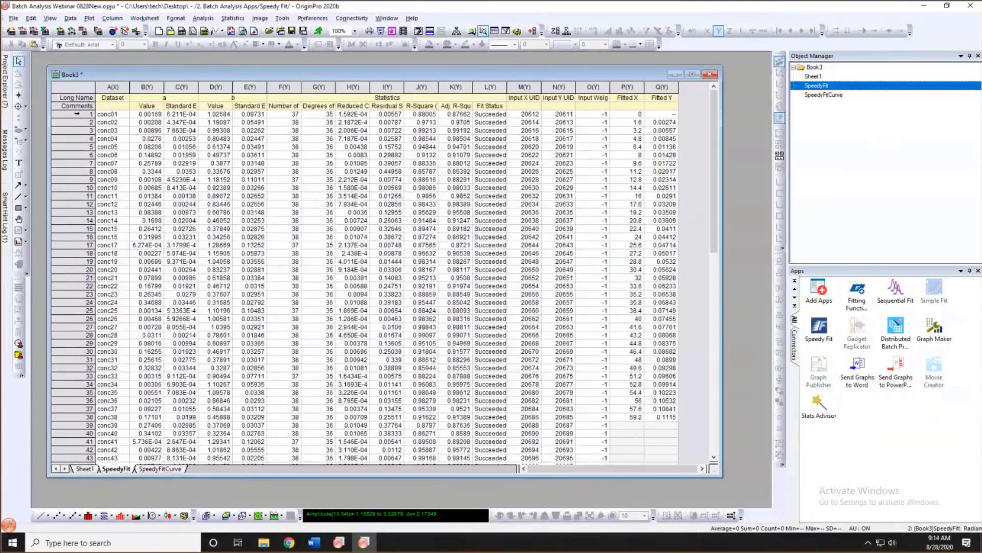
left_click(76, 113)
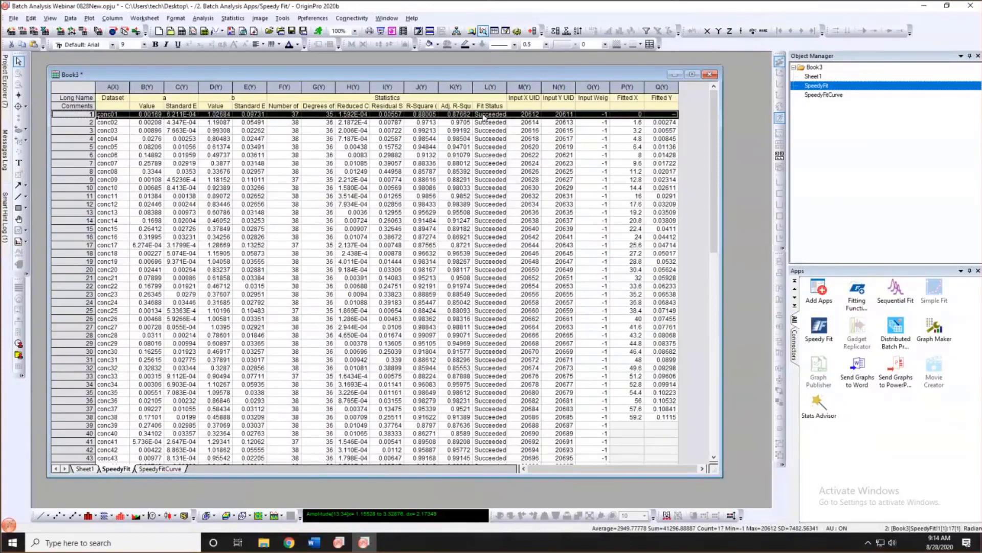
double_click(506, 88)
left_click(502, 122)
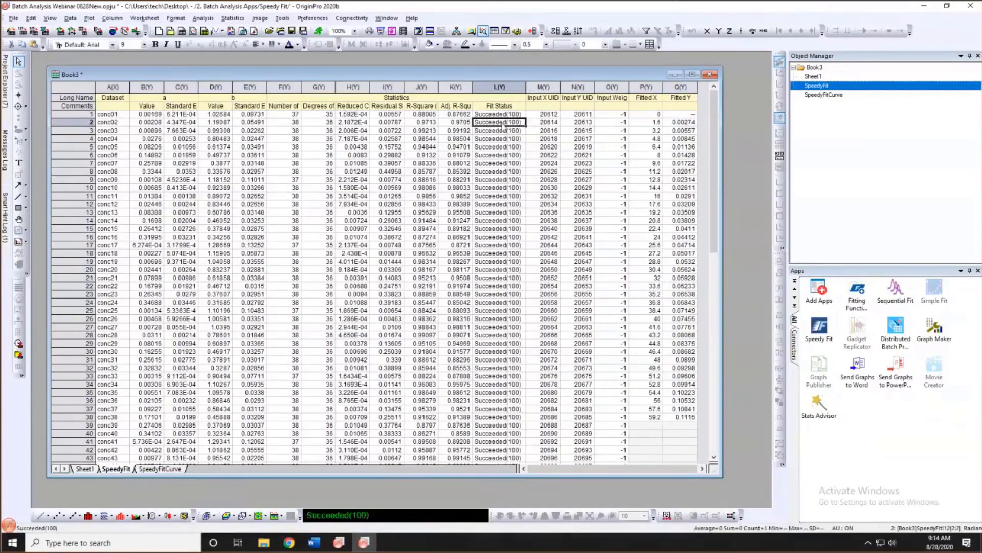
left_click(498, 118)
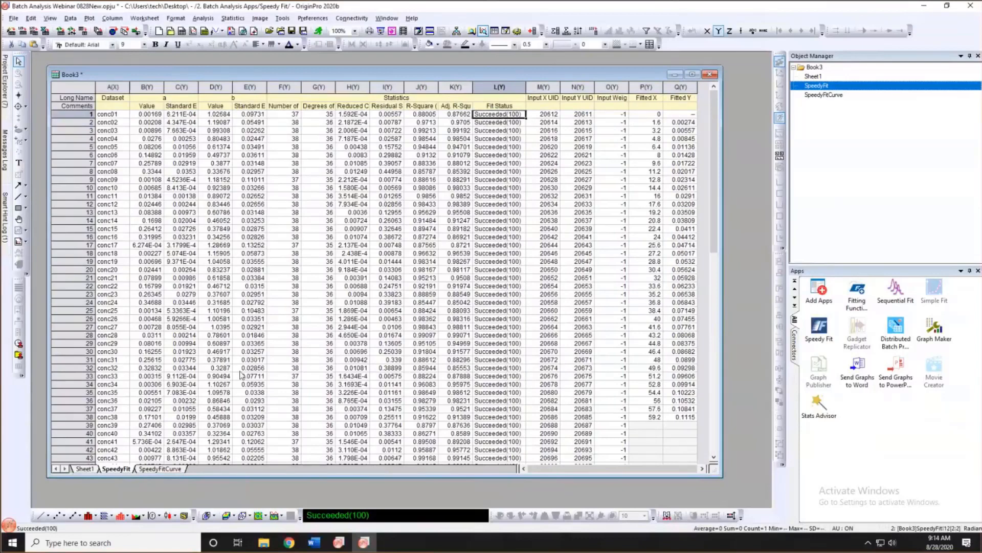
Open the embedded graph on the SpeedyFitCurve sheet, then shrink the fit results table and place it below the fitted line.
left_click(163, 468)
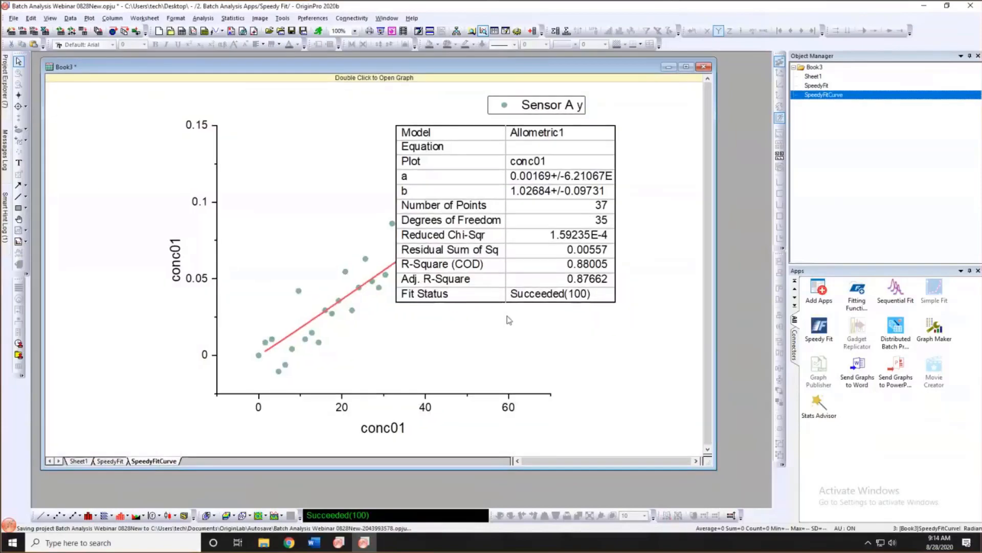
left_click(315, 231)
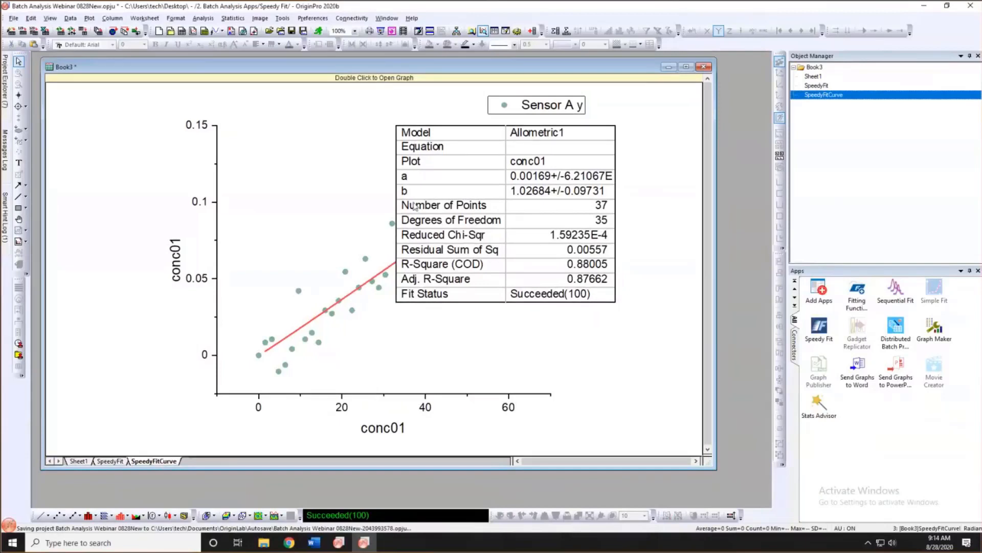
double_click(336, 207)
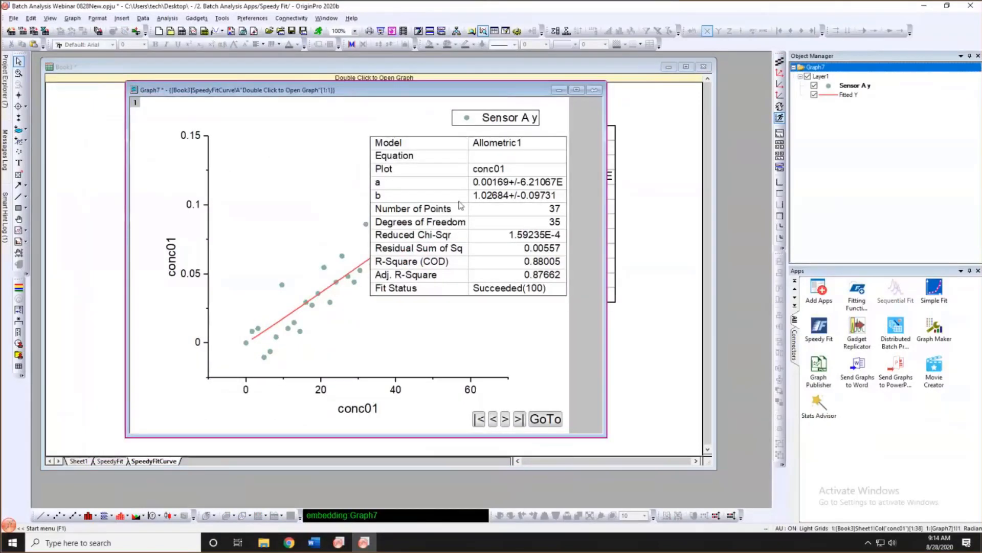
left_click_drag(460, 205, 423, 228)
left_click_drag(373, 154, 450, 231)
left_click_drag(496, 263, 461, 305)
left_click(551, 294)
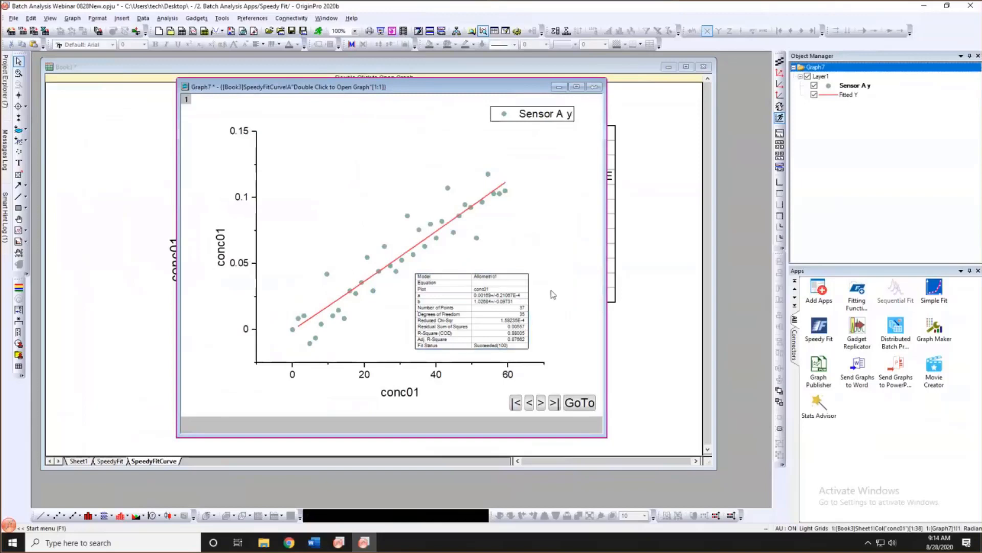
Advance through the fitted curves in the graph to the Sensor D dataset.
left_click(540, 404)
left_click(540, 403)
left_click(540, 403)
left_click(540, 404)
Use GoTo to switch the graph to the dataset with Short Name CR, and close the graph back into its sheet.
left_click(581, 404)
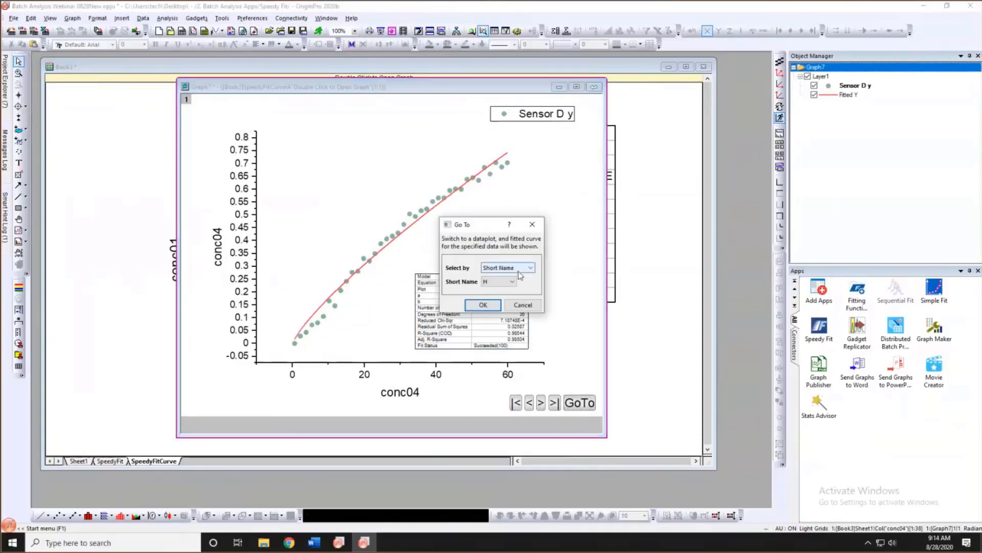
left_click(512, 282)
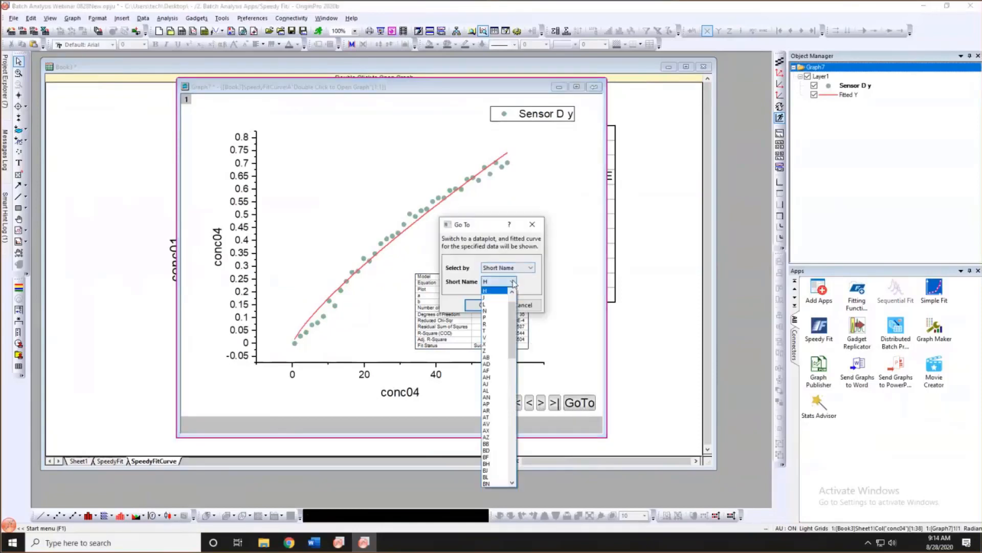
scroll(513, 345, "down", 6)
scroll(513, 344, "down", 3)
left_click(494, 391)
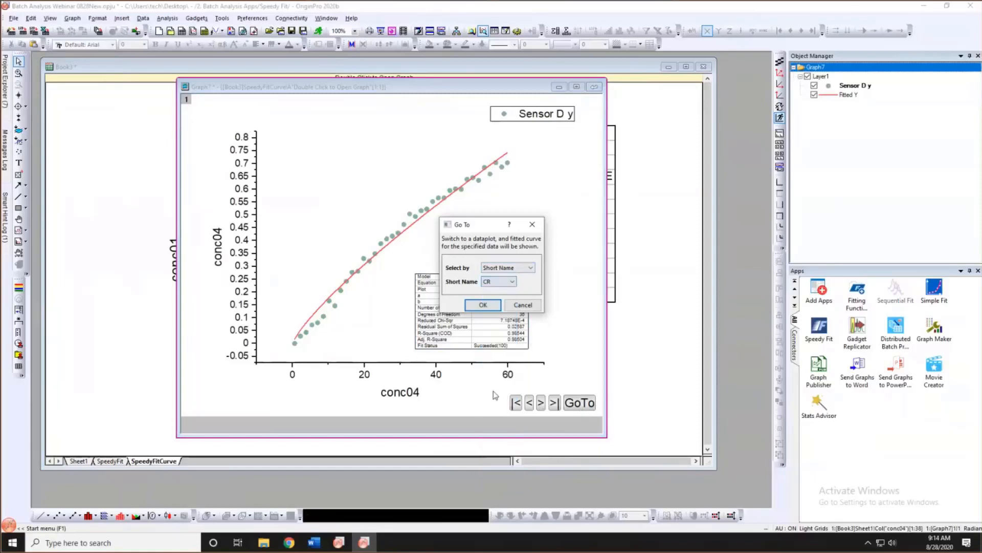
left_click(483, 306)
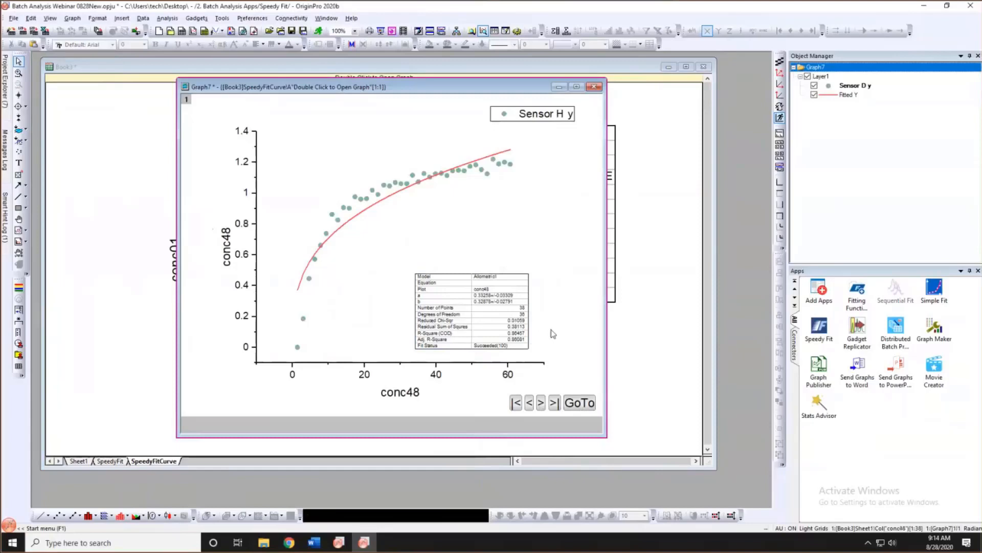
left_click(593, 87)
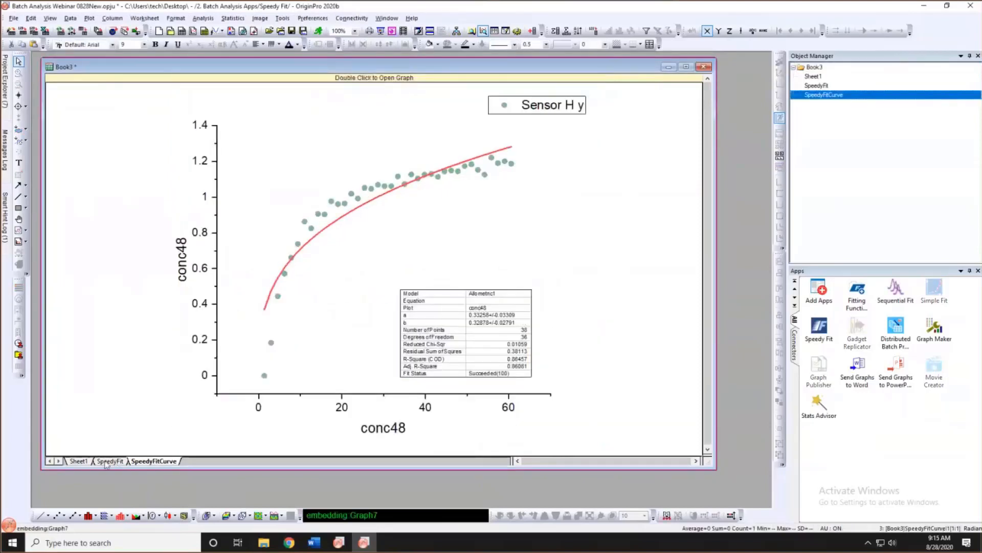
Return Book3 to Sheet1 and shrink its window, and open the project folder "1. Batch Analysis General".
left_click(79, 461)
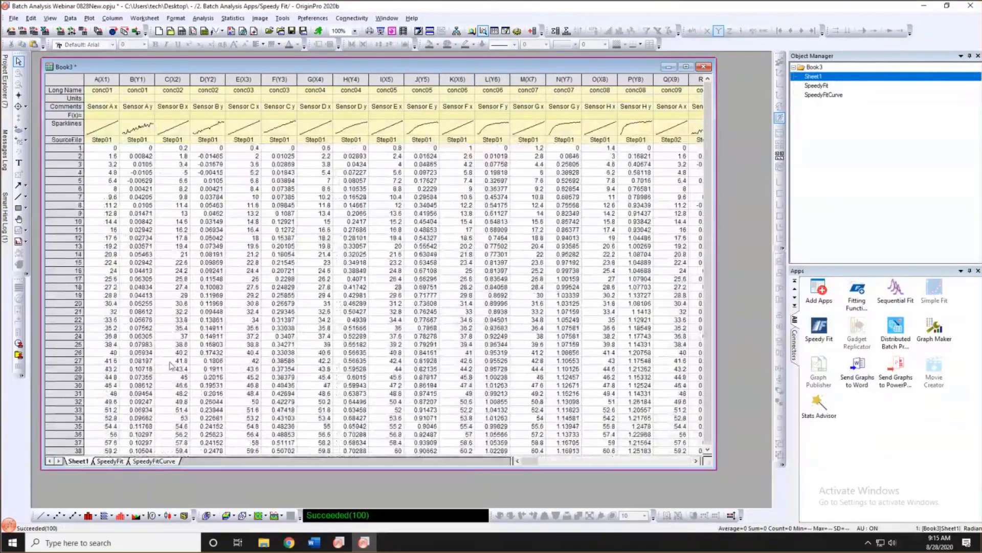
left_click_drag(715, 467, 641, 440)
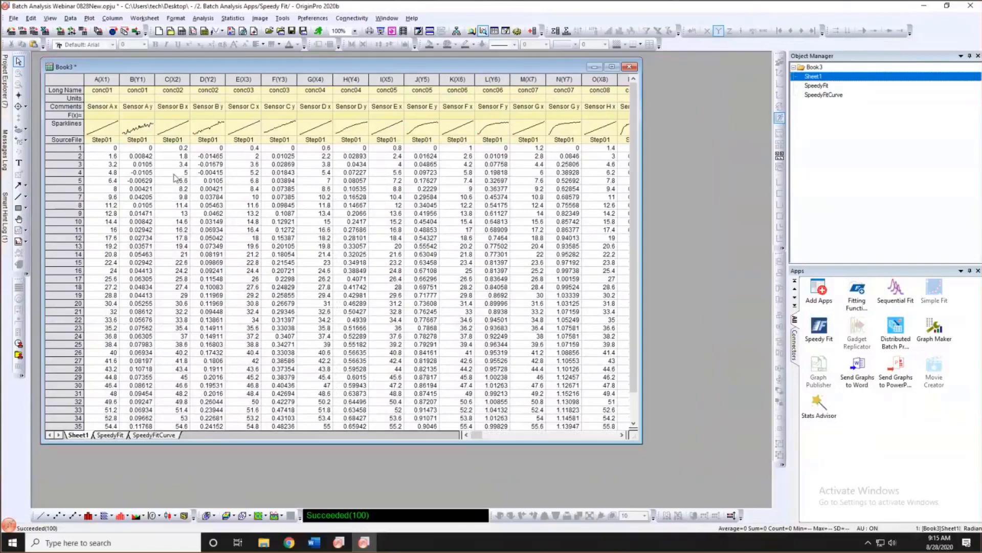
mouse_move(5, 98)
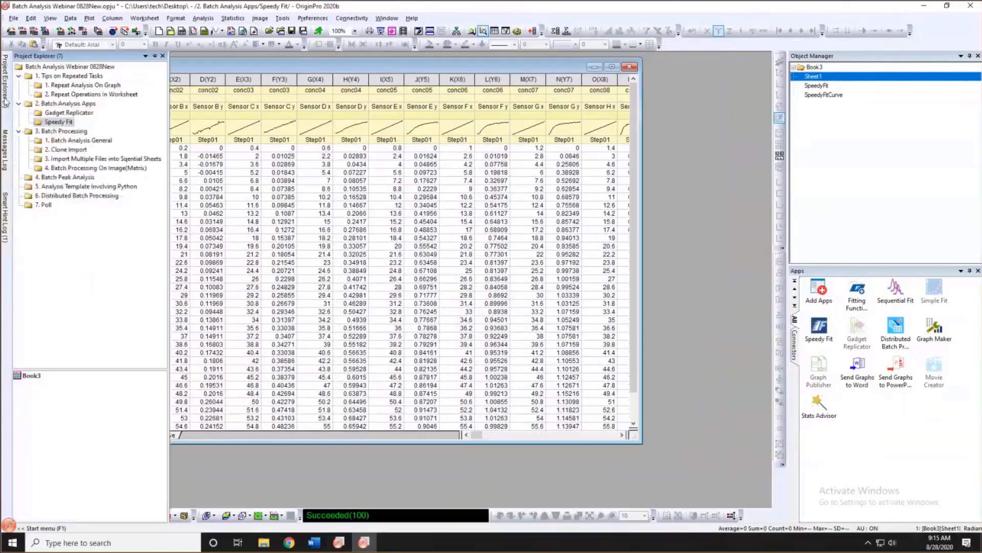
left_click(64, 141)
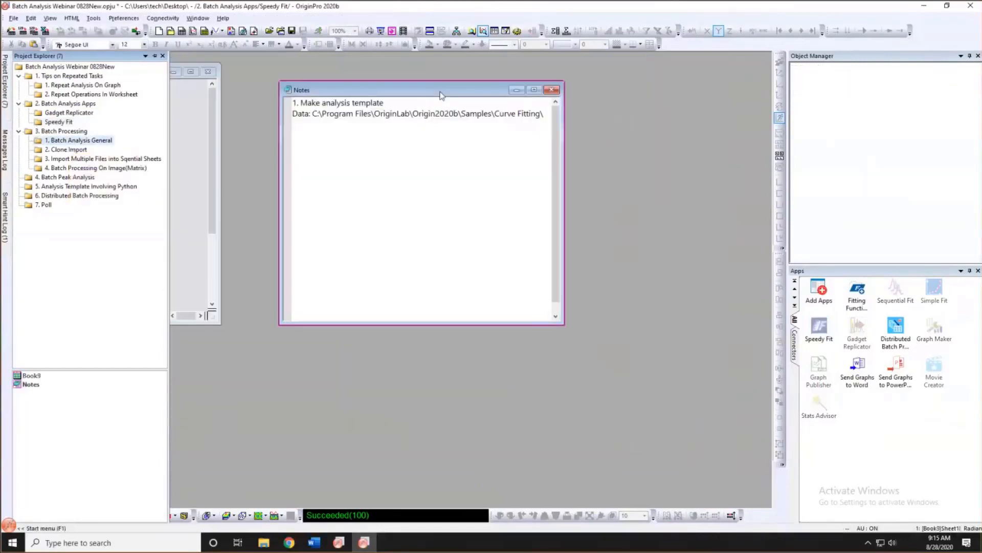
Enlarge the empty Book9 workbook window and position it beside the Notes window.
left_click_drag(157, 76, 165, 77)
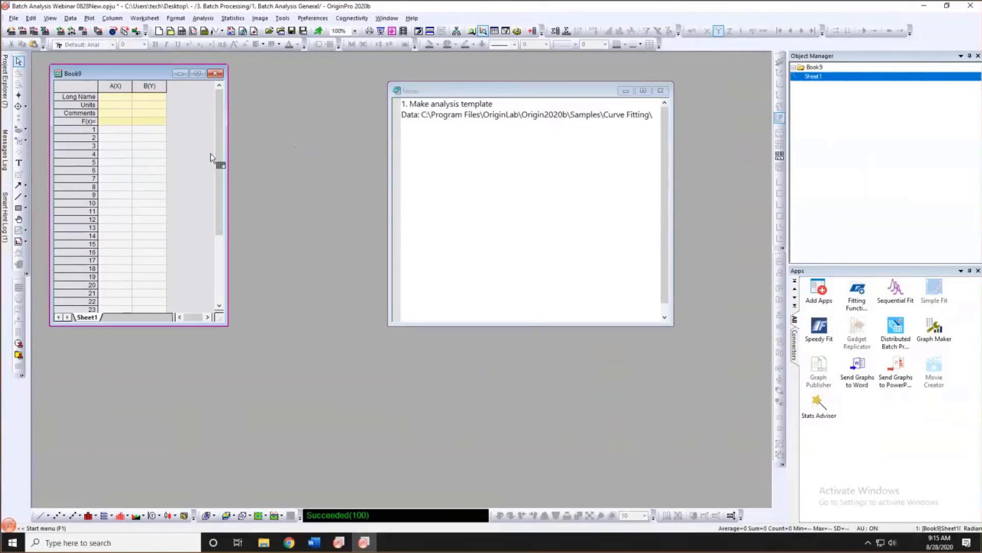
left_click_drag(155, 72, 180, 82)
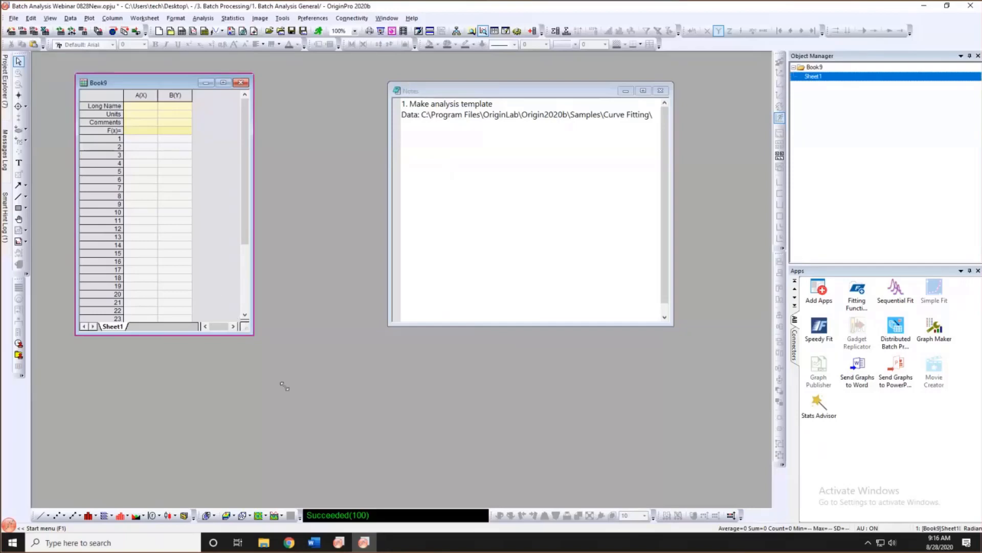
left_click_drag(252, 333, 305, 429)
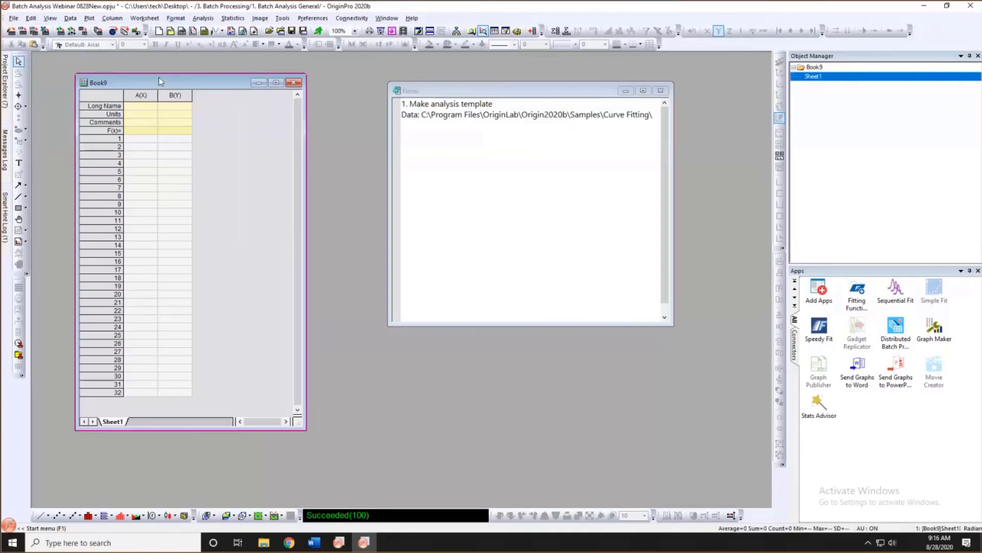
left_click_drag(159, 78, 141, 74)
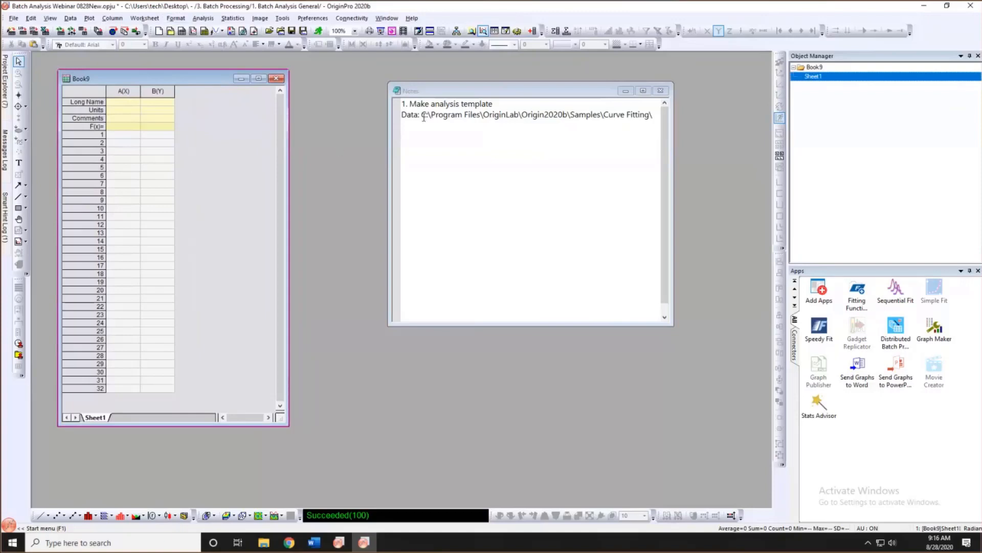
Copy the Curve Fitting samples path from the notes and open that folder in the ASCII import dialog for Book9.
left_click_drag(423, 115, 620, 127)
key("ctrl+c")
left_click(238, 147)
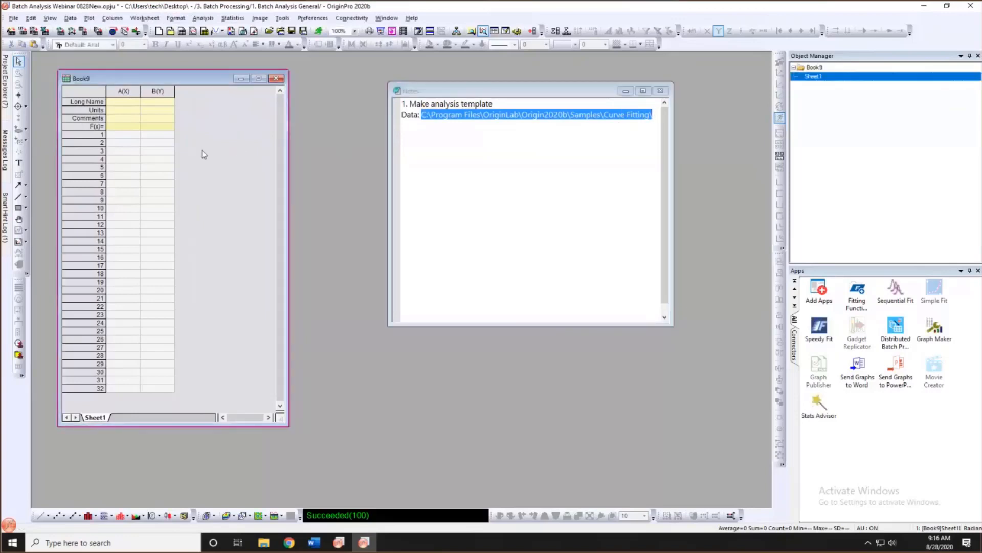
left_click(22, 31)
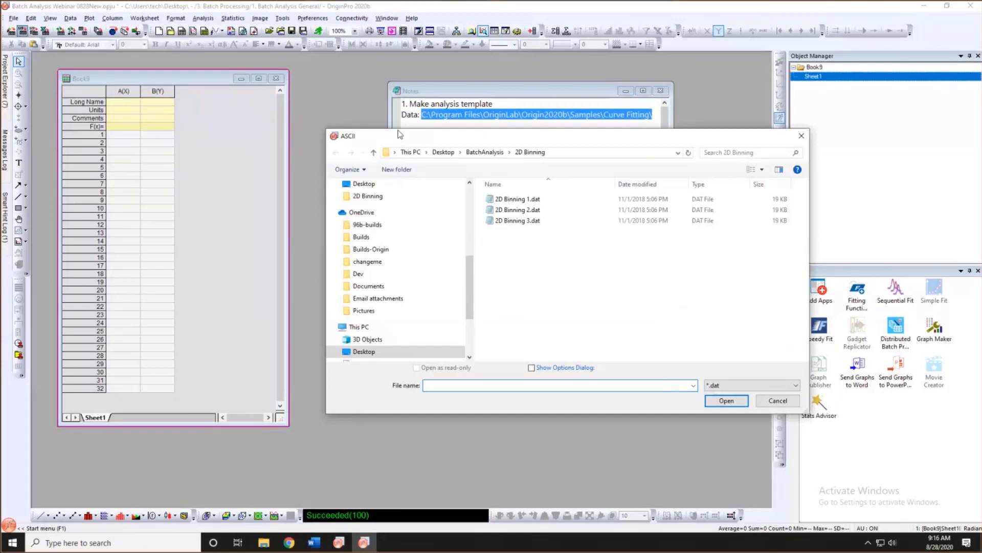
left_click_drag(443, 134, 313, 101)
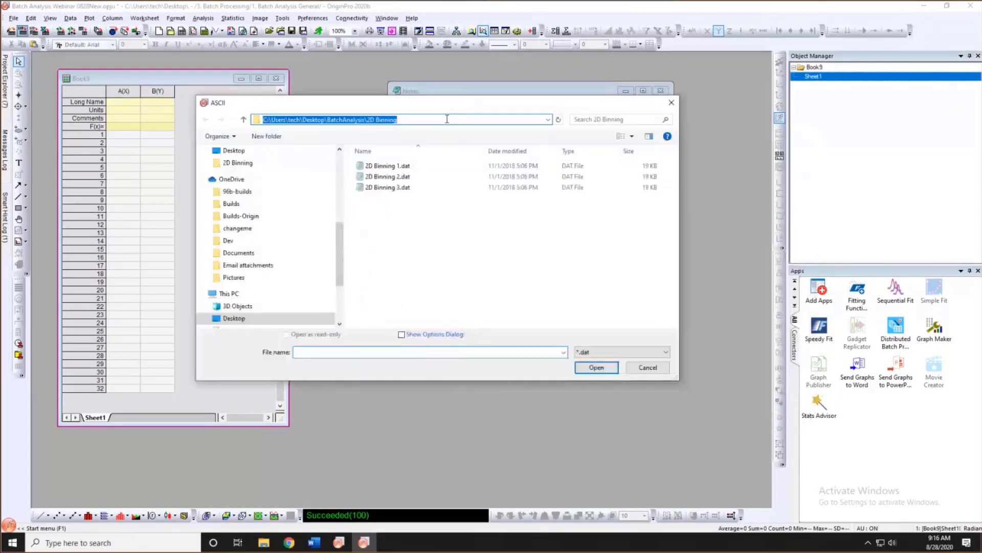
left_click(338, 352)
key("ctrl+v")
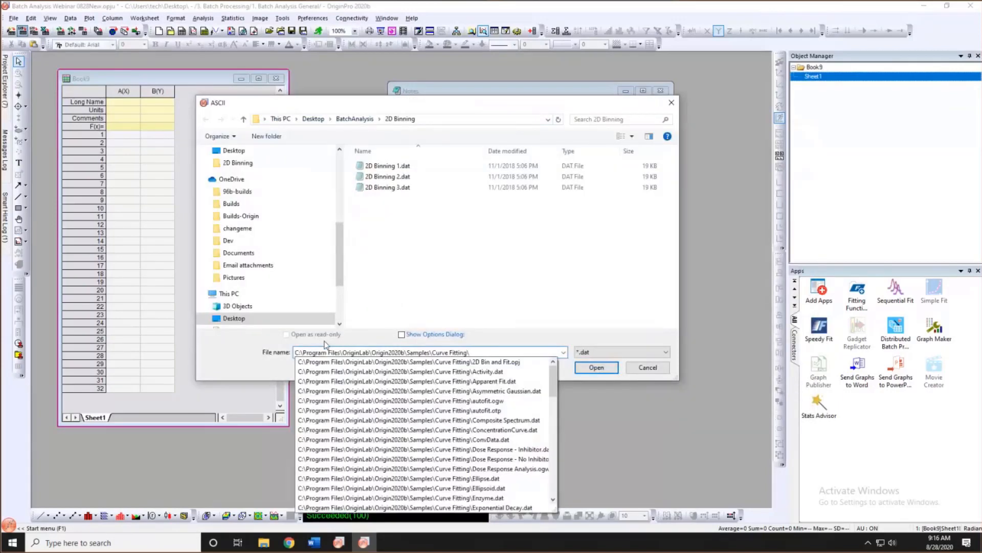
key("Return")
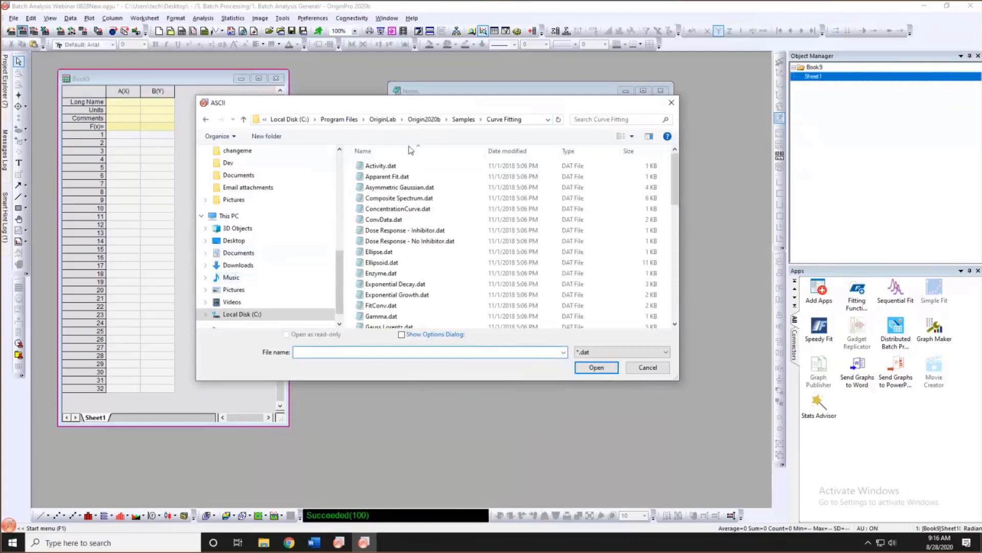
Import Sensor01.dat into the workbook.
scroll(430, 187, "down", 5)
scroll(429, 190, "down", 2)
left_click(389, 268)
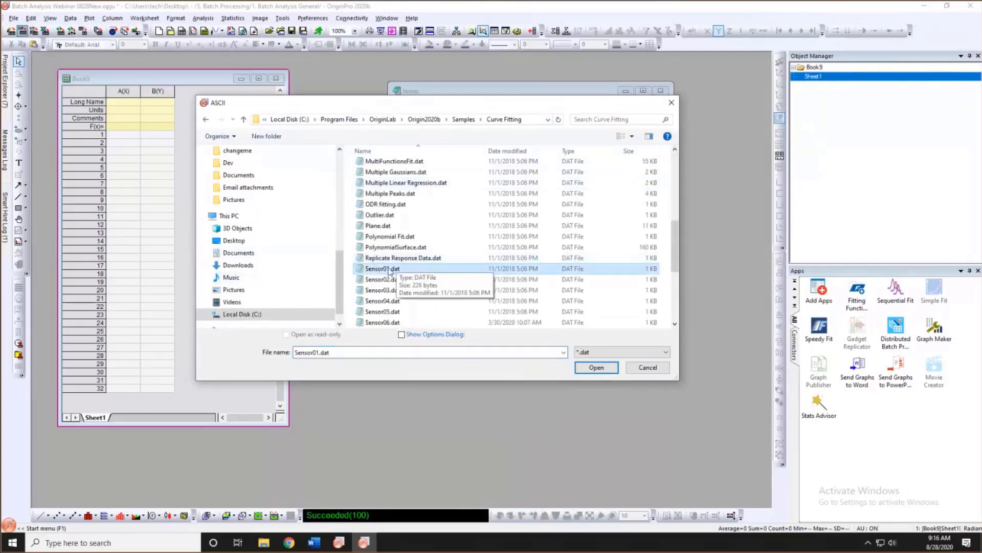
left_click(593, 368)
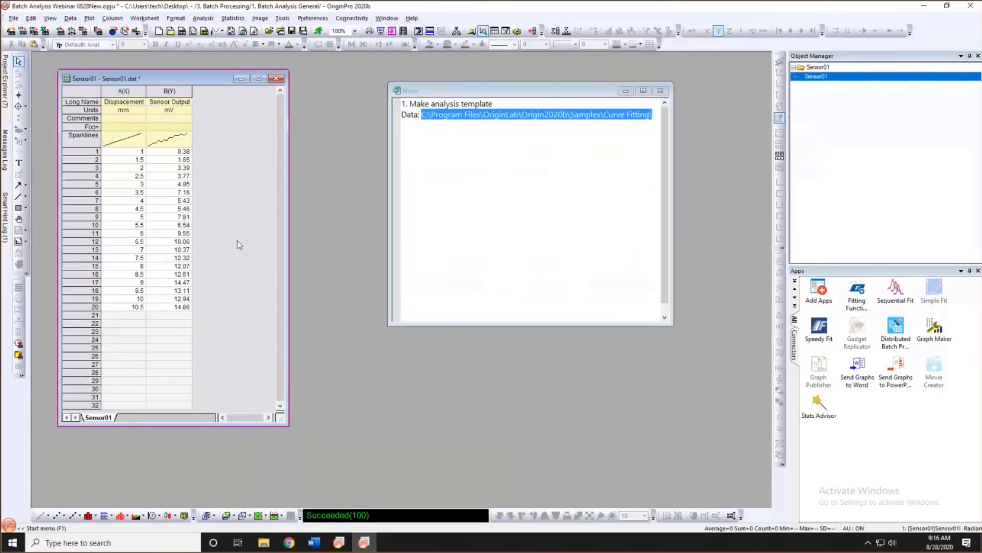
Make the Sensor01 window narrower and taller, and run a Linear Fit on the Sensor Output column with Recalculate set to Manual.
left_click_drag(290, 428, 274, 445)
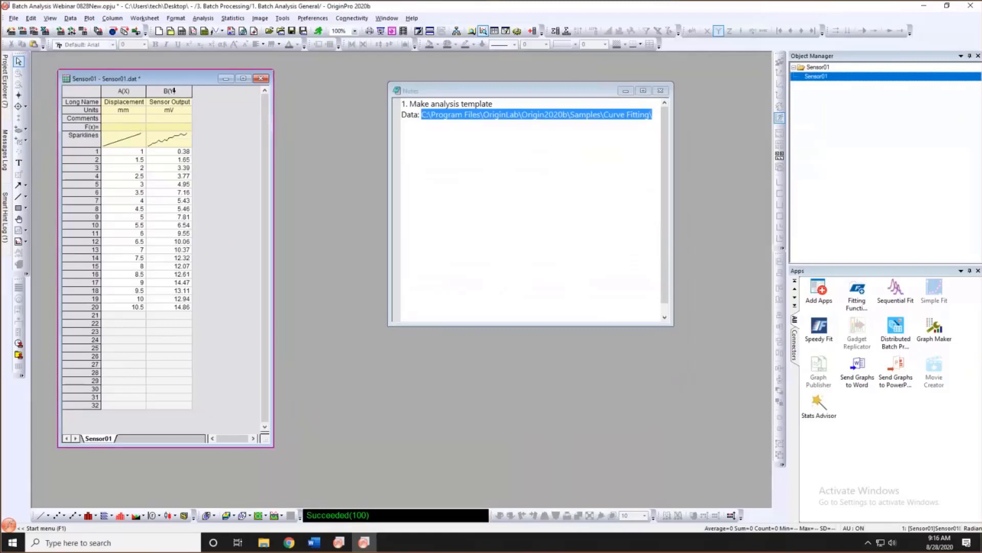
left_click(172, 91)
left_click(220, 123)
left_click(179, 90)
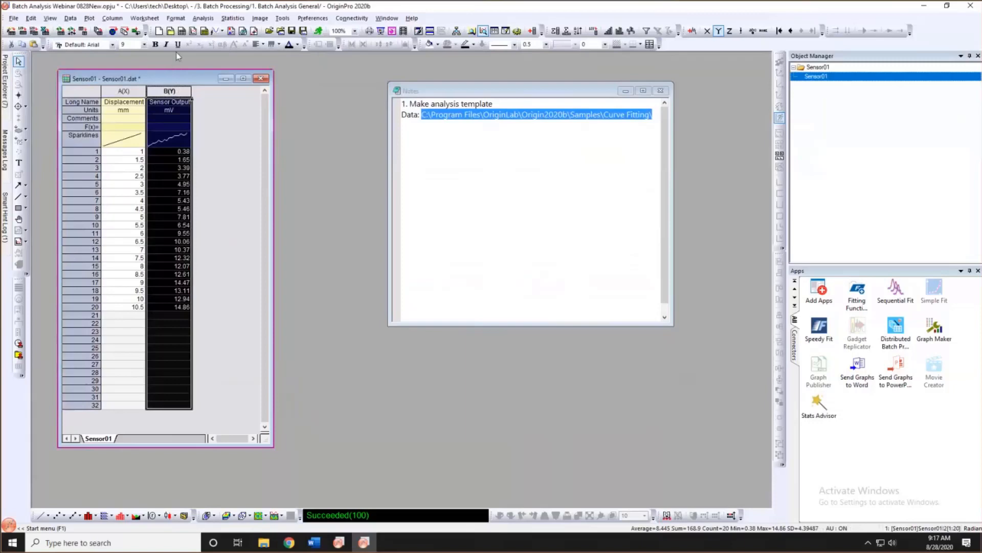
left_click(206, 19)
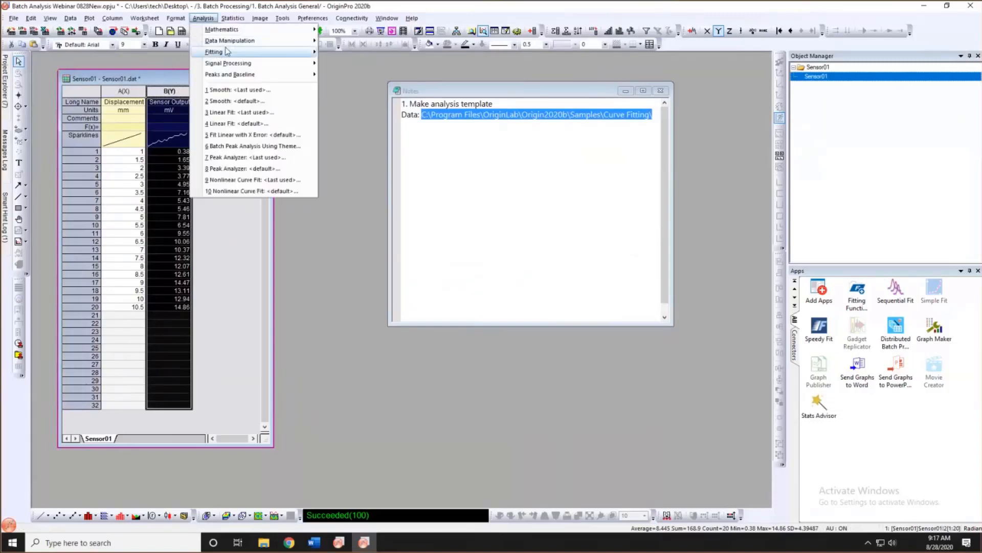
mouse_move(217, 52)
mouse_move(373, 53)
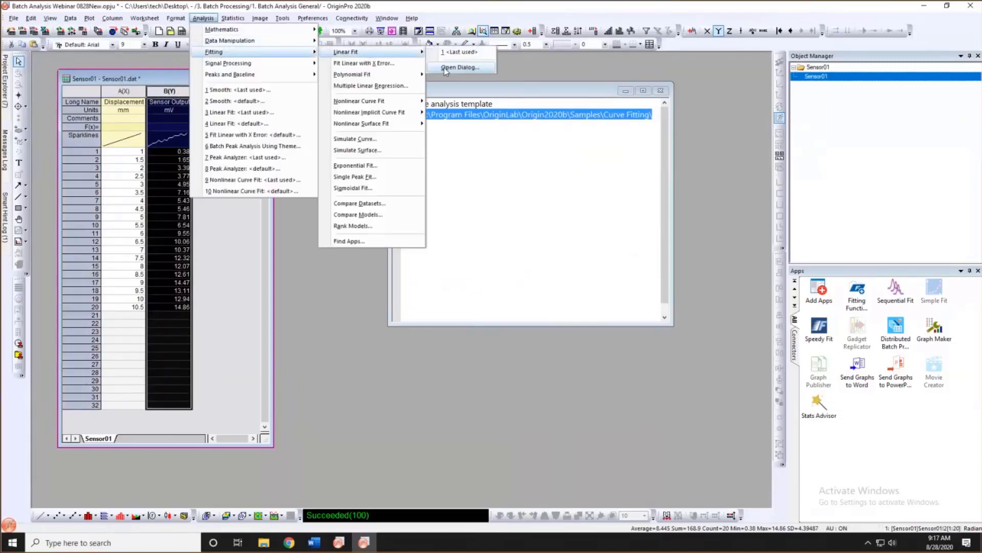
left_click(441, 66)
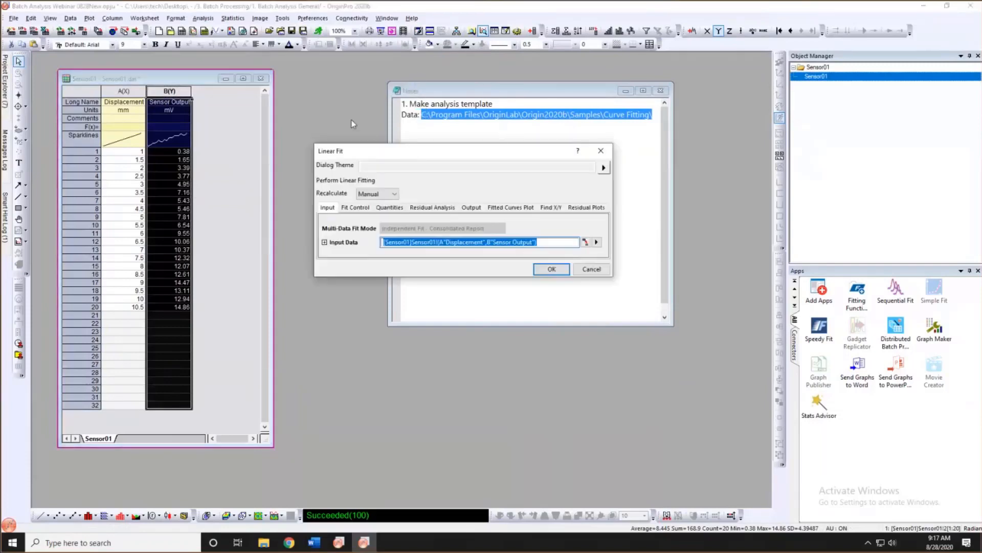
left_click(475, 225)
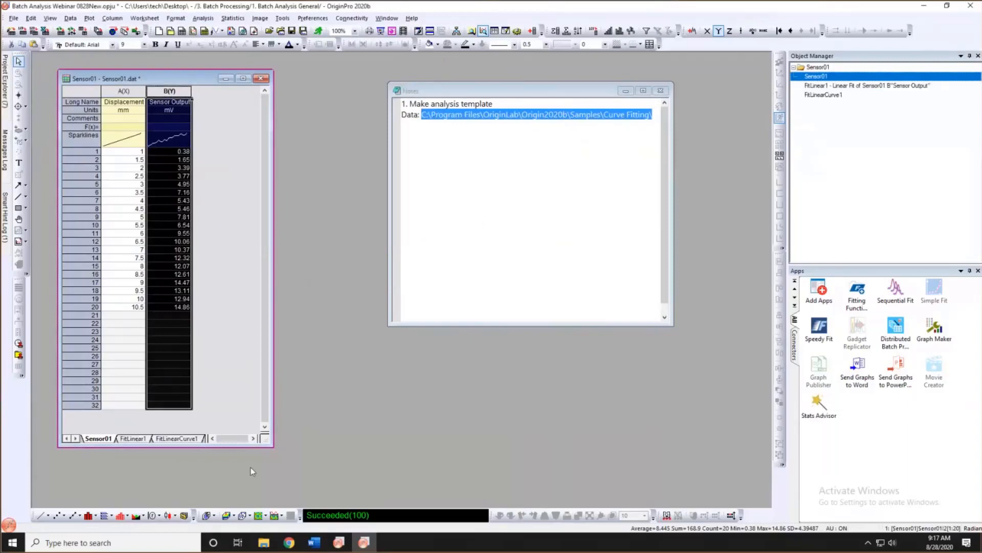
Set the recalculate mode of the linear fit on the FitLinear1 report sheet to Auto, and widen the workbook window.
left_click(133, 466)
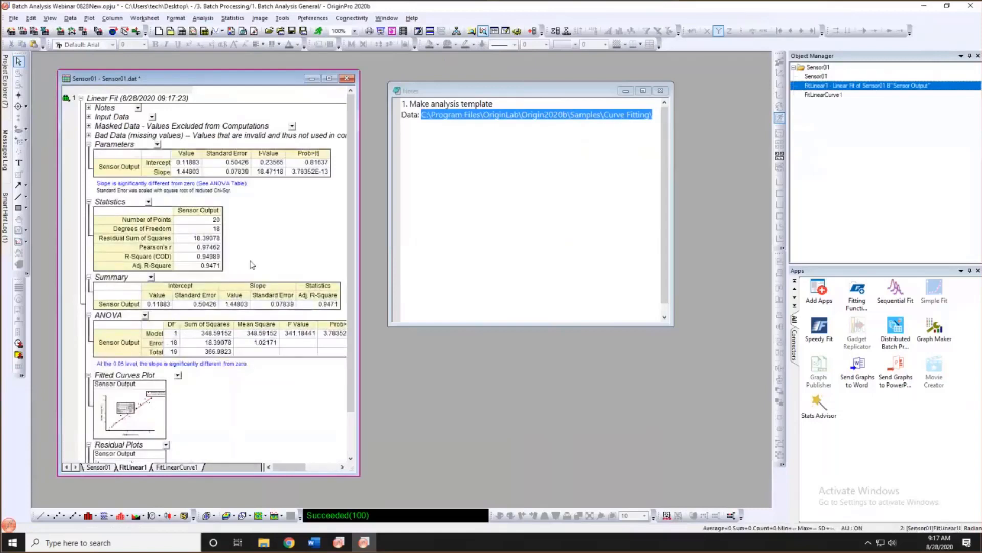
left_click(67, 101)
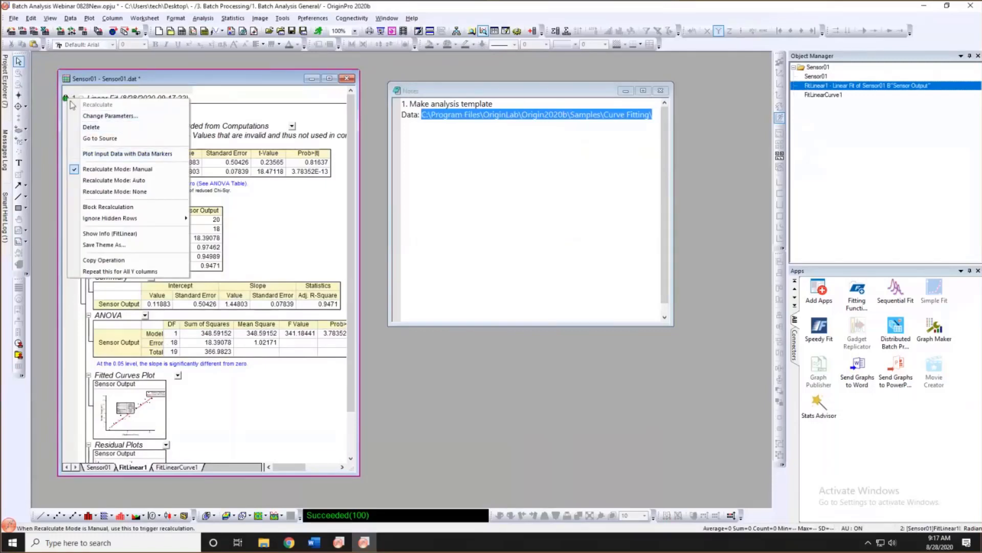
left_click(108, 185)
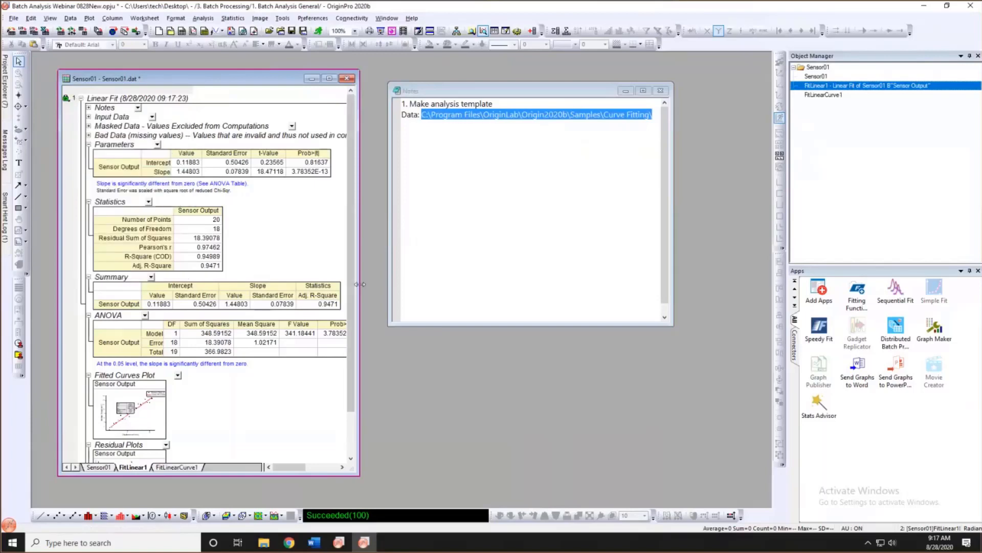
left_click_drag(359, 284, 403, 284)
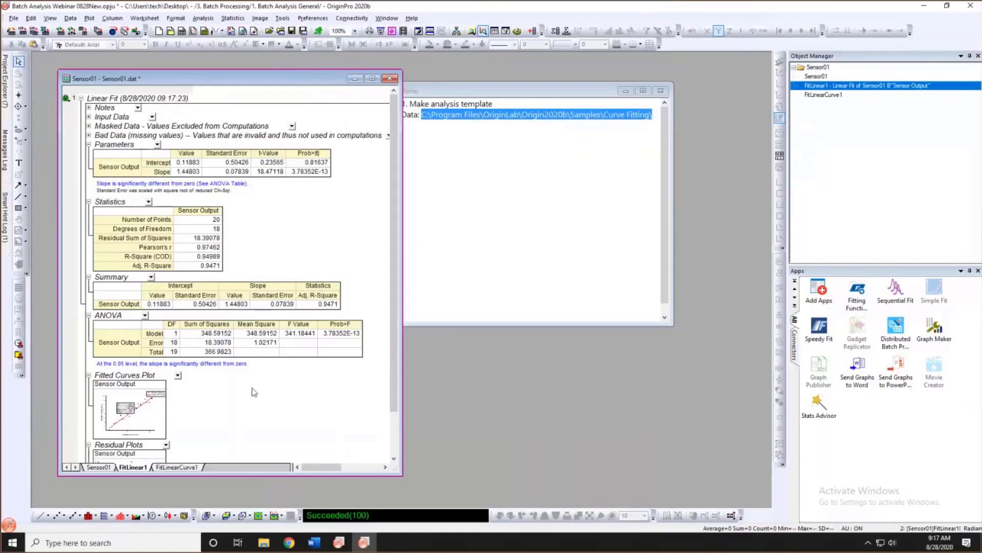
Add a new worksheet after FitLinearCurve1 and name it Result.
right_click(188, 467)
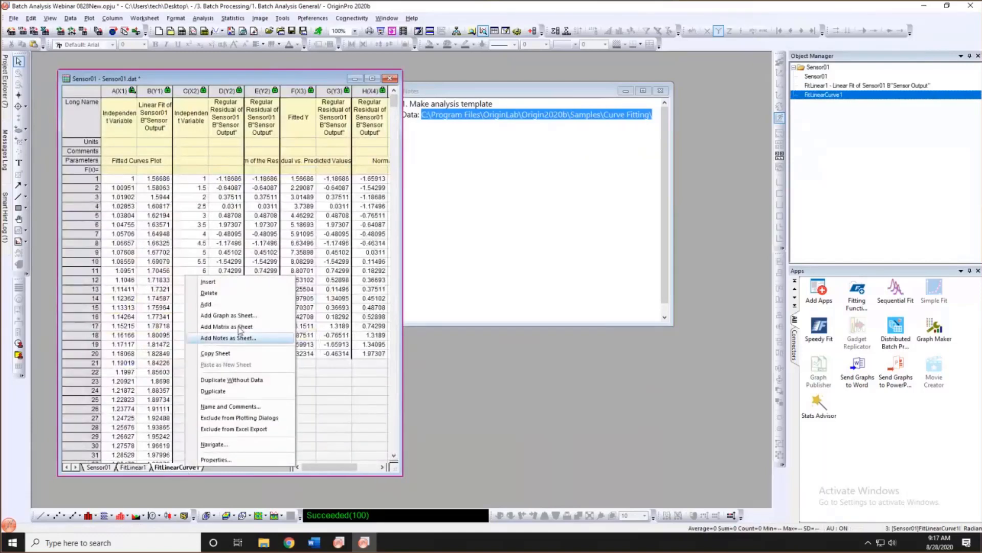
left_click(237, 305)
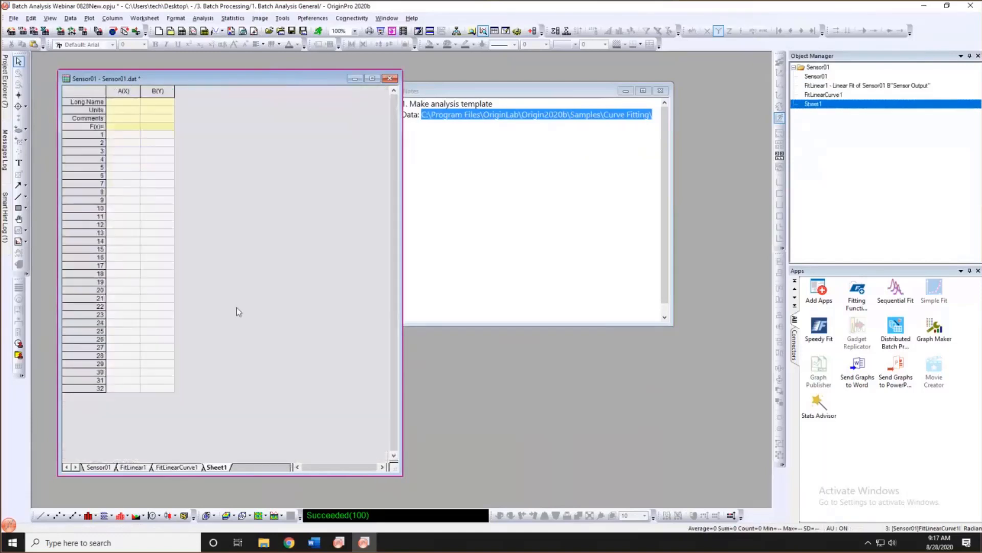
double_click(217, 467)
type("RES")
key("BackSpace")
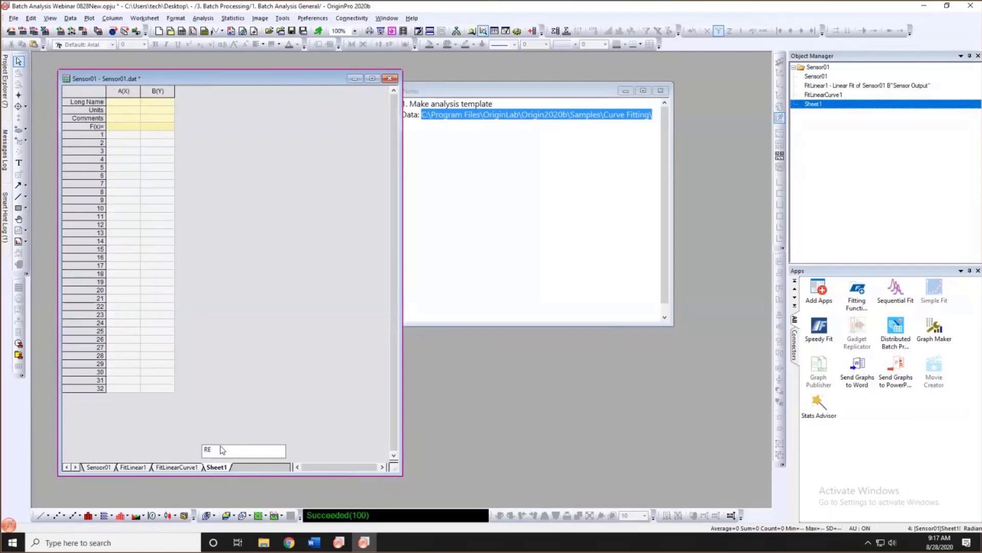
type("esult")
key("Return")
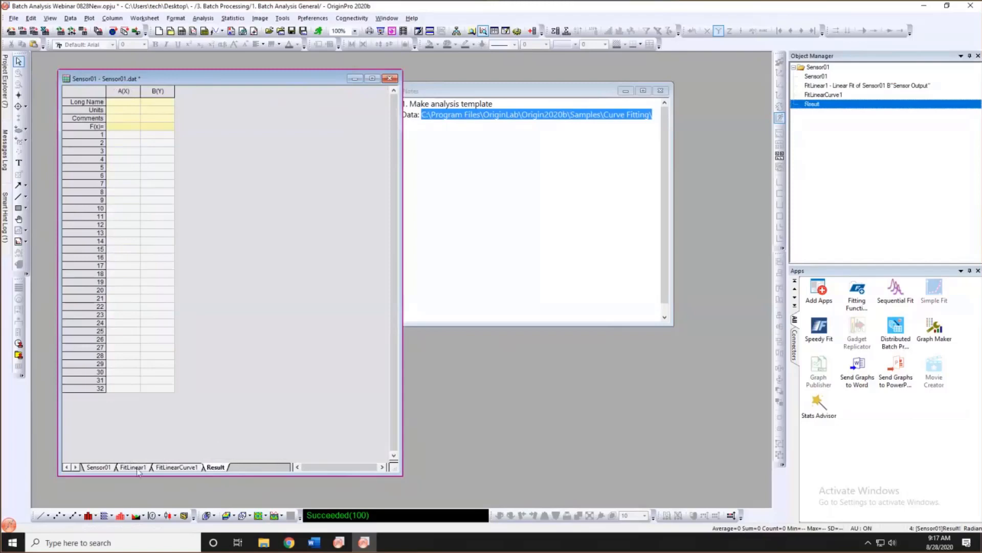
Copy the two header rows of the FitLinear1 Summary table into the Long Name and Comments rows of the Result sheet.
left_click(133, 467)
left_click_drag(155, 292, 318, 304)
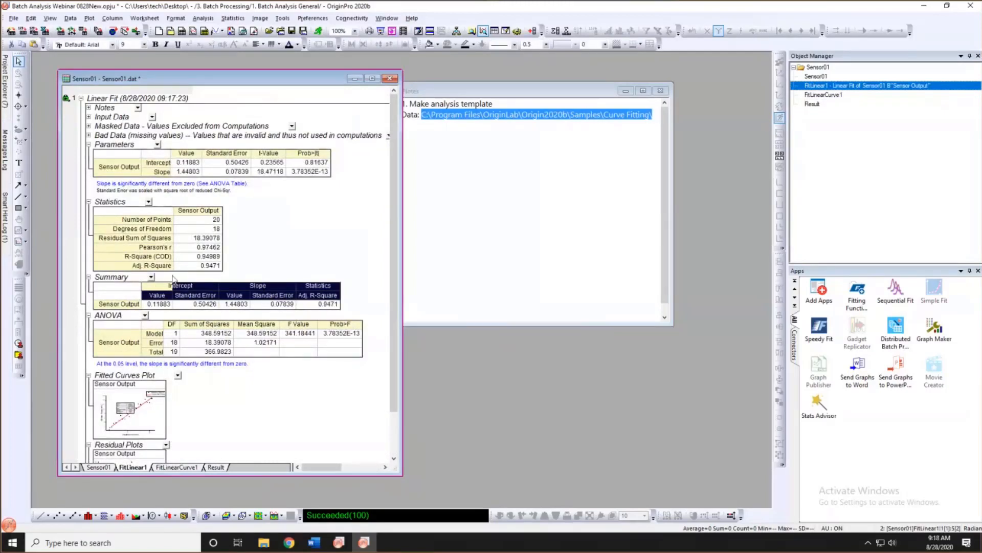
left_click(216, 466)
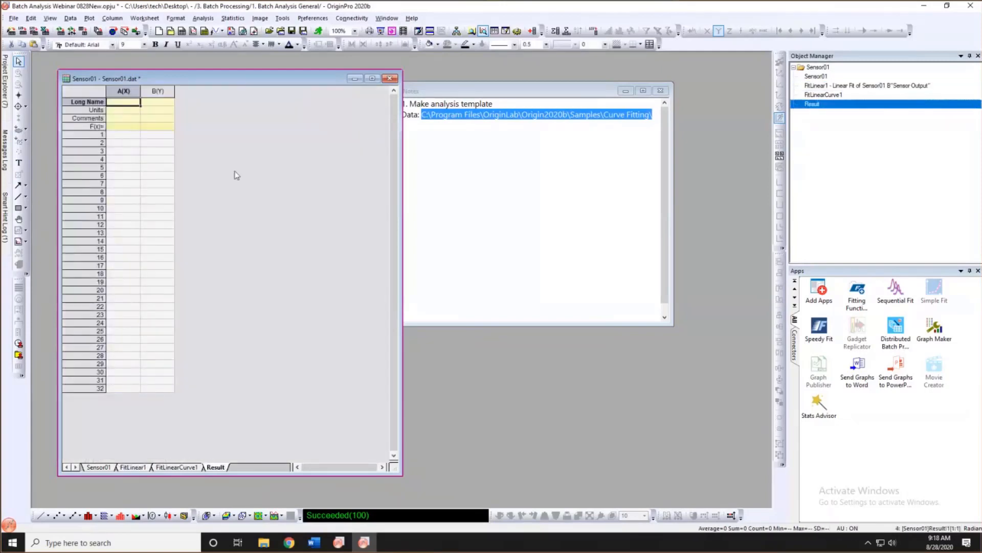
type("Intercept\tIntercept\tSlope\tSlope\tStatistics Value\tStandard Error\tValue\tStandard Error\tAdj. R-Square")
left_click(310, 191)
Copy the Summary table's value row from FitLinear1 and paste it as links into row 1 of the Result sheet.
left_click(133, 466)
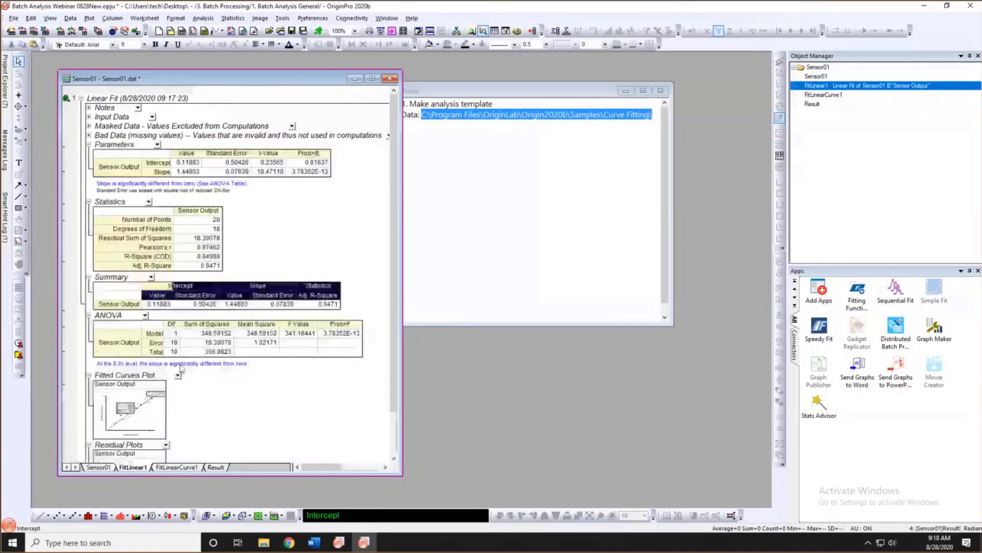
left_click_drag(158, 304, 327, 306)
key("ctrl+c")
left_click(243, 420)
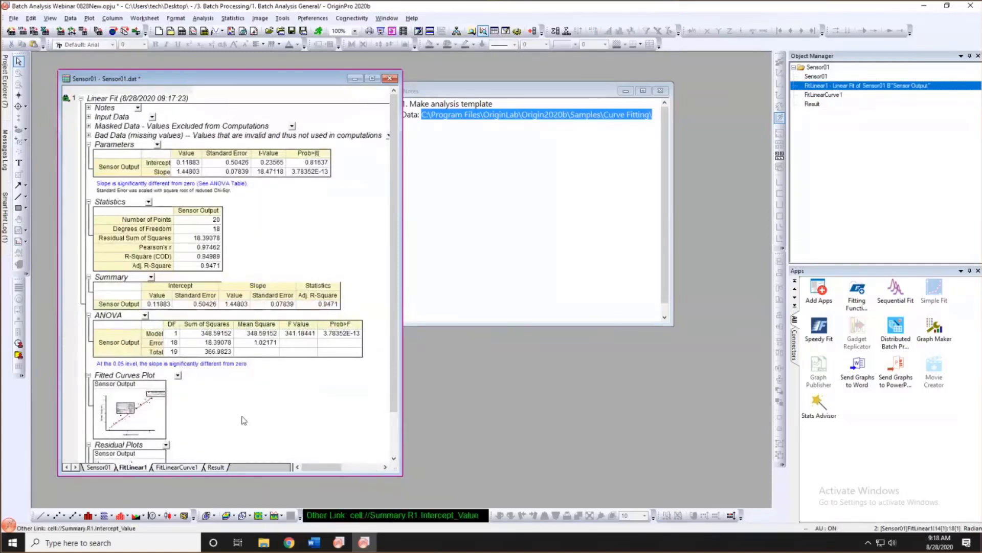
left_click(213, 467)
left_click(123, 136)
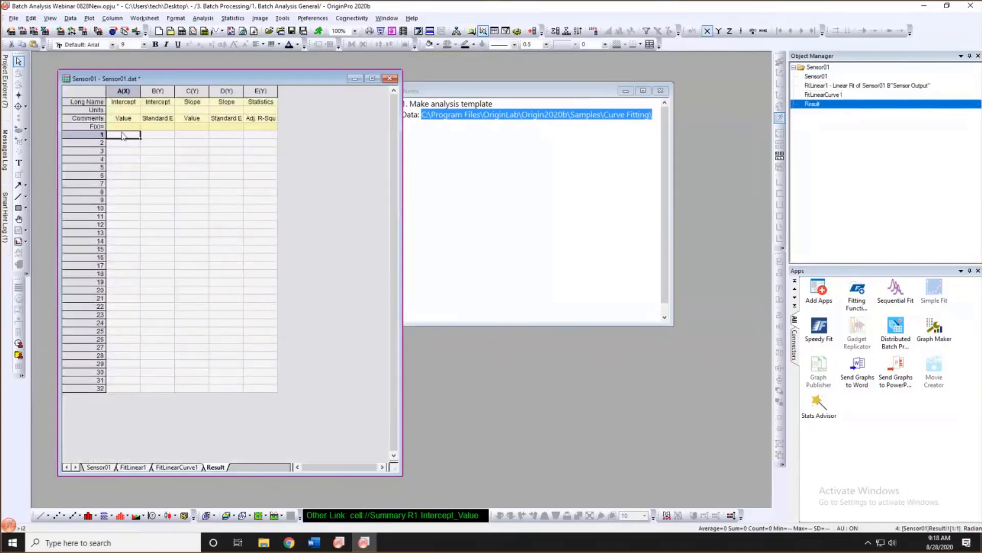
right_click(123, 136)
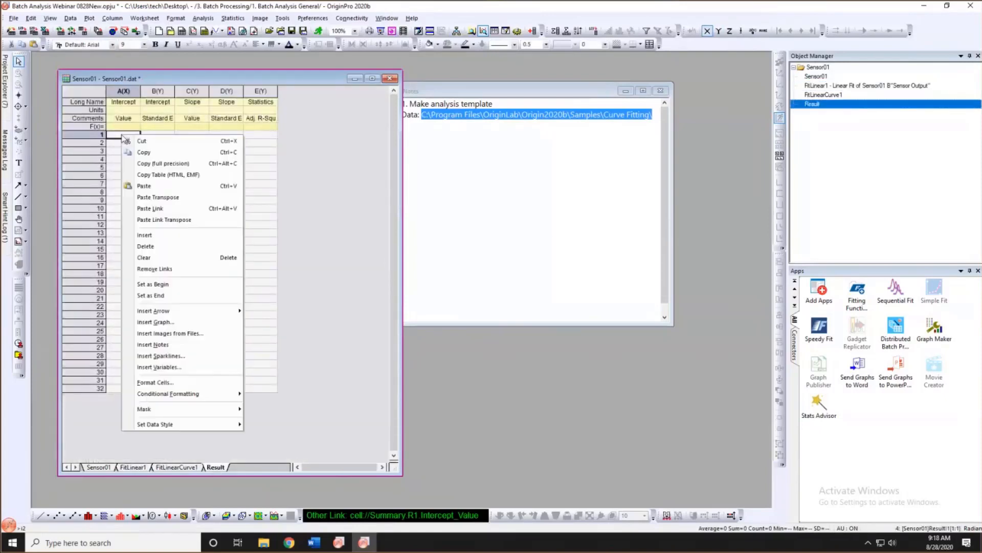
left_click(181, 212)
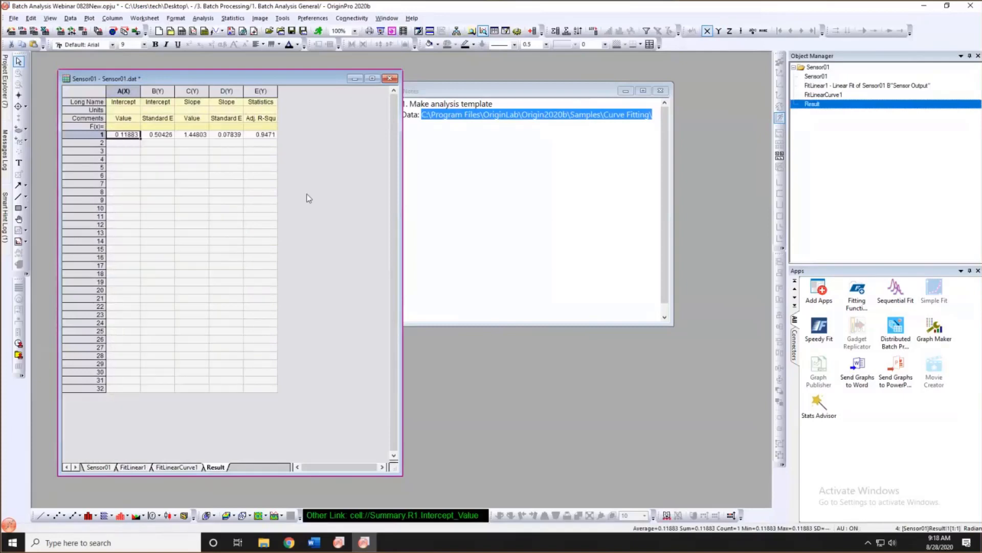
Inspect the link behind the first cell of the Result sheet without changing it, and return to the FitLinear1 report.
left_click(126, 136)
double_click(126, 136)
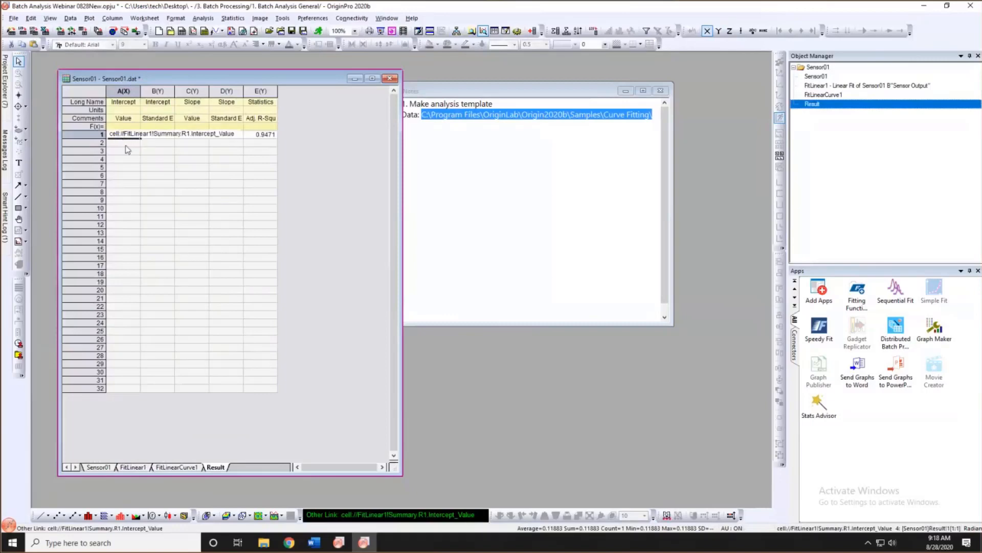
key("Return")
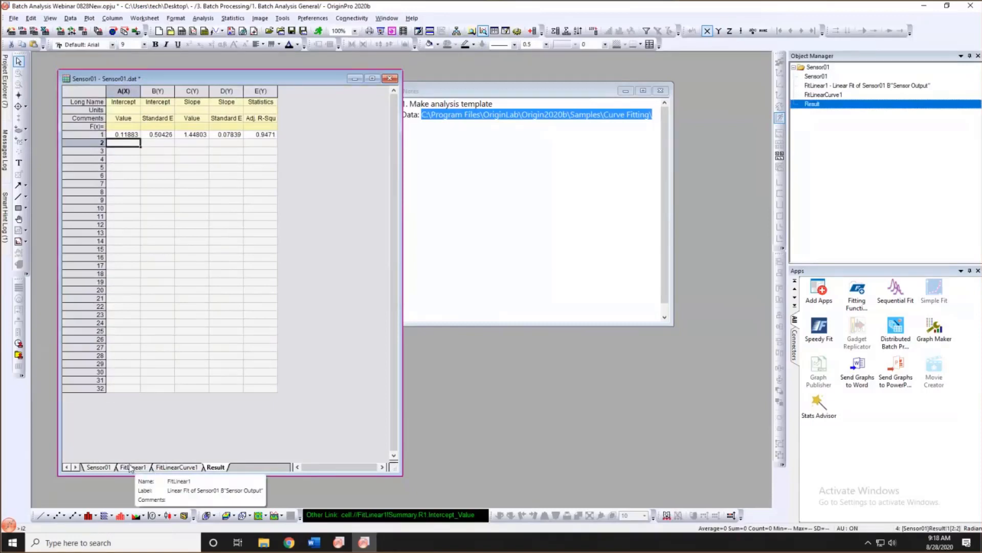
left_click(138, 468)
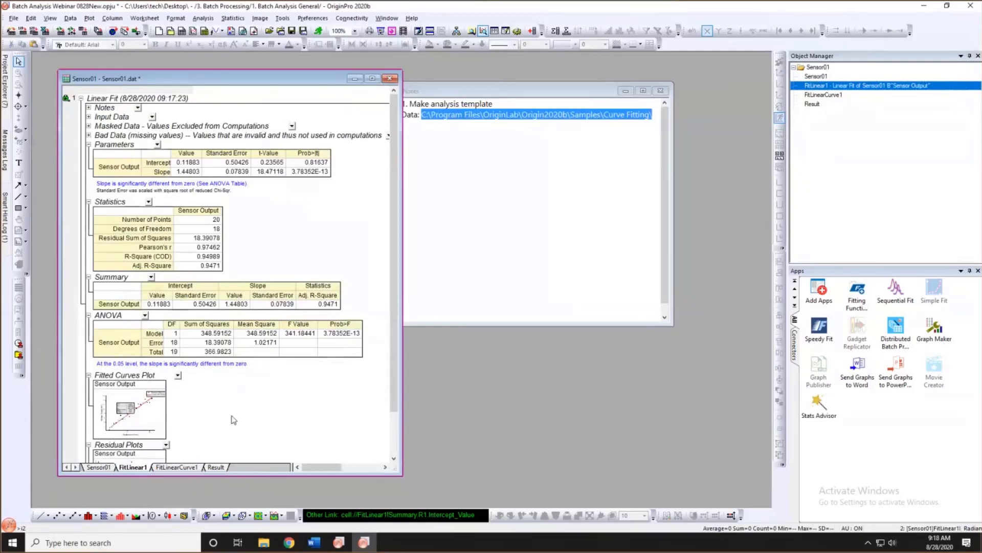
Copy the Fitted Curves Plot from the FitLinear1 report and add a new column at the end of the Result sheet.
left_click(216, 467)
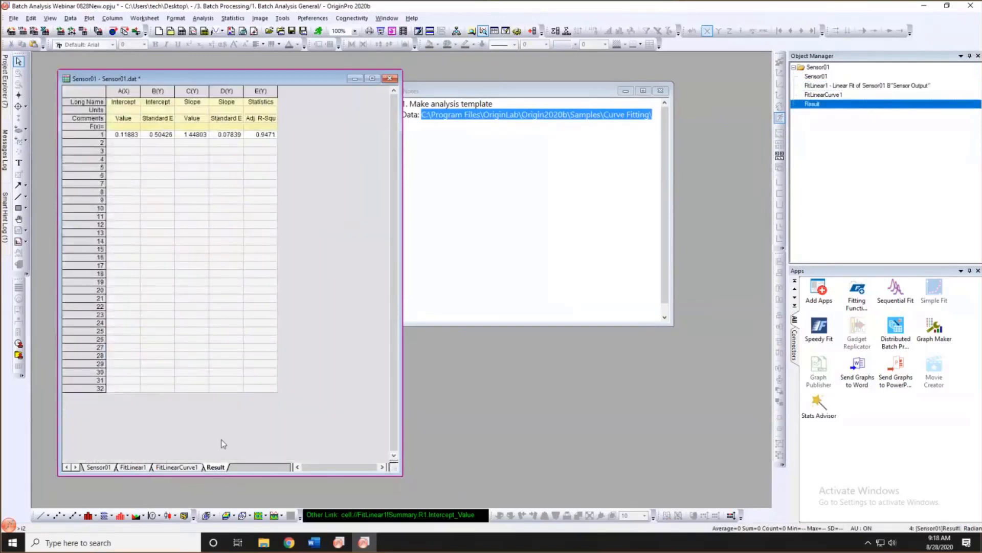
left_click(148, 468)
right_click(138, 414)
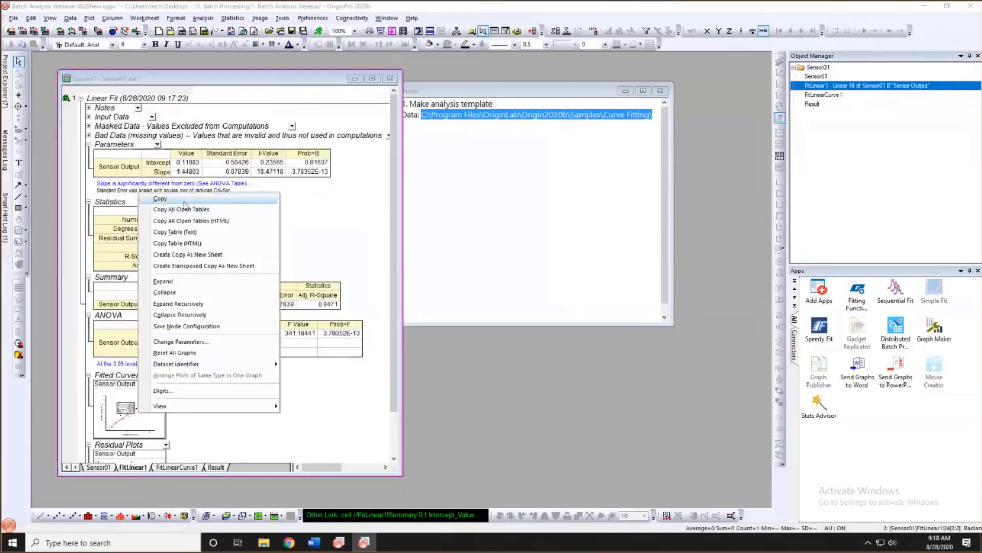
left_click(160, 199)
left_click(215, 466)
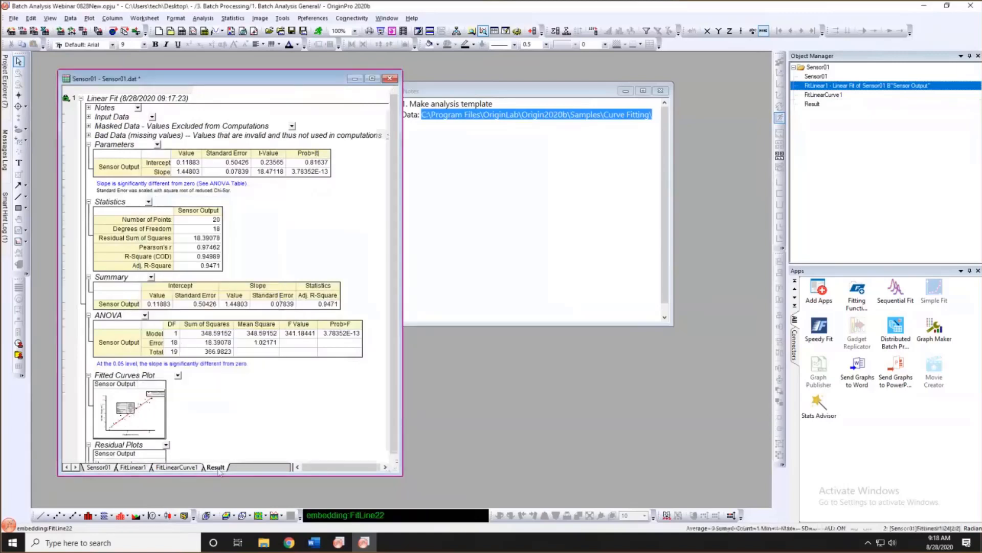
left_click(532, 31)
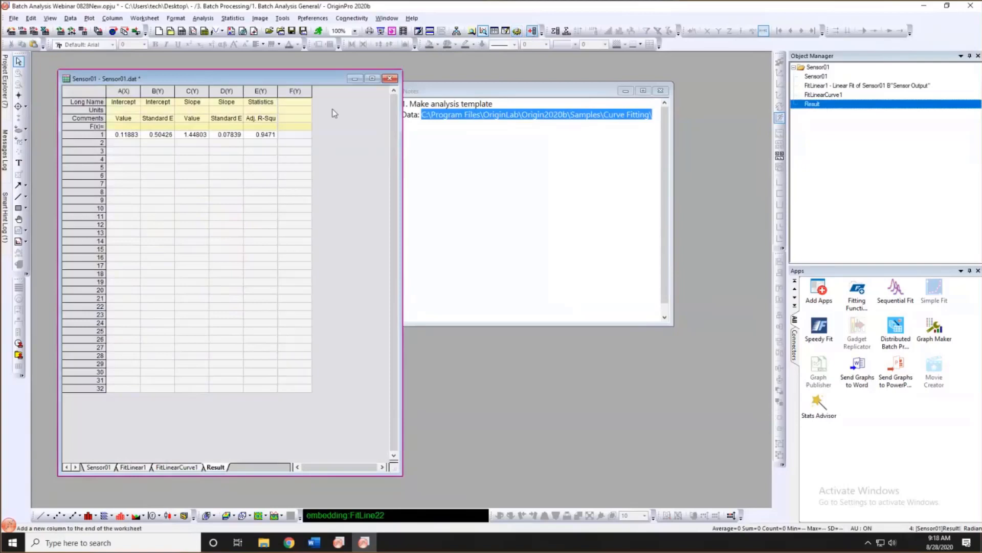
Paste the copied plot into row 1 of the Result sheet's column F, then widen the column and heighten row 1.
left_click(290, 137)
right_click(290, 137)
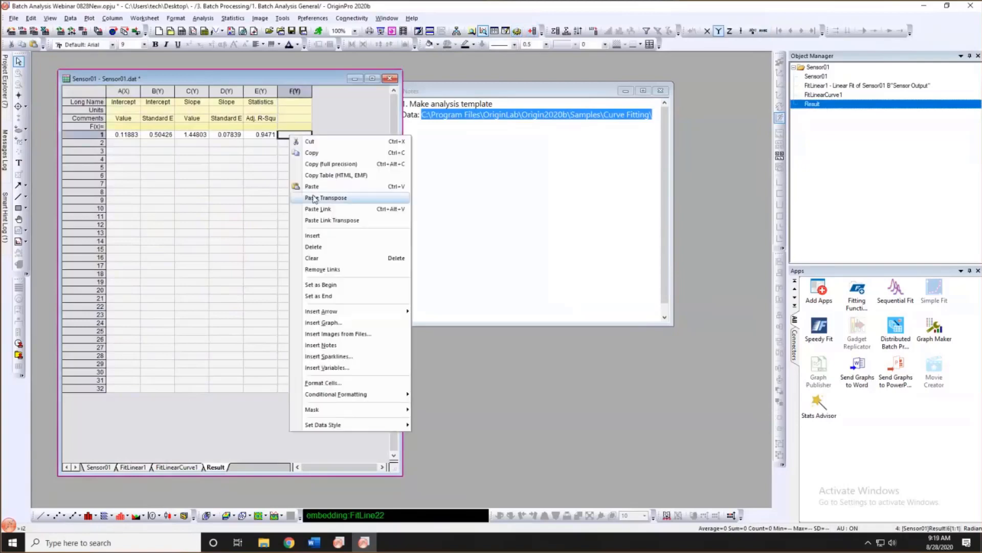
left_click(346, 184)
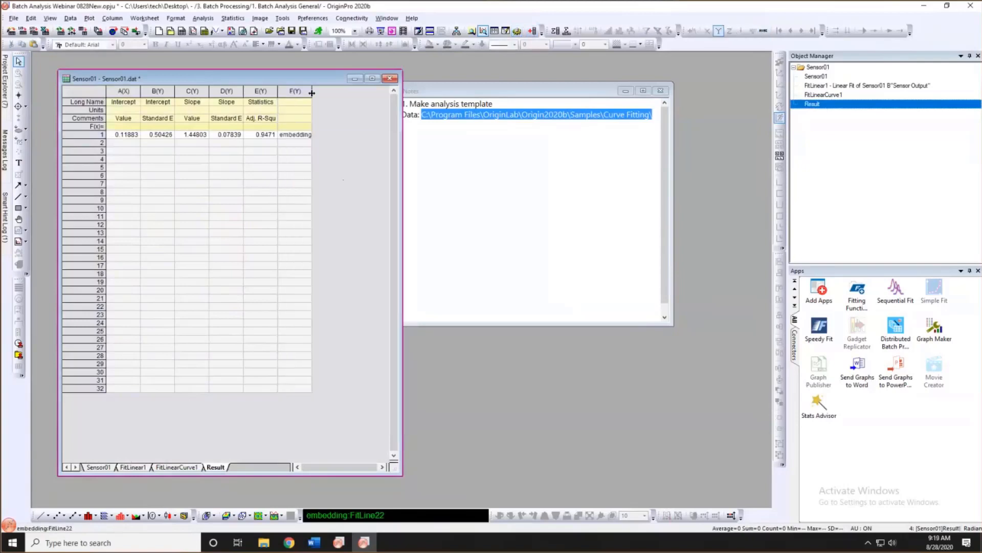
left_click_drag(93, 139, 93, 171)
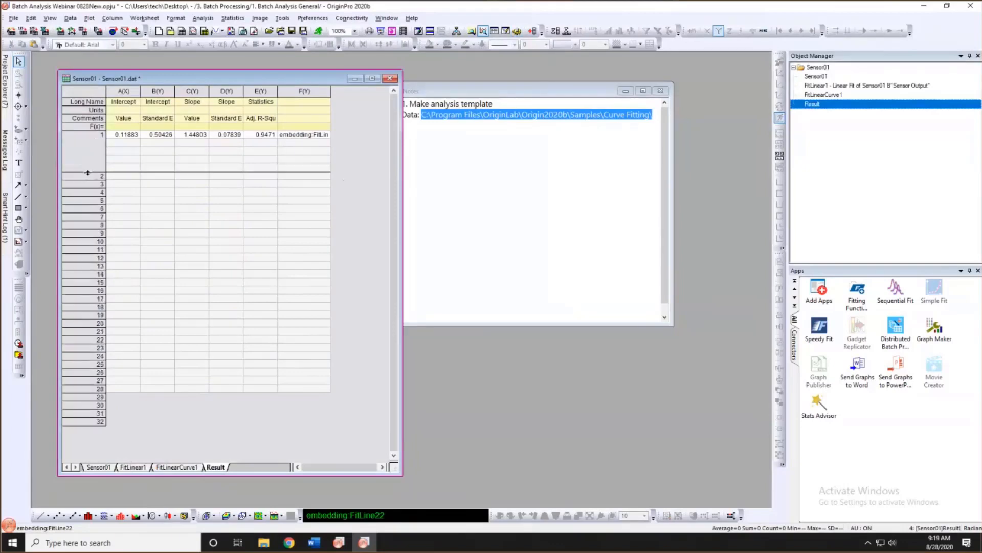
Replace the content of column F row 1 in the Result sheet with a pasted link to the FitLinear1 Fitted Curves Plot.
left_click(132, 468)
right_click(140, 194)
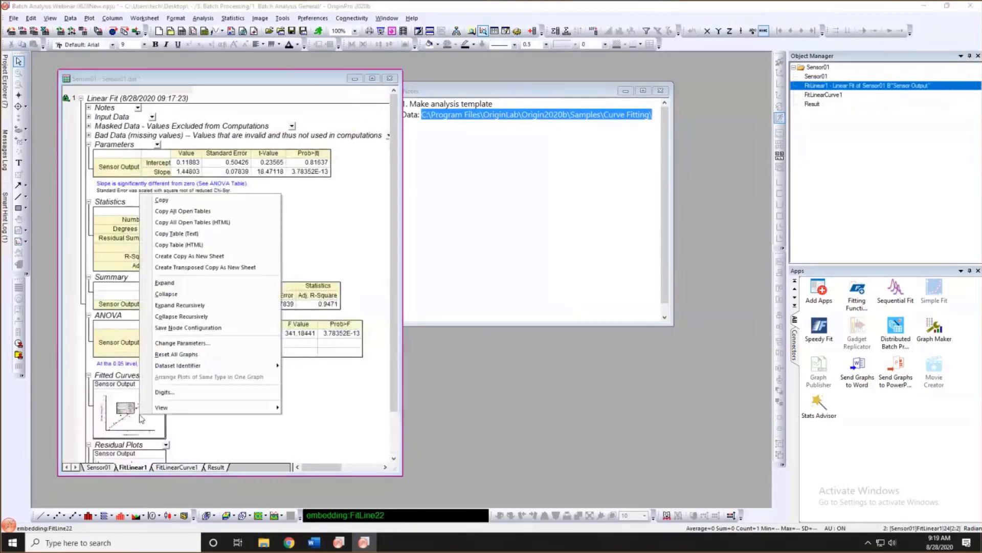
left_click(178, 205)
left_click(215, 467)
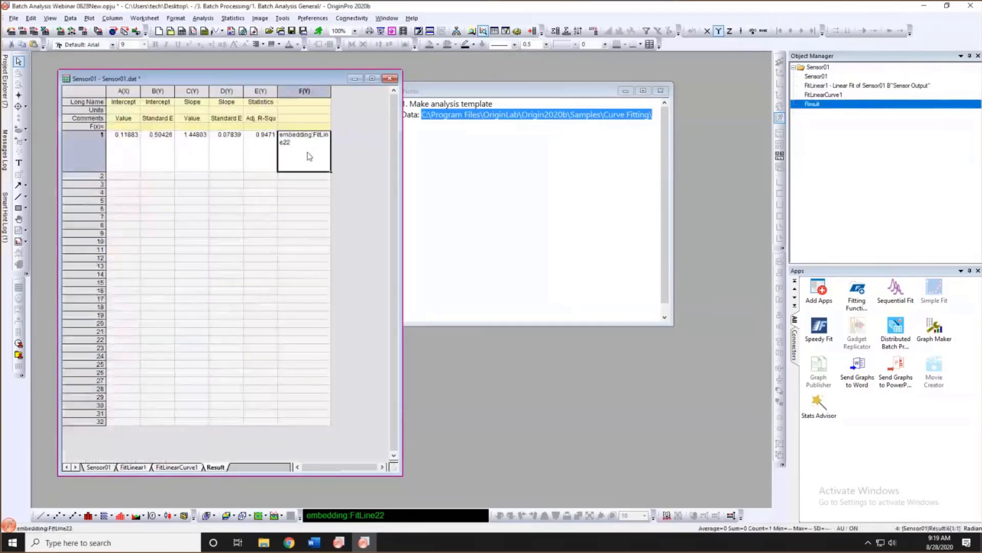
left_click(306, 153)
key("Delete")
left_click(306, 151)
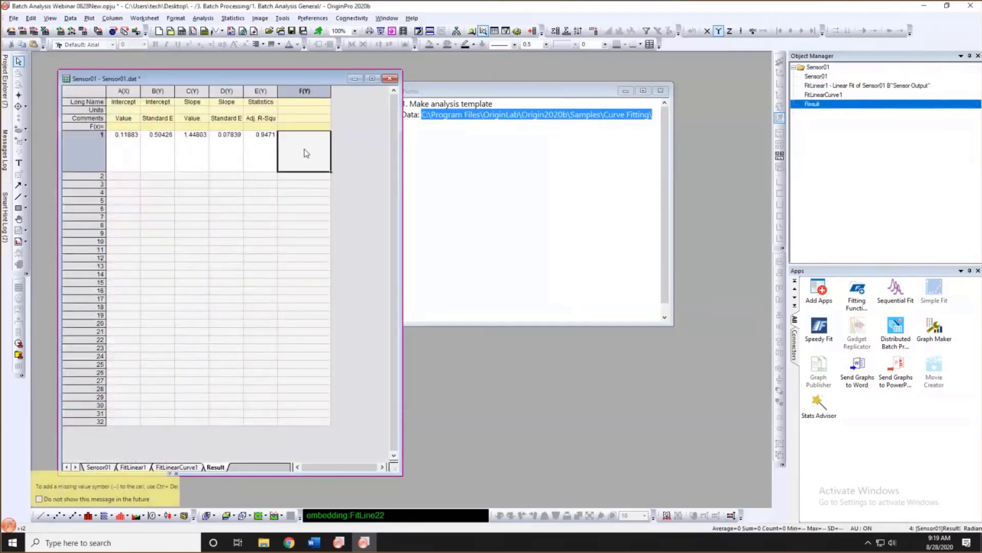
right_click(305, 148)
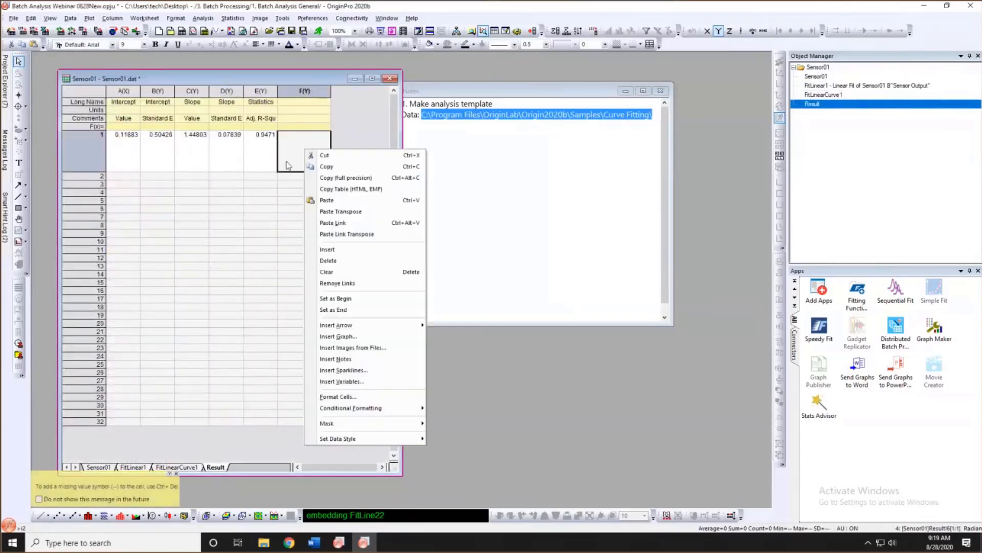
left_click(334, 223)
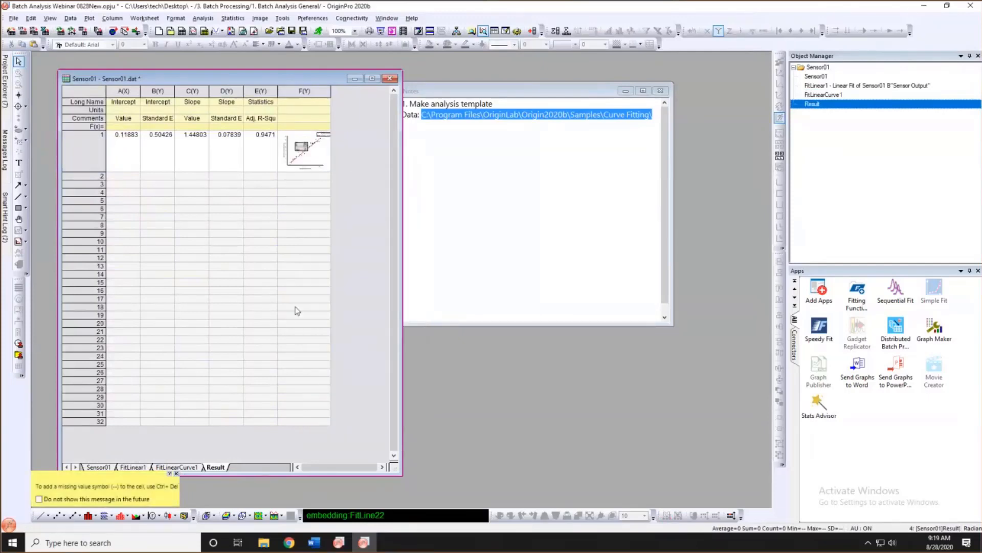
Return to the Sensor01 data sheet and move its workbook window slightly higher in the workspace.
left_click(98, 467)
left_click(265, 185)
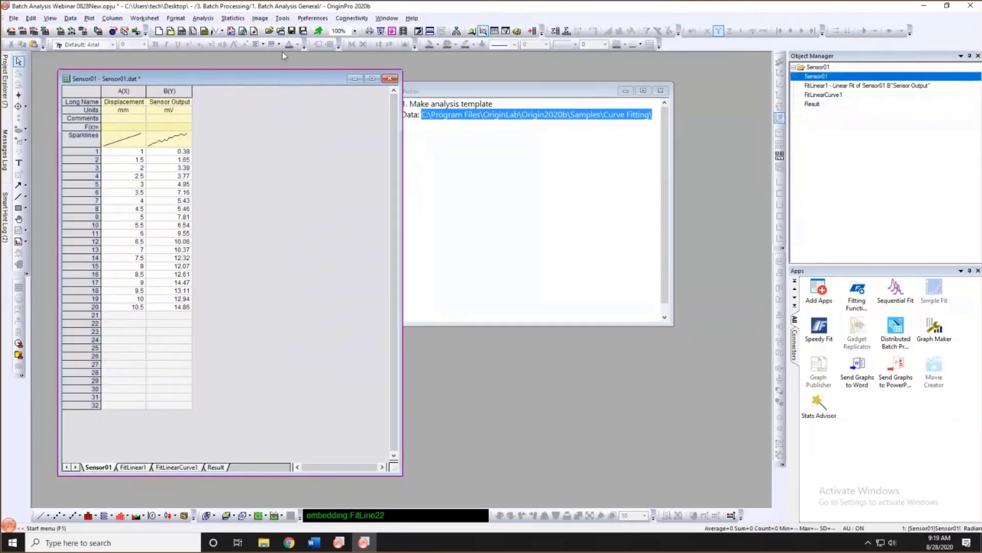
left_click_drag(261, 78, 191, 57)
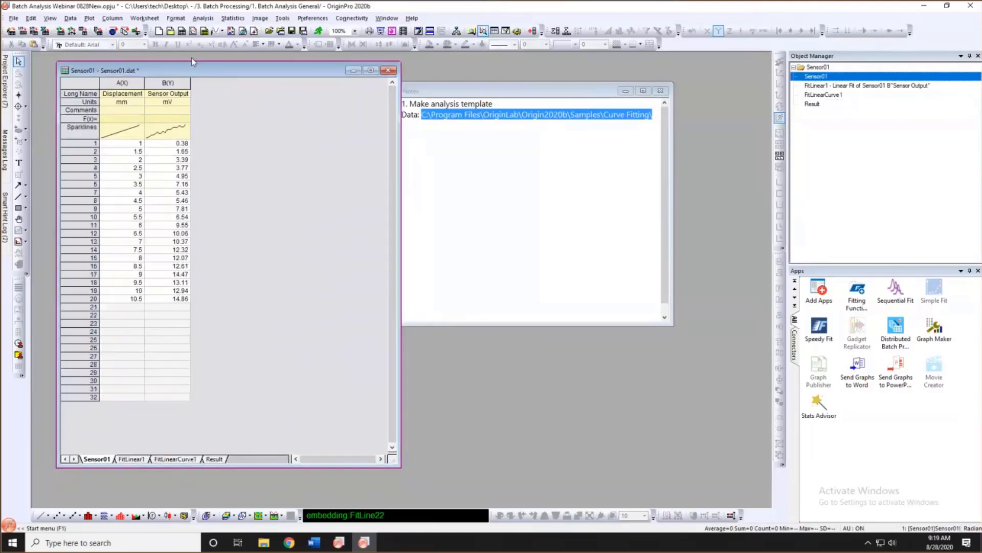
left_click(182, 30)
left_click_drag(262, 220, 347, 164)
left_click(462, 164)
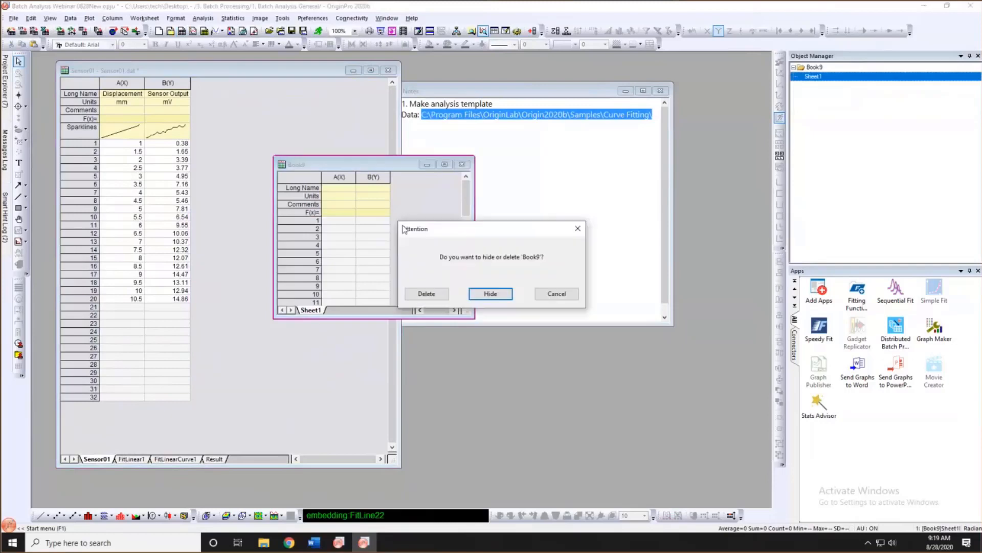
left_click(426, 293)
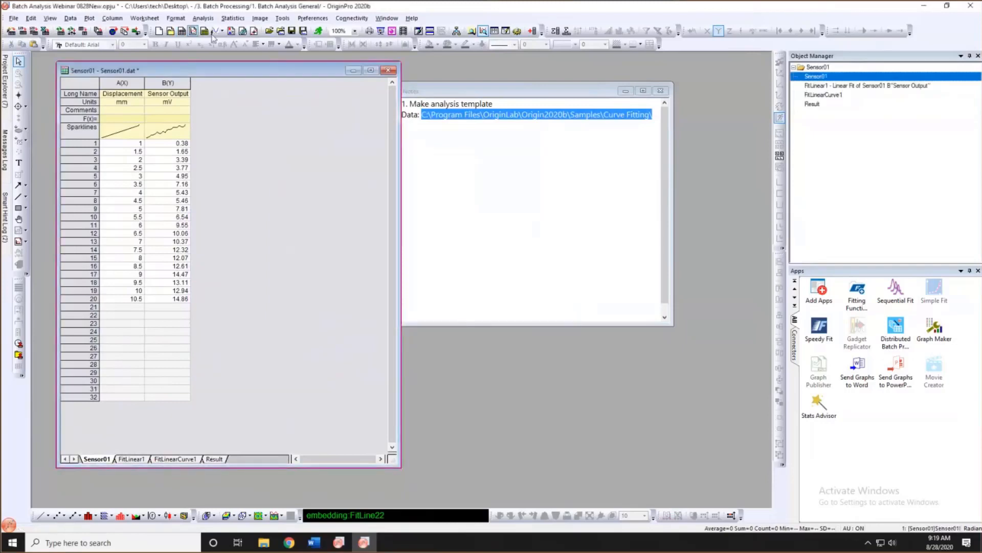
Duplicate the Sensor01 workbook and import Sensor03.dat from the Curve Fitting samples folder into the copy's data sheet.
left_click(441, 31)
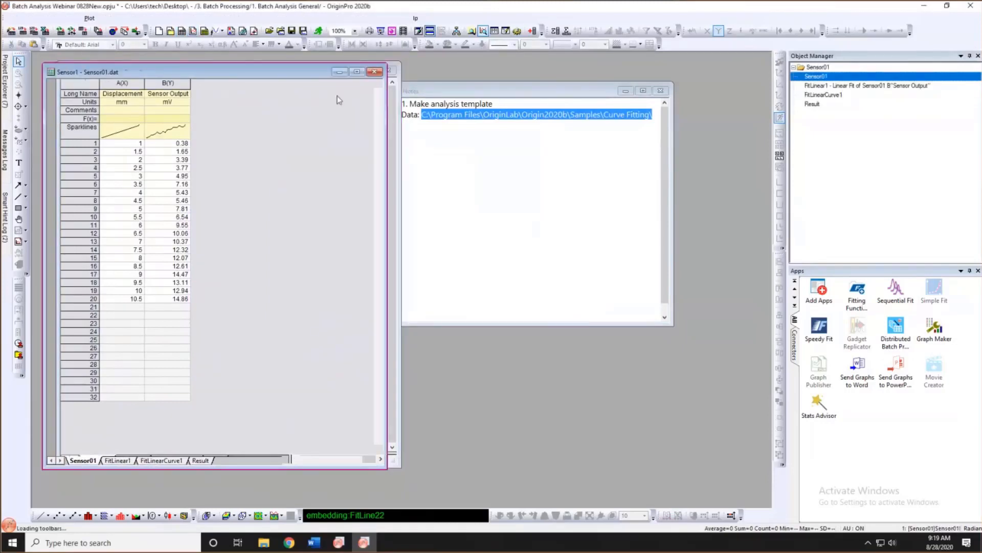
left_click_drag(306, 72, 532, 77)
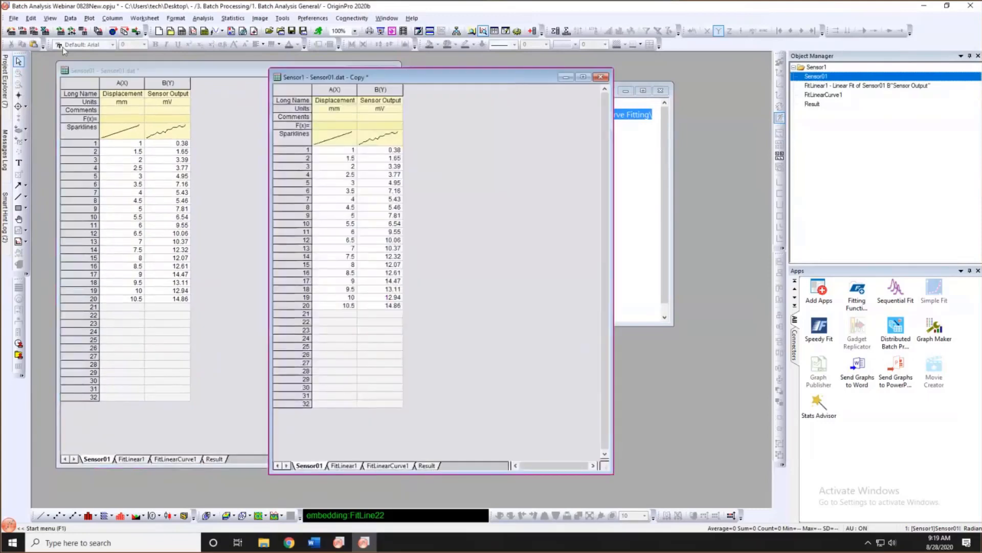
left_click(23, 32)
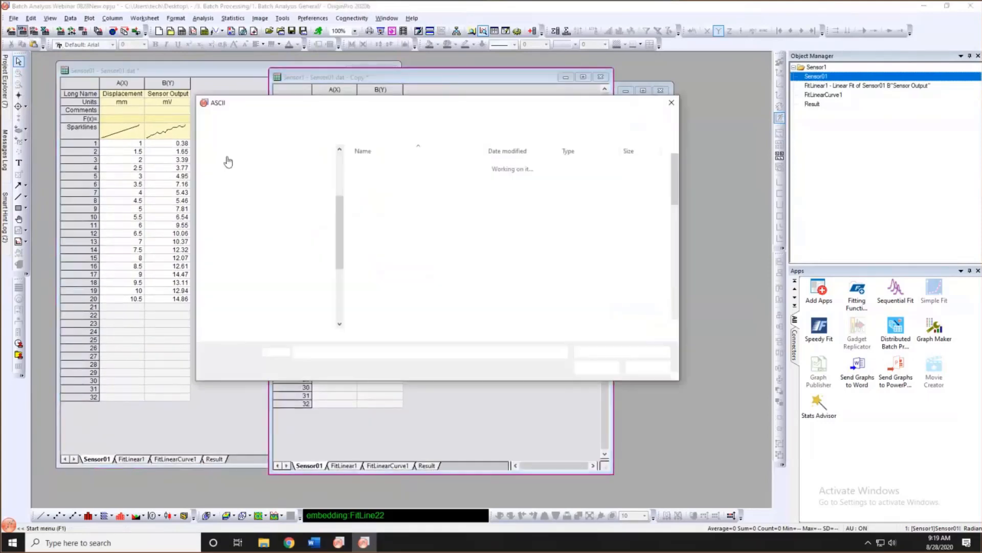
scroll(413, 197, "down", 2)
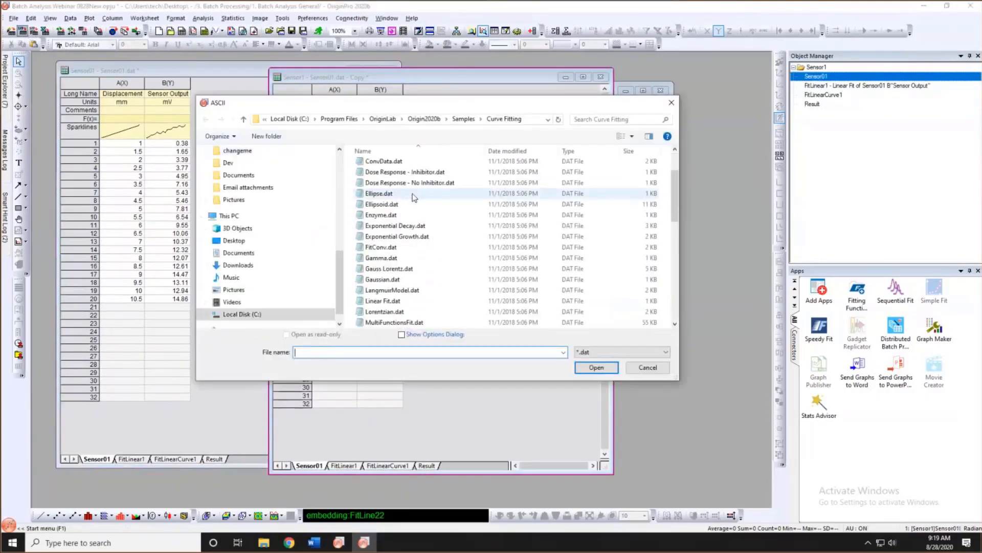
scroll(401, 240, "down", 8)
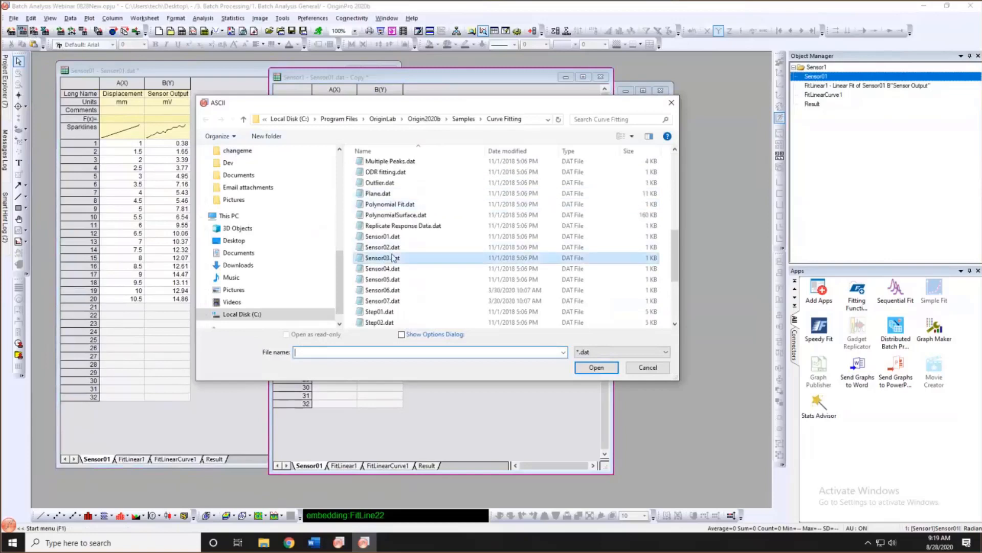
double_click(392, 257)
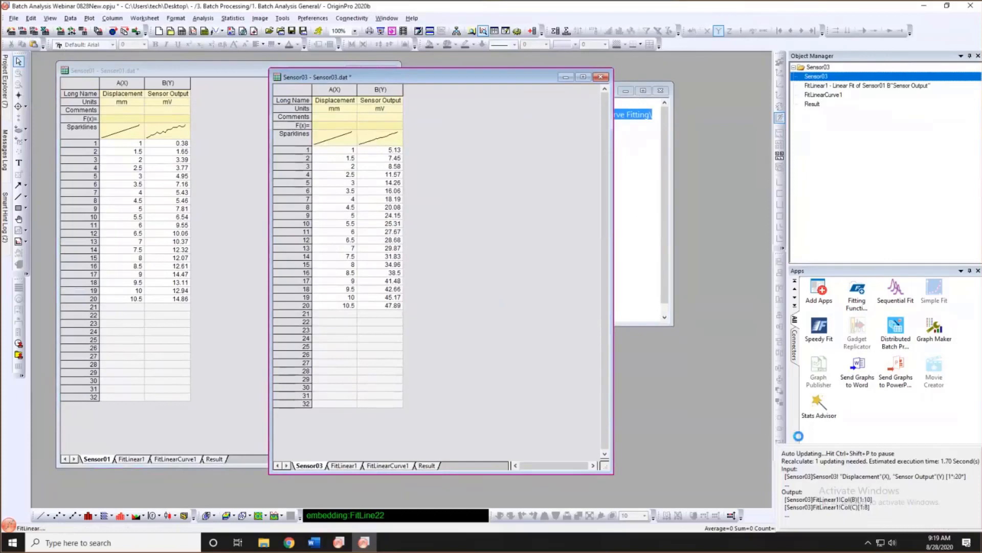
Examine the Sensor03 workbook's Result sheet and compare its FitLinear1 report side by side with the one for Sensor01.
left_click(426, 466)
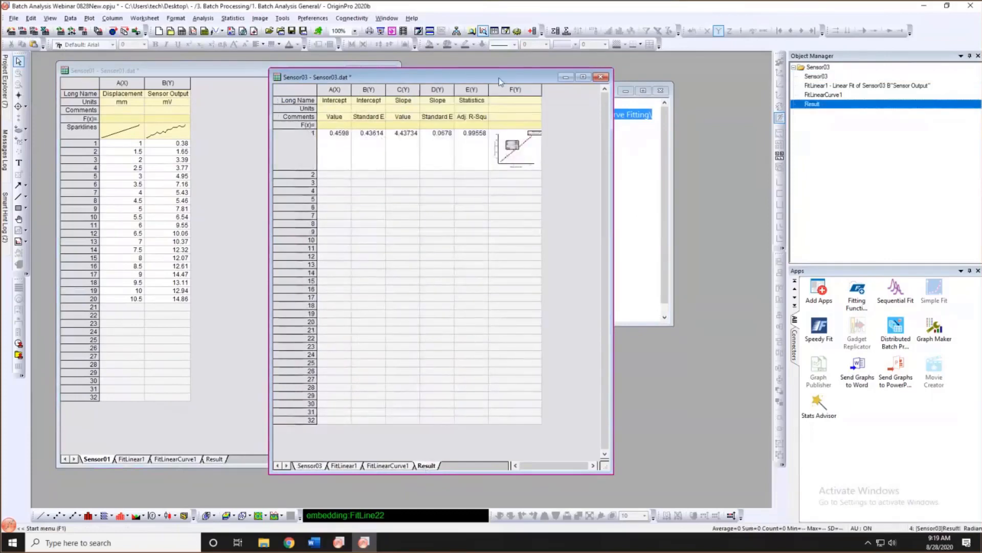
left_click(450, 463)
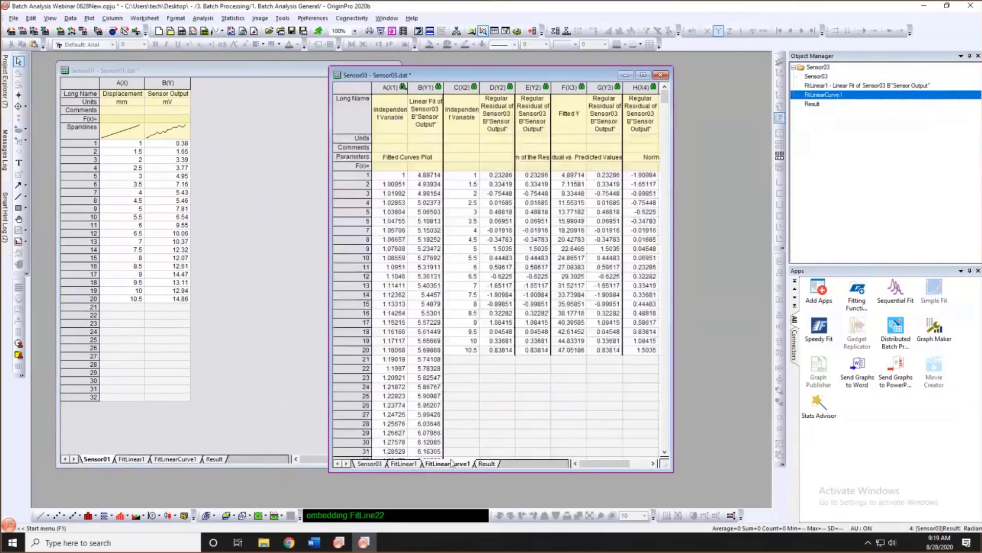
left_click(407, 463)
left_click(265, 366)
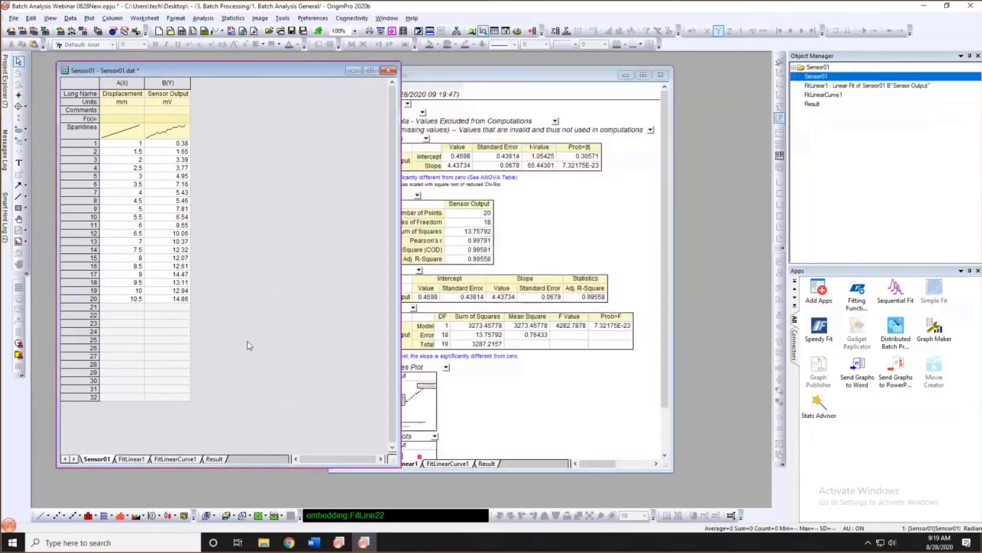
left_click(138, 457)
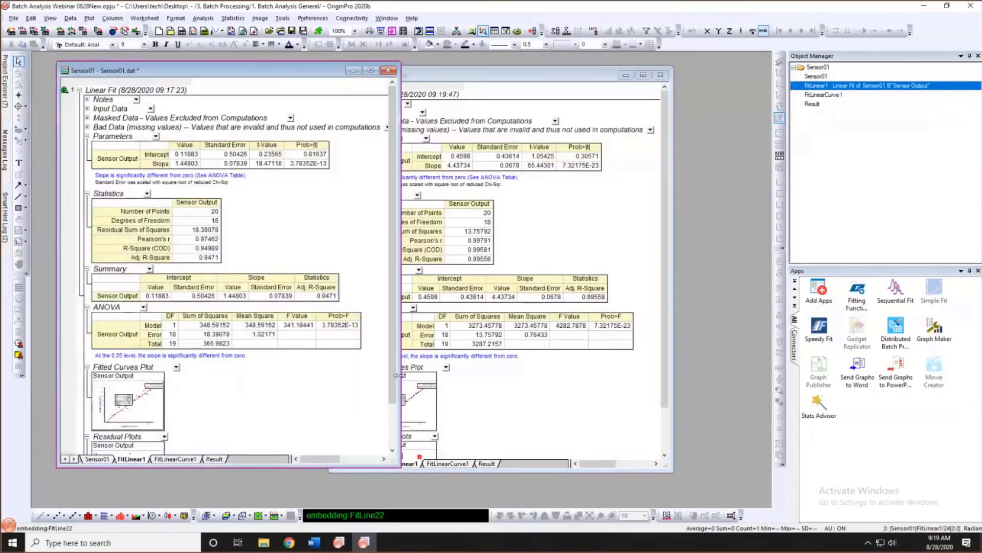
left_click_drag(320, 371, 321, 371)
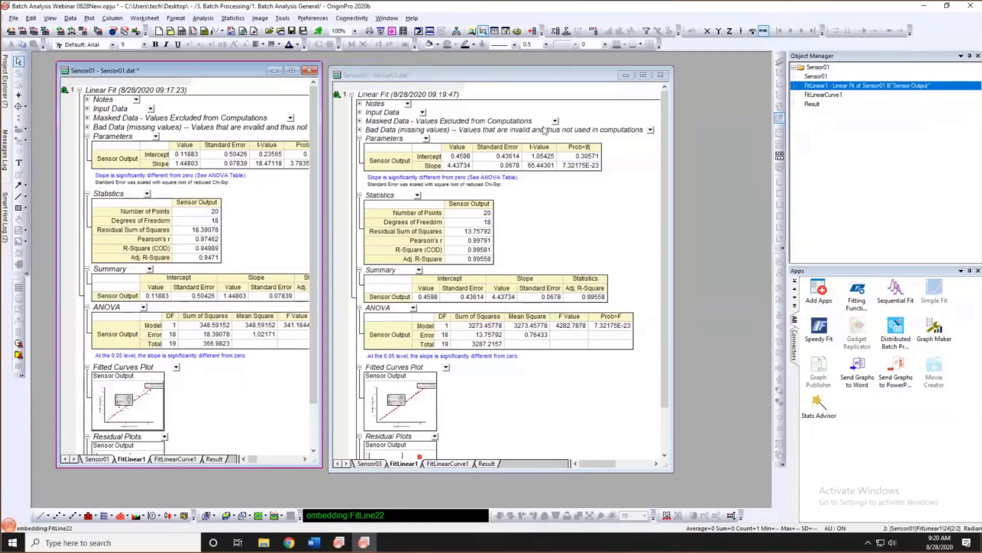
Delete the Sensor03 workbook and widen the Sensor01 workbook window again.
left_click(661, 76)
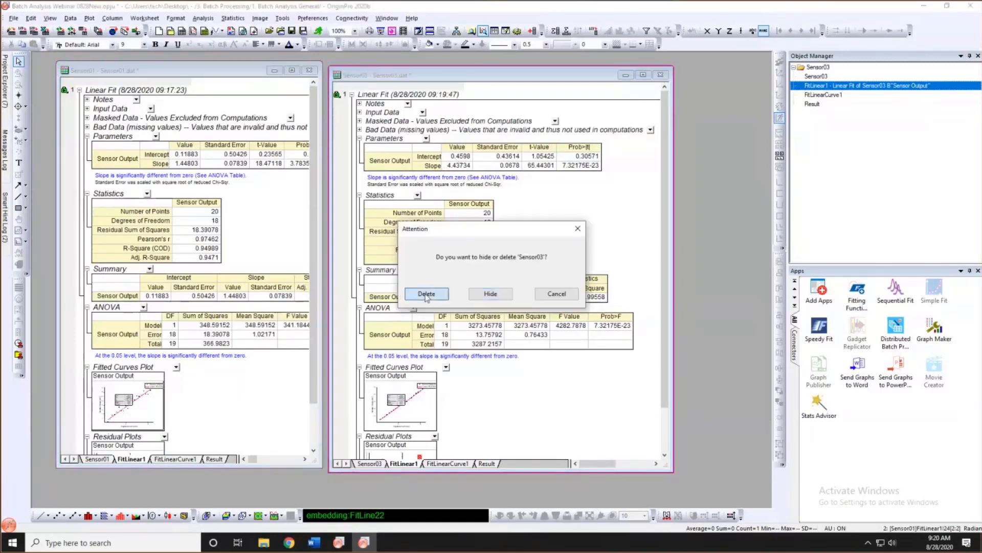
left_click(427, 293)
left_click(481, 313)
left_click_drag(321, 244, 521, 301)
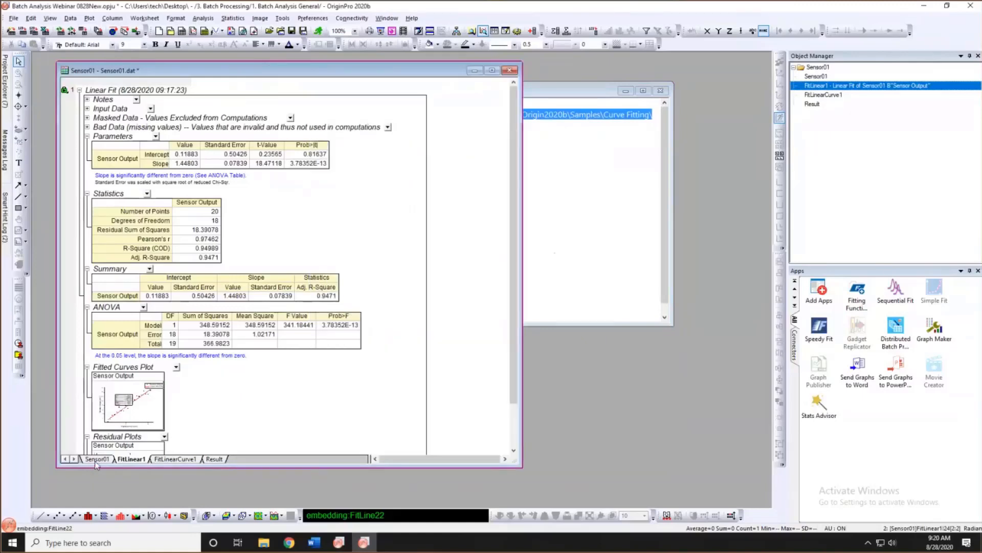
Clear all data from the Sensor01 worksheet, keeping its column headers.
left_click(95, 460)
left_click(145, 18)
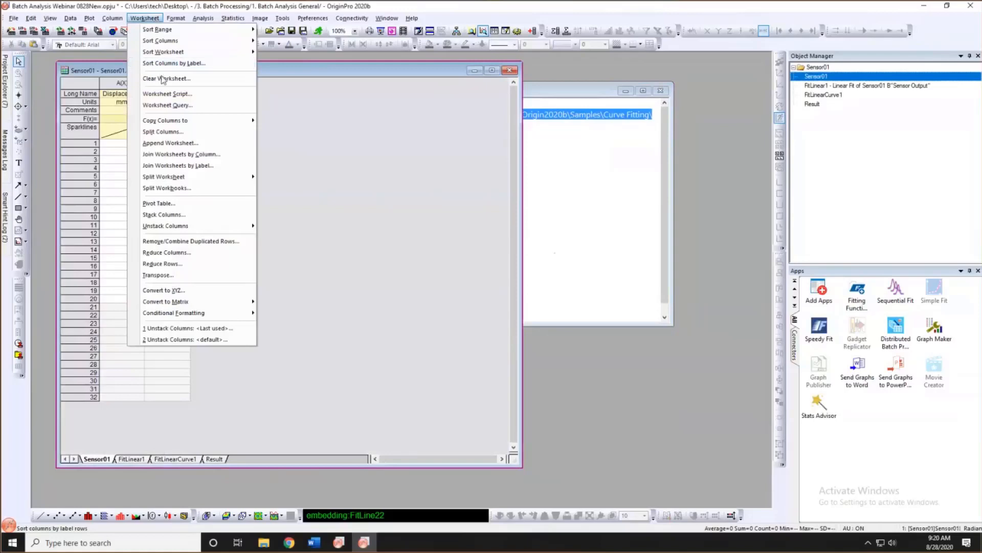
left_click(164, 78)
left_click(525, 294)
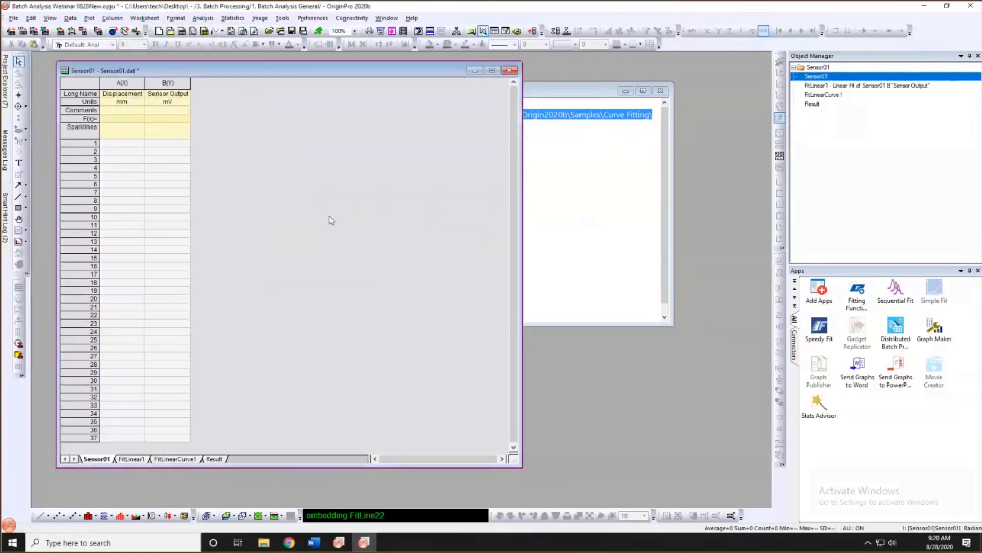
Begin saving the Sensor01 workbook as an analysis template, choosing the Desktop's BatchAnalysis folder as its location.
right_click(272, 77)
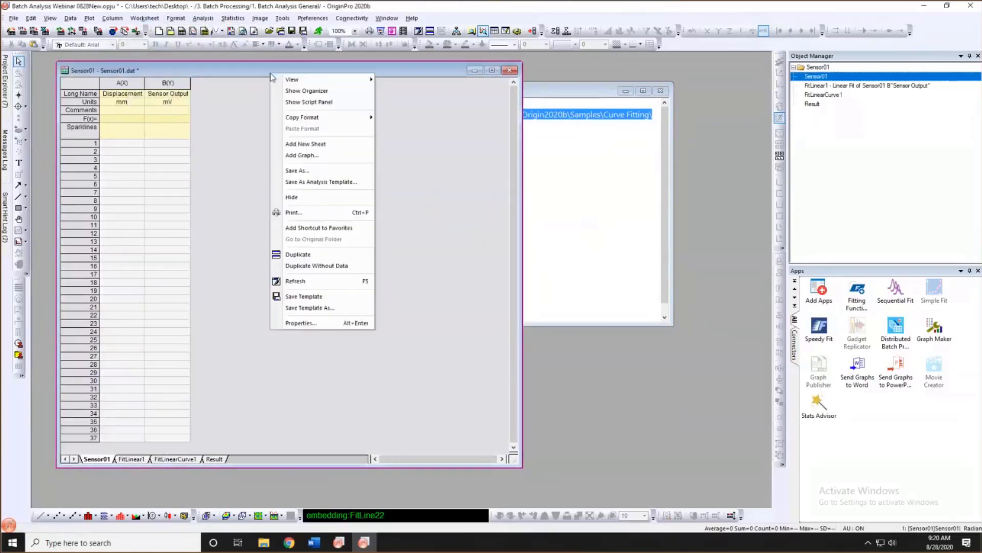
left_click(321, 182)
left_click(620, 235)
scroll(364, 220, "up", 10)
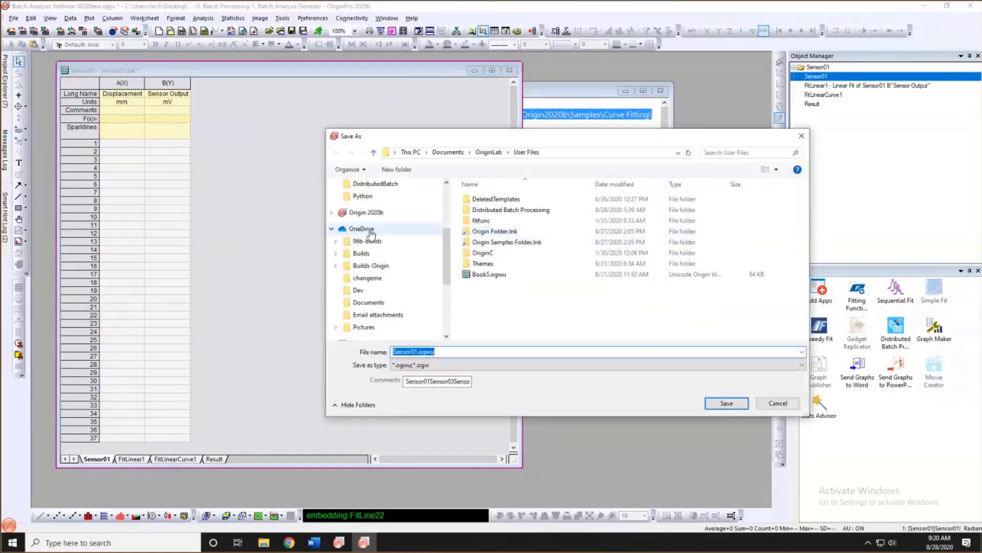
left_click(365, 206)
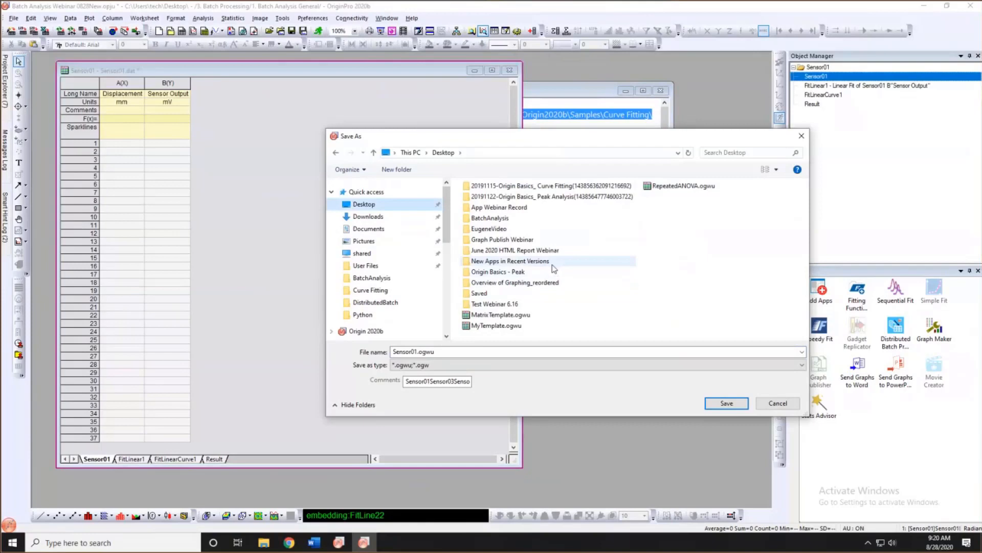
double_click(491, 219)
Save the analysis template under the name LRTemplate and shrink the Sensor01 workbook window.
left_click(422, 353)
left_click(422, 353)
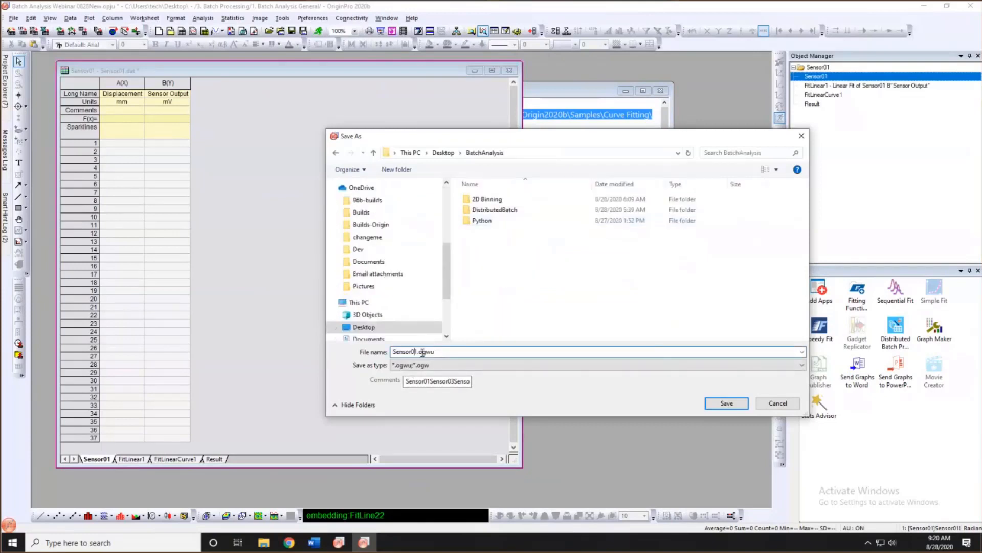
type("\\\\")
key("BackSpace")
key("BackSpace")
key("BackSpace")
key("BackSpace")
key("BackSpace")
key("BackSpace")
key("BackSpace")
key("BackSpace")
key("BackSpace")
key("BackSpace")
type("LRTemplate")
left_click(727, 402)
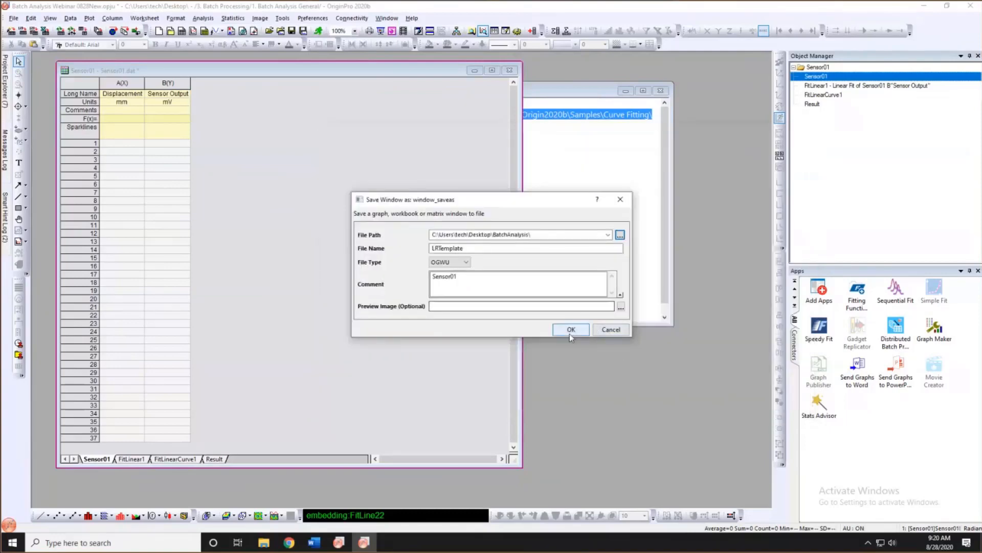
left_click(570, 329)
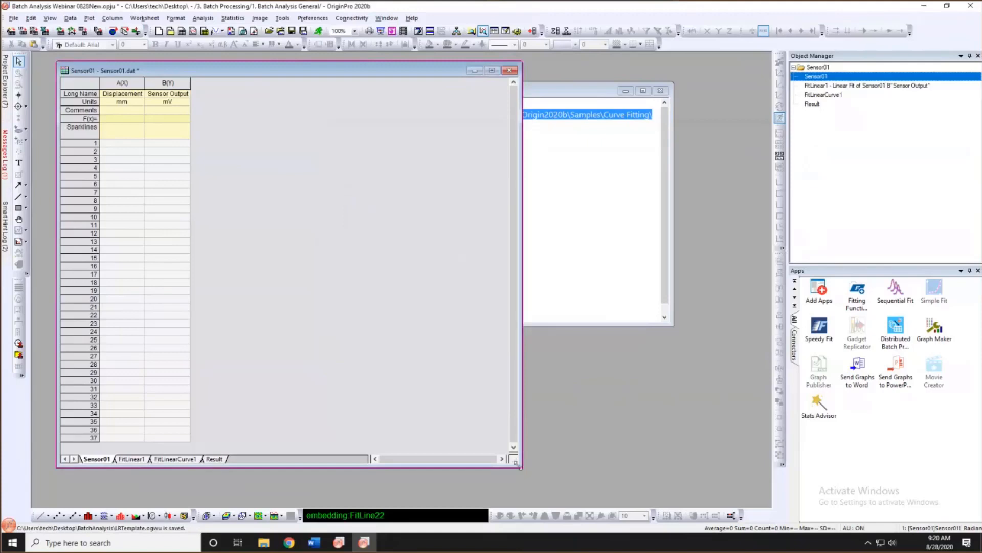
left_click_drag(321, 334, 323, 335)
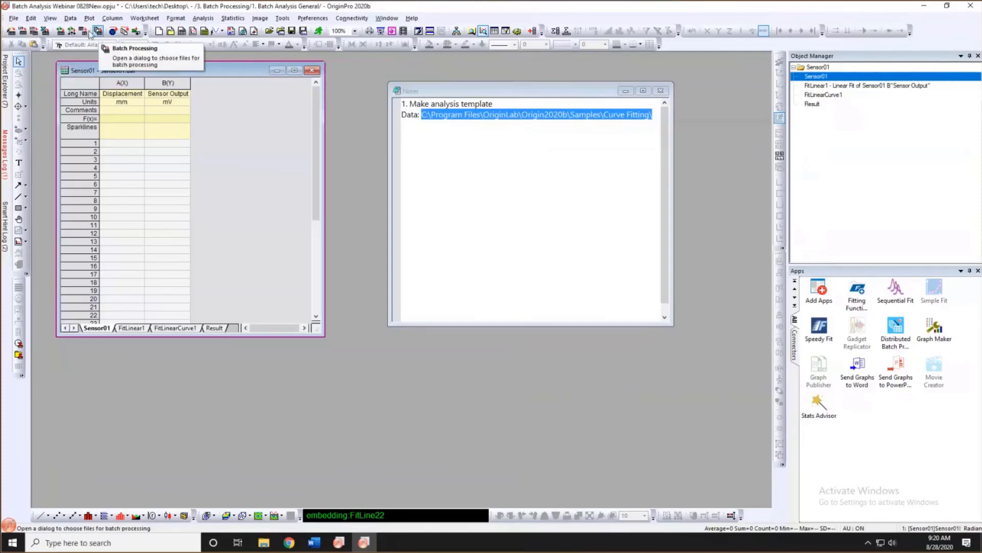
left_click(11, 20)
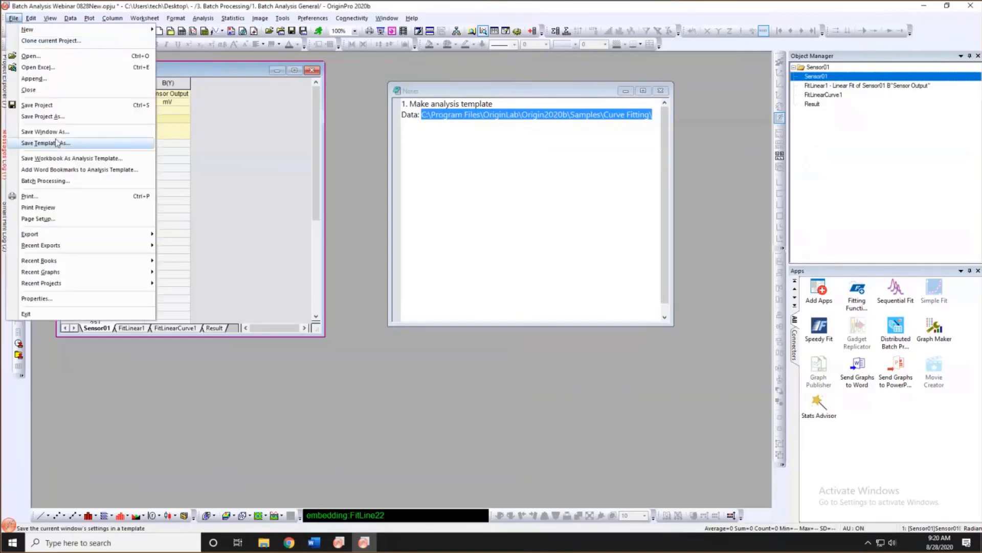
left_click(42, 182)
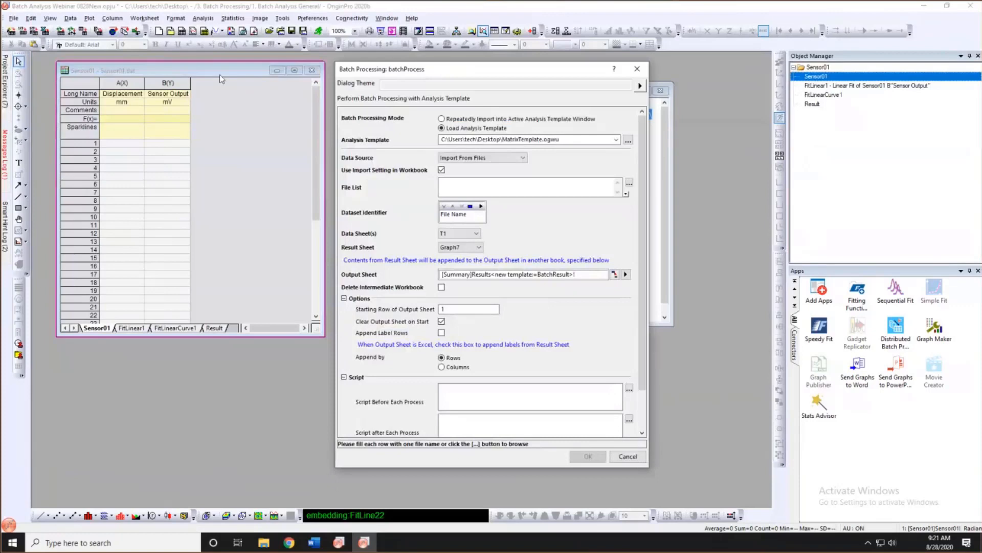
left_click_drag(441, 69, 206, 74)
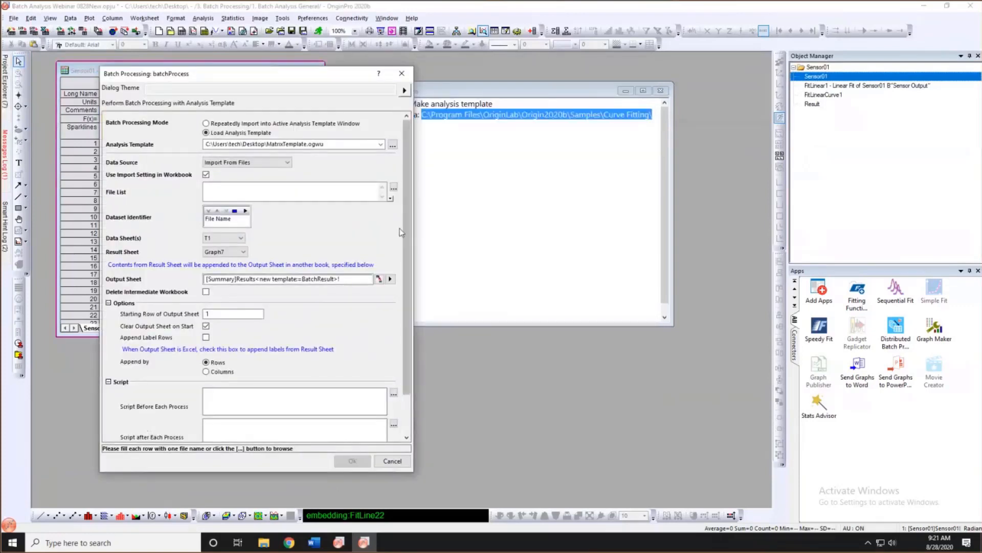
mouse_move(403, 173)
left_mouse_down()
mouse_move(406, 194)
mouse_move(403, 172)
left_mouse_up()
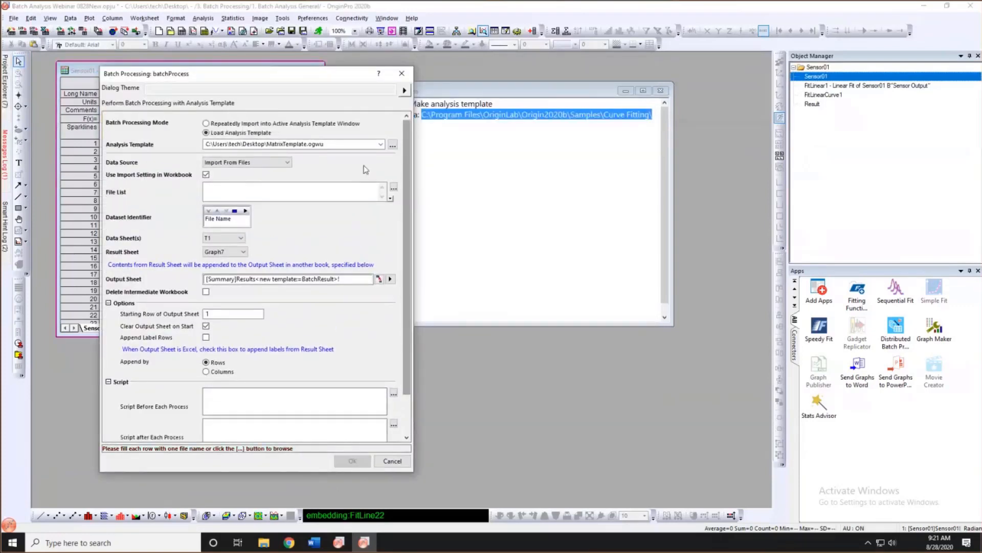
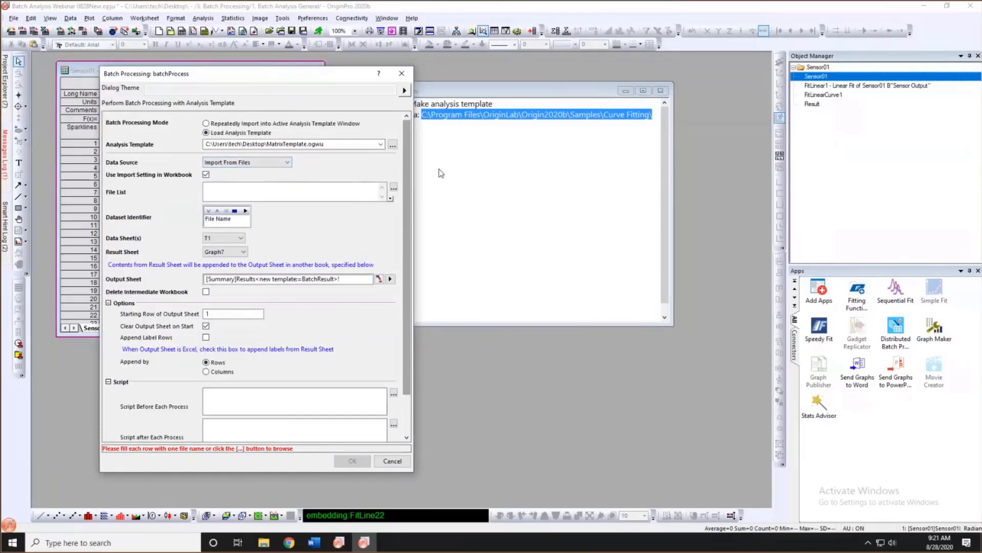
left_click(393, 188)
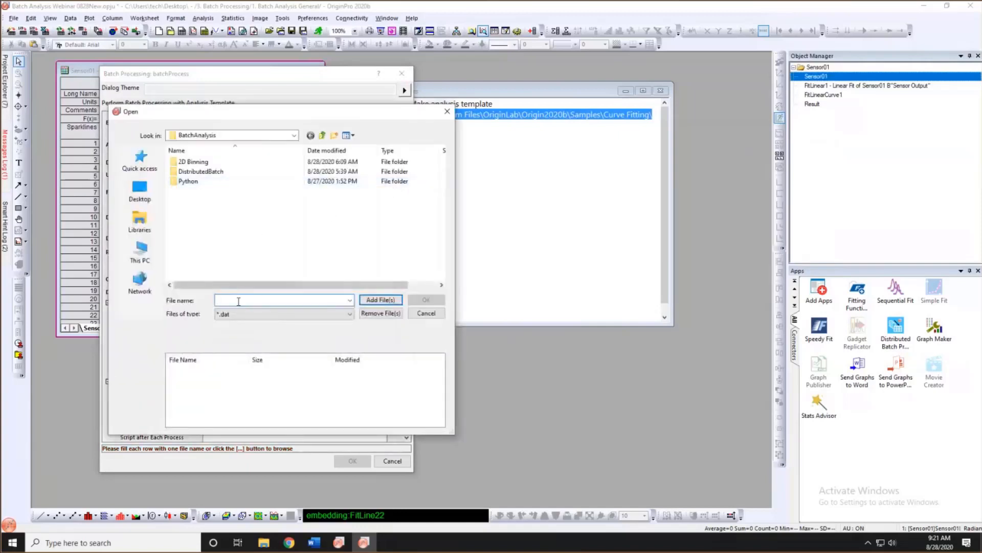
left_click(426, 313)
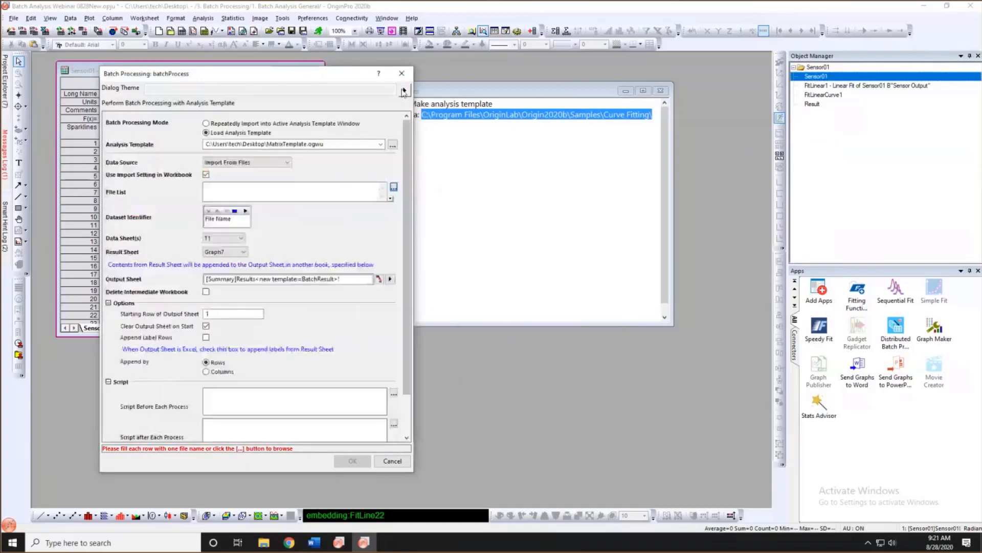
left_click(402, 73)
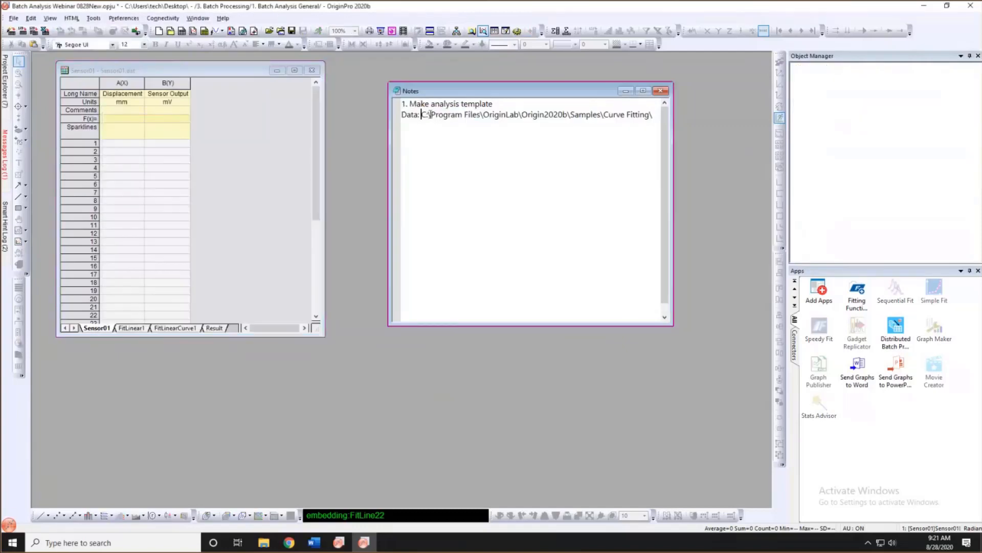
Open Batch Processing from the Sensor01 workbook and add Sensor02.dat through Sensor07.dat from Origin2020b\Samples\Curve Fitting to the file list.
left_click(243, 169)
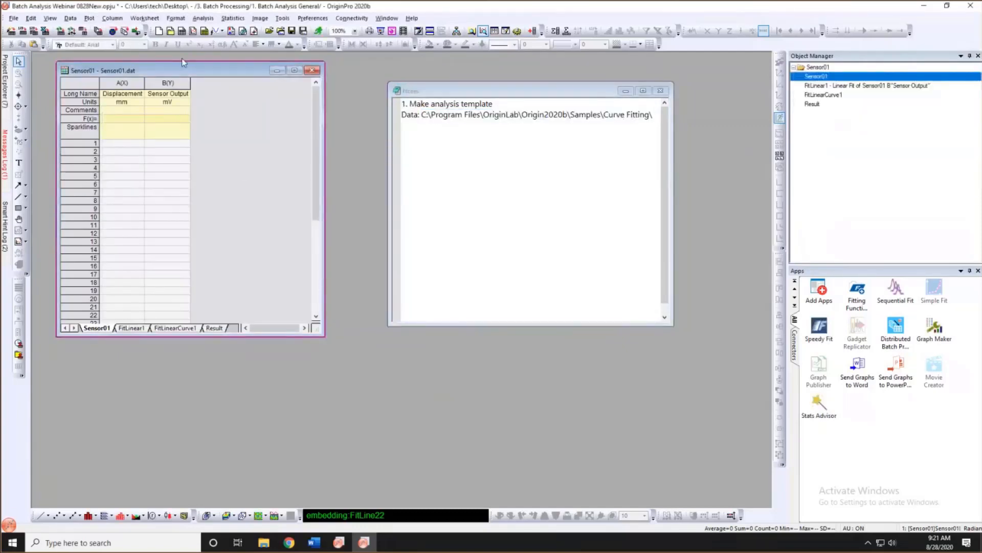
left_click(99, 32)
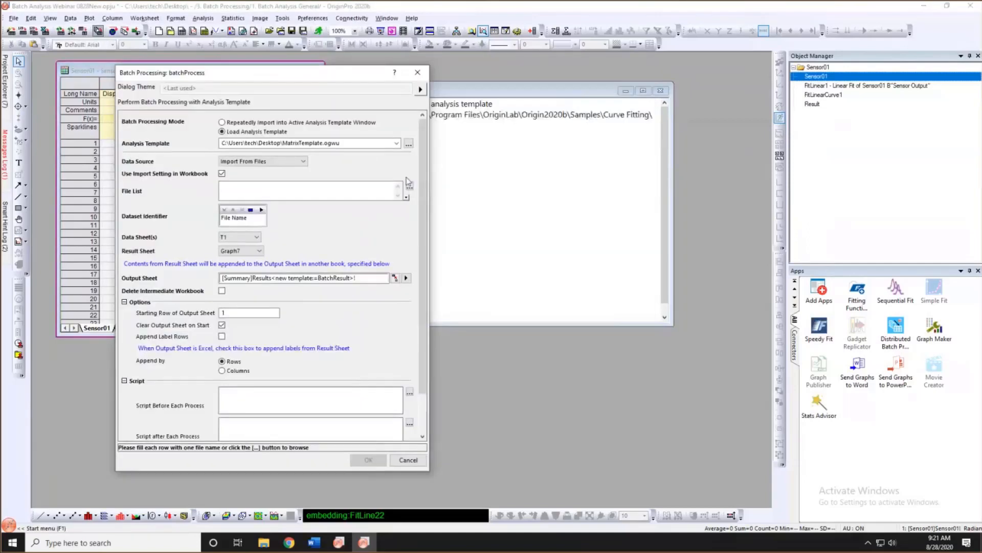
left_click(409, 184)
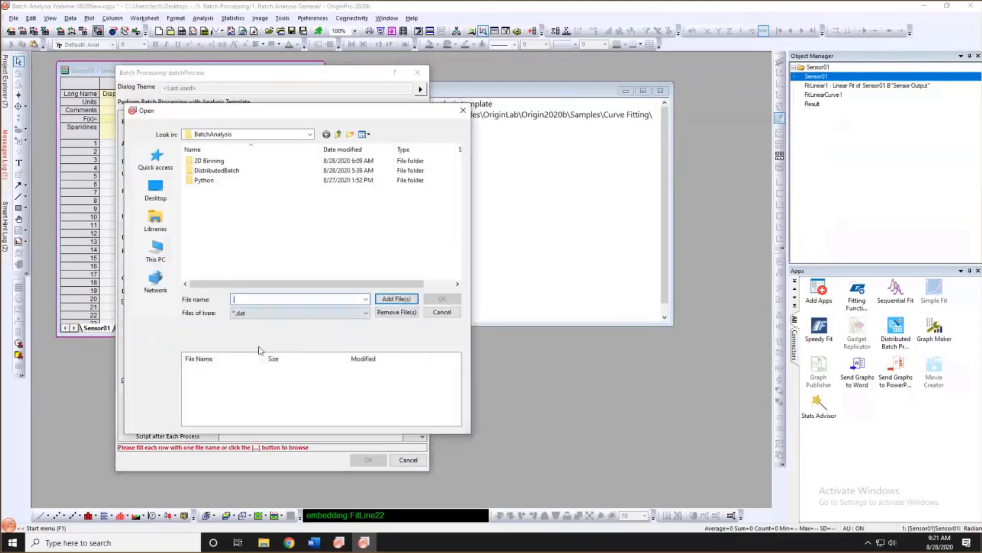
type("C:\\Program Files\\OriginLab\\Origin2020b\\Samples\\Curve Fitting\\")
key("Return")
scroll(276, 223, "down", 6)
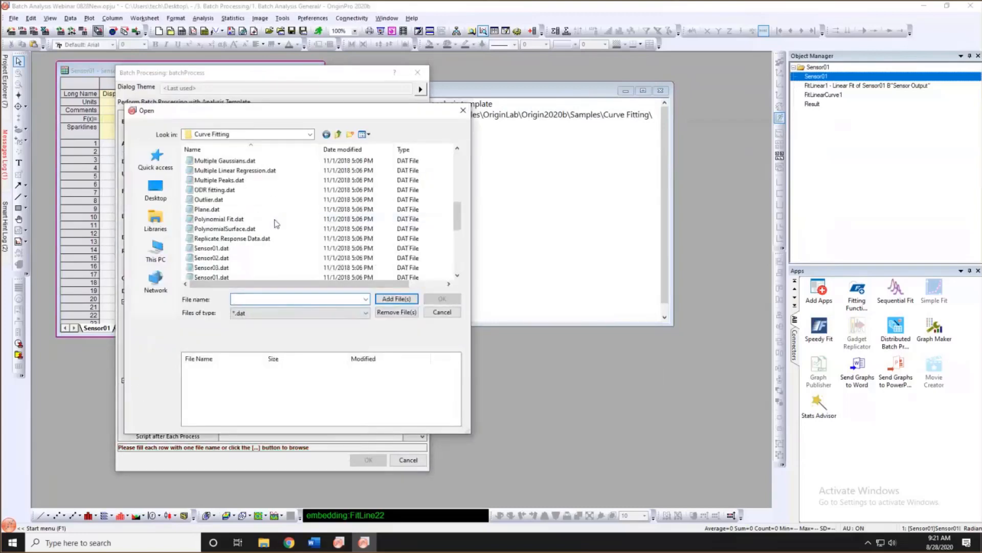
scroll(276, 224, "down", 2)
left_click(215, 199)
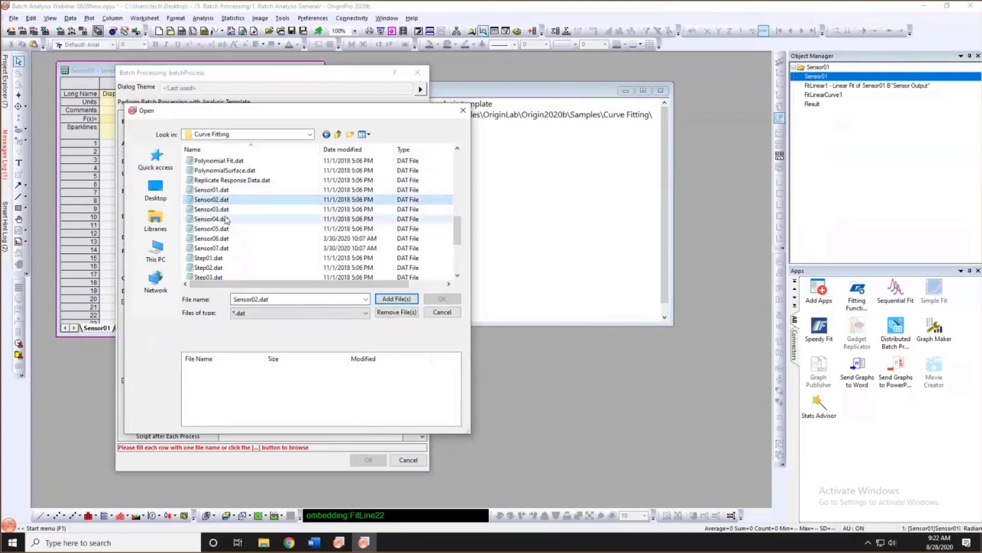
left_click(225, 249, "shift")
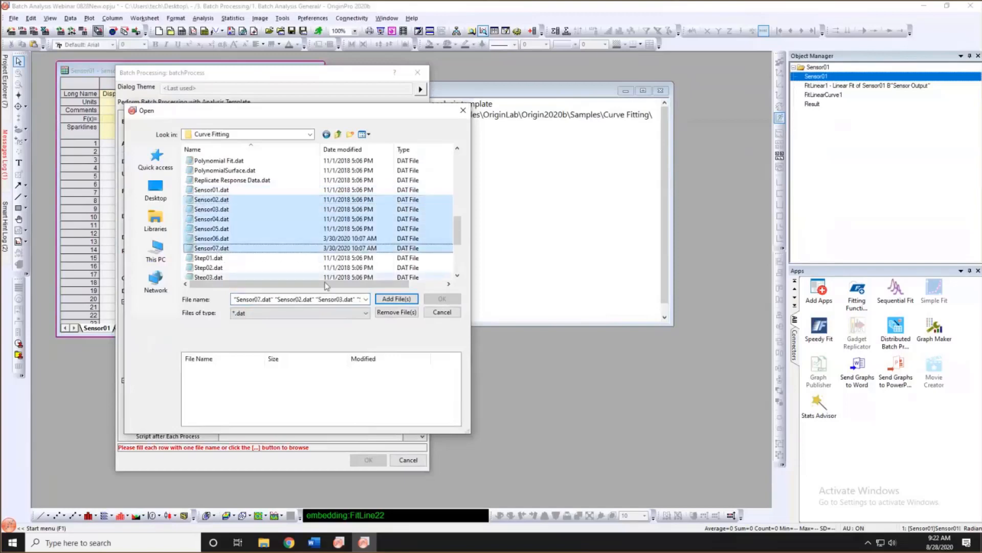
left_click(396, 298)
left_click(433, 301)
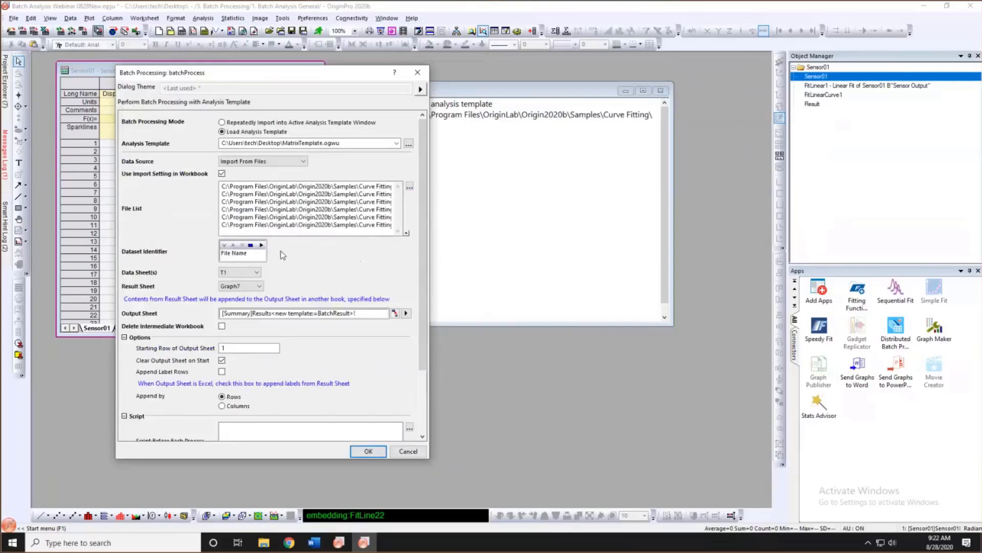
Load LRTemplate.ogwu from the Desktop's BatchAnalysis folder as the analysis template for the batch processing.
scroll(301, 256, "down", 1)
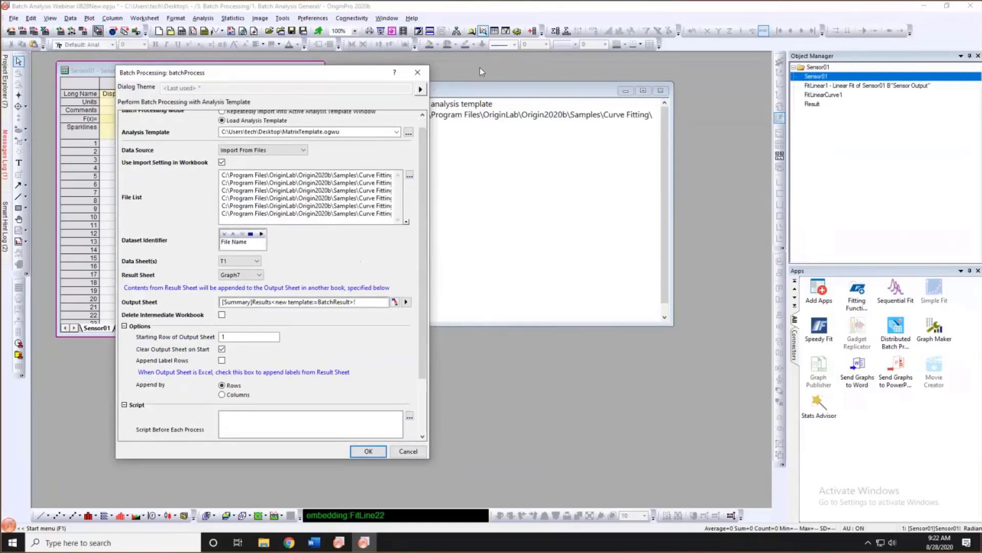
left_click_drag(271, 72, 454, 61)
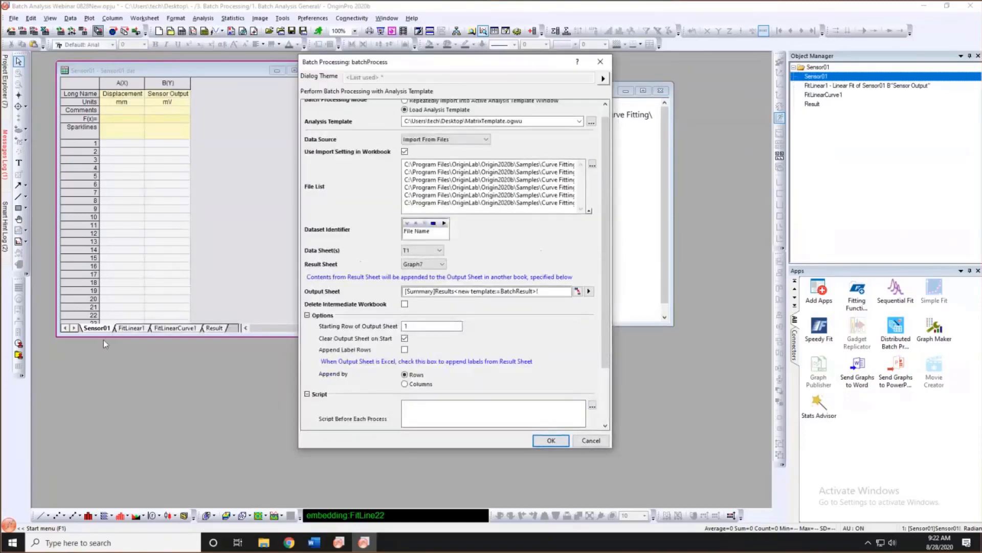
left_click(440, 250)
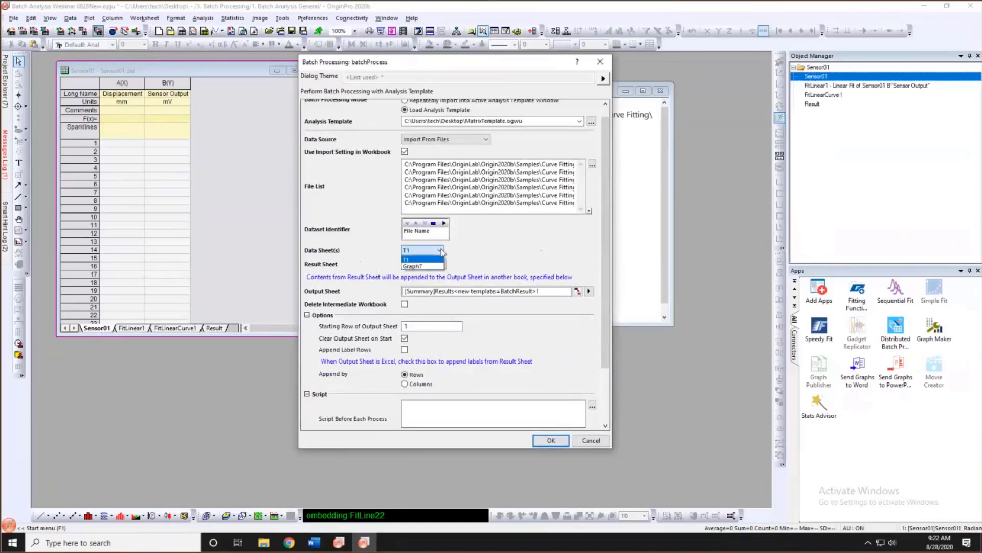
left_click(440, 250)
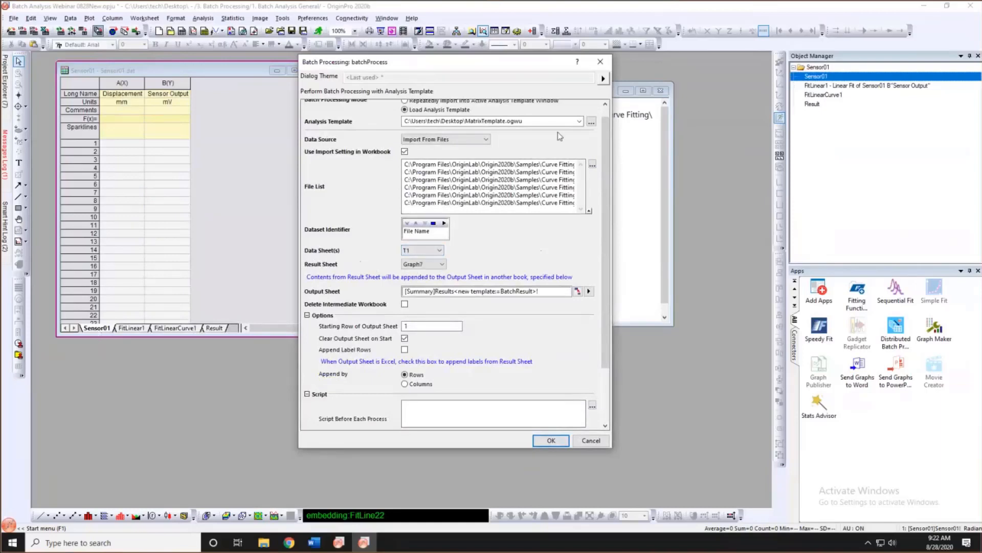
left_click(591, 122)
left_click(591, 122)
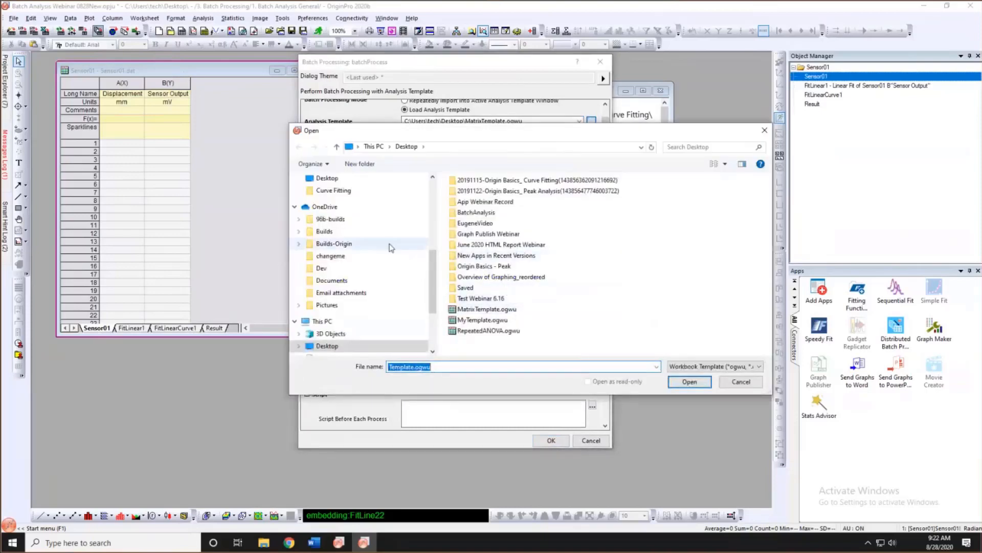
left_click(487, 212)
double_click(486, 212)
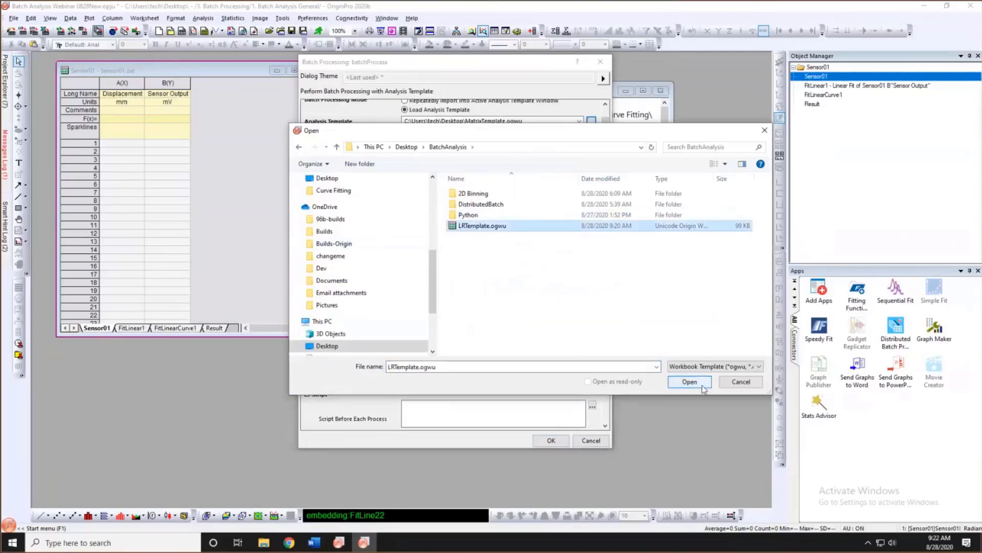
left_click(678, 381)
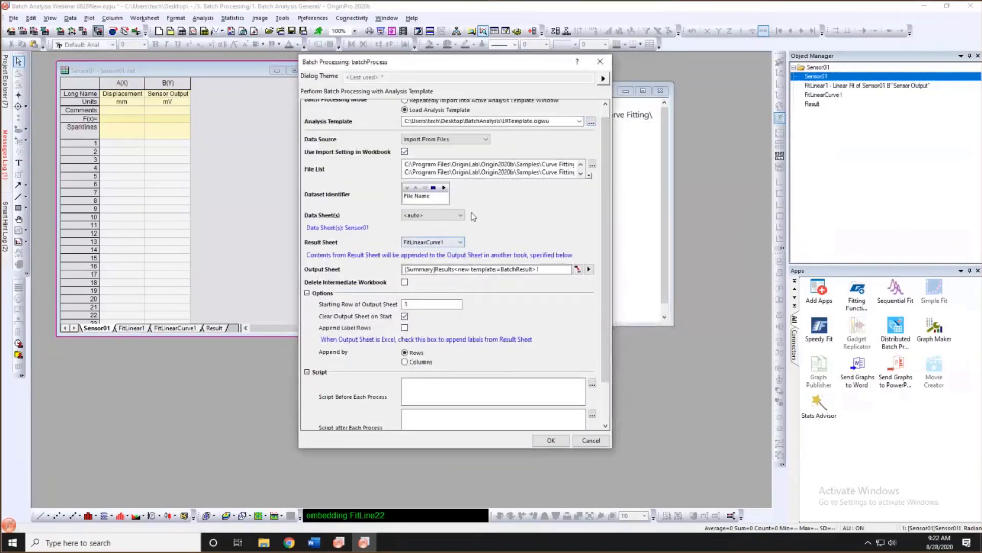
Set the data sheet to Sensor01, the result sheet to Result and the output workbook to Summary1, with intermediate workbooks deleted.
left_click(435, 215)
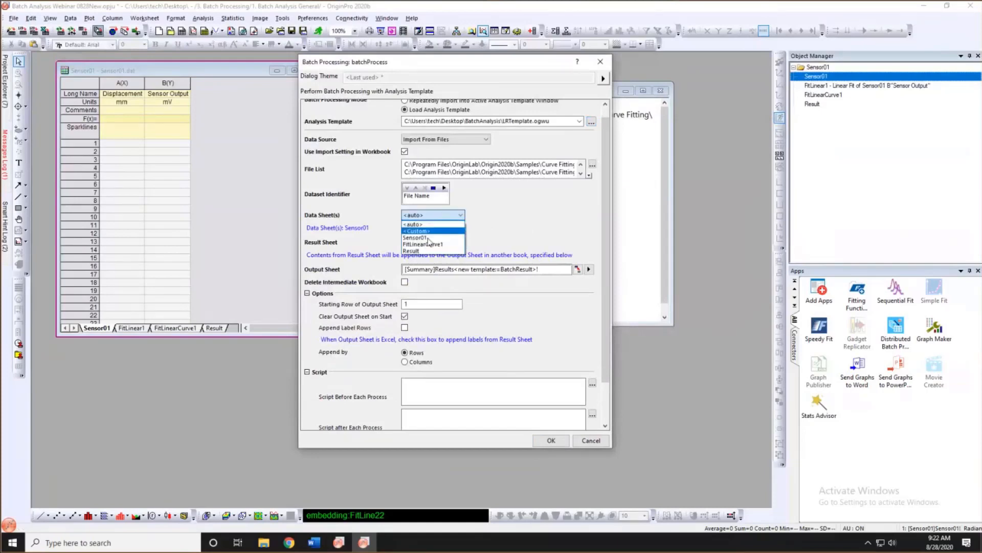
left_click(435, 229)
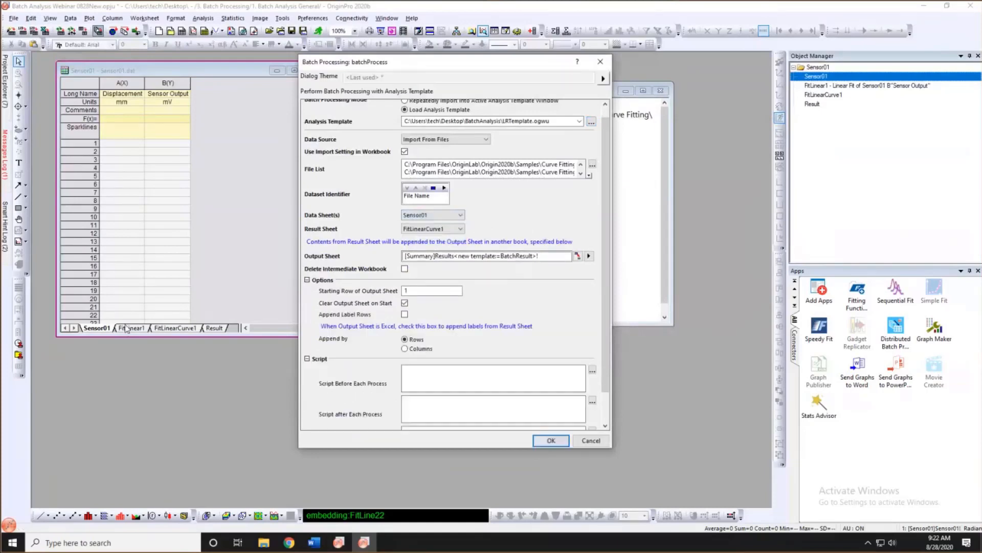
left_click(443, 229)
left_click(430, 257)
left_click(405, 269)
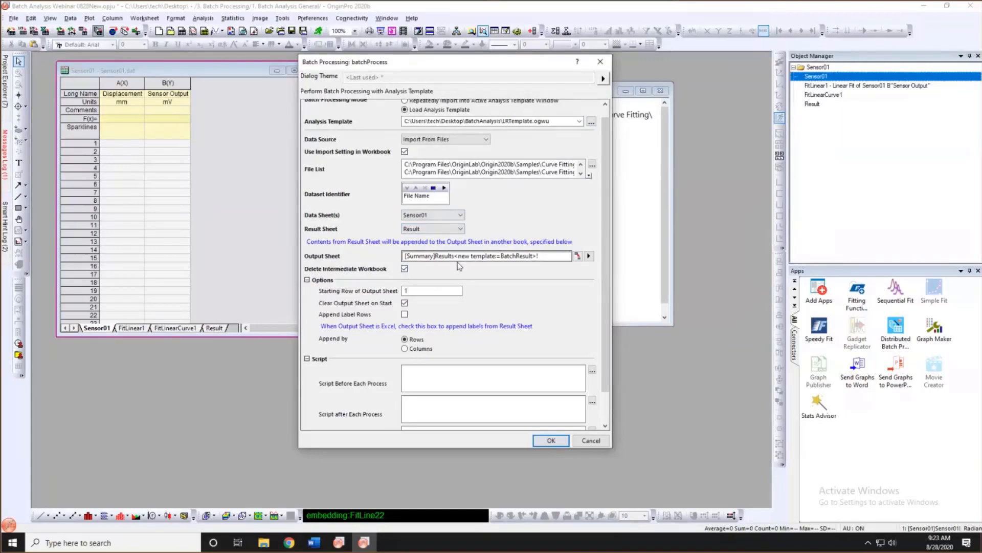
left_click(433, 256)
left_click(435, 256)
type("1")
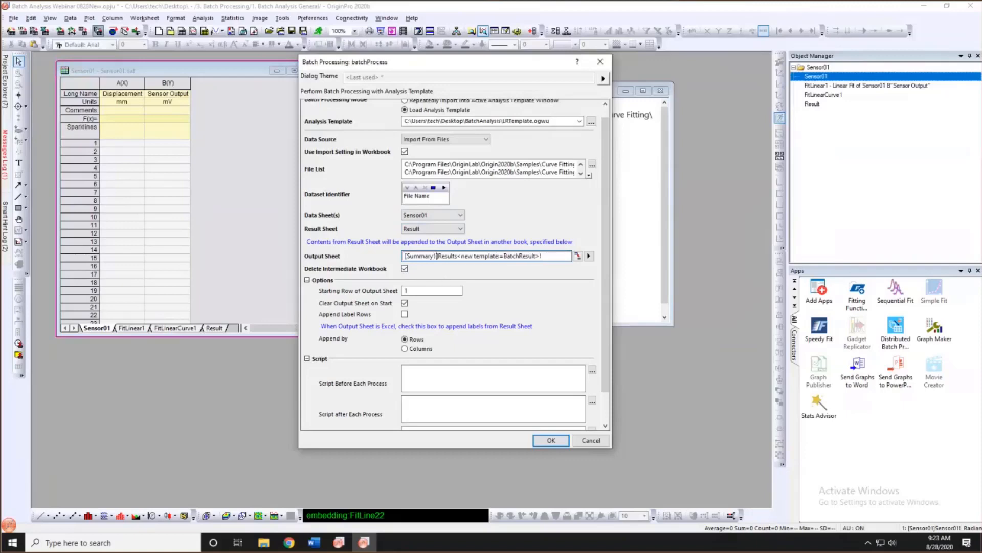
Run the batch processing and place the Summary1 workbook beside the Sensor01 workbook, widening its window.
left_click(551, 440)
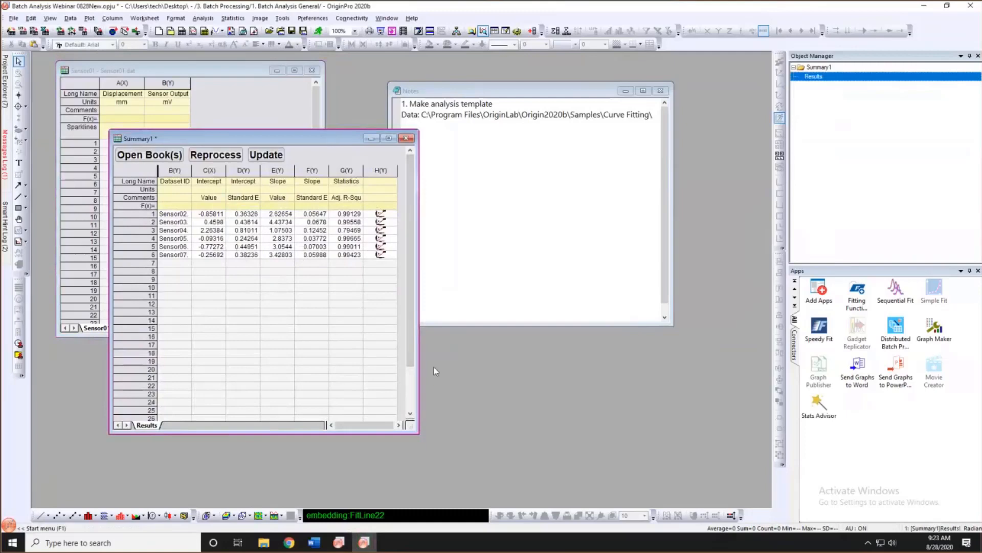
left_click_drag(255, 138, 592, 84)
left_click_drag(403, 385, 369, 389)
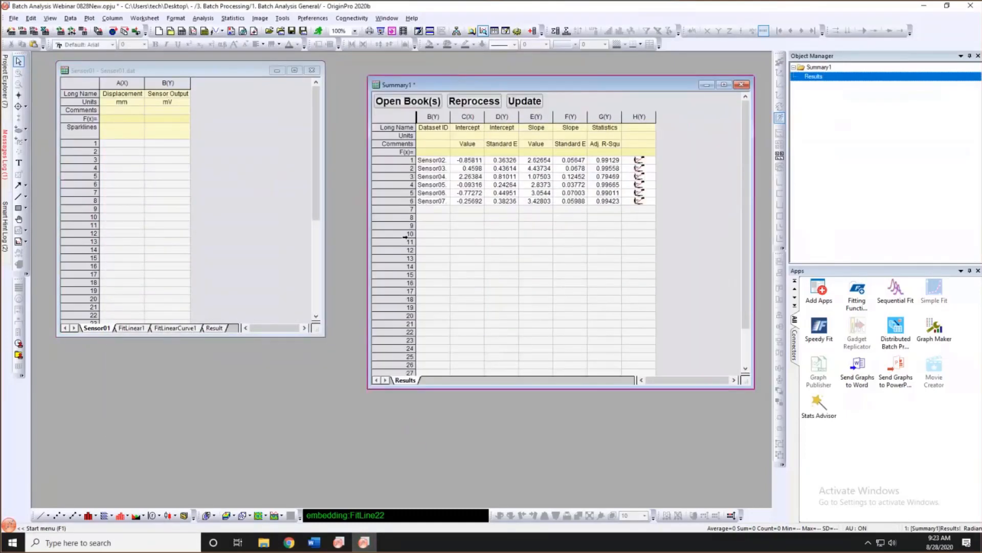
Compare the Sensor01 workbook's Result sheet with the Sensor02 row of the Summary1 workbook.
left_click(212, 328)
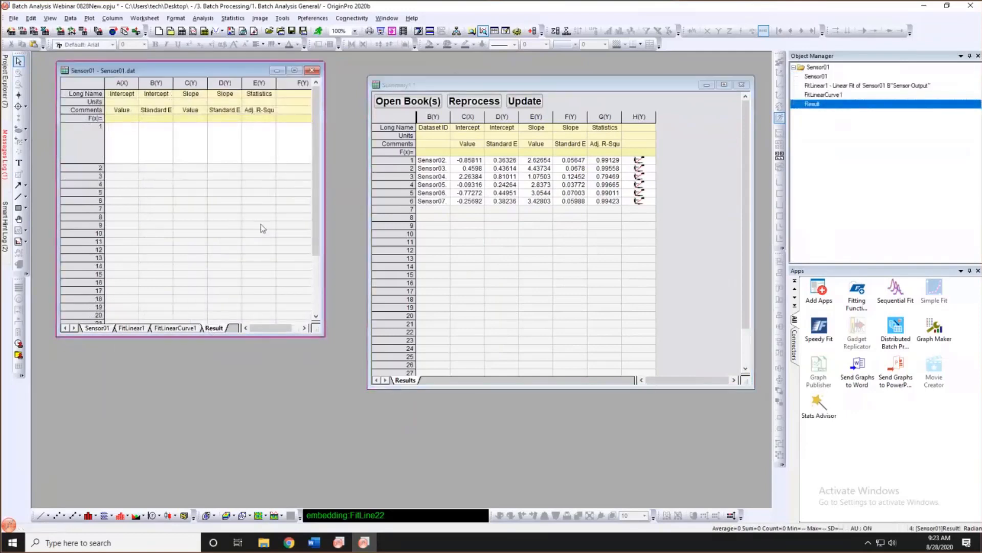
left_click(408, 162)
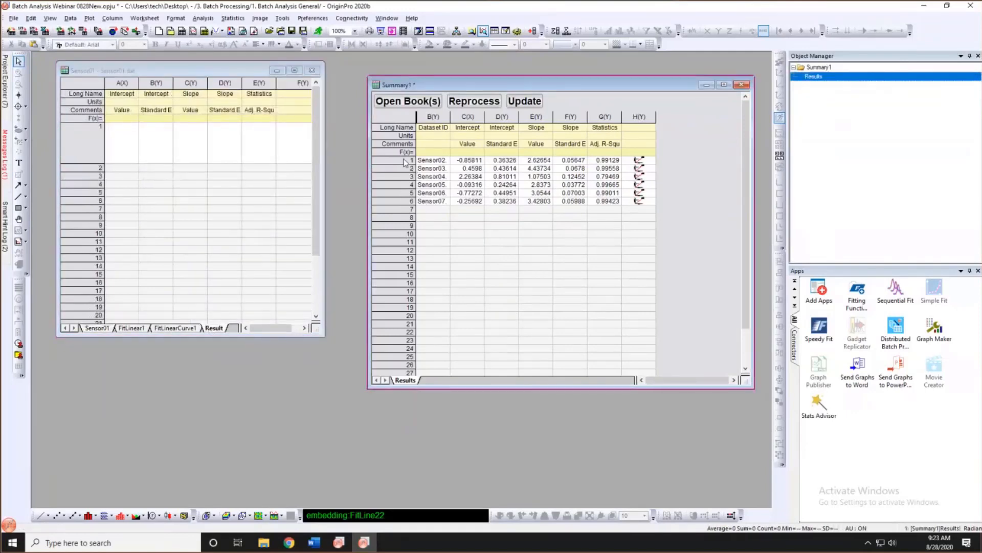
left_click(405, 160)
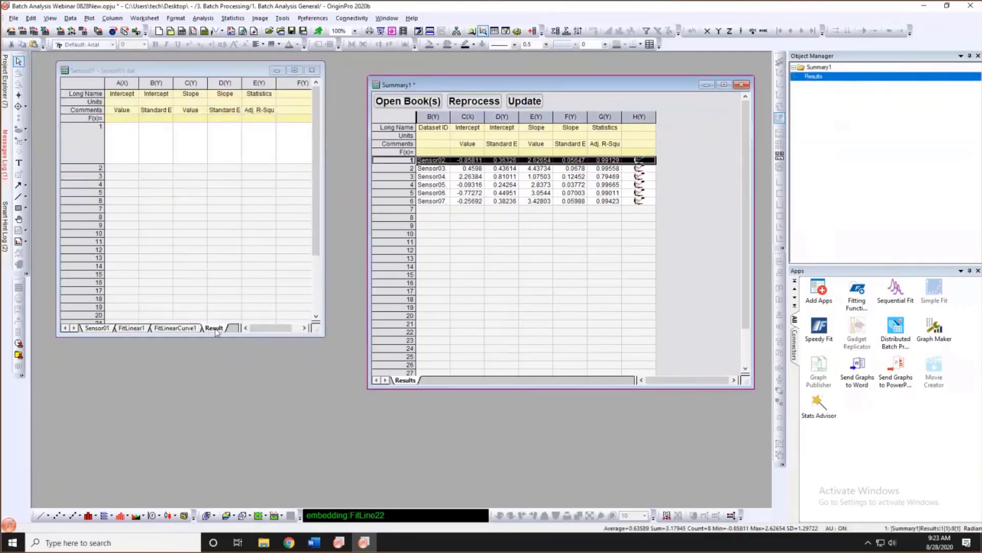
left_click(98, 329)
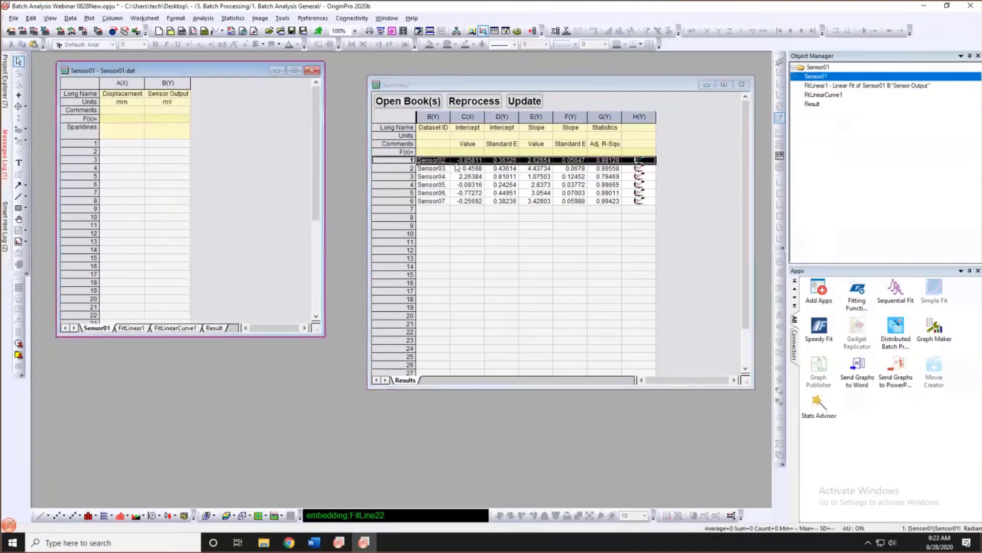
left_click(688, 182)
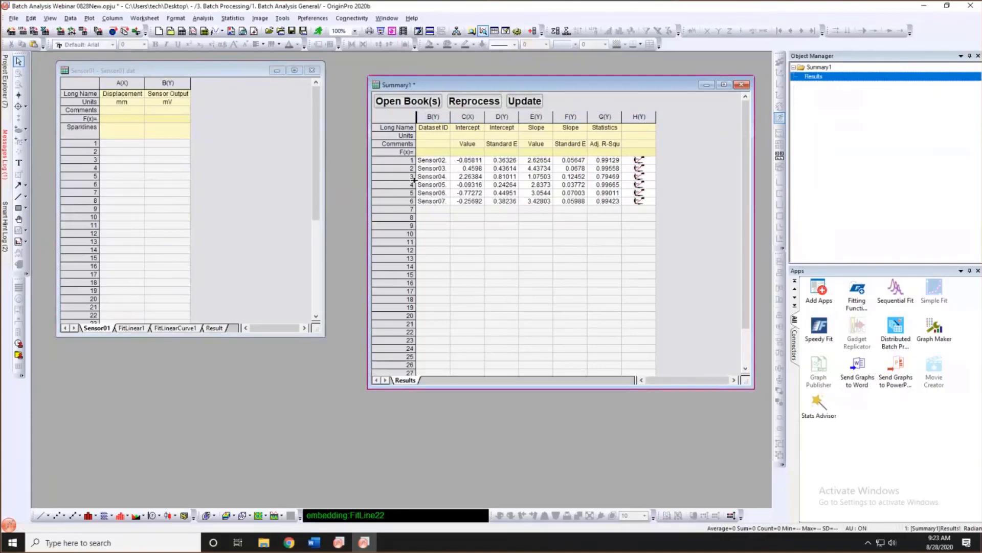
Open the Sensor02 workbook from its row in Summary1 and shrink its window to fit beside the summary, with the data sheet showing.
left_click(397, 168)
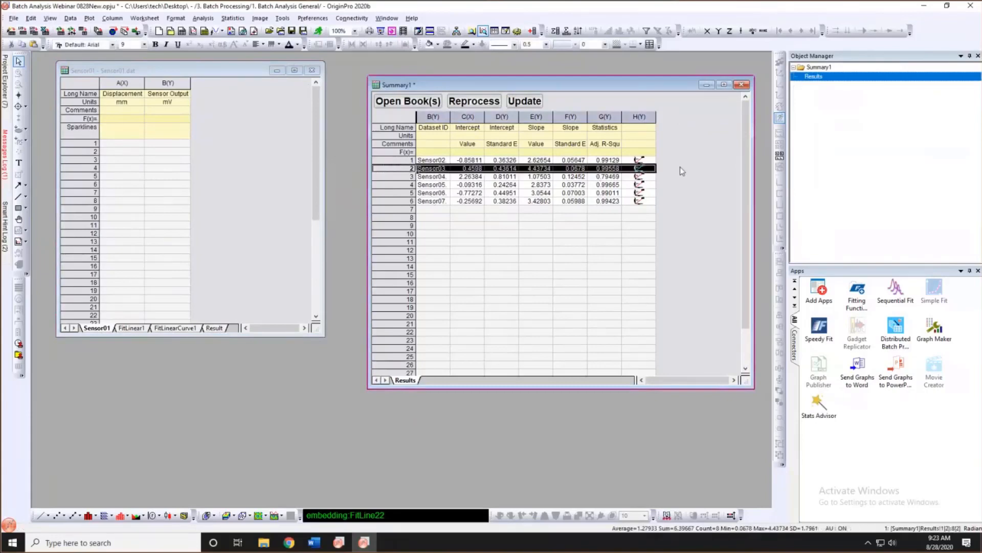
left_click(396, 160)
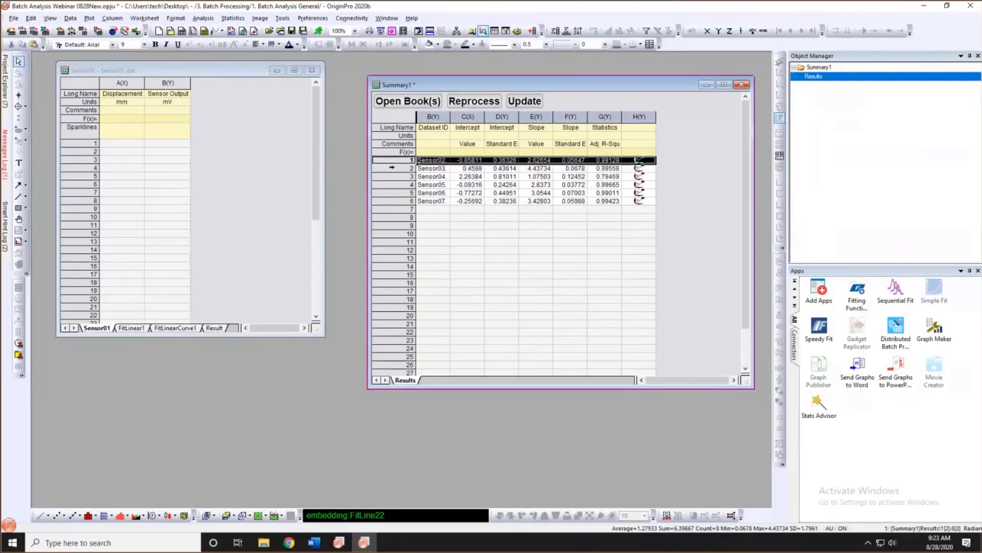
left_click(388, 163)
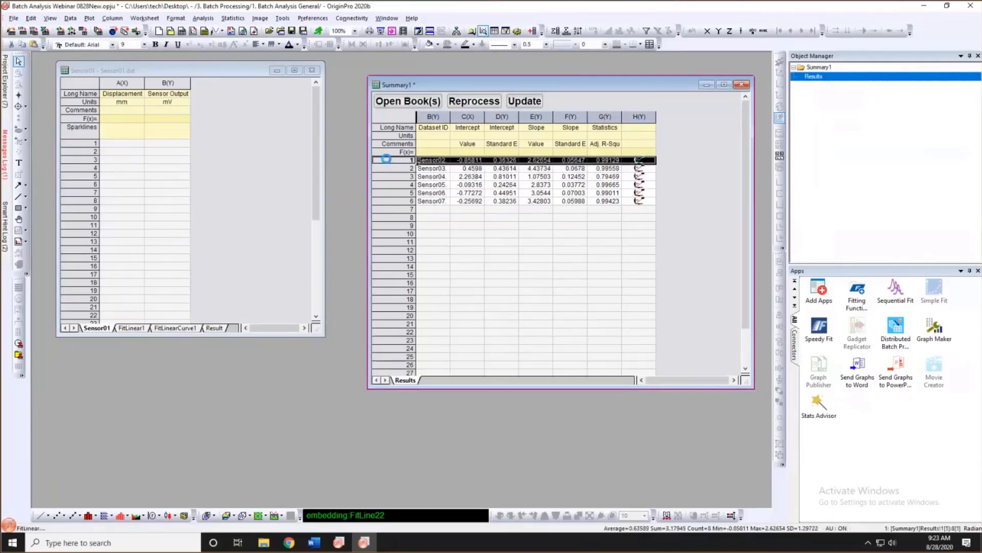
double_click(387, 163)
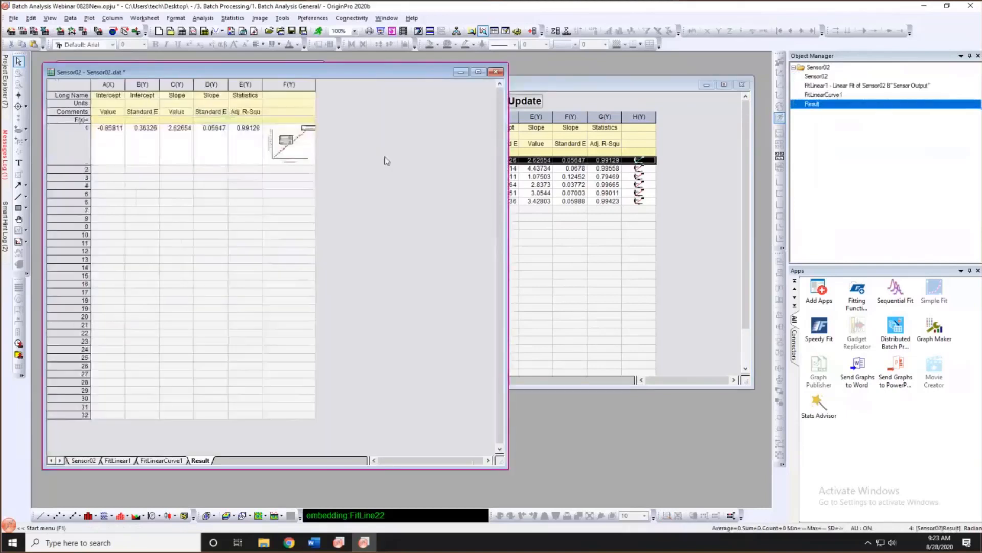
left_click_drag(505, 466, 366, 410)
left_click(83, 403)
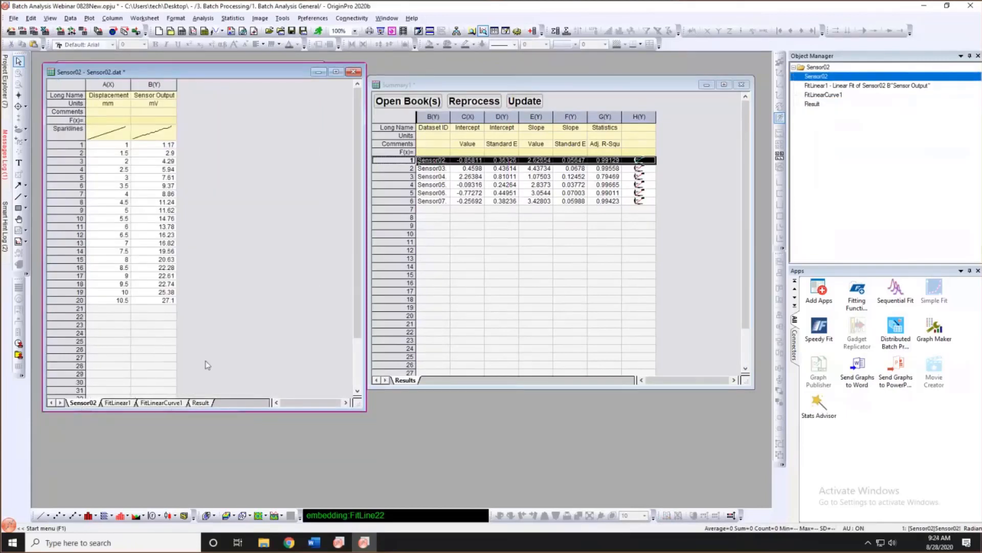
left_click(200, 402)
left_click(83, 403)
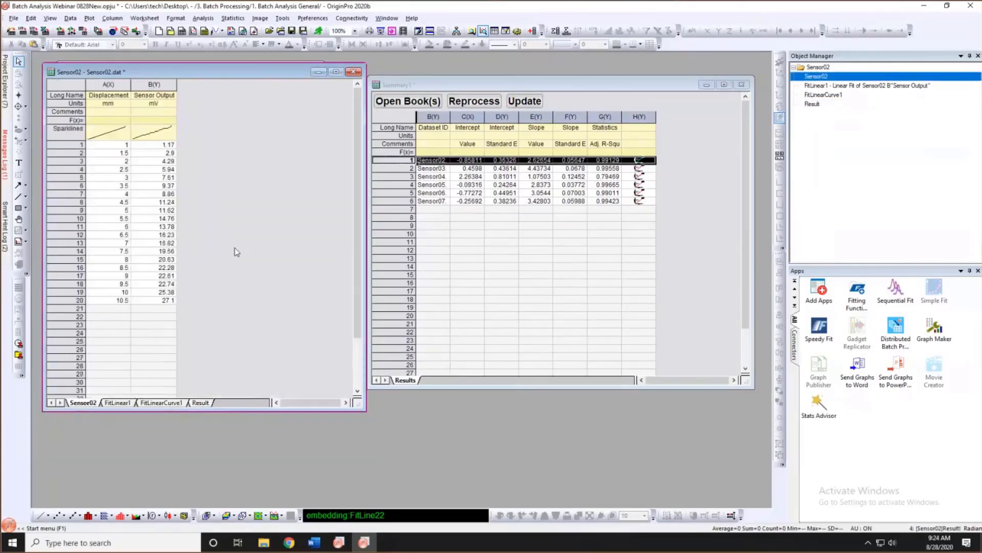
Mask rows 12 to 20 of the Sensor Output column in Sensor02 and check its FitLinearCurve1 sheet.
left_click_drag(154, 234, 154, 300)
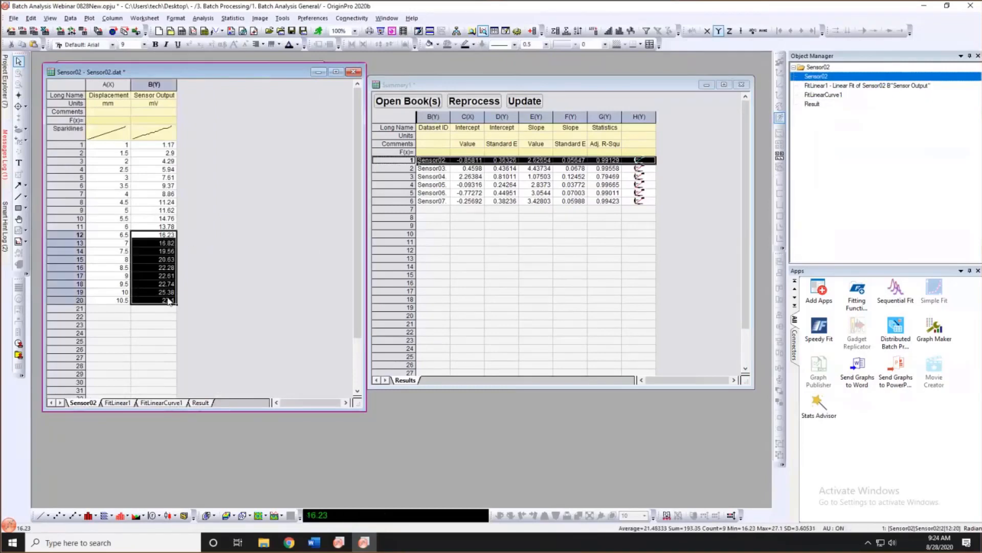
left_click(667, 515)
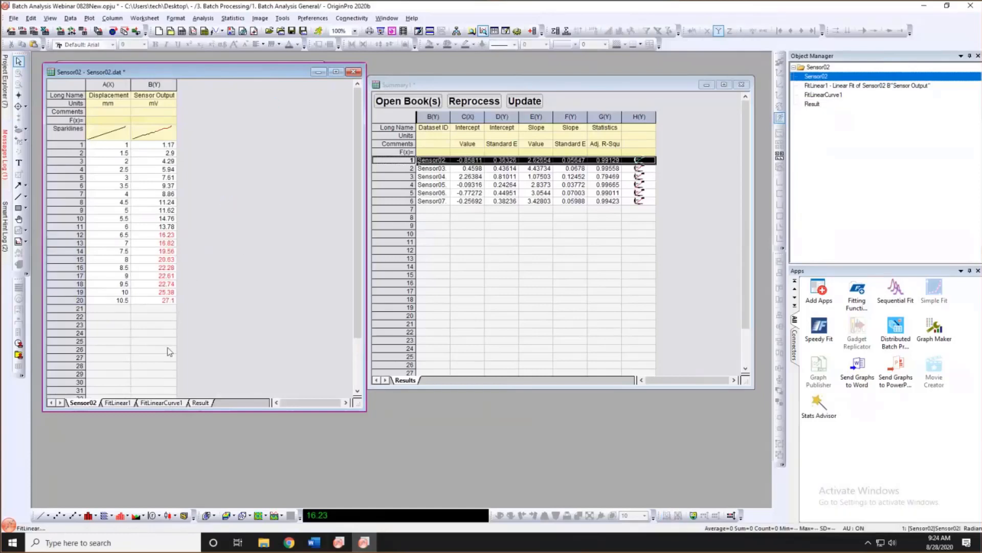
left_click(162, 403)
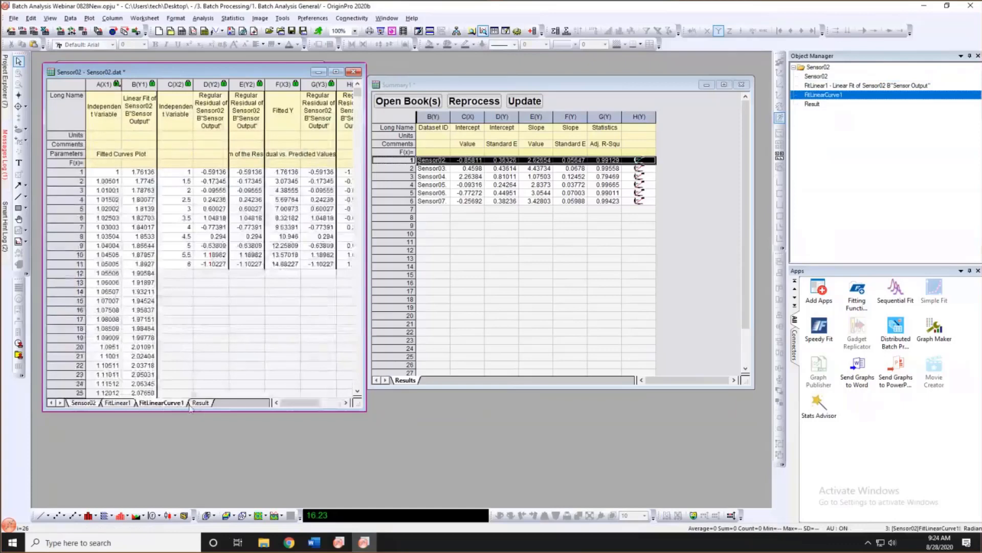
Update the Sensor02 row of Summary1 from its modified workbook and compare it with the Sensor02 Result sheet.
left_click(683, 155)
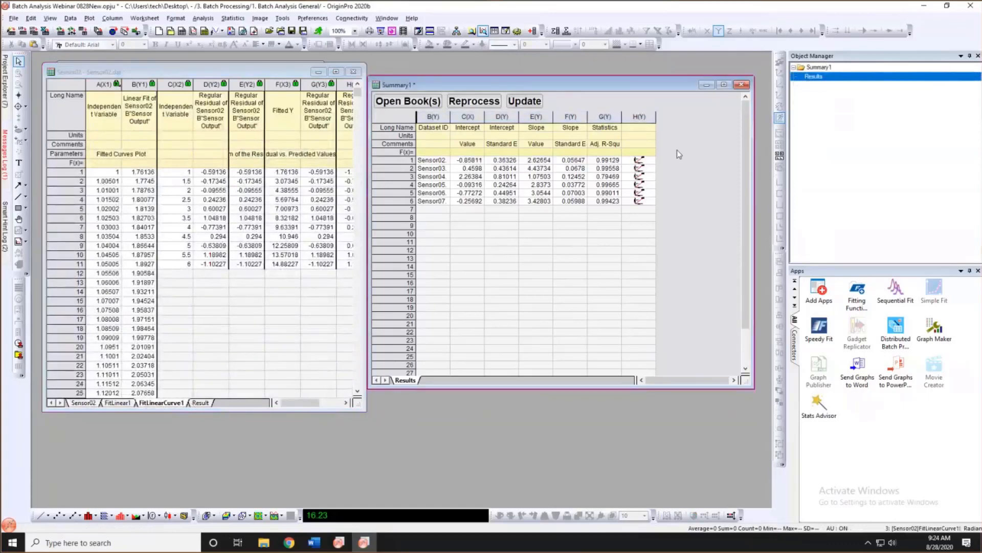
left_click(527, 105)
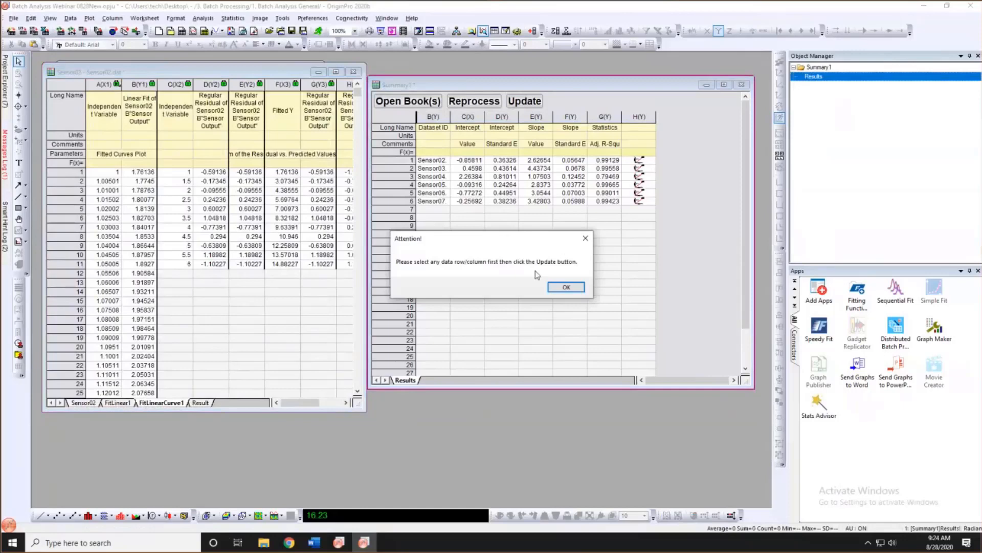
left_click(566, 285)
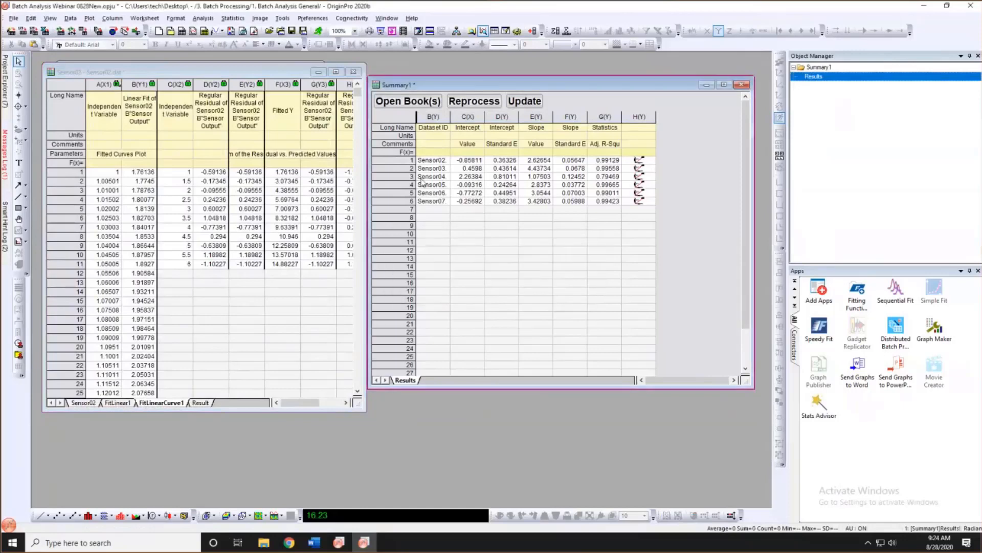
left_click(404, 160)
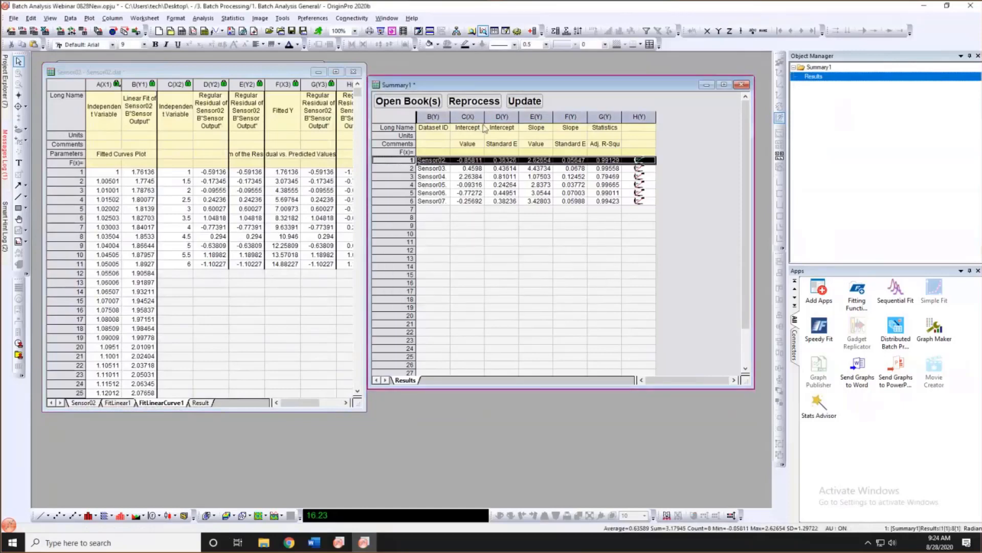
left_click(526, 101)
left_click(201, 403)
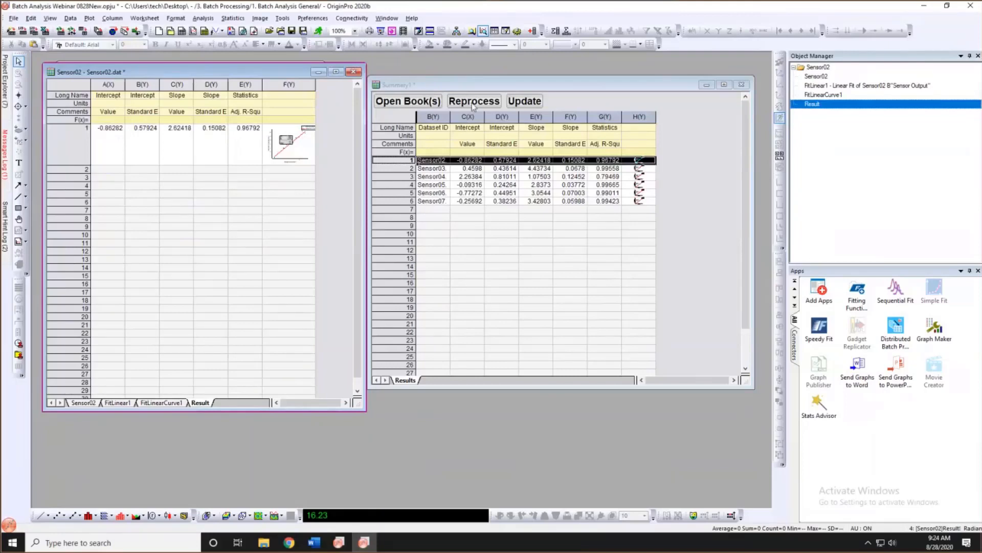
left_click(662, 204)
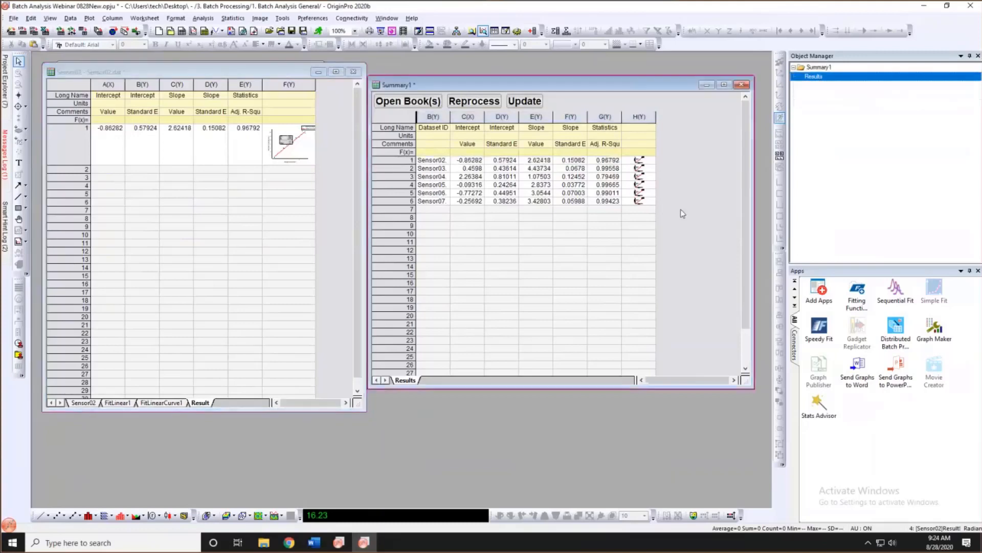
Minimize the Sensor02 workbook and change the Sensor01 linear fit parameters to fix the intercept at 0.
left_click(318, 72)
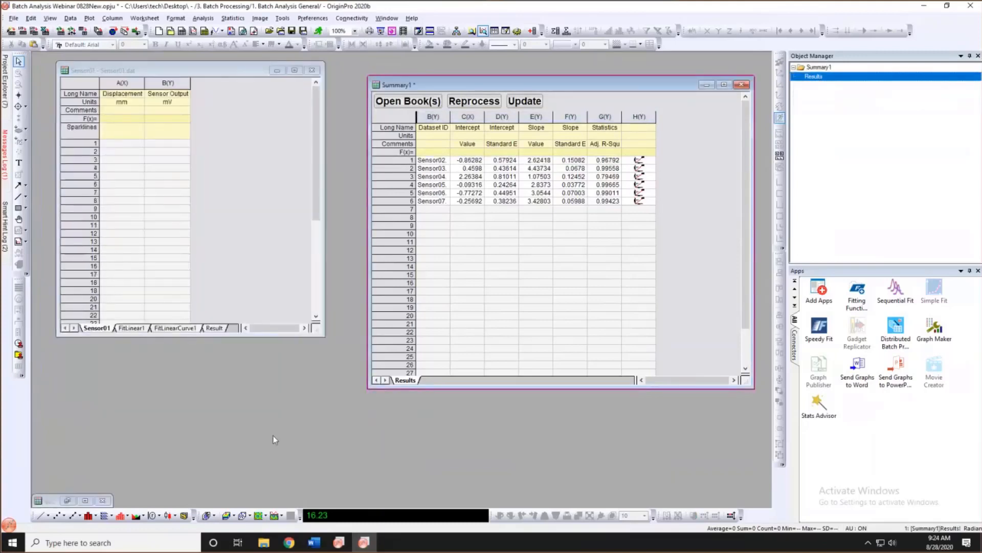
left_click(234, 274)
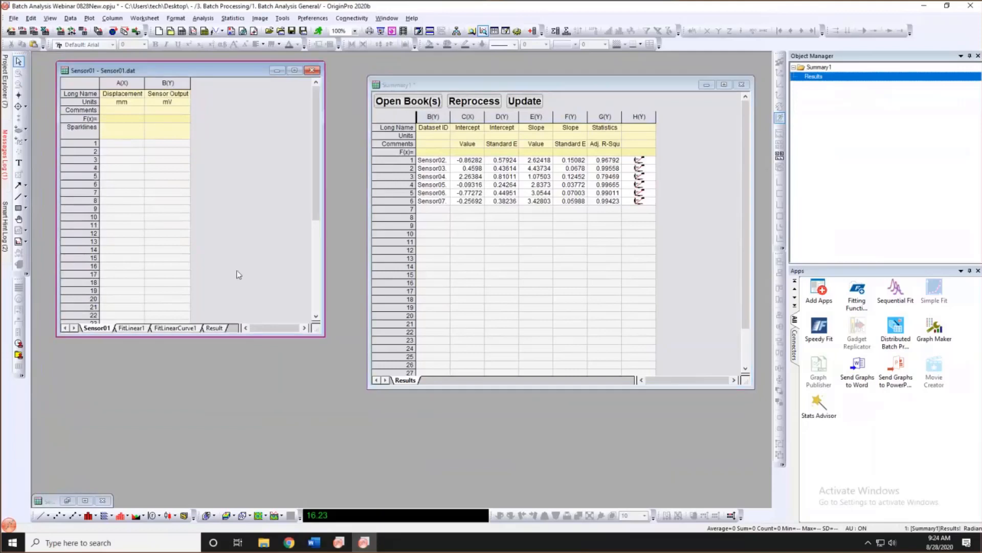
left_click(134, 328)
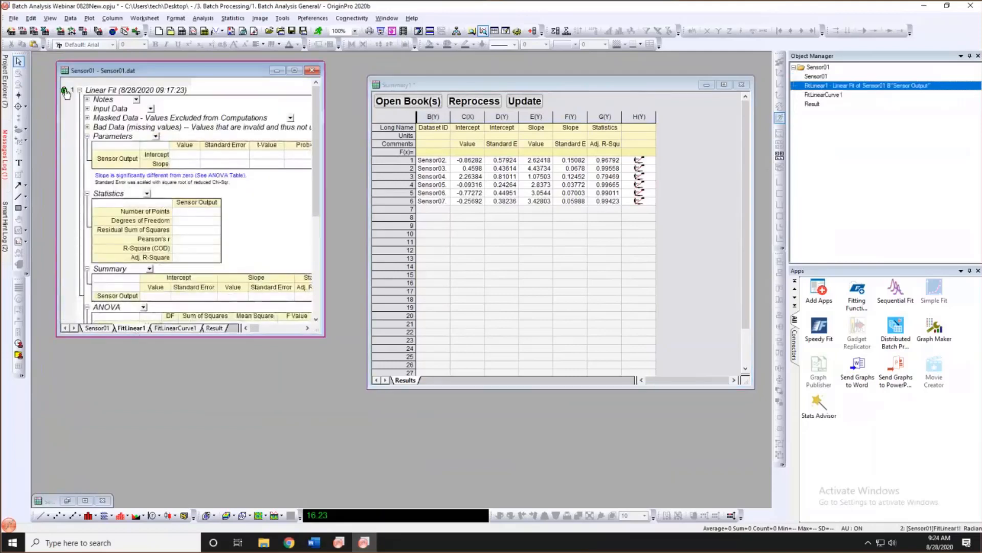
left_click(64, 93)
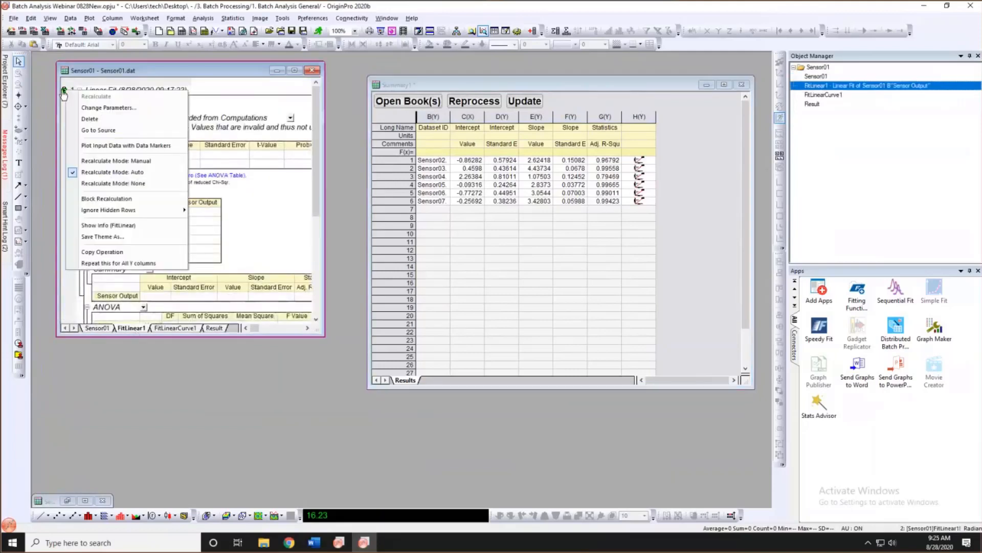
left_click(87, 108)
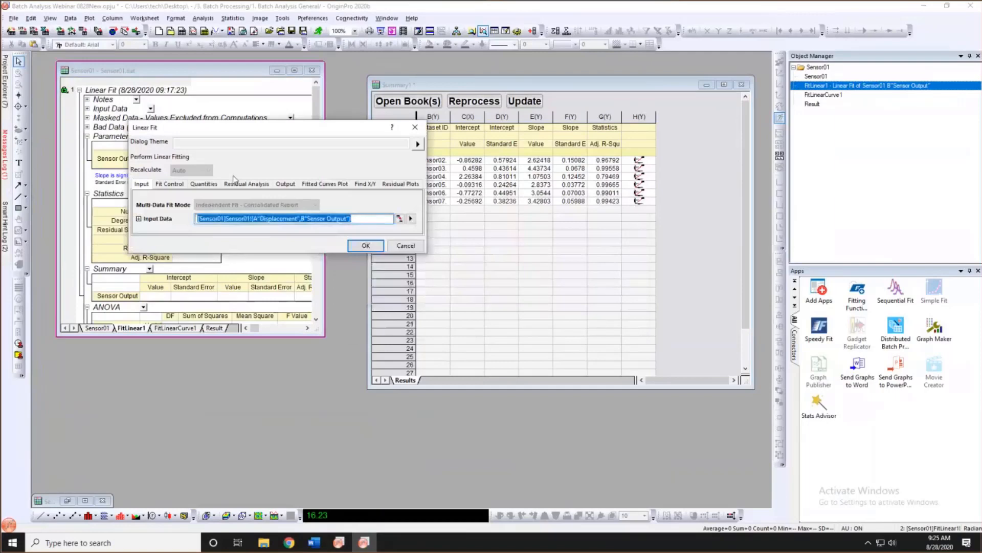
left_click(171, 184)
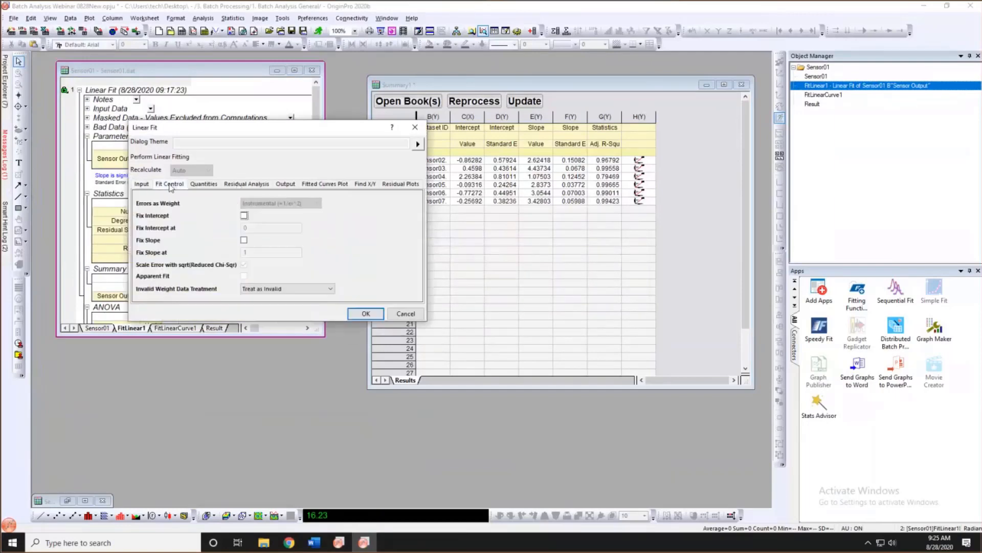
left_click(245, 215)
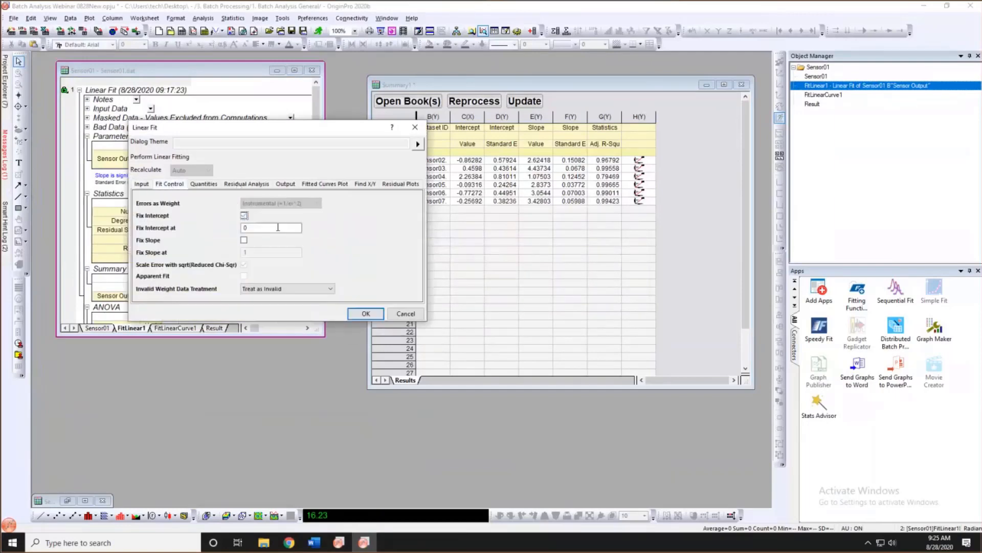
left_click(354, 314)
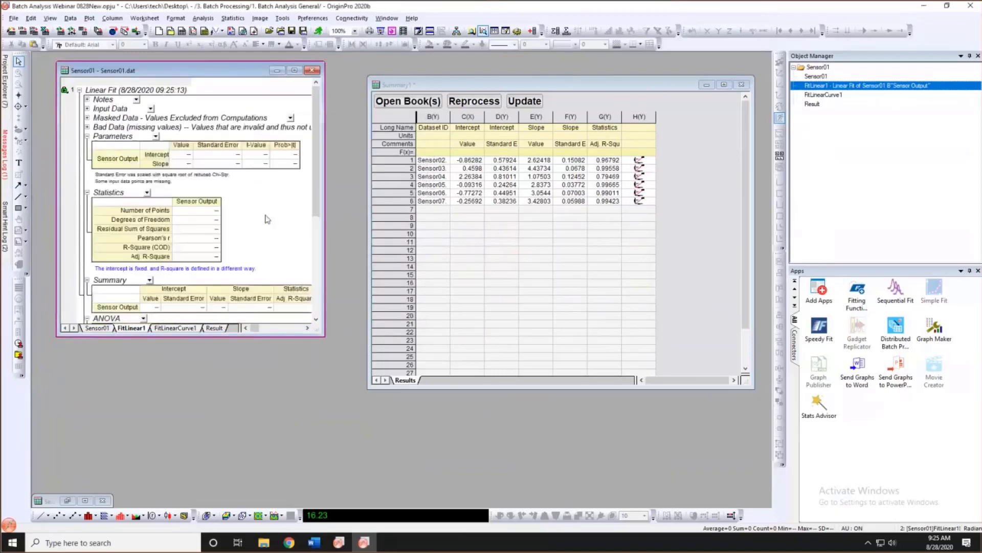
Save the Sensor01 workbook as analysis template LRTemplate in the Desktop's BatchAnalysis folder, replacing the existing file.
right_click(203, 87)
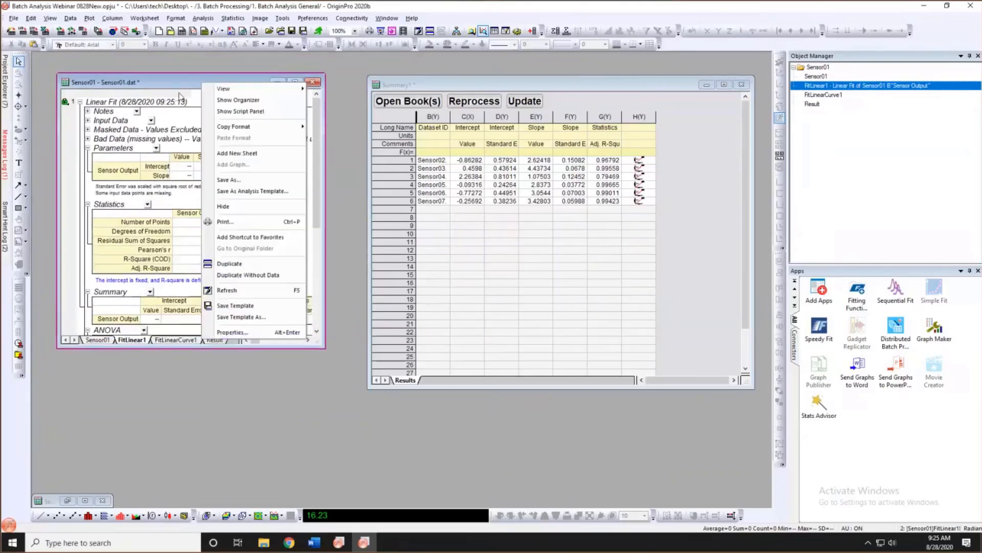
left_click(252, 192)
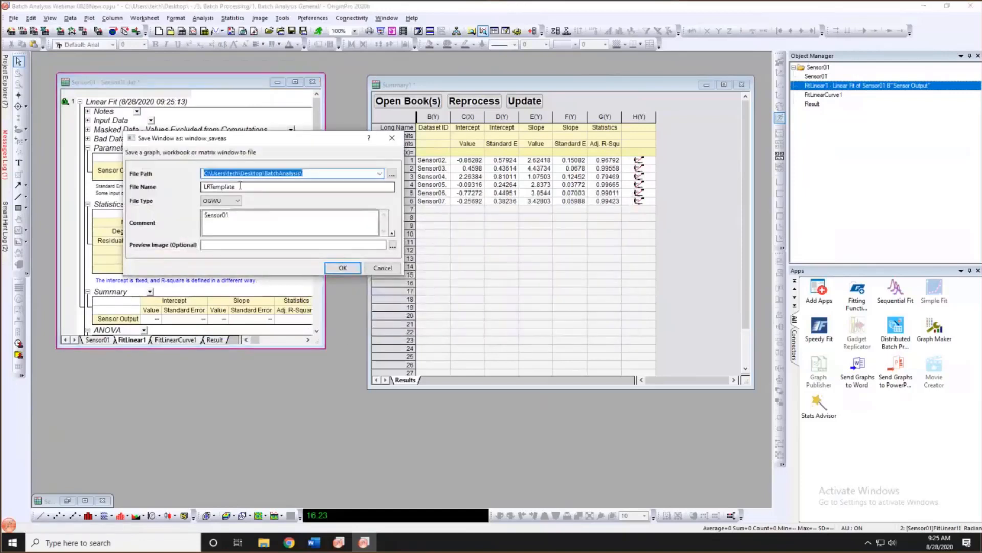
left_click(311, 173)
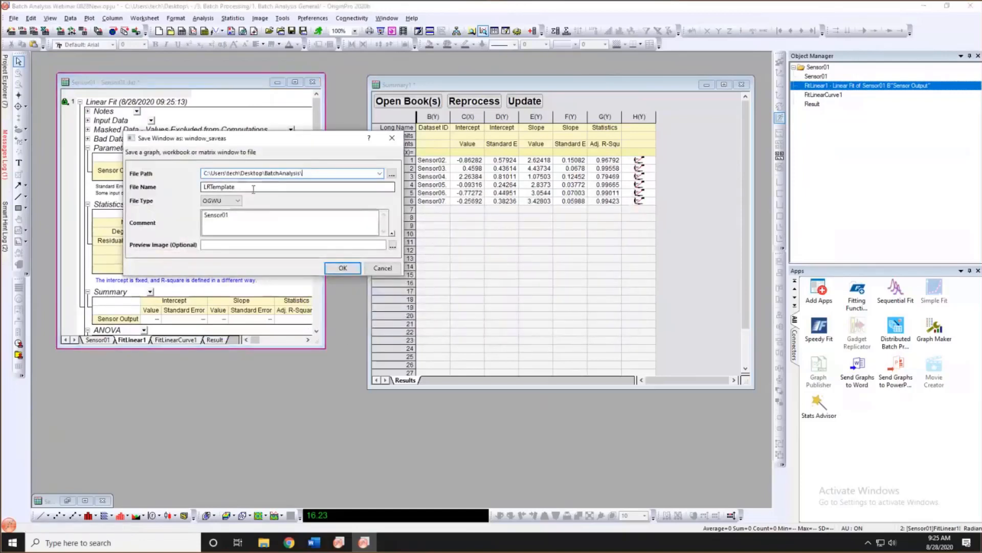
left_click(342, 268)
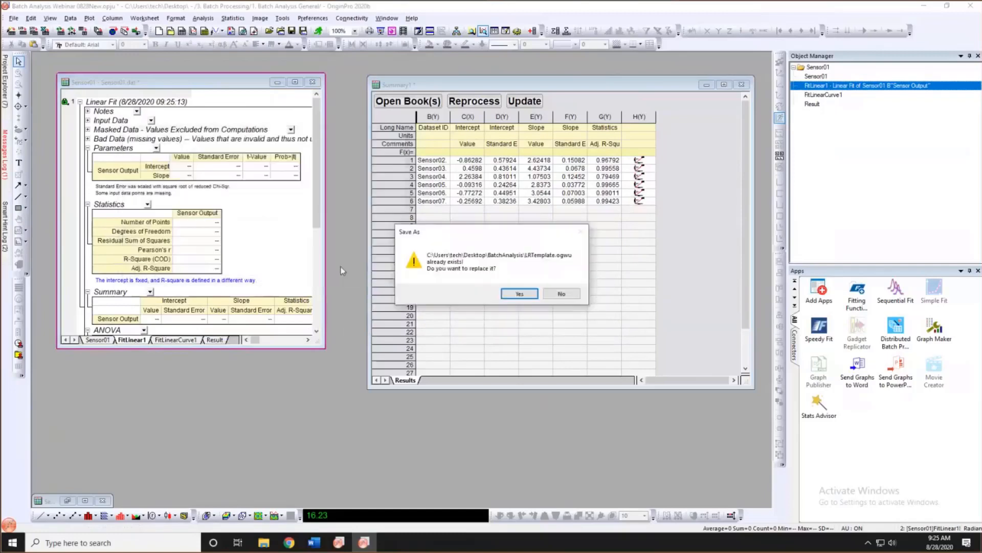
left_click(519, 293)
Move Summary1 closer to the Sensor01 workbook, reprocess all its files with the revised template, and slightly widen the Sensor01 window.
left_click_drag(478, 84, 463, 75)
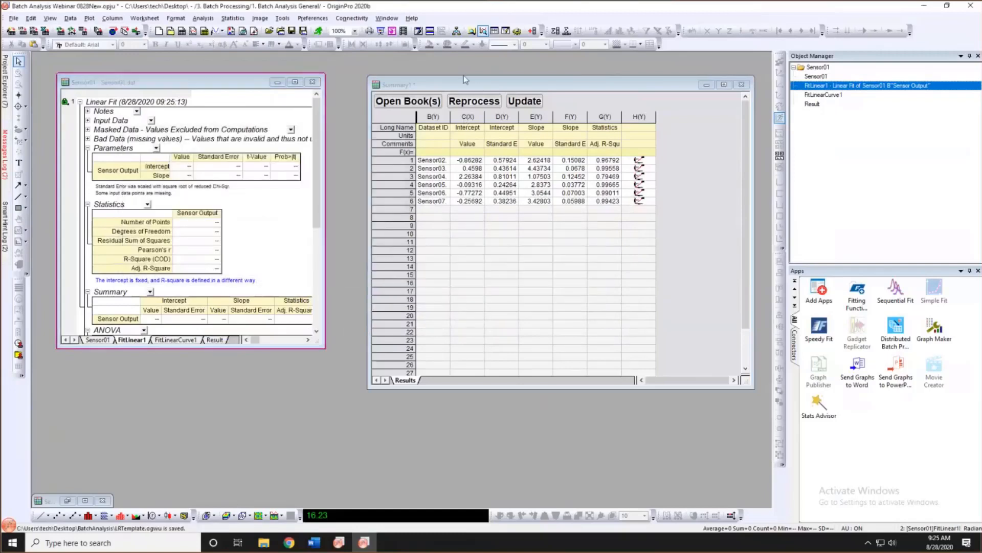
left_click(453, 94)
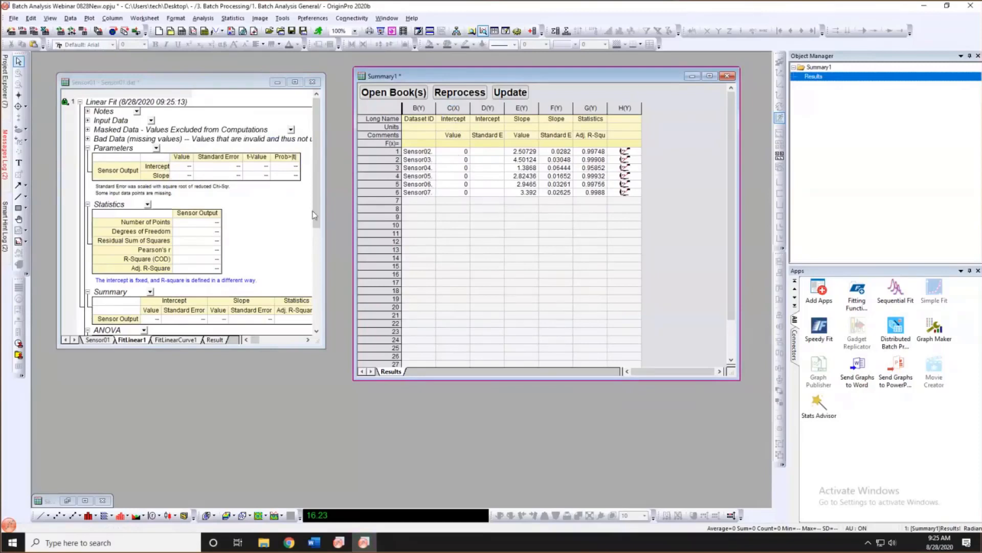
left_click_drag(325, 216, 332, 217)
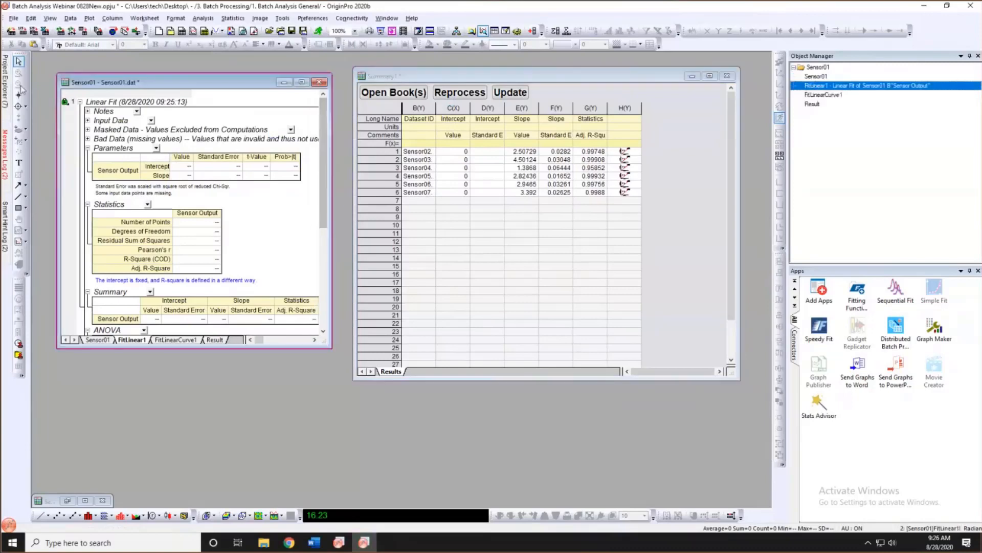
Open the project's 2. Clone Import folder, then reposition and enlarge its notes window so the instructions are fully readable.
mouse_move(5, 81)
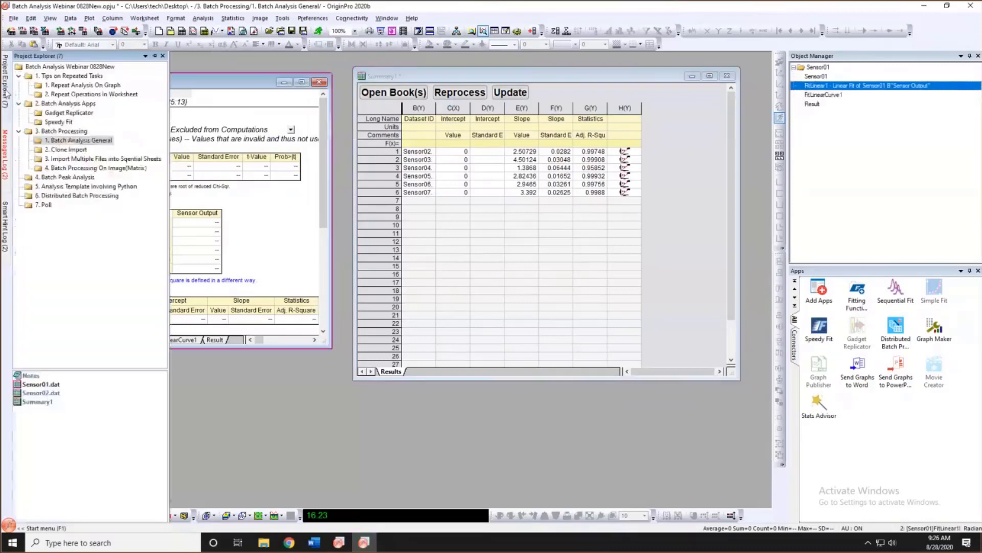
left_click(54, 149)
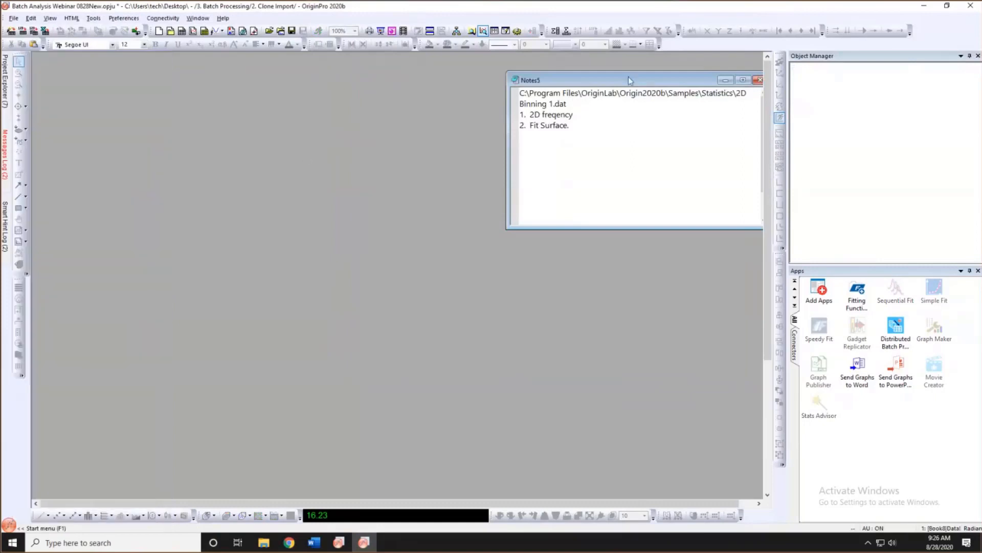
left_click_drag(614, 76, 581, 69)
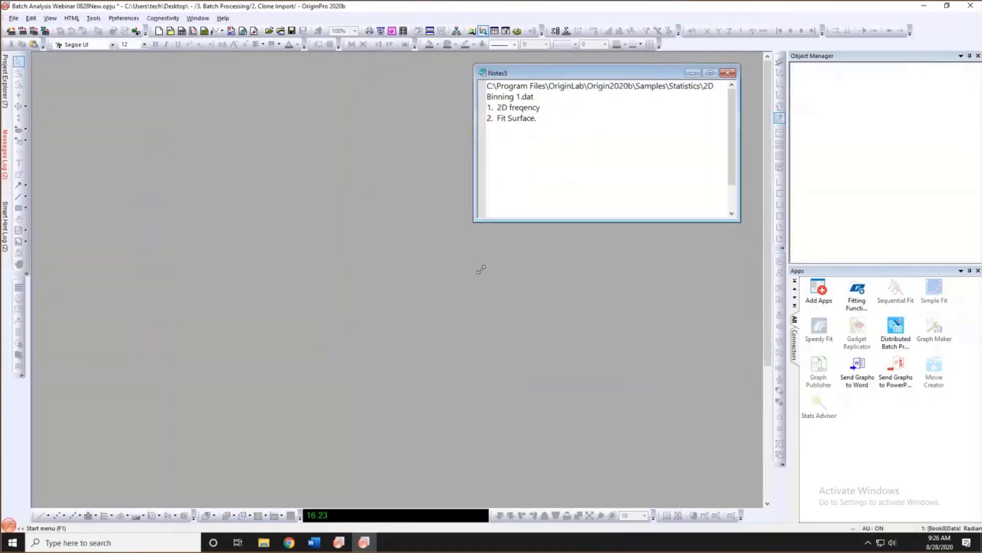
left_click_drag(481, 261, 480, 268)
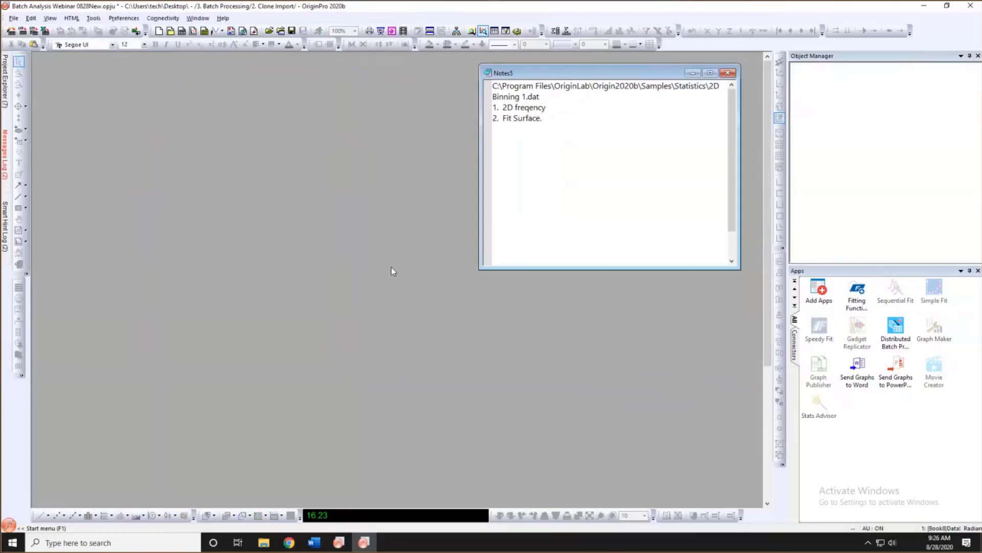
Create a new workbook, make its window taller, and copy the Samples\Statistics folder path from the notes.
left_click(182, 31)
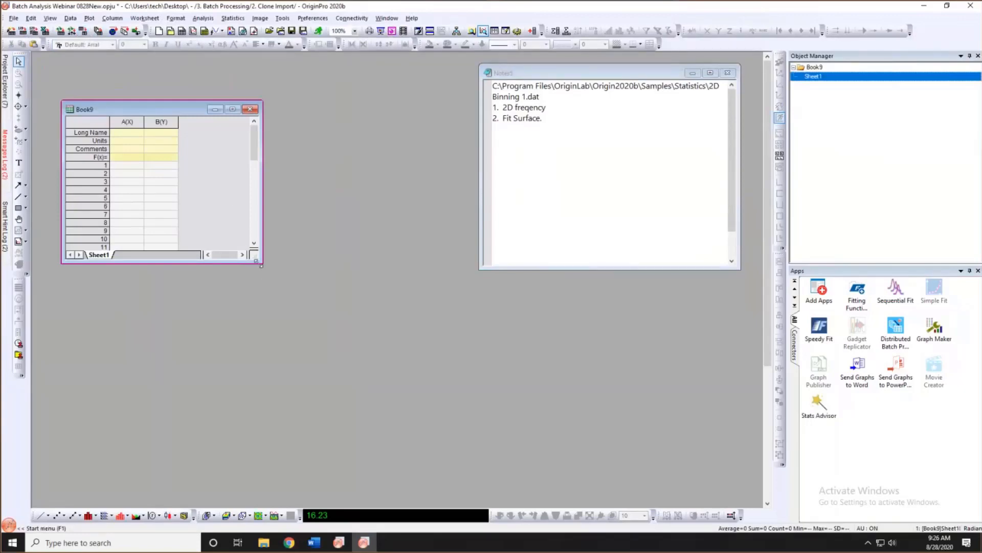
left_click_drag(262, 367, 261, 379)
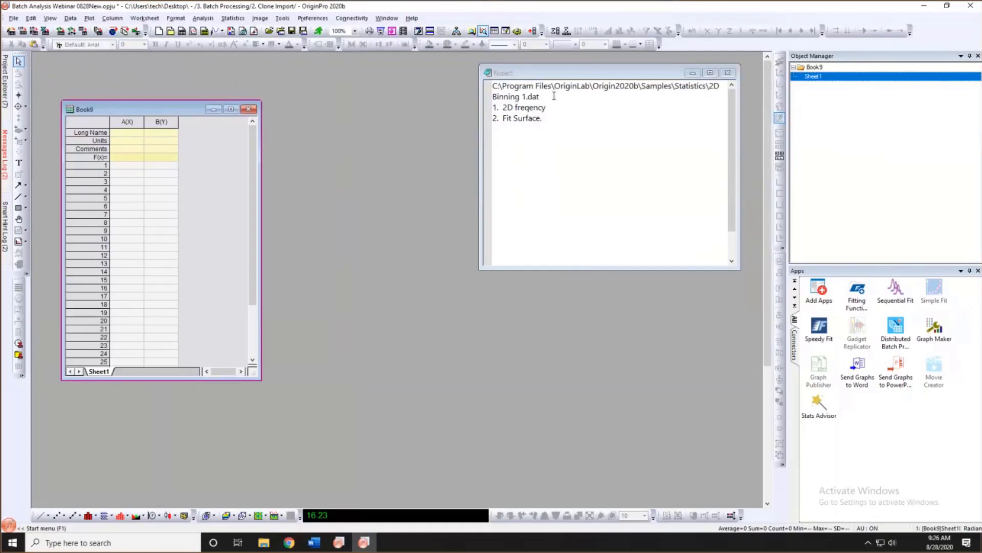
left_click(708, 86)
left_click_drag(709, 86, 494, 86)
key("ctrl+c")
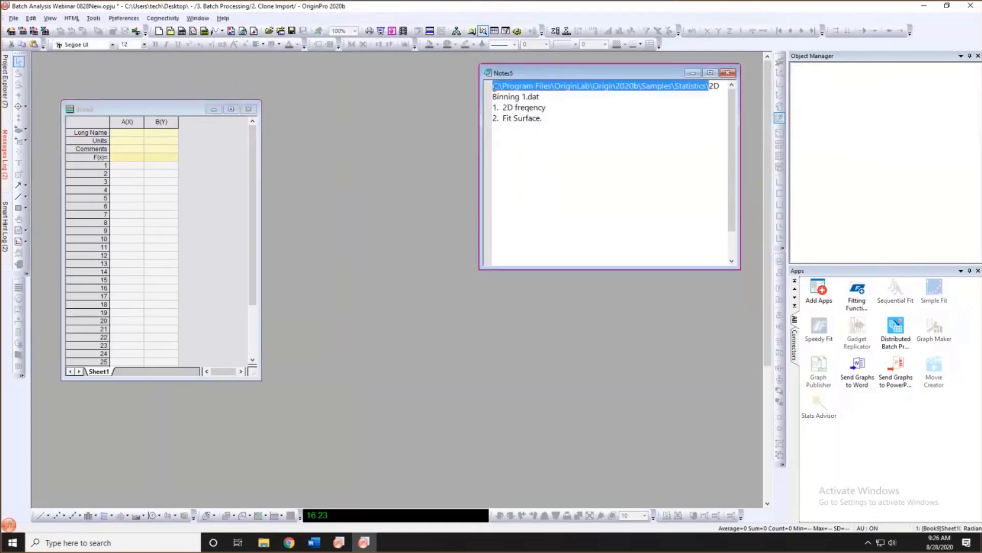
left_click(204, 140)
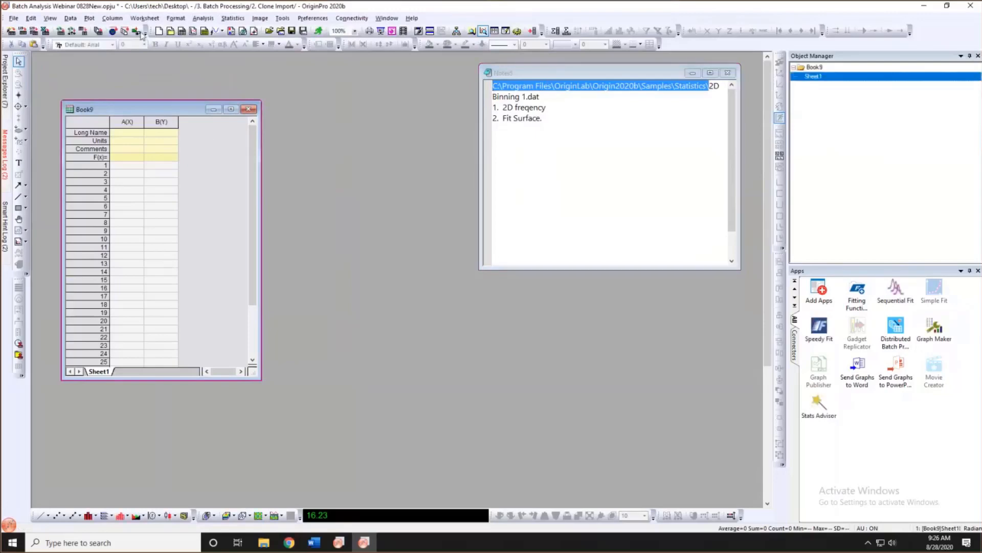
Import 2D Binning 1.dat from Origin's Samples\Statistics folder into the new workbook and shift the workbook slightly upward.
left_click(22, 31)
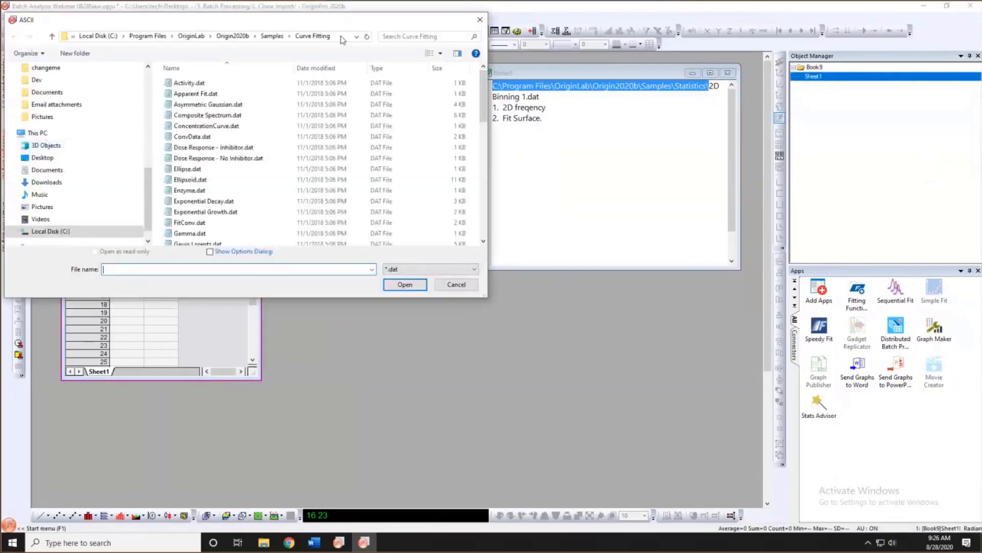
left_click(330, 36)
key("ctrl+v")
key("Return")
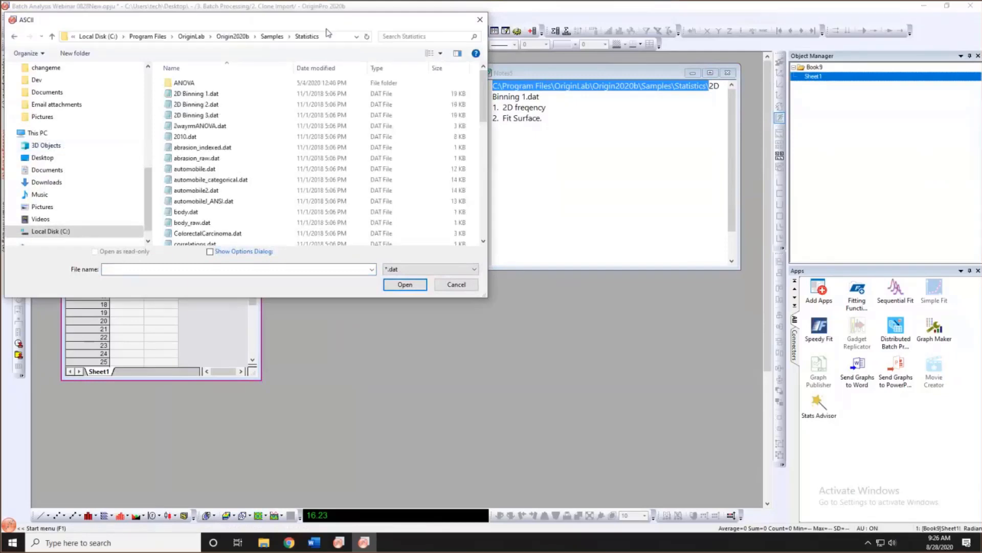
left_click(209, 94)
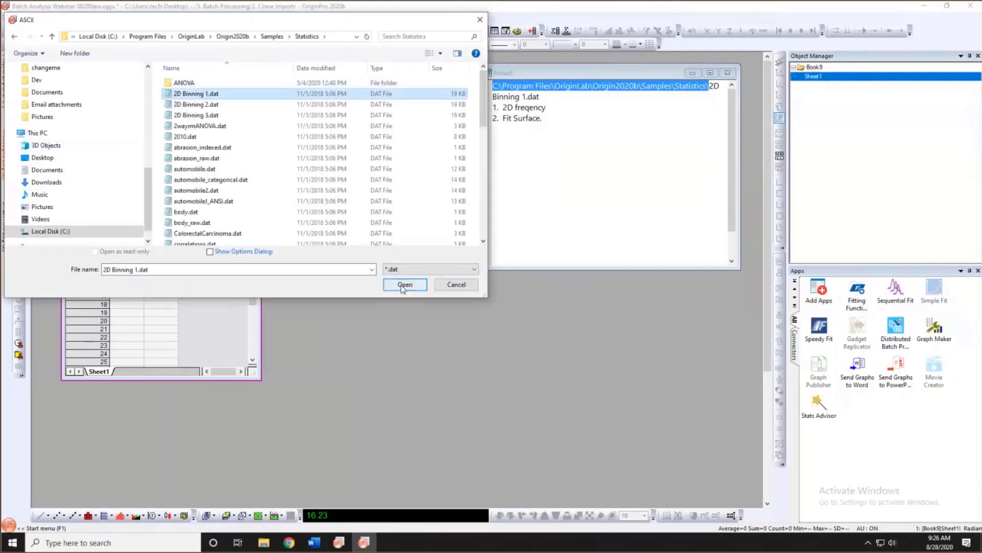
left_click(404, 285)
left_click_drag(167, 106, 164, 89)
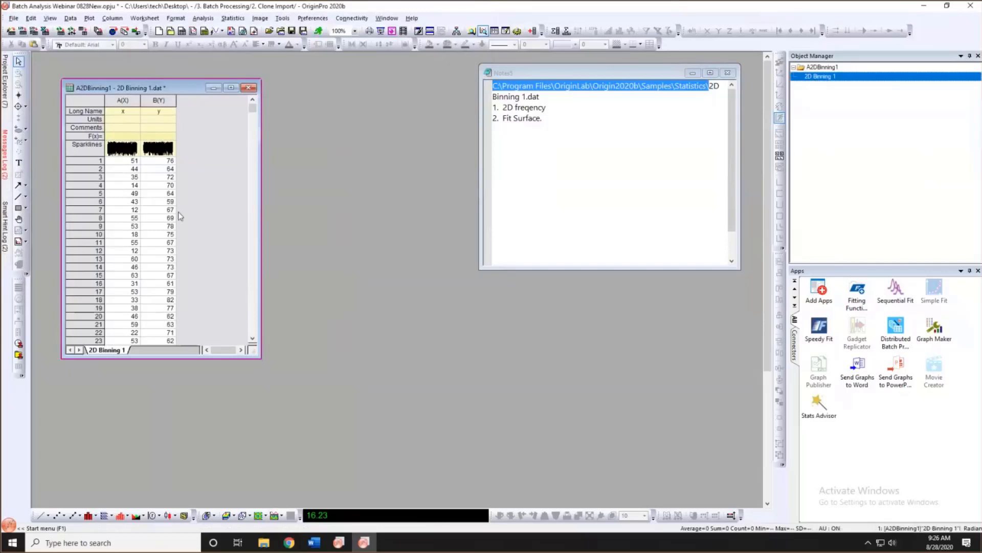
Start 2D Frequency Counts/Binning on the x and y columns and move its dialog closer to the workbook.
left_click(158, 100)
left_click(200, 126)
left_click(163, 101)
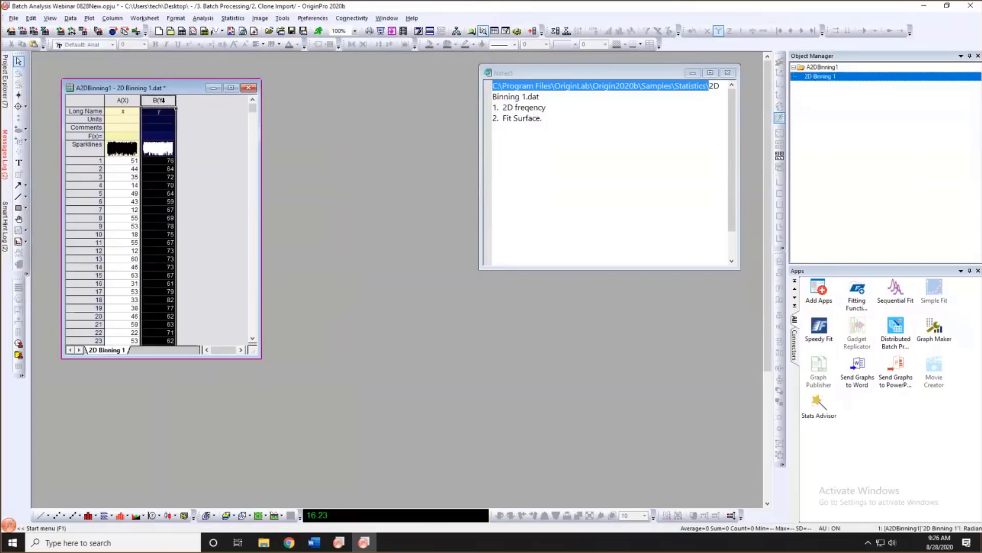
left_click(197, 123)
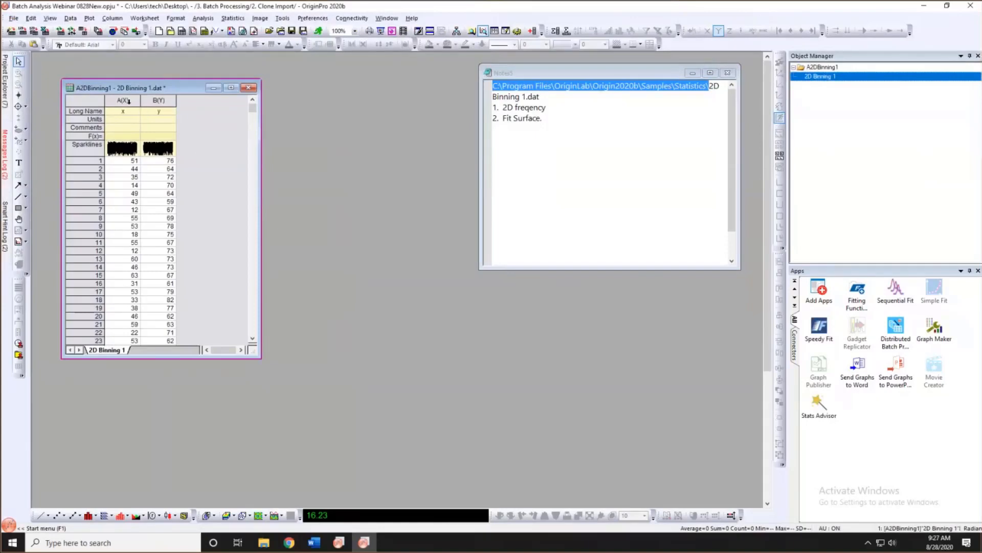
left_click_drag(123, 100, 158, 100)
left_click(233, 18)
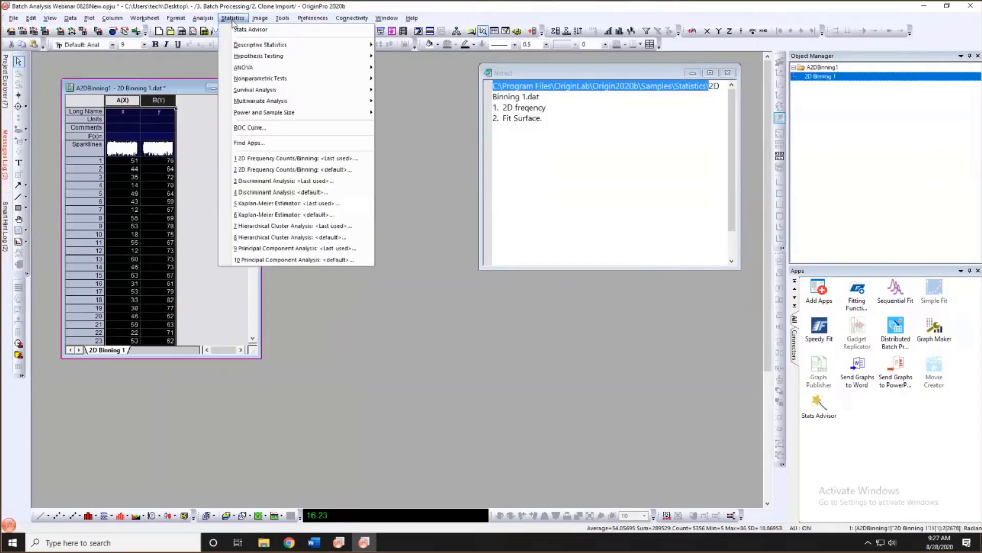
mouse_move(248, 47)
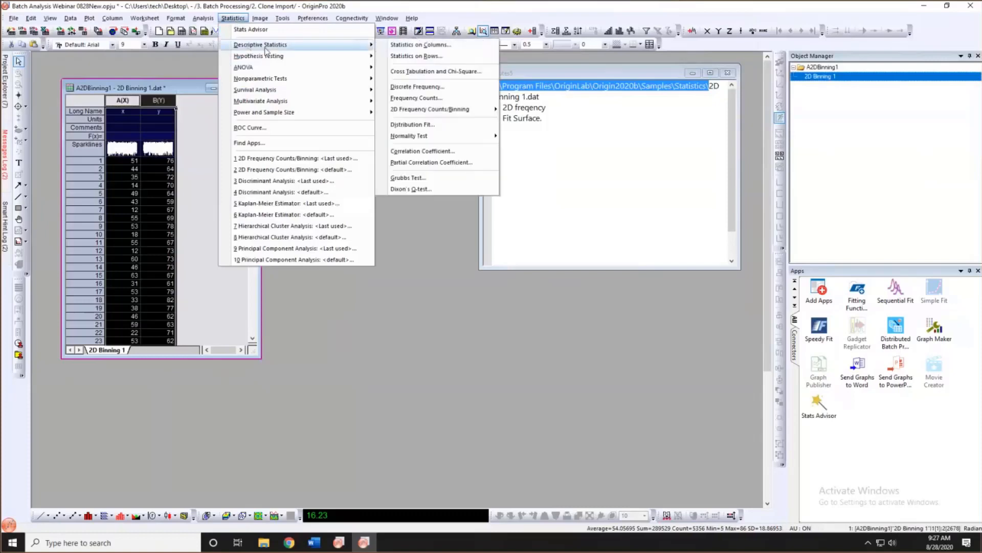
mouse_move(453, 110)
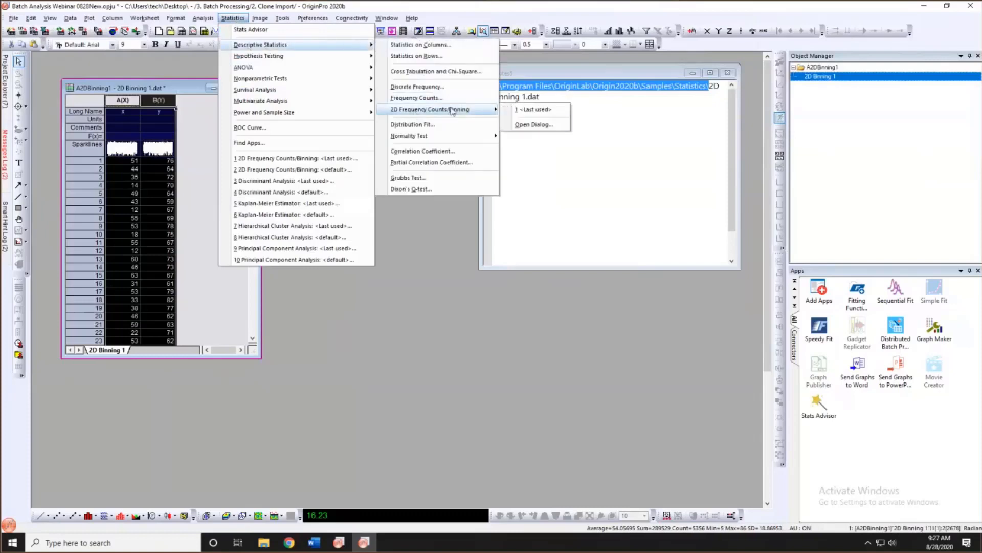
left_click(525, 124)
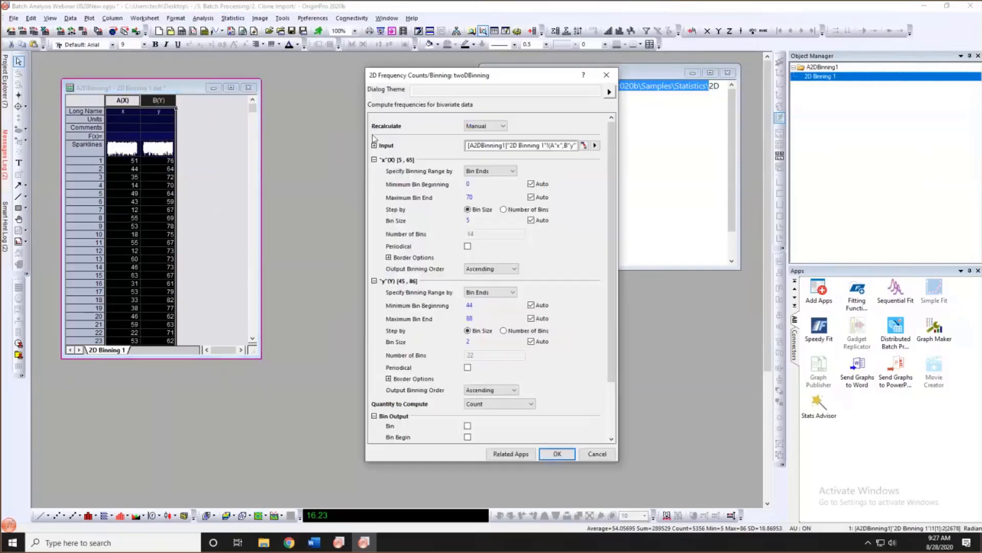
left_click_drag(433, 75, 358, 69)
Set the minimum bin beginning to 1 and the maximum bin end to 100 for both x and y.
left_click(456, 178)
double_click(410, 178)
type("1")
left_click(456, 191)
double_click(420, 193)
type("100")
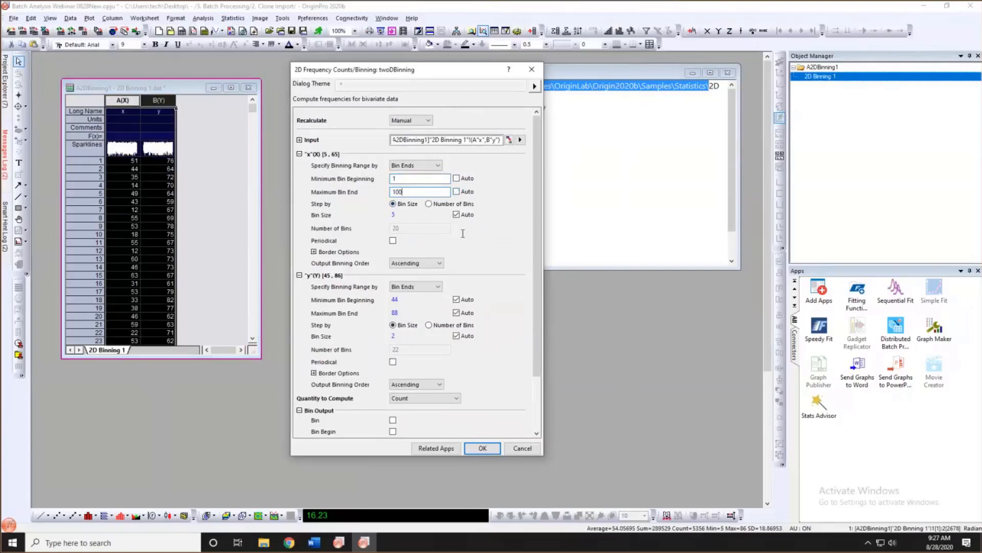
left_click(457, 299)
left_click(457, 313)
double_click(414, 300)
type("1")
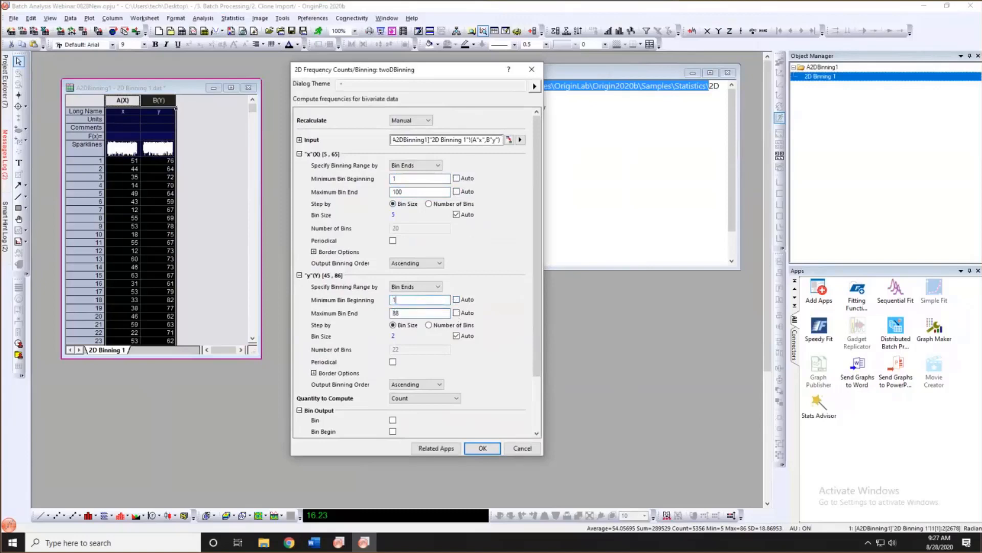
type("100")
Output the binning counts to a new matrix instead of a worksheet and run the computation.
scroll(473, 258, "down", 1)
scroll(473, 258, "down", 1)
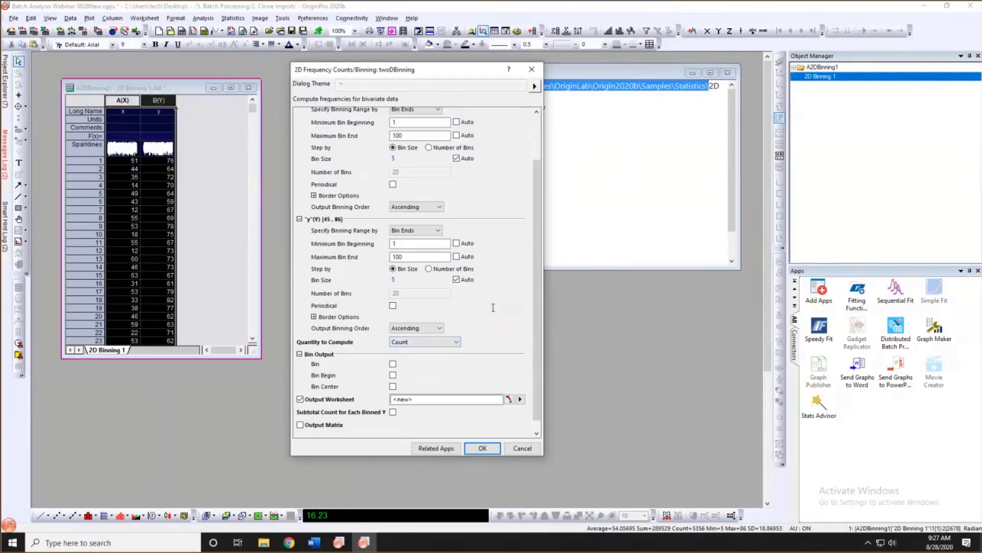
scroll(494, 306, "down", 1)
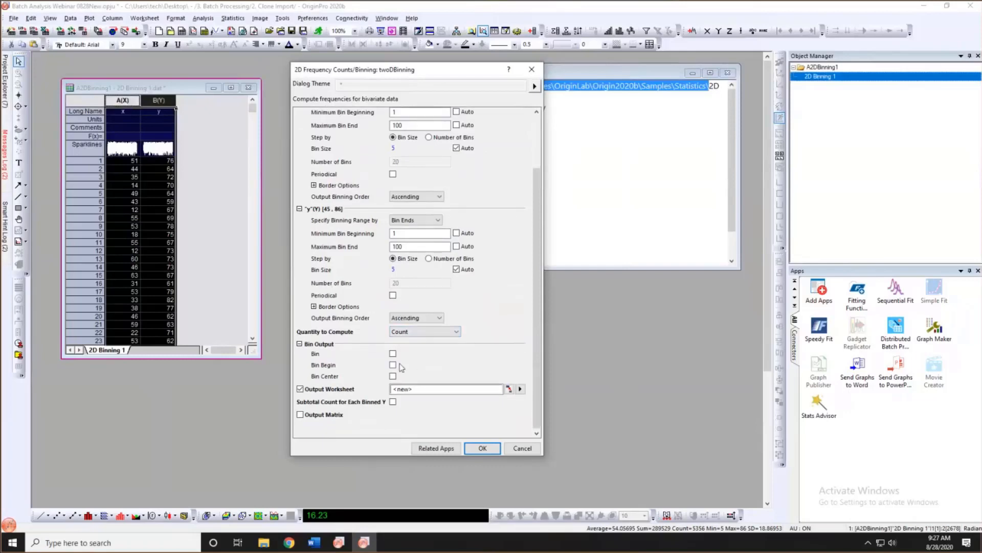
left_click(301, 389)
left_click(307, 416)
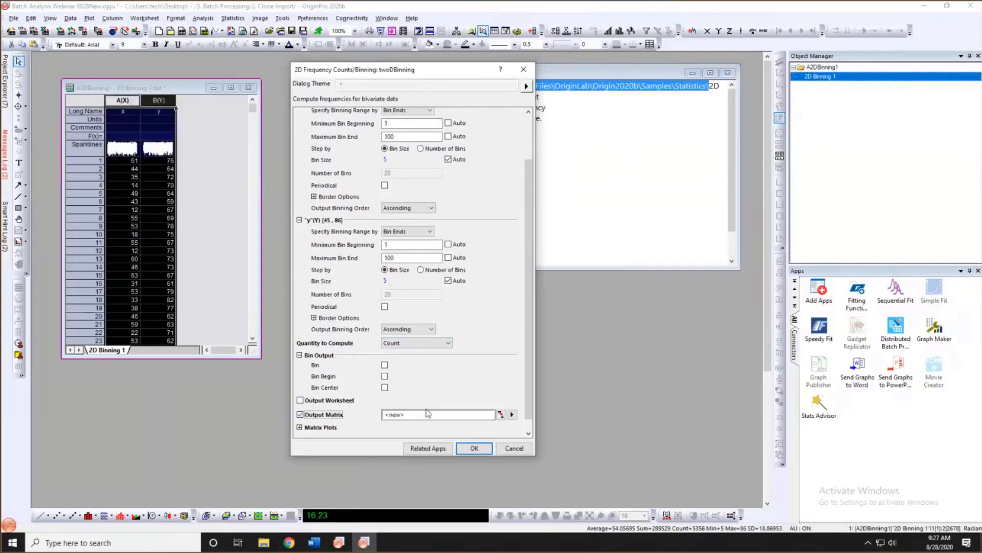
left_click(467, 450)
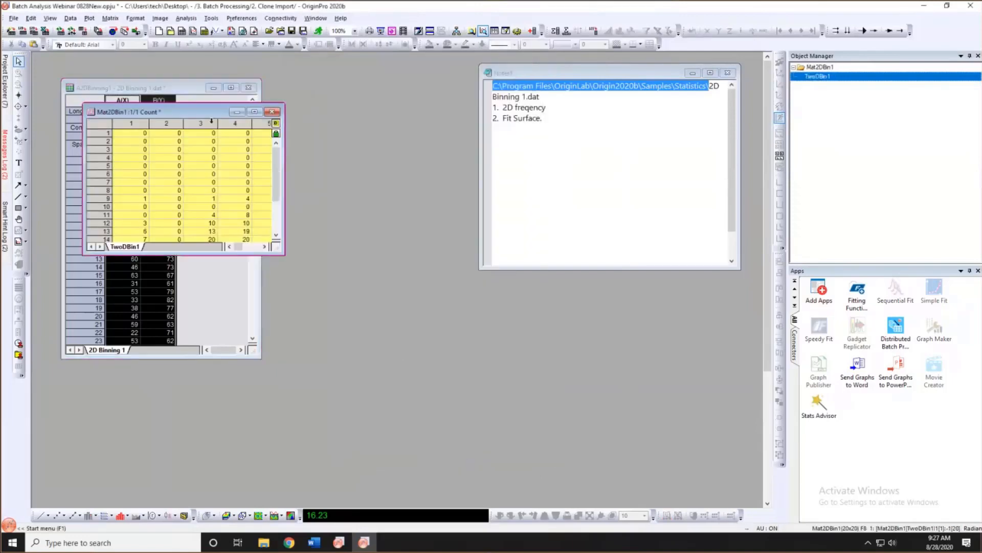
Enlarge the count matrix window until all 20 rows show and position it over the source workbook.
left_click_drag(209, 115, 318, 91)
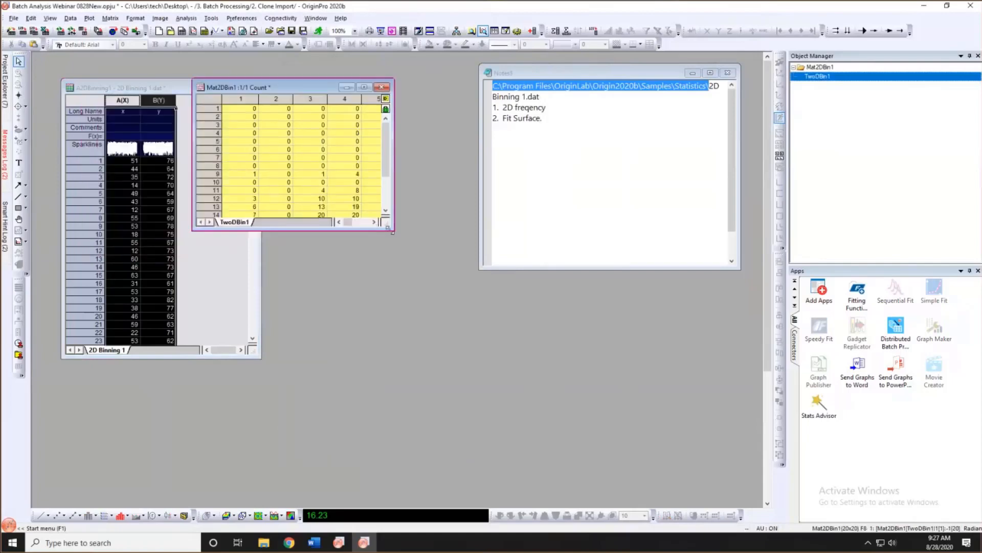
left_click_drag(554, 348, 571, 332)
left_click_drag(271, 88, 192, 75)
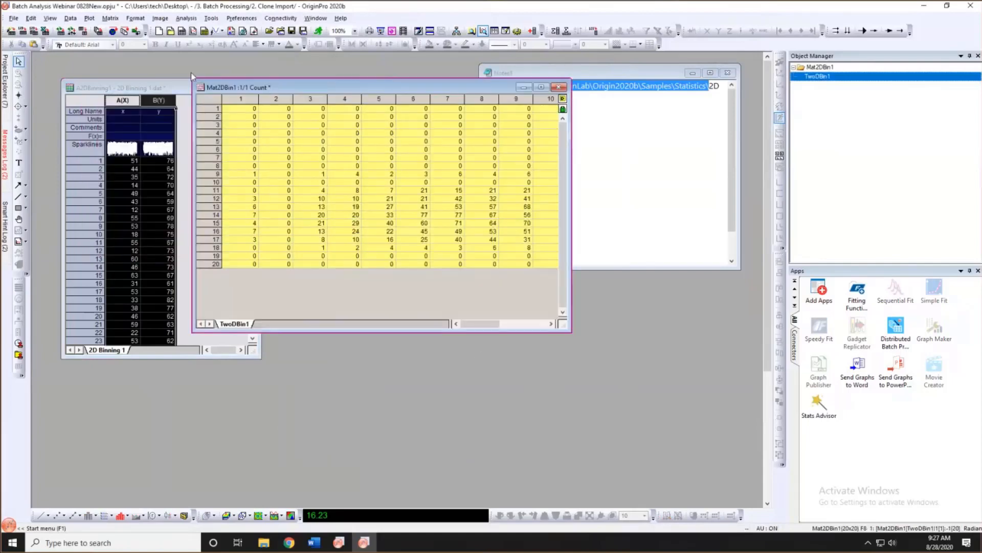
left_click_drag(114, 319, 126, 294)
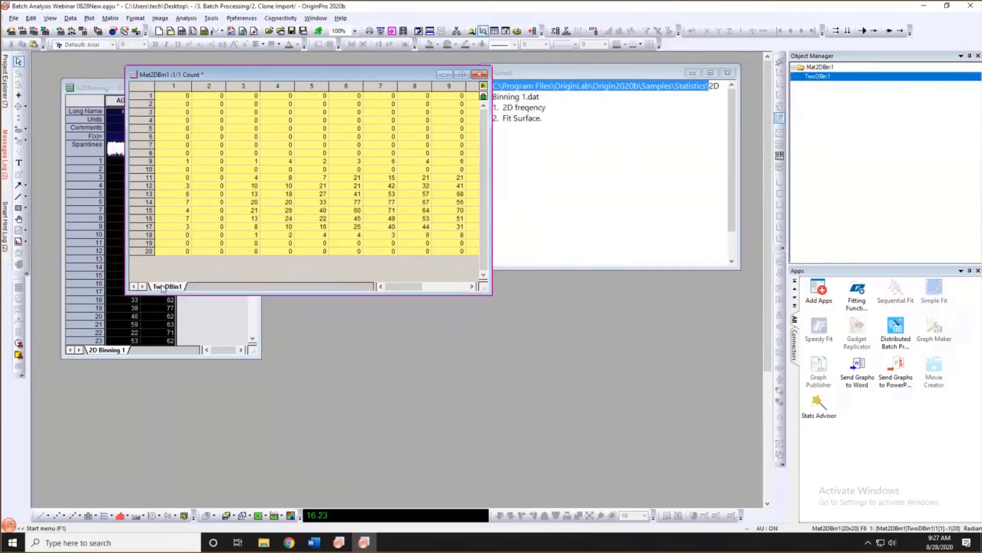
Plot the count matrix as a contour graph, apply Color Scale without Contour Lines, and move the graph over the matrix.
left_click(243, 481)
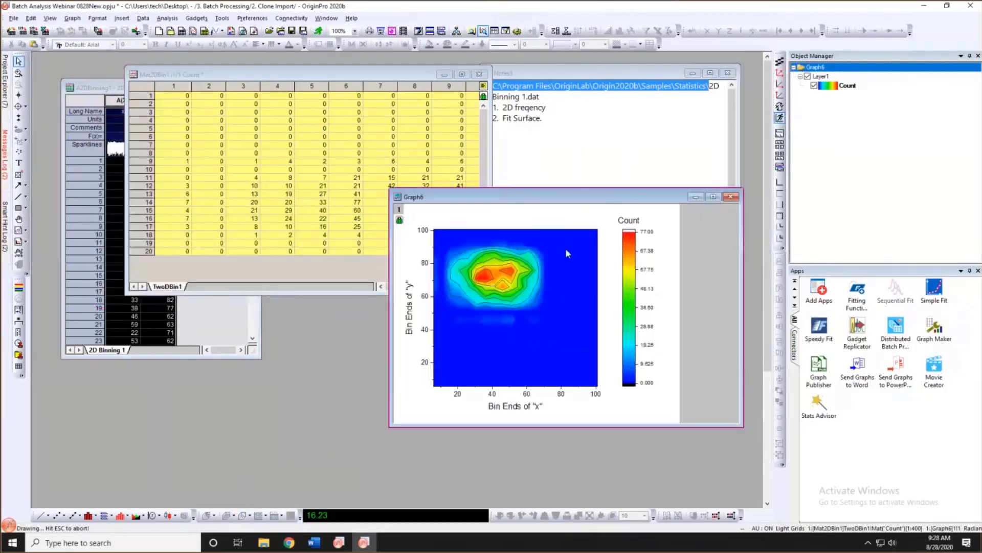
left_click(566, 248)
left_click(577, 231)
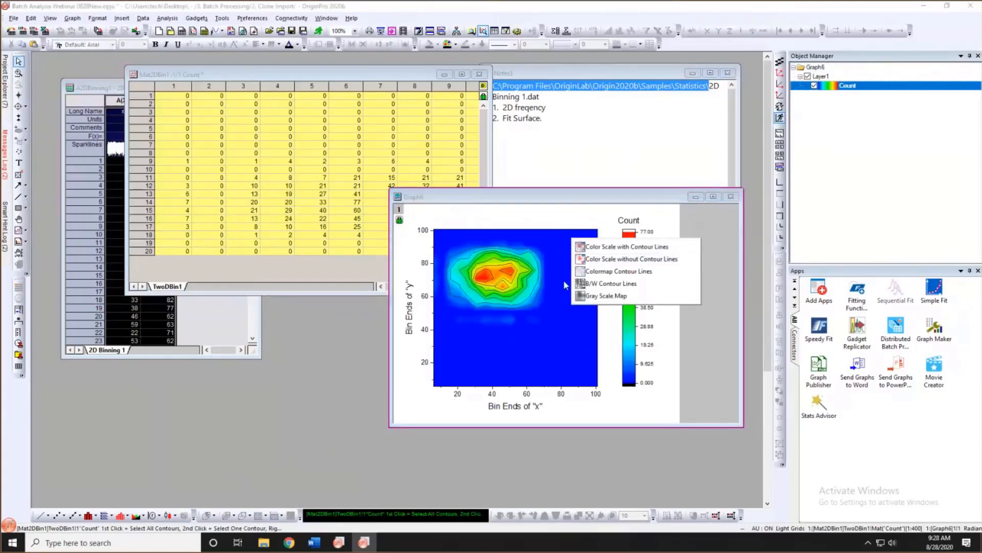
left_click(597, 263)
left_click_drag(496, 203, 353, 155)
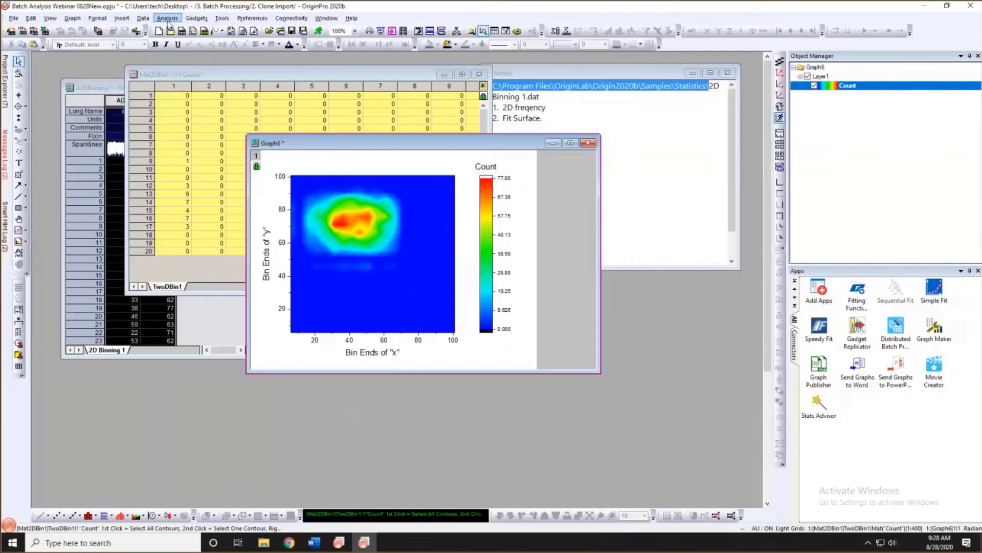
Start a Nonlinear Surface Fit on the contour graph with the Gaussian2D function and move the dialog aside.
left_click(169, 19)
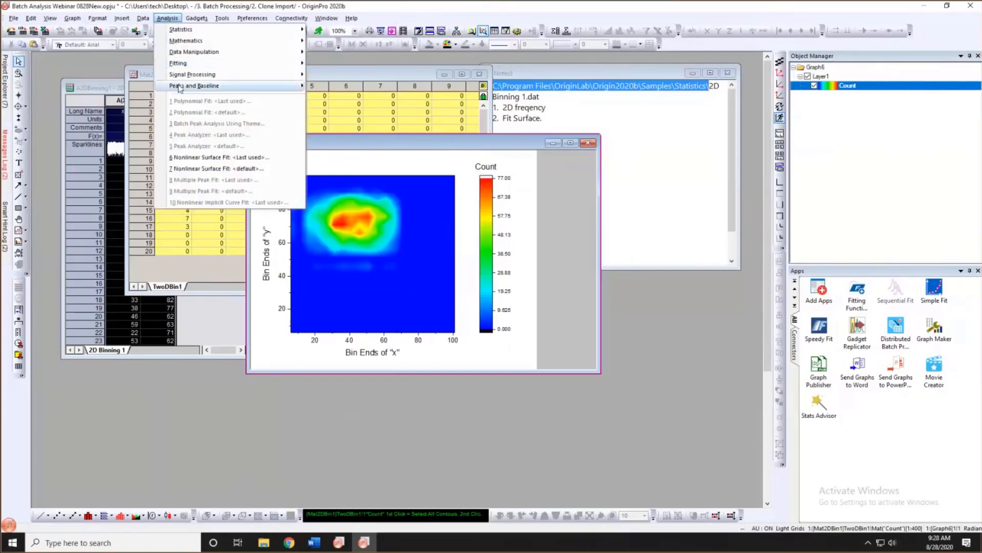
mouse_move(189, 63)
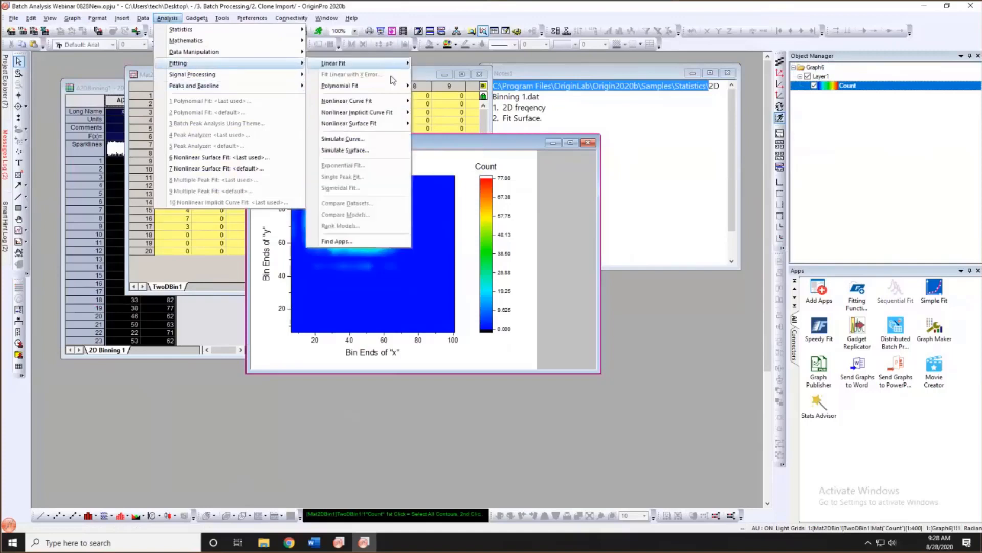
mouse_move(349, 127)
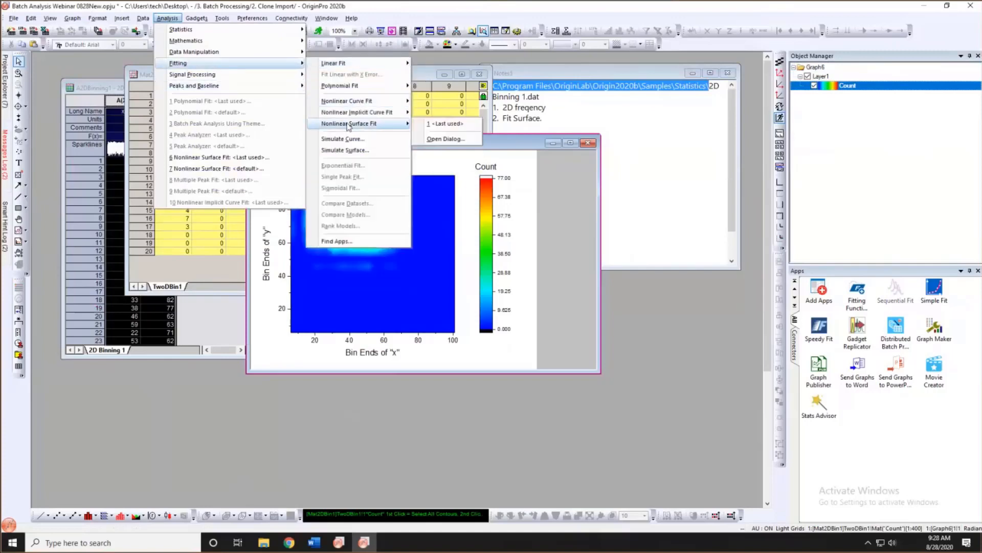
left_click(458, 141)
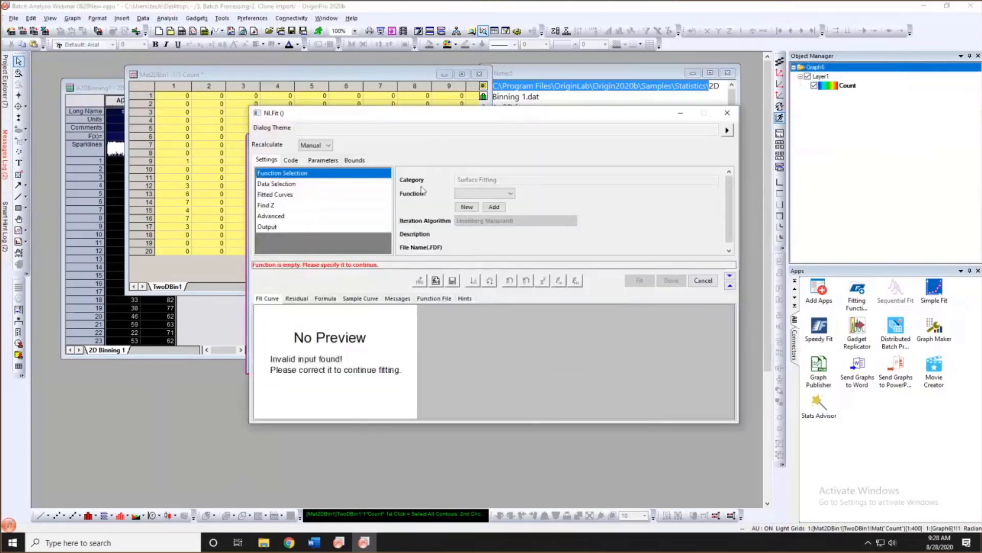
left_click(497, 194)
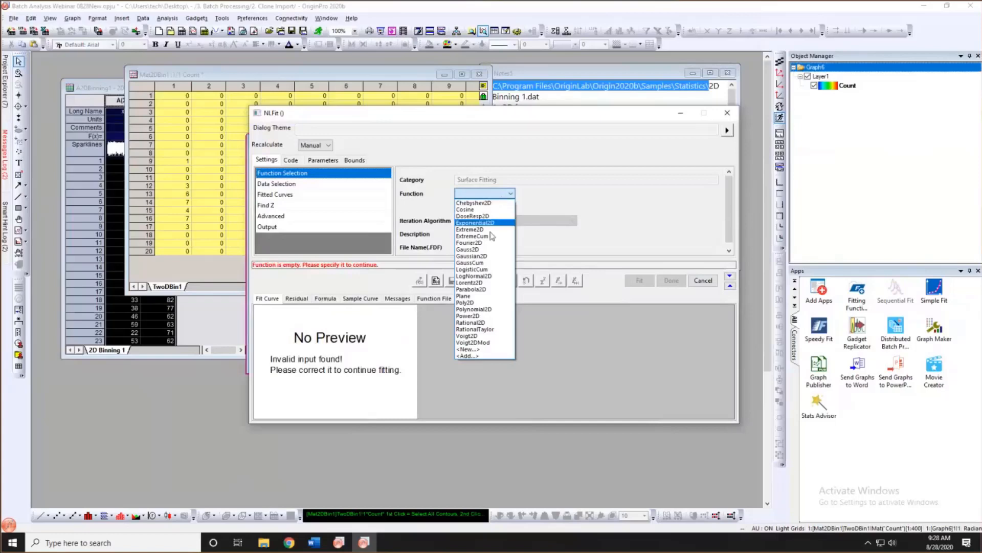
left_click(481, 256)
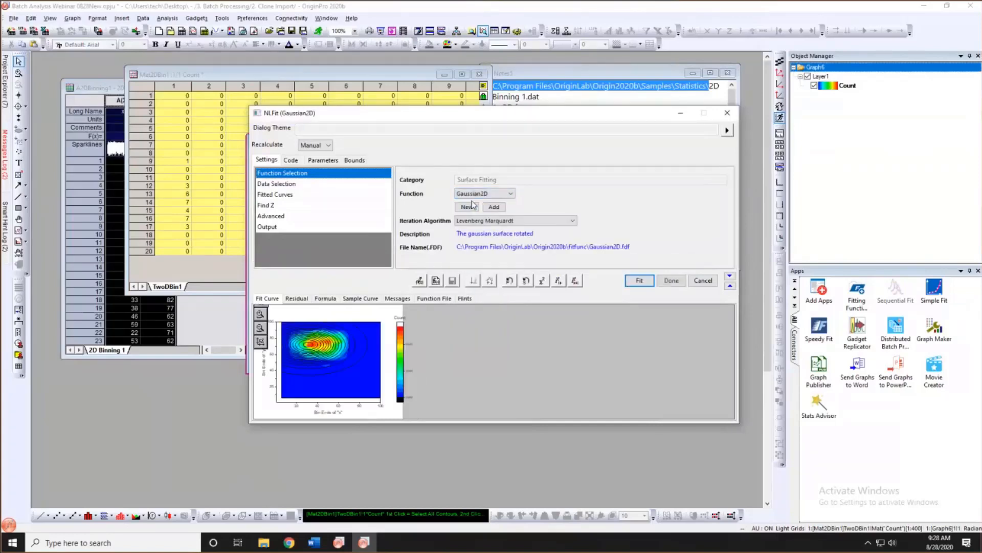
left_click_drag(466, 118, 549, 119)
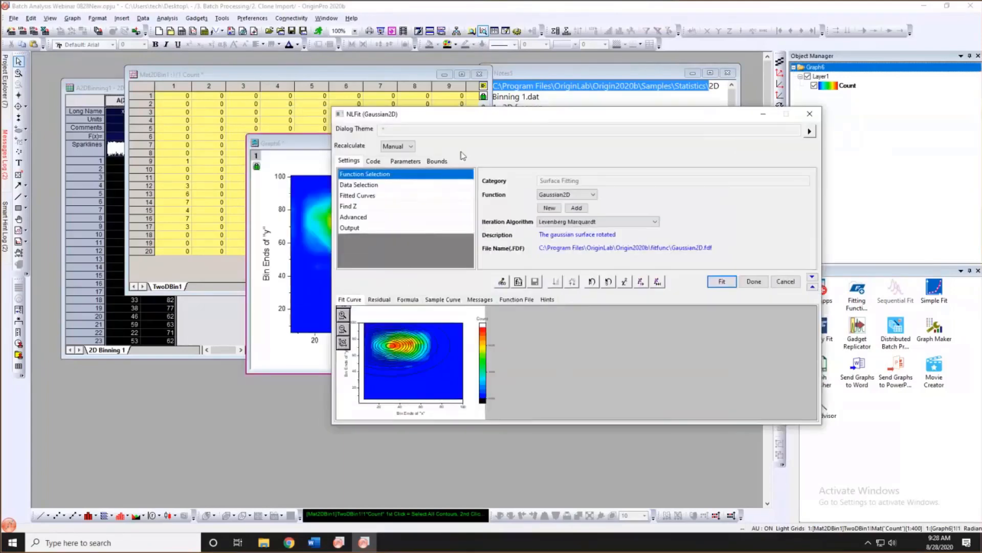
Set the fit's result table on graphs to None, fit until converged, and output the fit report.
left_click(368, 227)
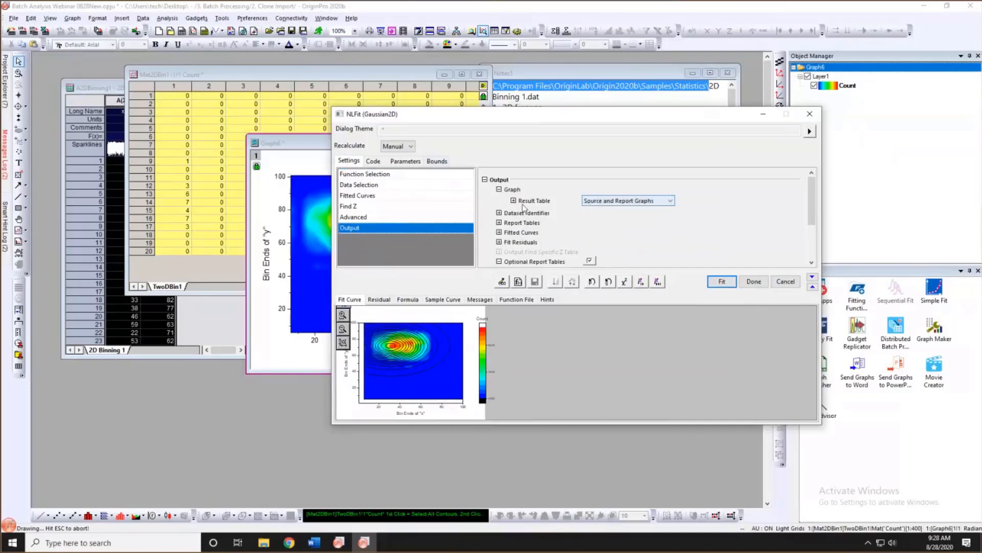
left_click(612, 203)
left_click(603, 208)
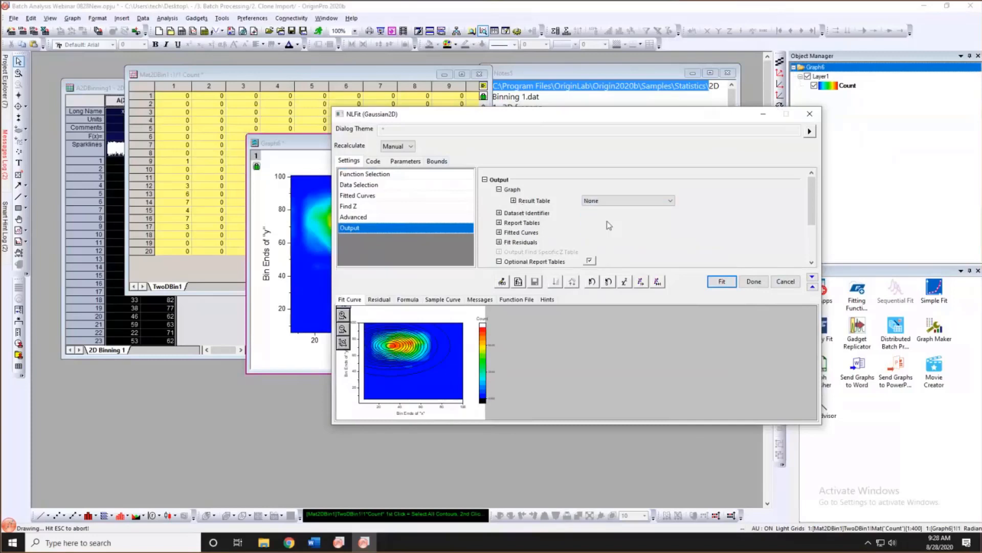
left_click(657, 281)
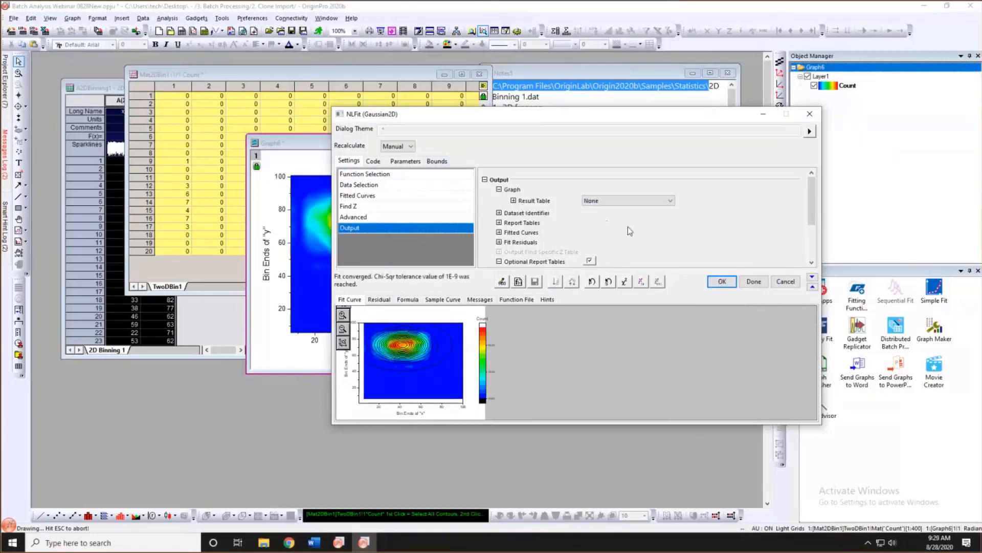
left_click_drag(622, 118, 702, 117)
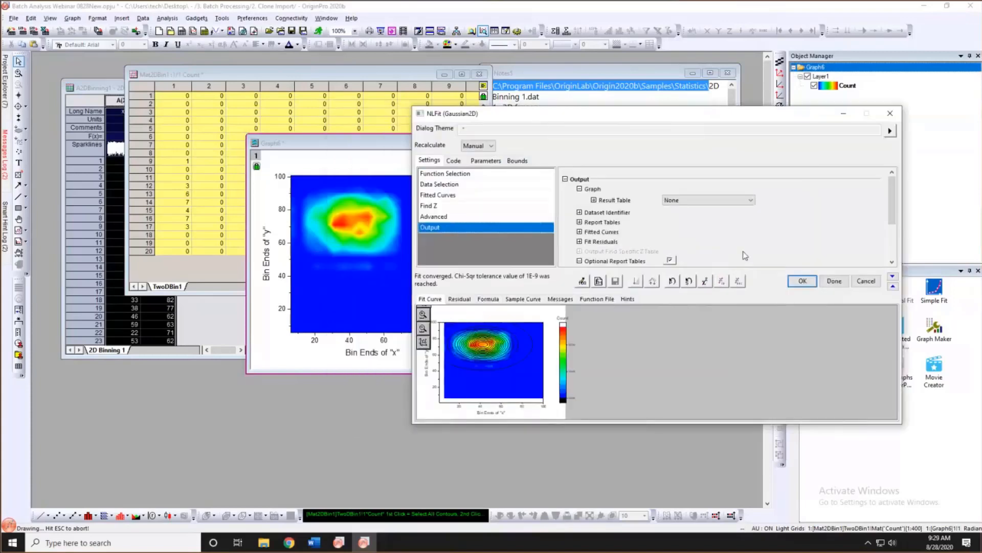
left_click(801, 281)
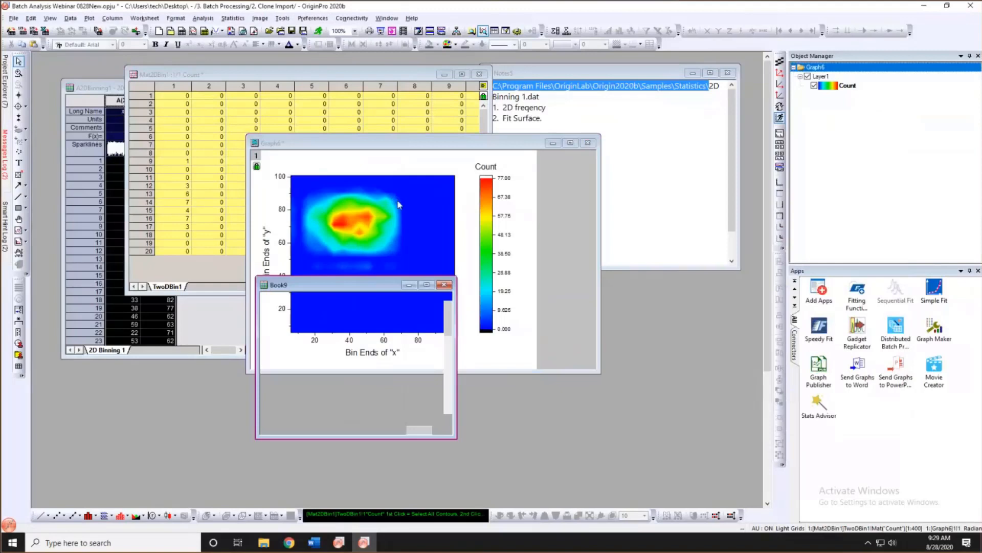
Arrange the fit report and contour graph clear of the count matrix, and enlarge the report to show more parameter columns and rows.
left_click_drag(360, 284, 564, 86)
left_click(415, 145)
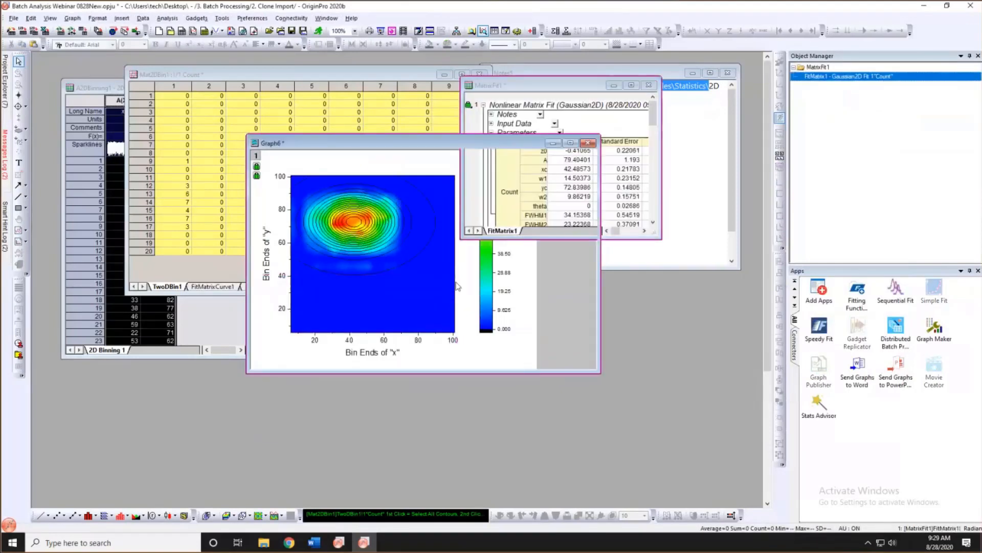
left_click_drag(251, 142, 436, 284)
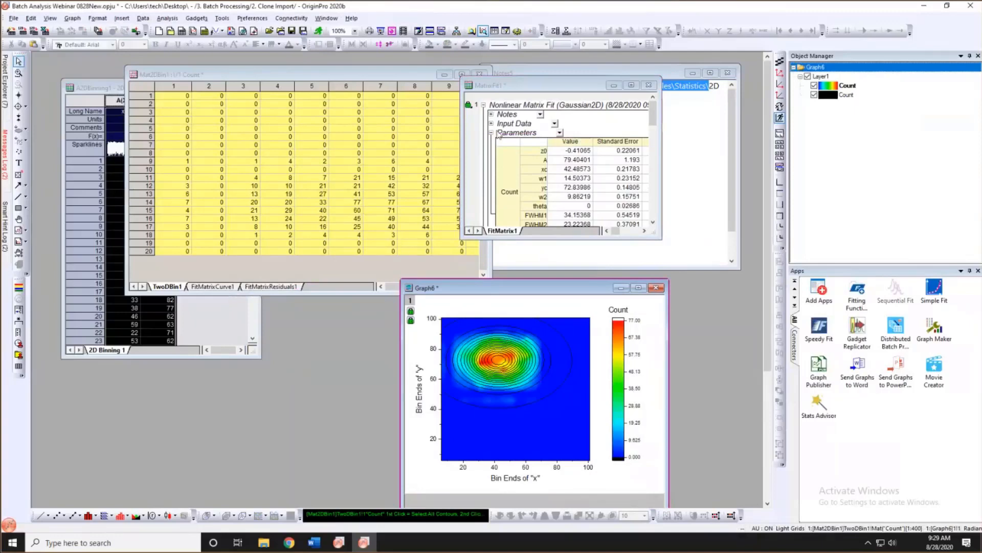
left_click_drag(548, 84, 592, 76)
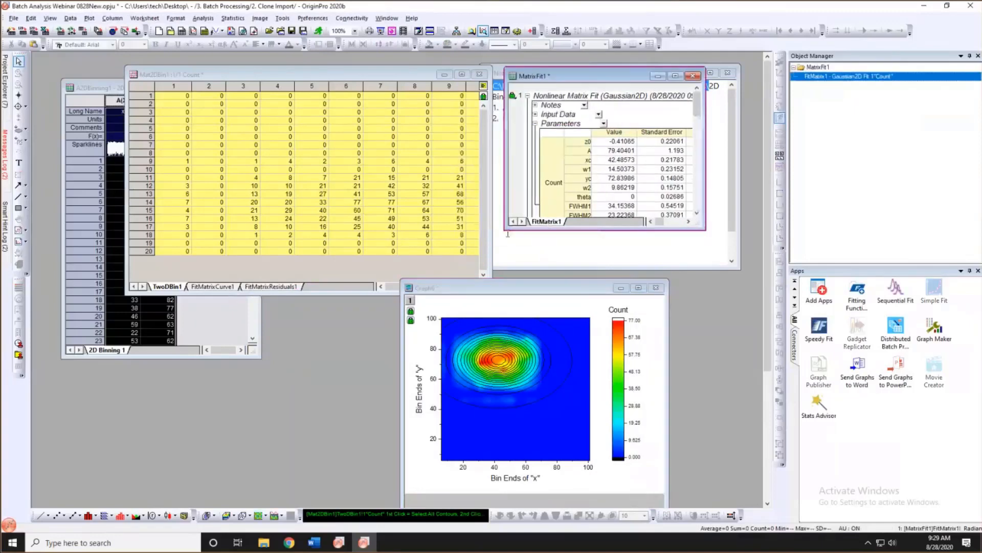
left_click_drag(504, 230, 377, 245)
Temporarily hide the fitted surface plot and apply the Lite Magenta palette to the original Count contour plot.
left_click(814, 95)
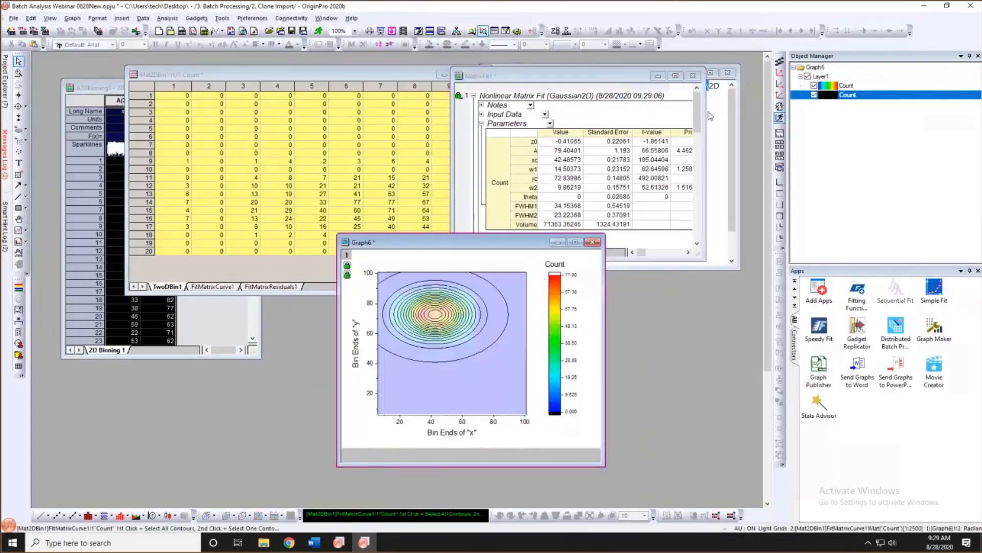
left_click(494, 286)
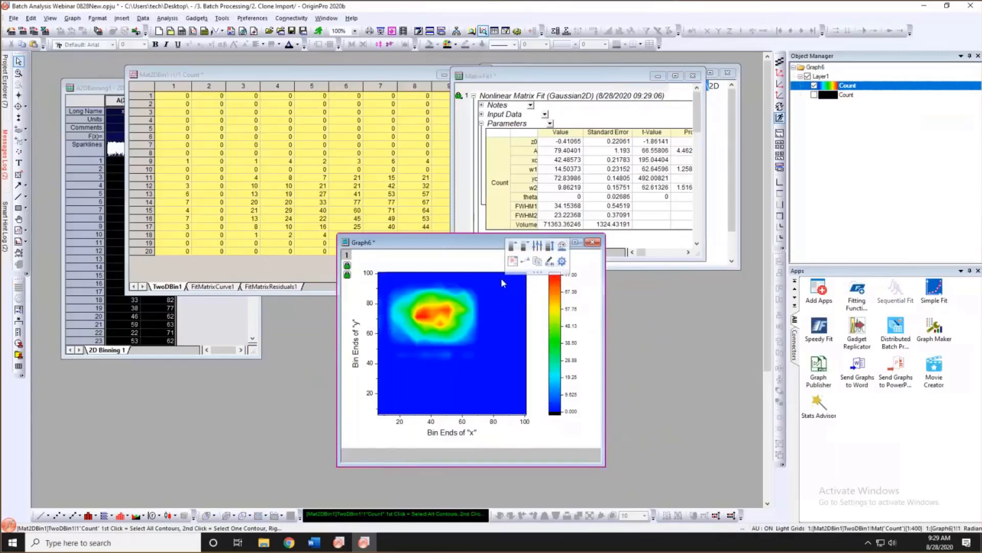
left_click(562, 246)
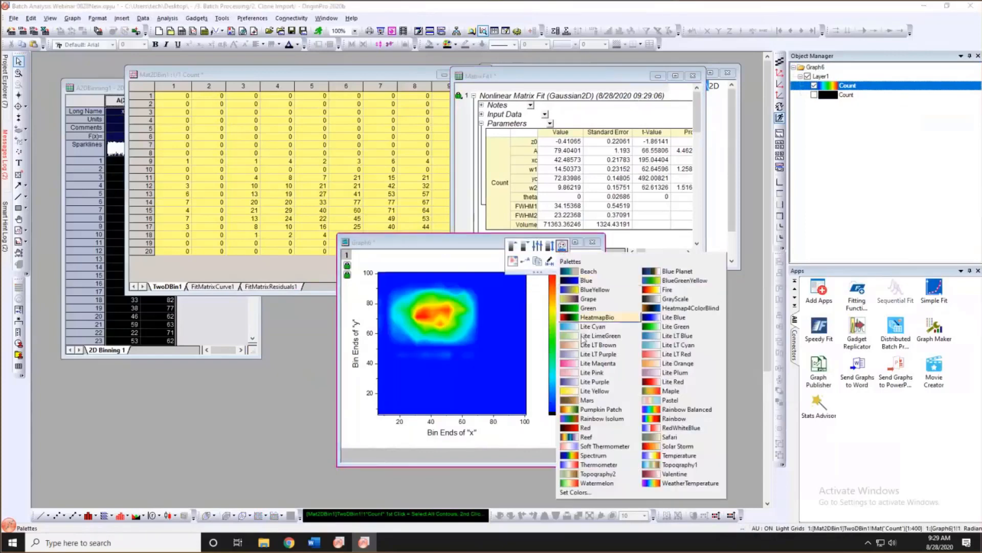
left_click(596, 363)
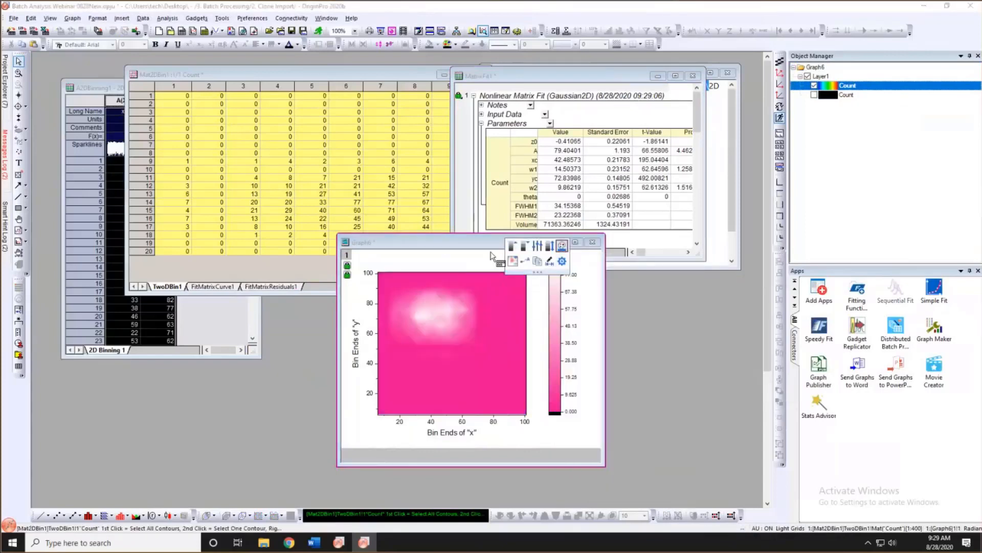
Show the fitted surface plot and set its contour levels to 10 major levels from -0.6 to 78.8.
left_click(471, 299)
double_click(471, 299)
left_click(535, 213)
type("10")
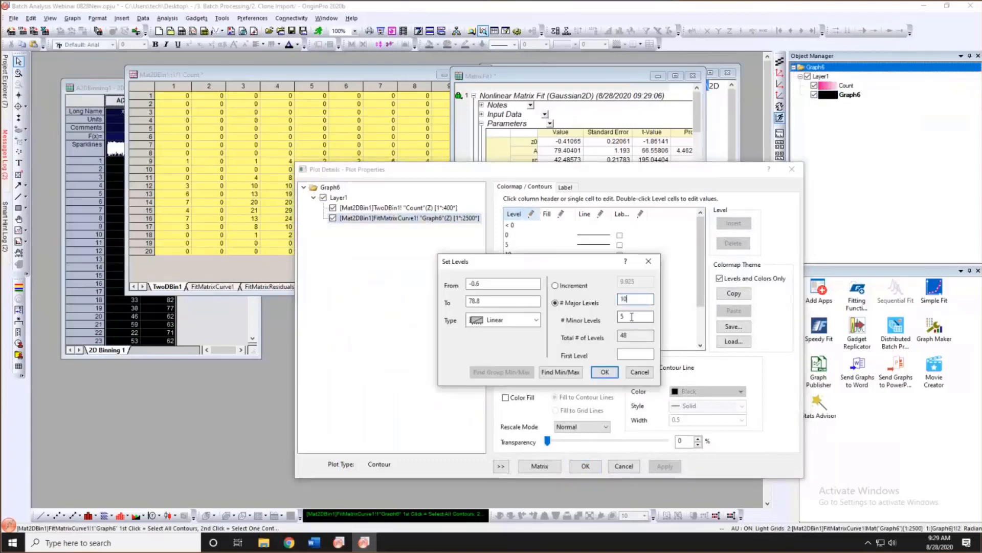
left_click(604, 372)
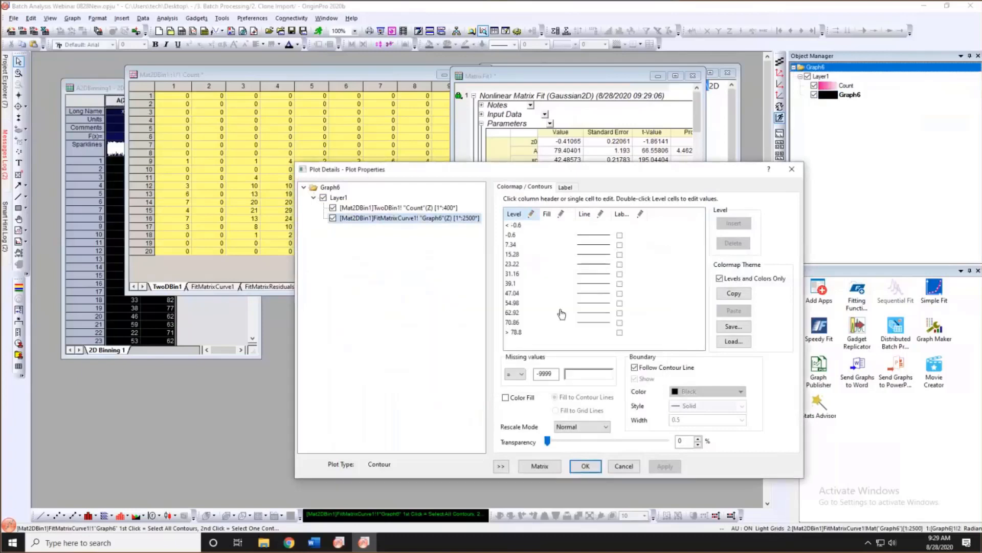
Set the fitted surface's contour lines to red and choose a thicker line width.
left_click(585, 213)
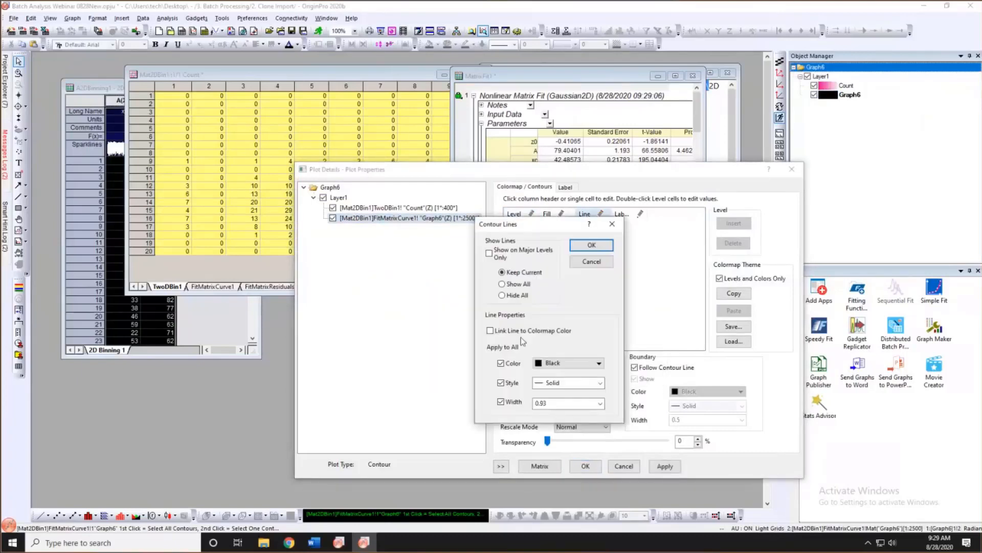
left_click(510, 364)
left_click(510, 363)
left_click(568, 363)
left_click(554, 381)
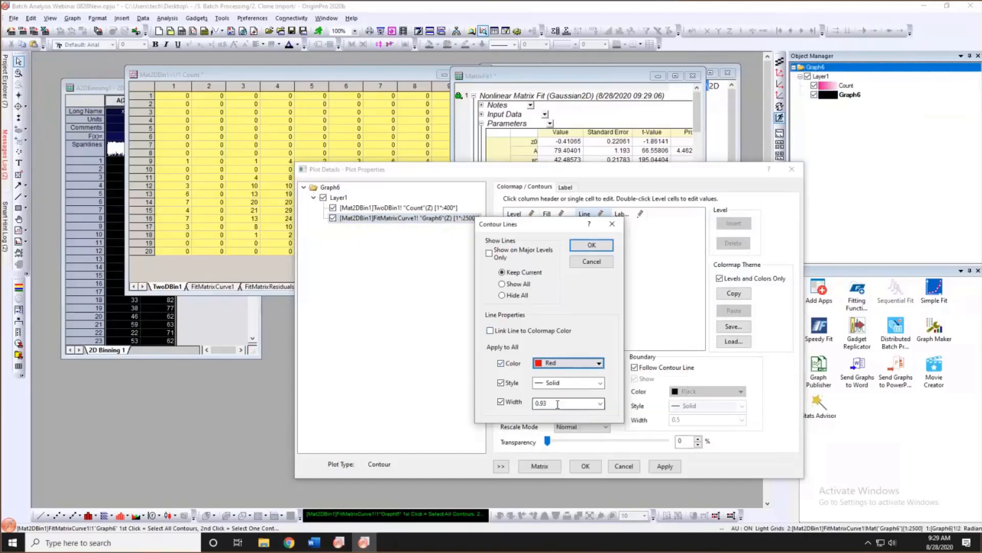
left_click(600, 403)
left_click(557, 422)
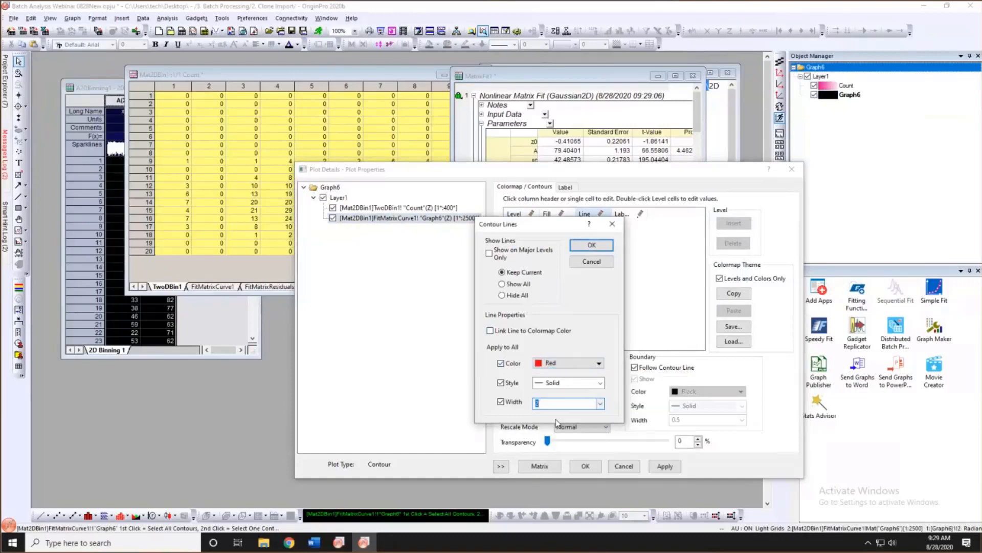
Apply the edited line settings to the FitMatrixCurve1 contour plot in Graph6 and recolor all its contour lines blue.
left_click(592, 244)
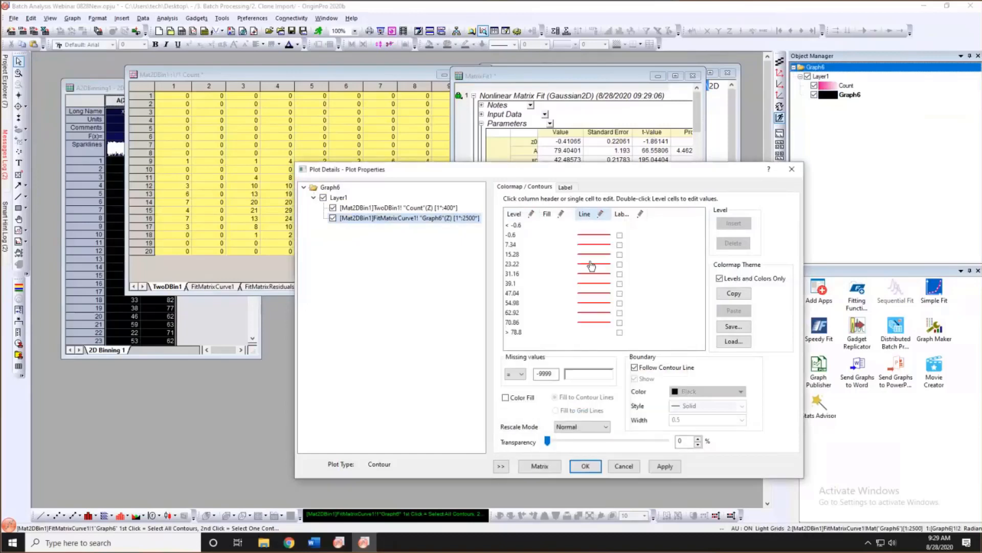
left_click(592, 469)
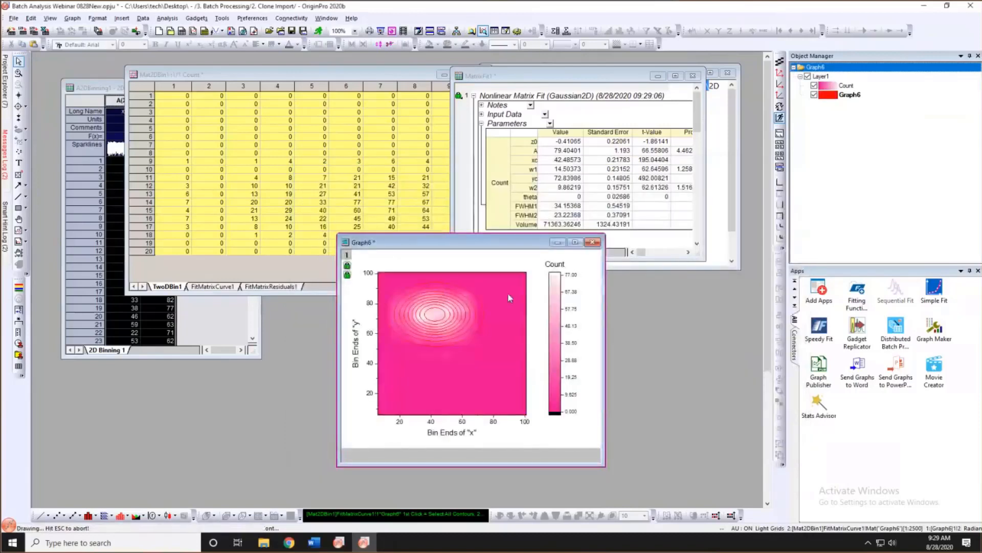
left_click(457, 300)
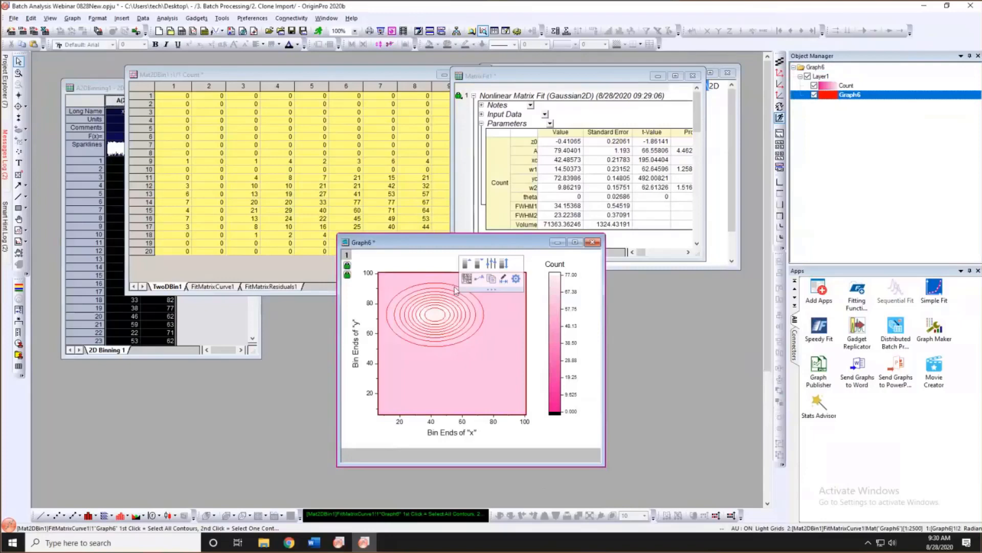
double_click(450, 292)
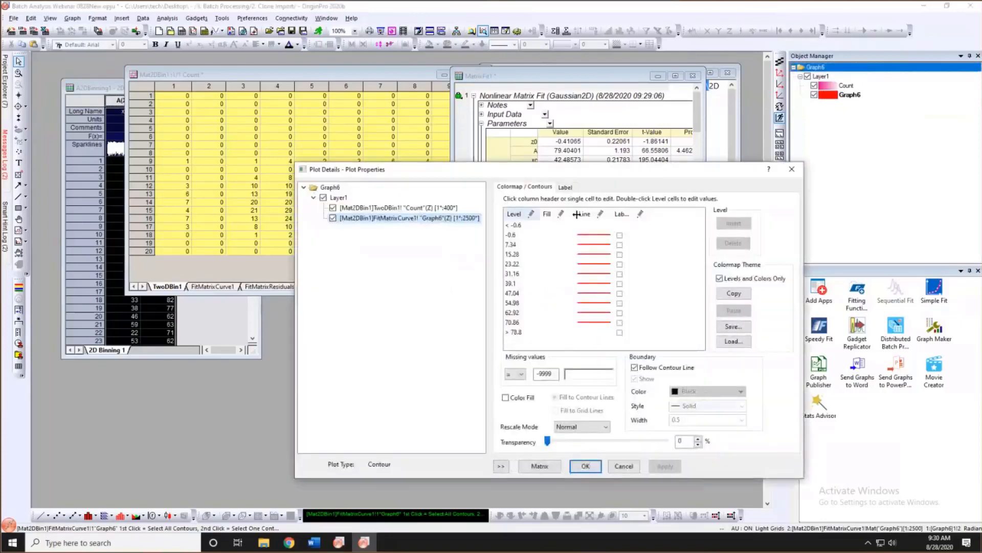
left_click(584, 214)
left_click(568, 363)
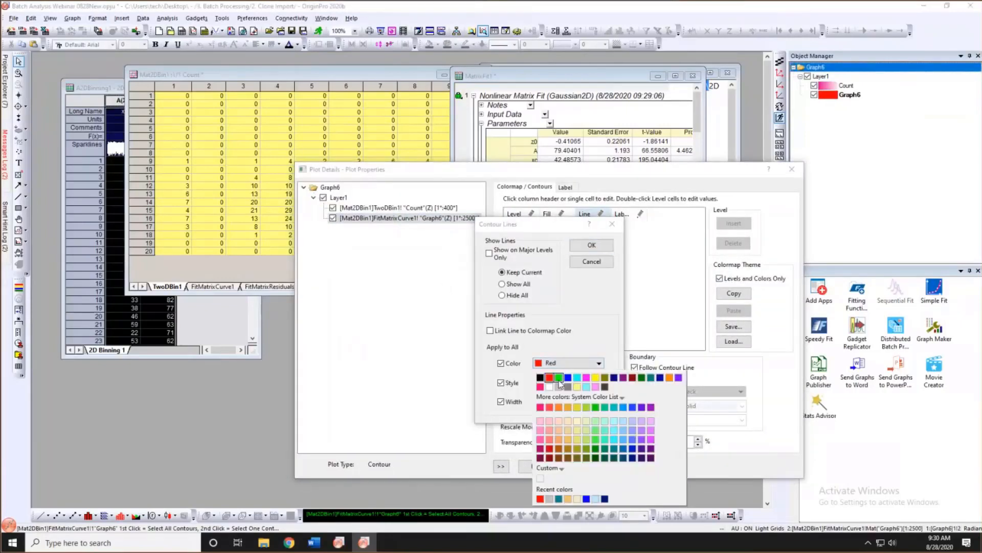
left_click(564, 381)
left_click(590, 247)
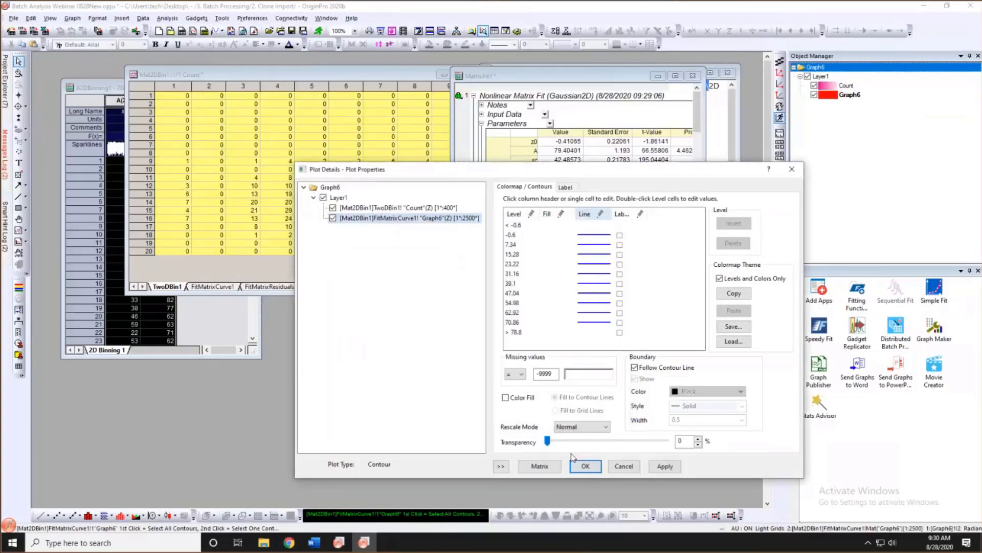
left_click(584, 465)
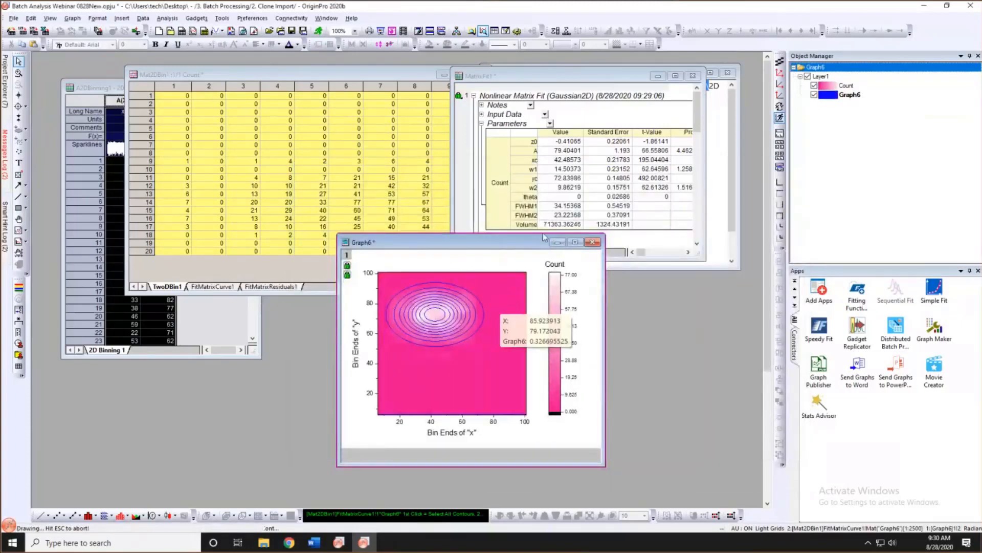
Rearrange the Graph6, MatrixFit1 and 2D Binning 1 windows so that they overlap less.
left_click_drag(498, 242, 453, 263)
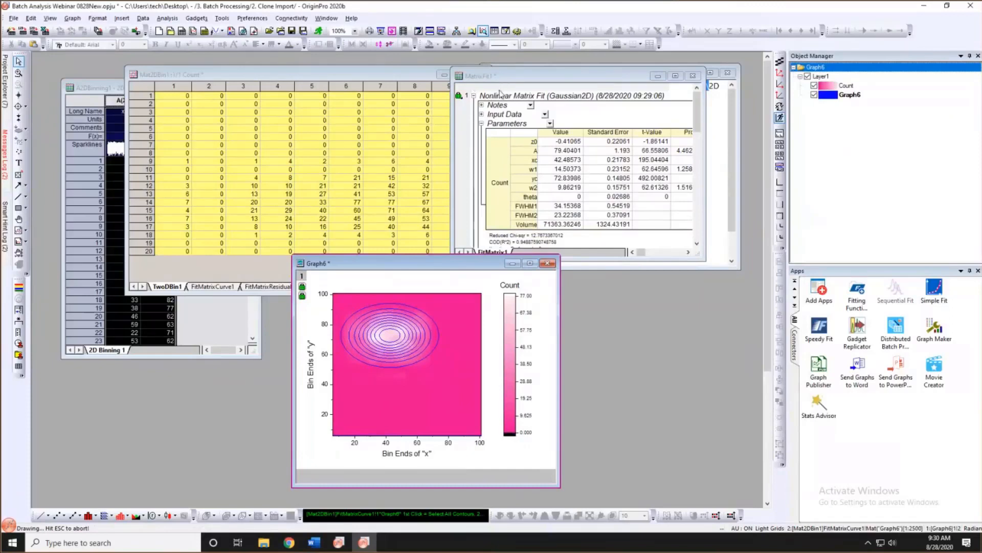
left_click(516, 80)
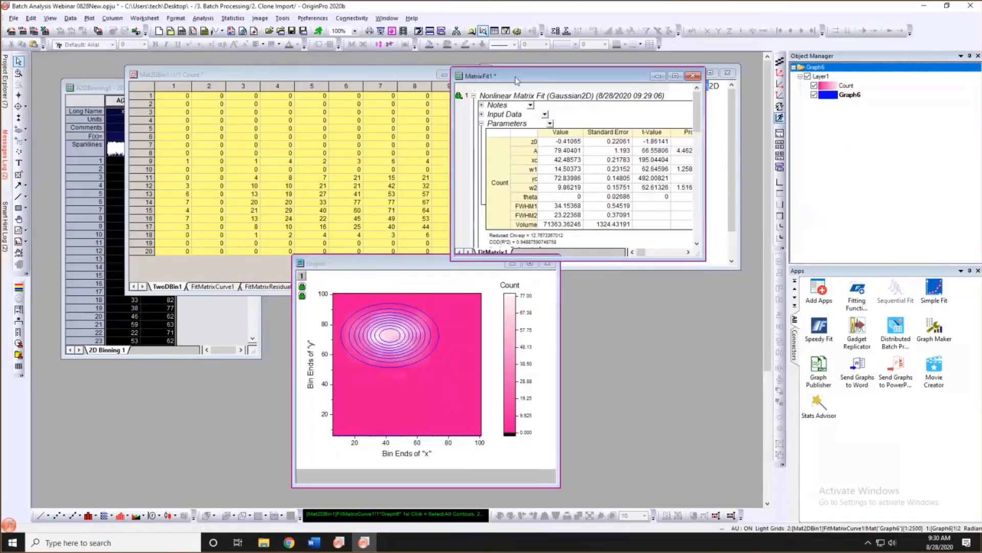
left_click_drag(516, 80, 533, 80)
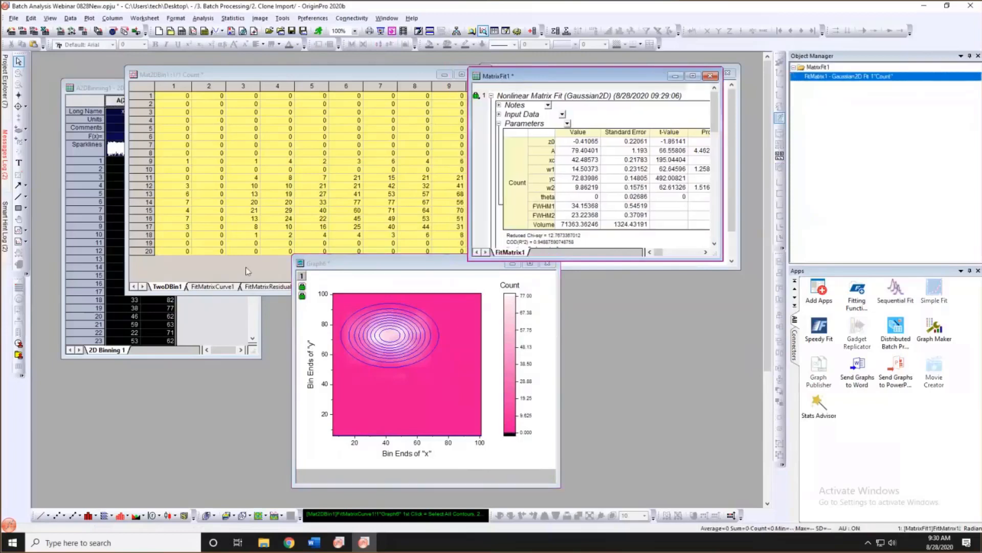
left_click(198, 334)
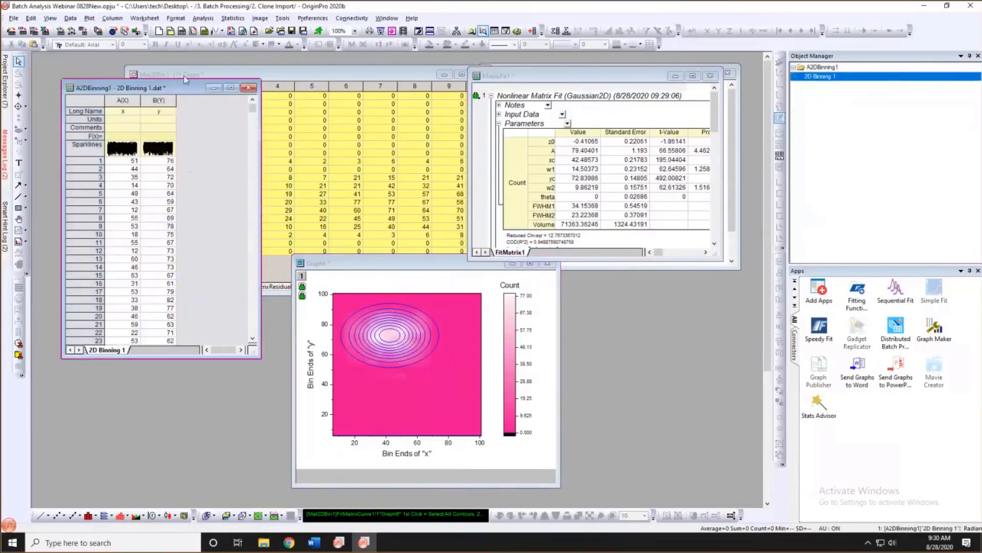
left_click_drag(185, 79, 179, 64)
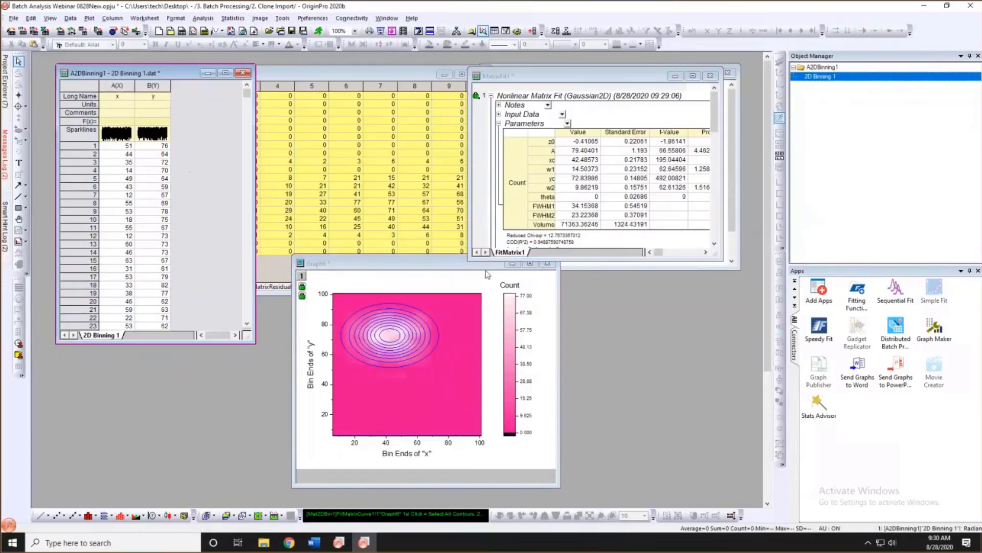
Embed the Mat2DBin1 count matrix as a new sheet in the 2D Binning 1 workbook.
right_click(115, 338)
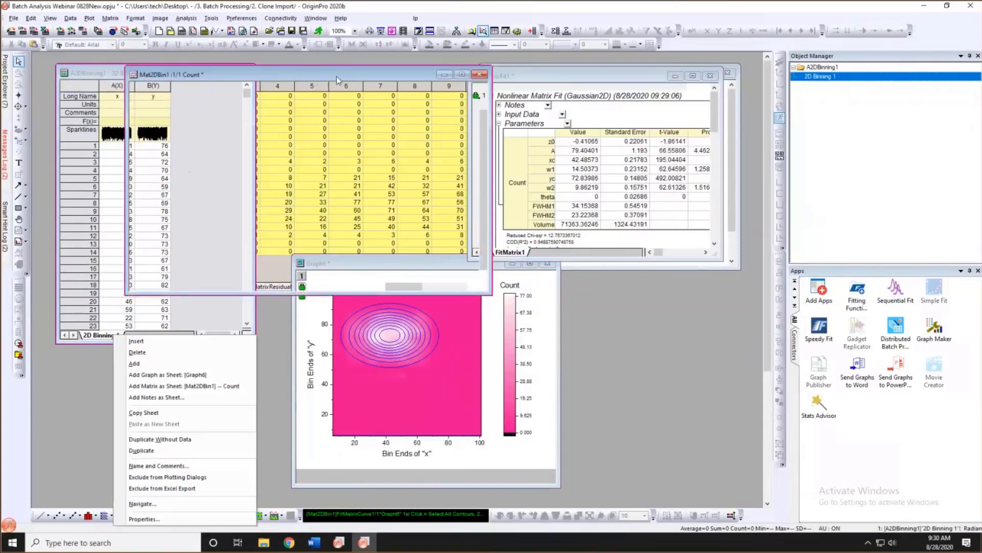
left_click_drag(336, 80, 358, 80)
left_click(112, 338)
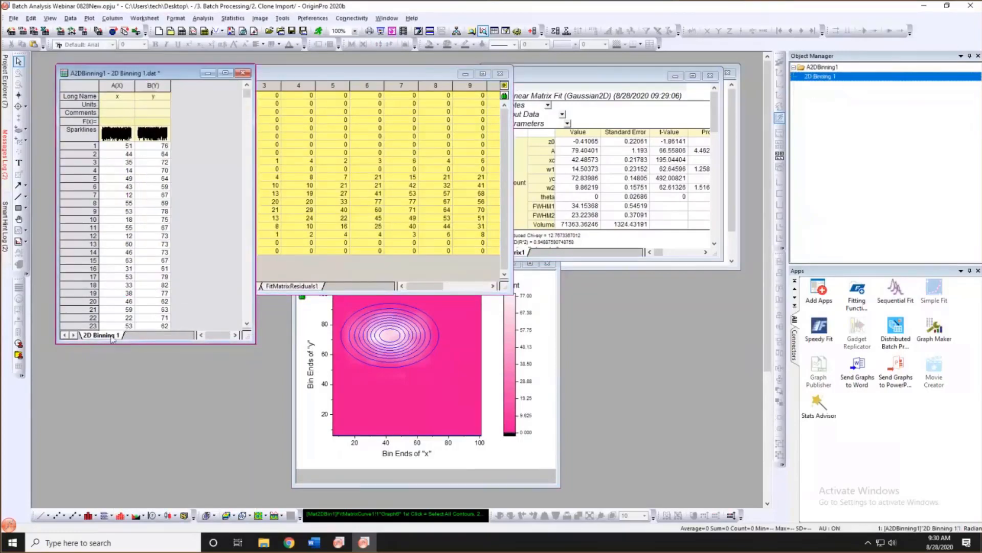
right_click(112, 338)
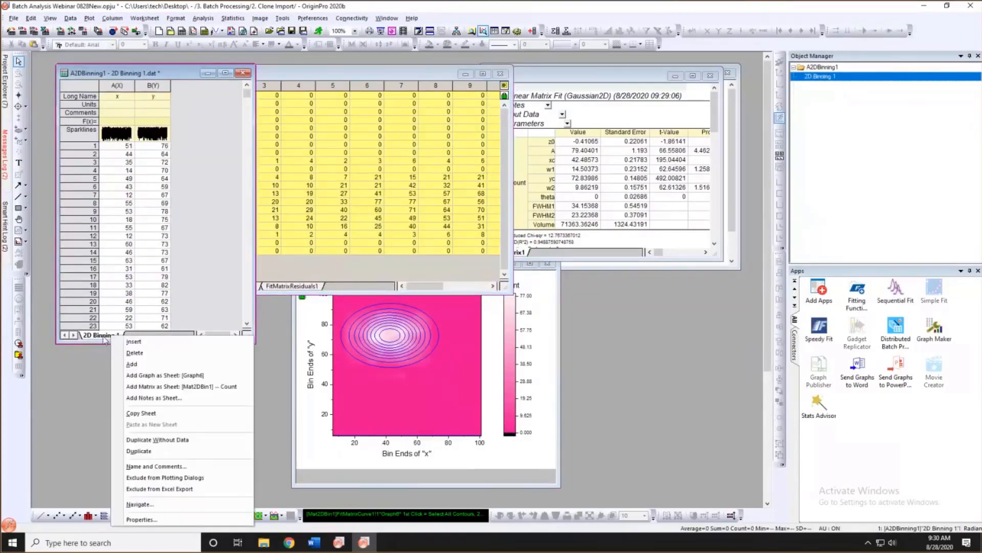
left_click(153, 387)
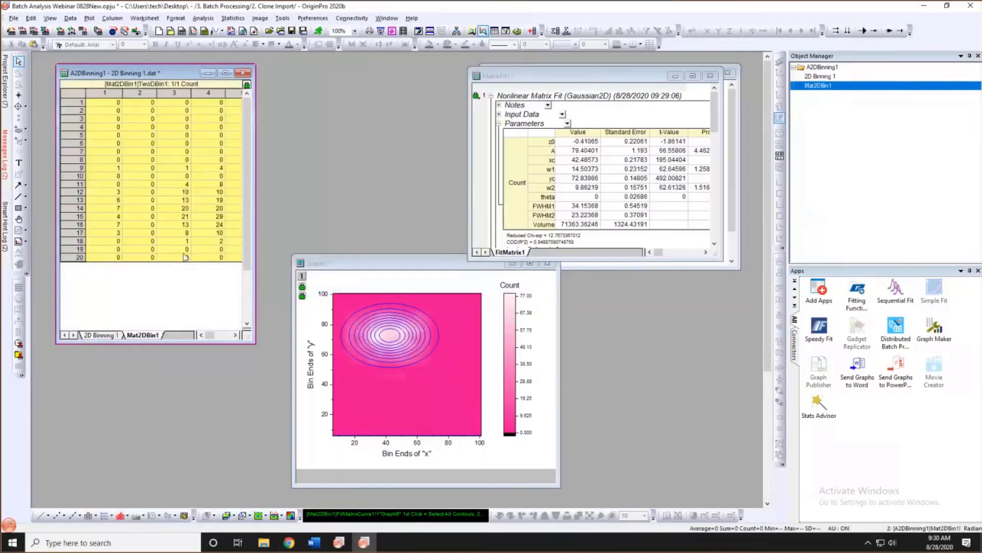
Embed Graph6 as a sheet in the 2D Binning 1 workbook and enlarge the workbook window.
right_click(145, 338)
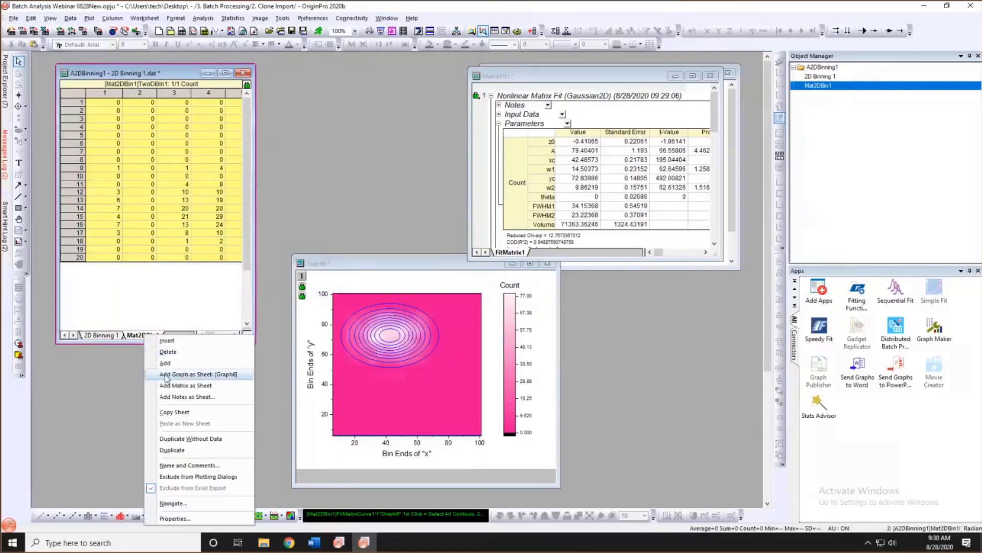
left_click(189, 374)
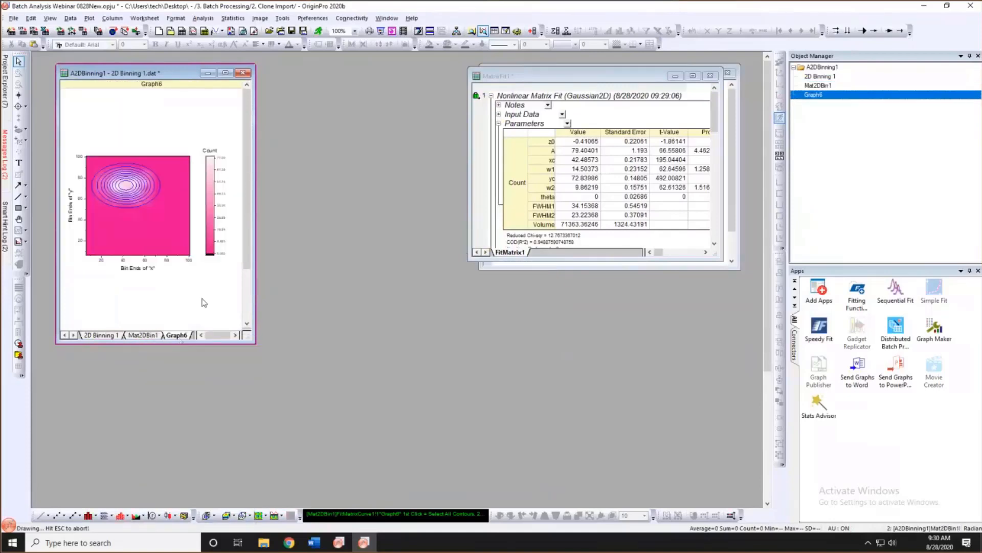
left_click_drag(291, 383, 292, 384)
Move the FitMatrix1 report sheet from the MatrixFit1 workbook into the 2D Binning 1 workbook.
right_click(182, 385)
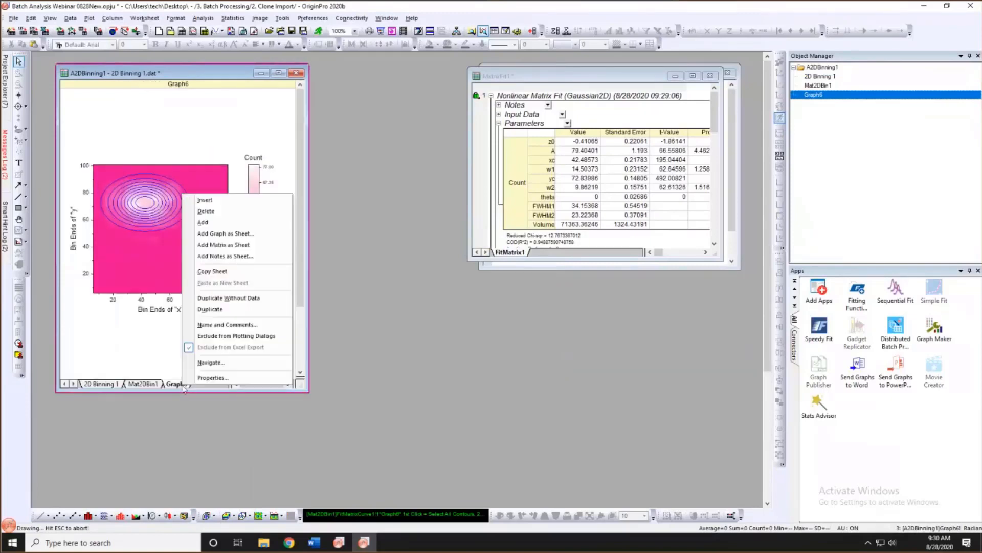
left_click(150, 362)
left_click(515, 253)
left_click_drag(515, 253, 214, 385)
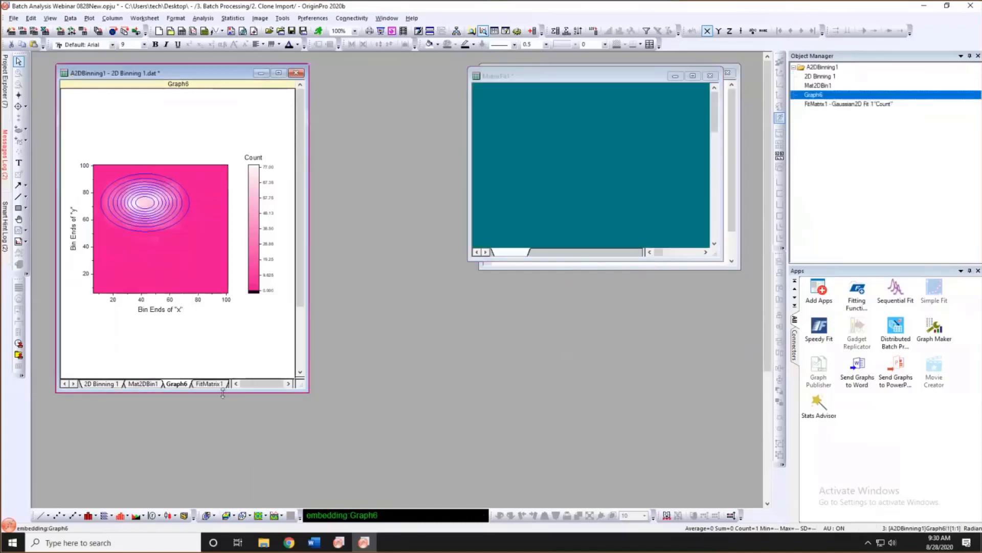
Delete the emptied MatrixFit1 workbook.
left_click(711, 76)
left_click(712, 77)
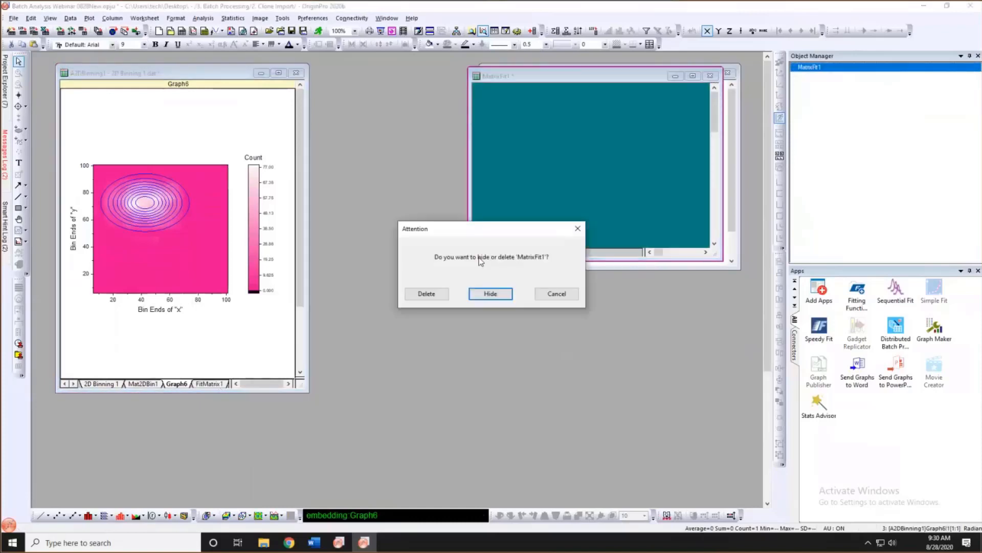
left_click(432, 296)
left_click(544, 196)
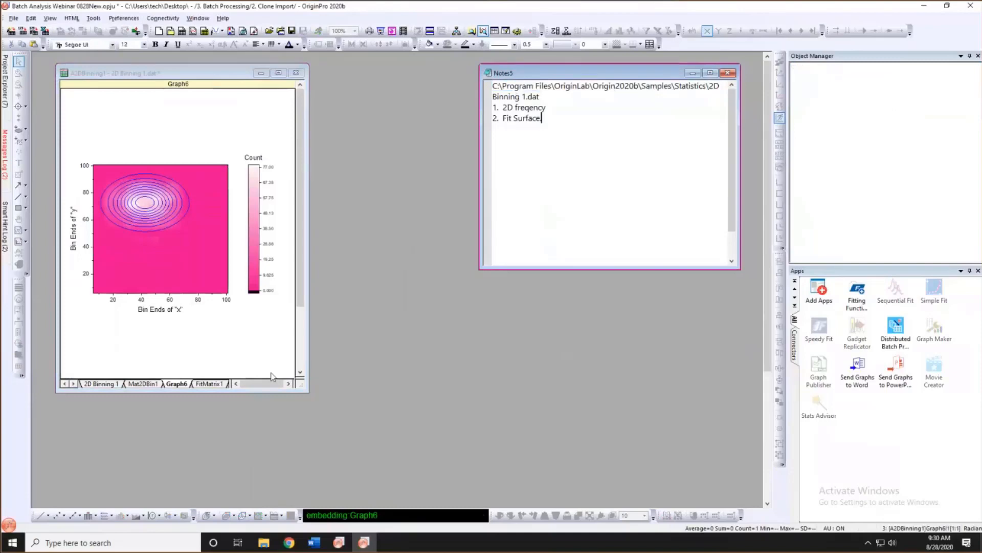
Enlarge the 2D Binning 1 workbook window and look through its data and Graph6 sheets.
left_click_drag(307, 392, 461, 452)
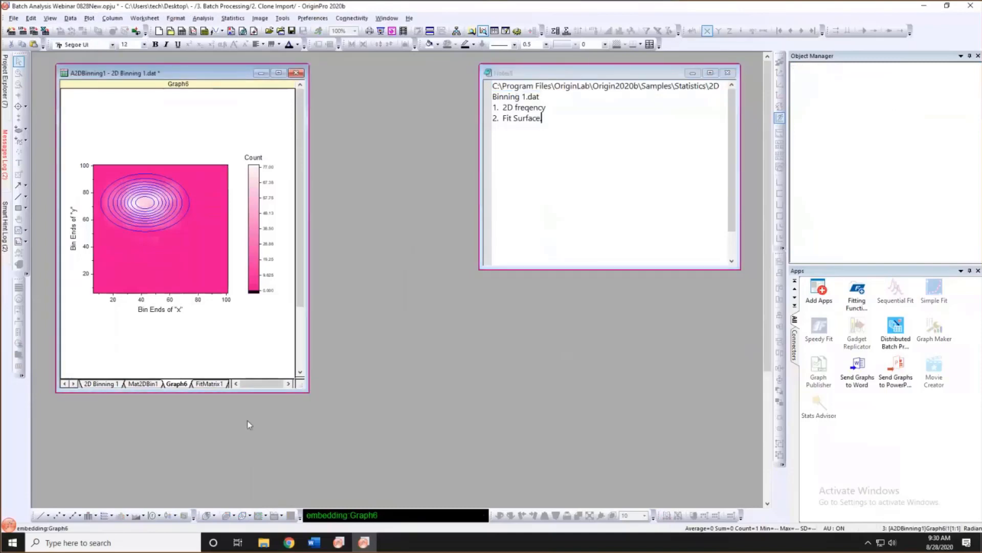
left_click(105, 448)
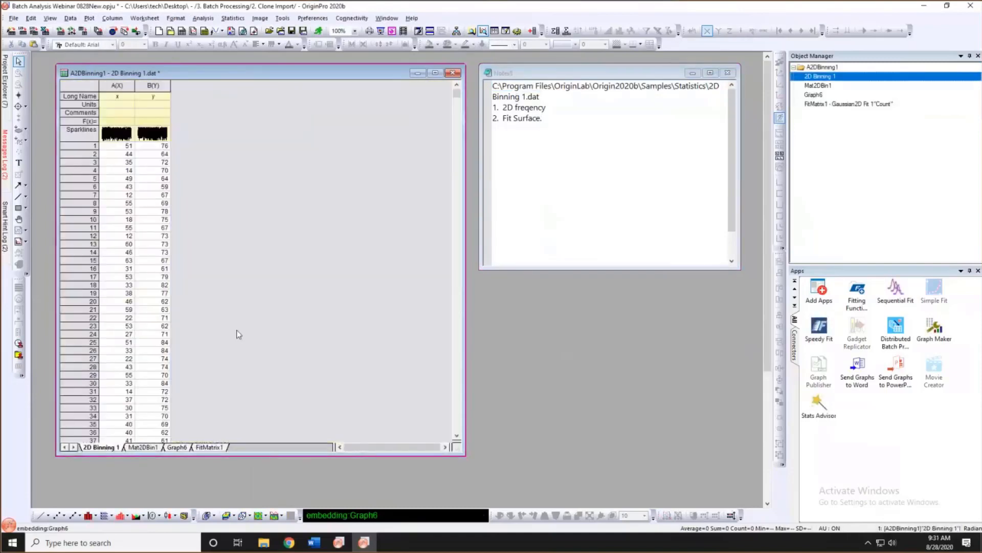
left_click(174, 449)
left_click(105, 448)
Duplicate the 2D Binning 1 workbook and place the copy beside the original.
left_click_drag(243, 71, 236, 72)
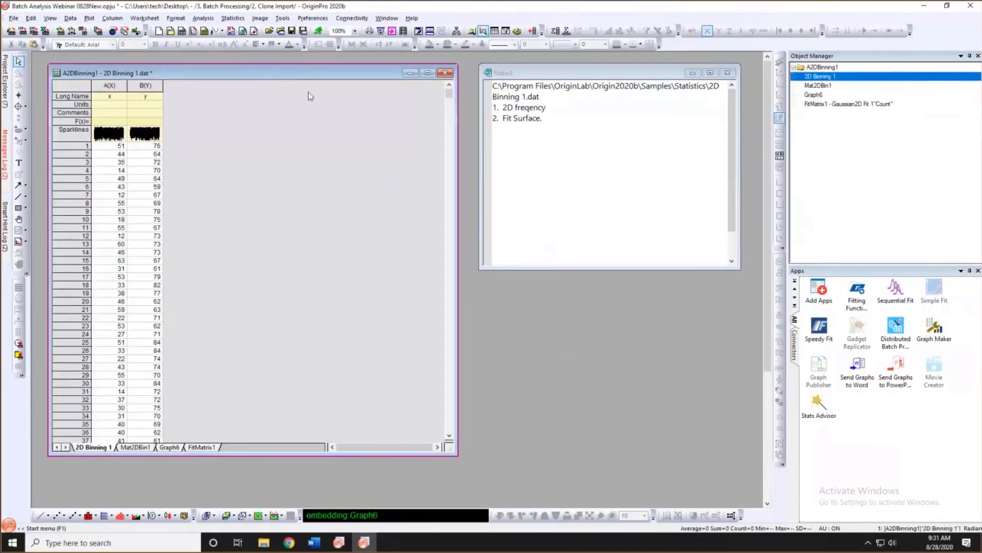
left_click(430, 31)
left_click_drag(366, 114, 574, 87)
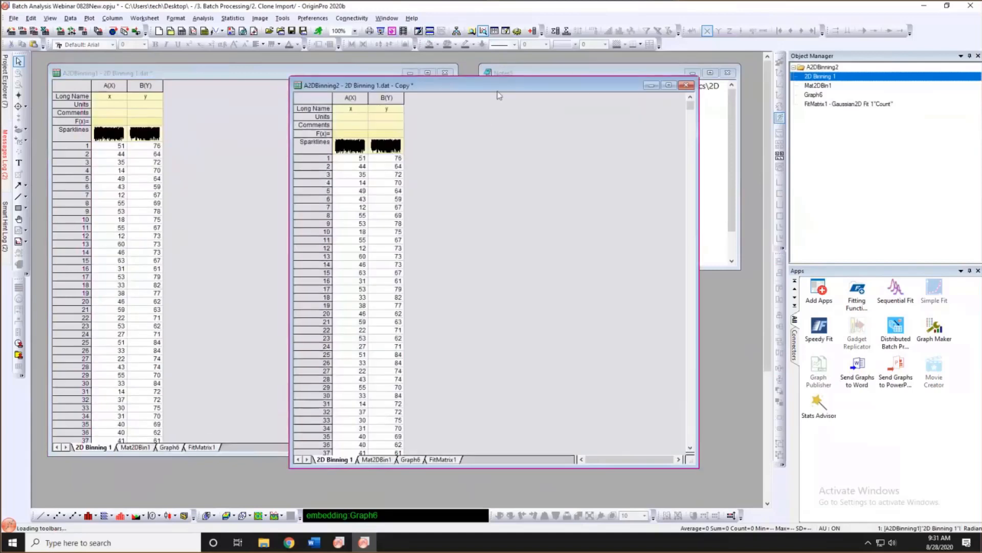
Copy the folder path C:\Program Files\OriginLab\Origin2020b\Samples\Statistics\ from the notes, uncovering the notes window for this and then re-covering it with the duplicate workbook.
left_click_drag(488, 85, 311, 122)
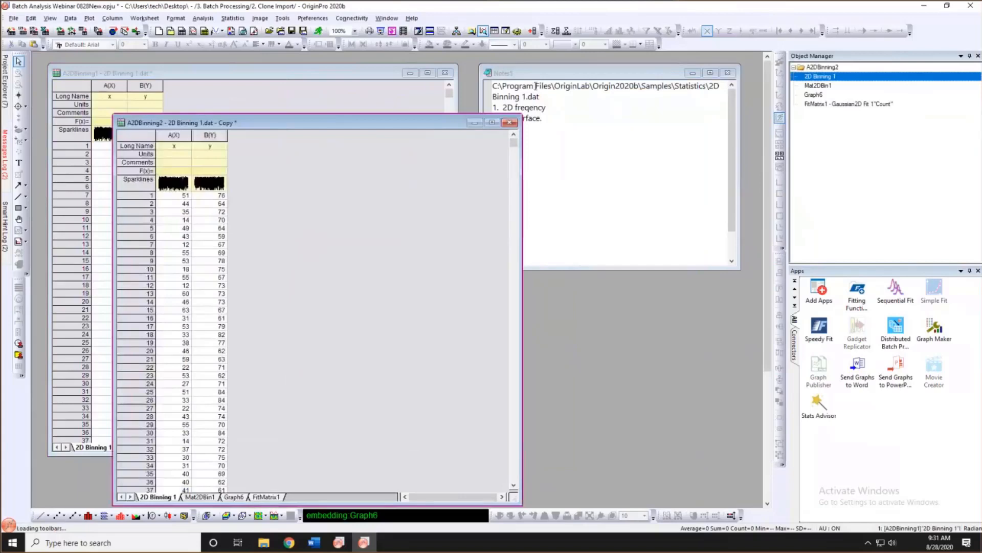
left_click_drag(710, 86, 492, 85)
key("ctrl+c")
left_click(407, 192)
left_click_drag(333, 123, 510, 83)
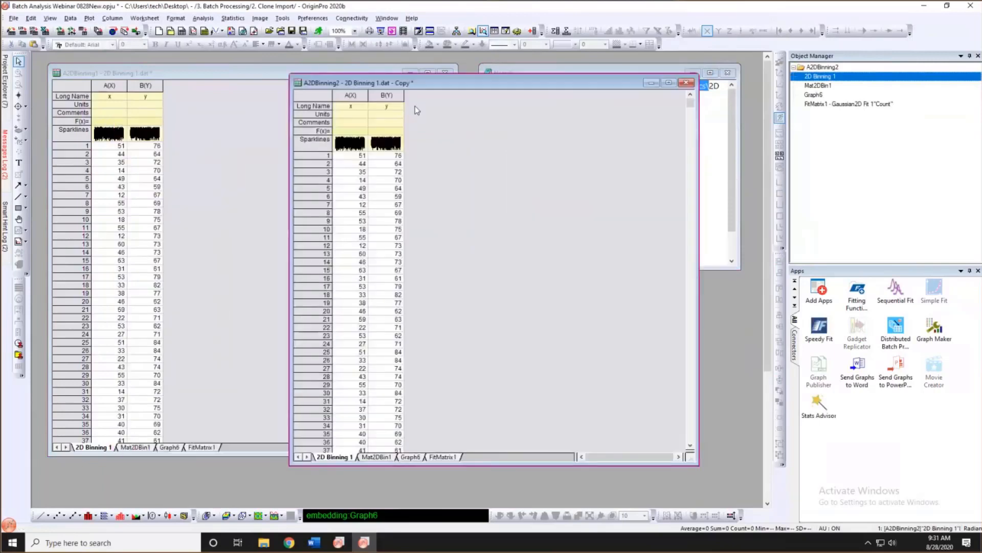
Import 2D Binning 2.dat from the copied Samples\Statistics folder path into the duplicate workbook's data sheet.
left_click(98, 31)
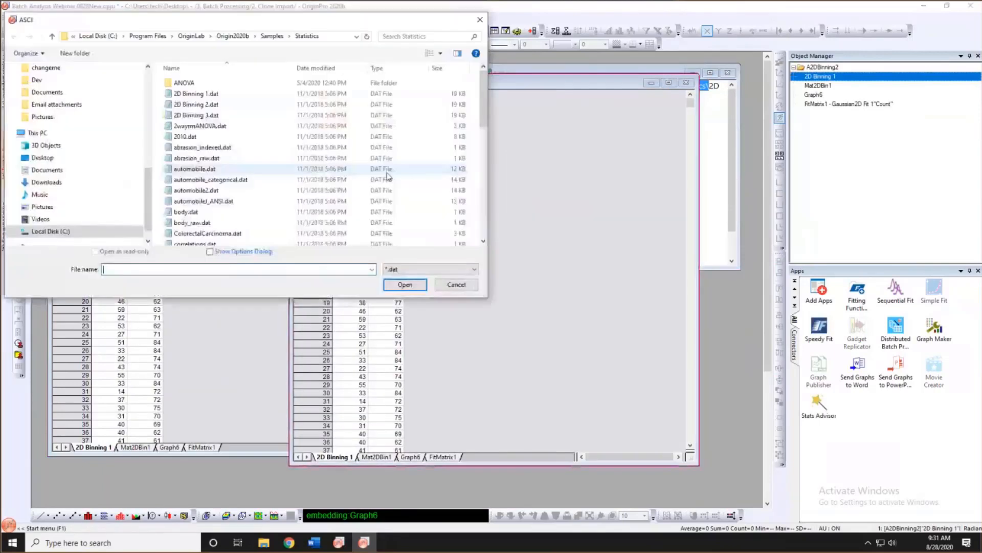
key("ctrl+v")
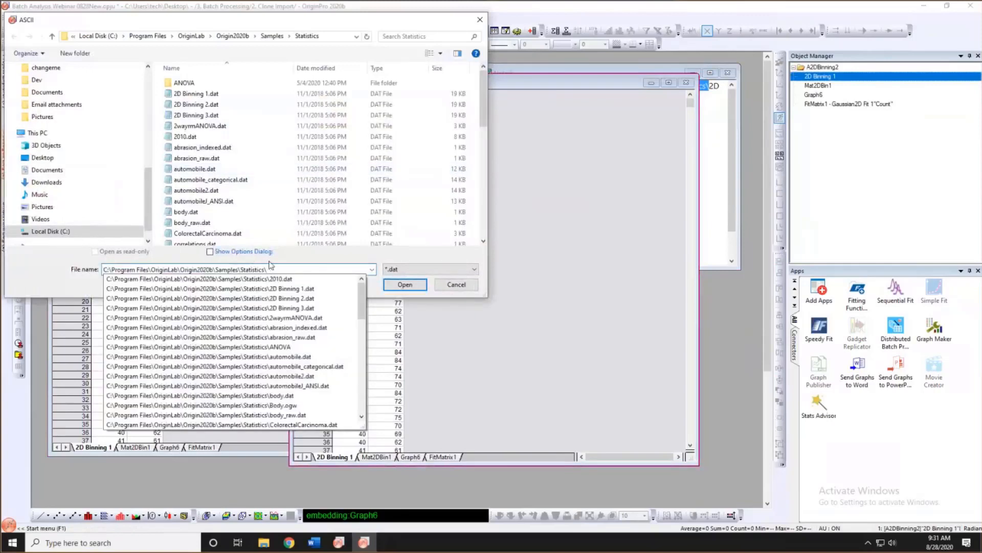
key("Return")
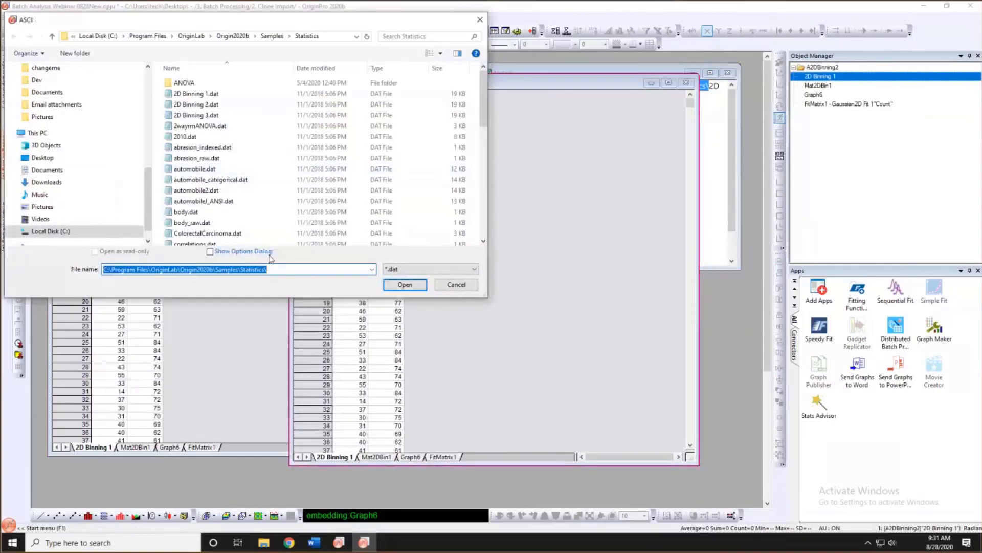
left_click(231, 104)
left_click(405, 285)
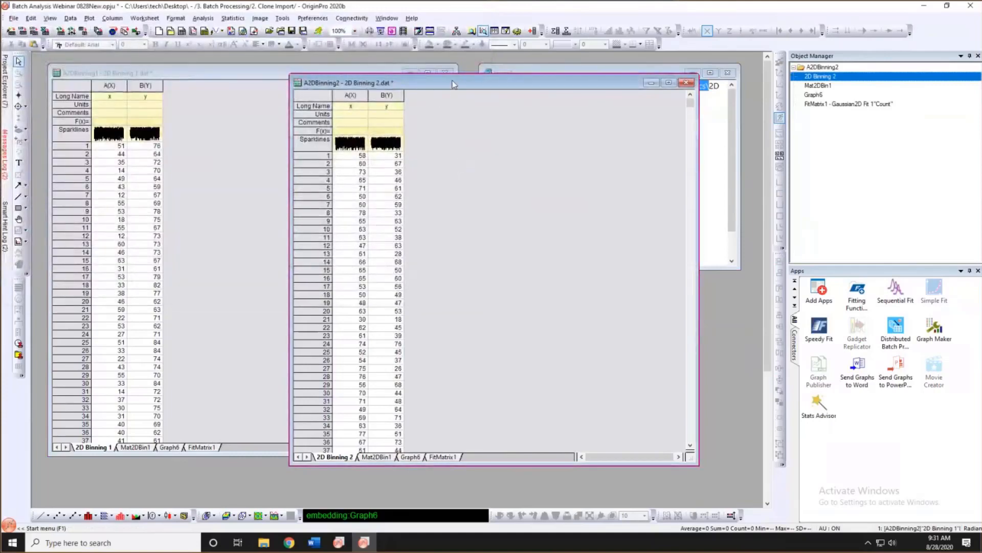
Set the recalculate mode of the duplicate workbook's Mat2DBin1 binning result to Auto.
left_click(407, 452)
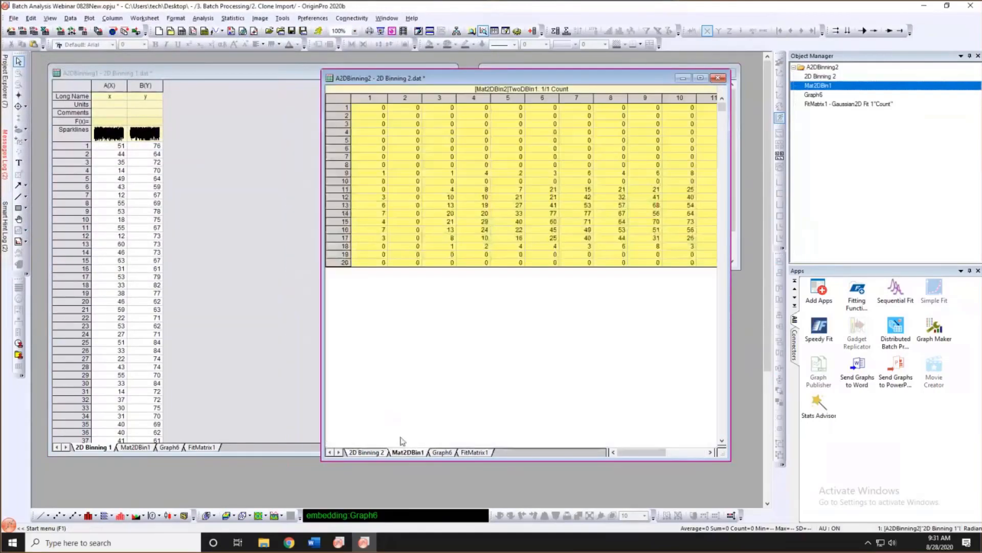
left_click(722, 91)
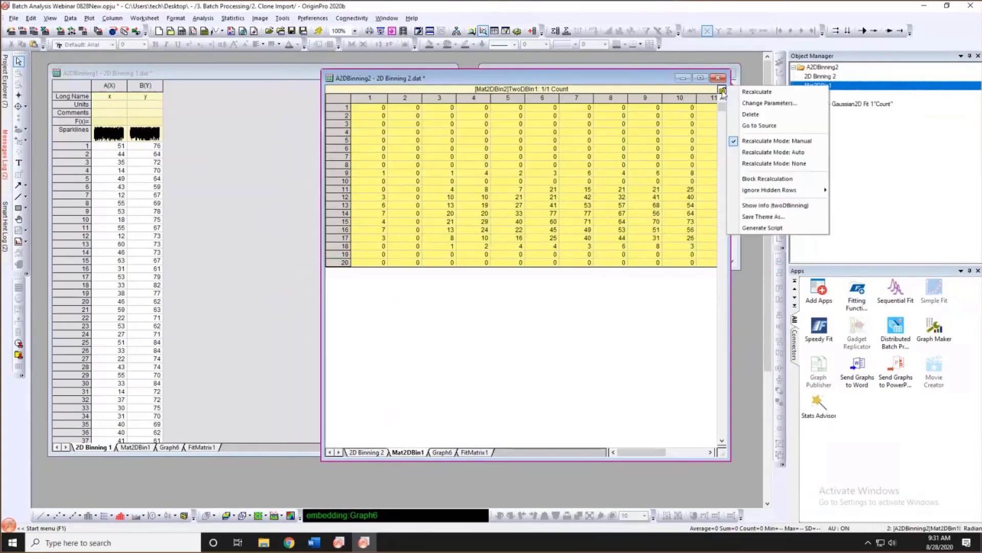
left_click(765, 152)
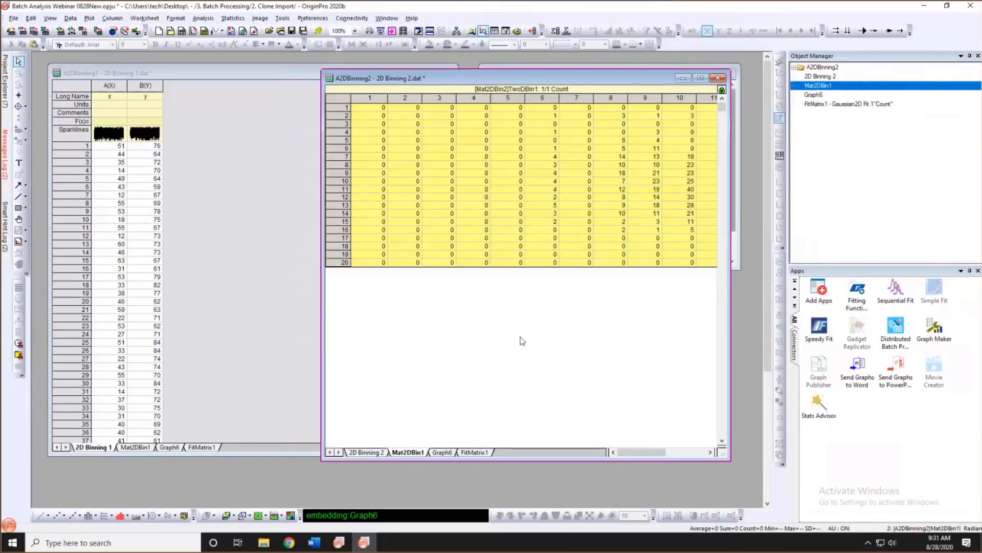
Set the recalculate mode of the Gaussian2D fit report in the duplicate workbook's FitMatrix1 sheet to Auto.
left_click(442, 452)
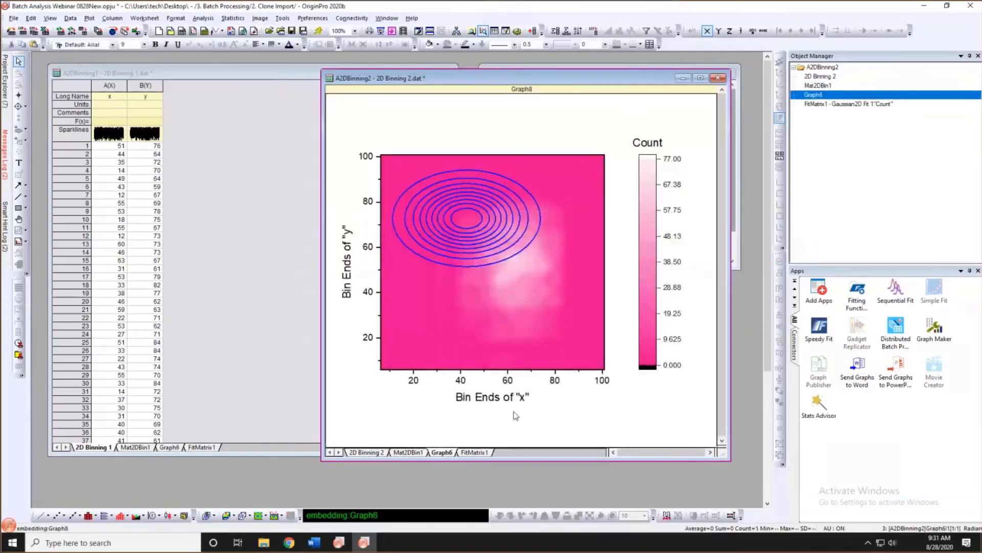
left_click(479, 452)
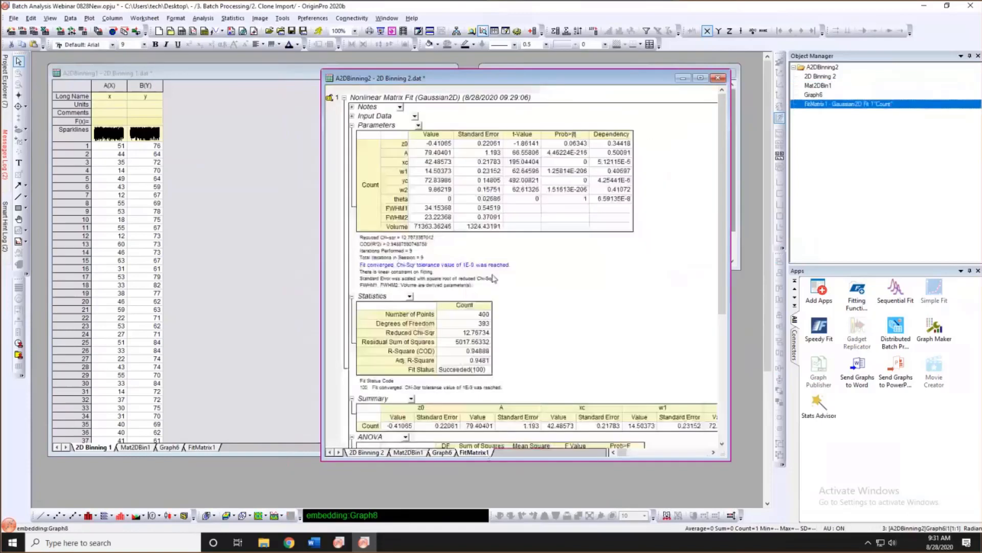
left_click(330, 98)
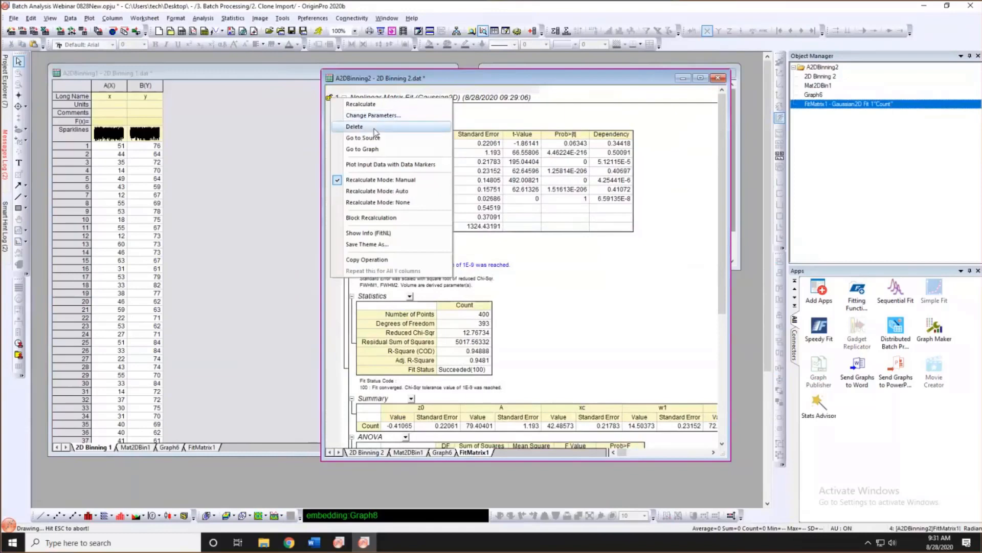
left_click(379, 192)
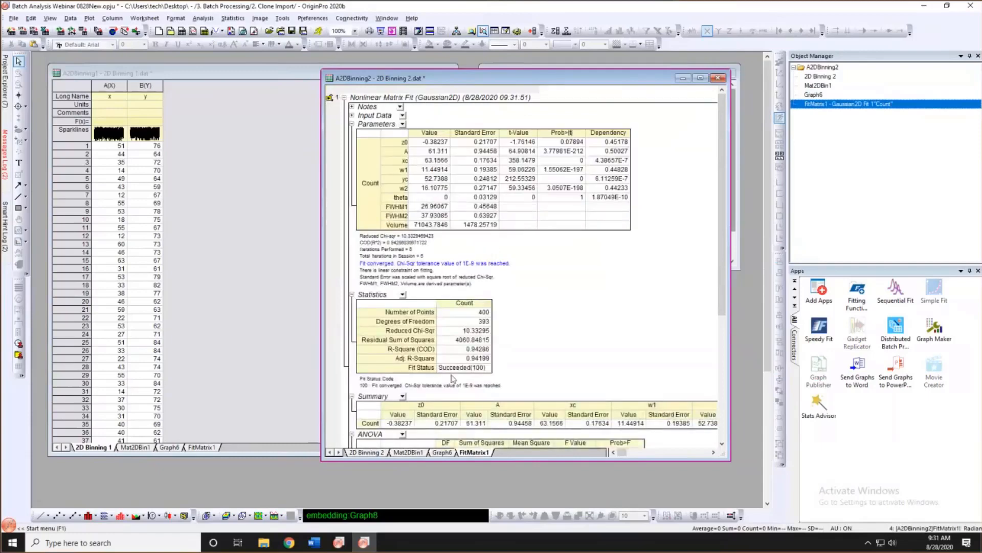
Compare the contour graph in the original 2D Binning 1 workbook with the one in the 2D Binning 2 duplicate.
left_click(169, 447)
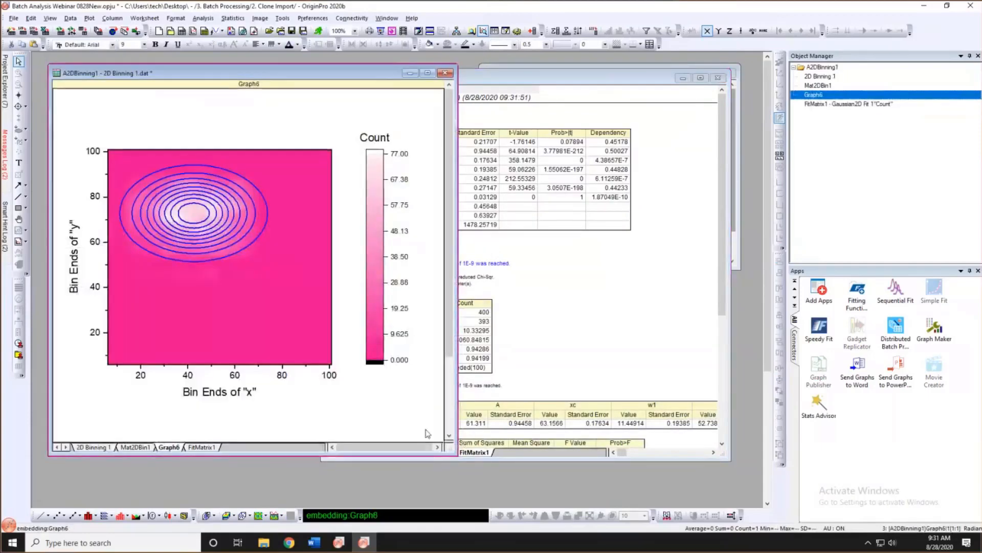
left_click_drag(457, 455, 396, 402)
left_click(441, 453)
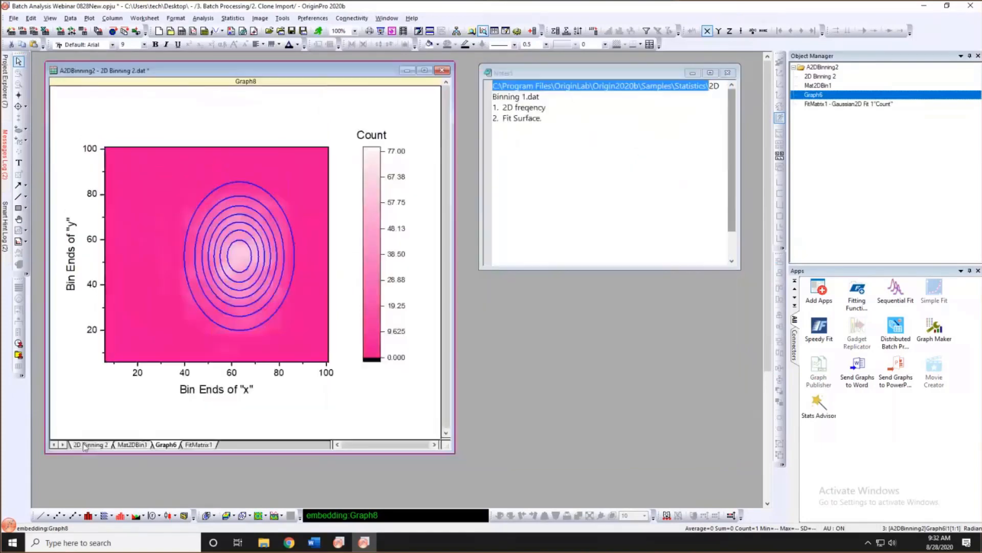
Import 2D Binning 1.dat, 2D Binning 2.dat and 2D Binning 3.dat from the 2D Binning 2 data sheet into new books using the <clone> template.
left_click(89, 445)
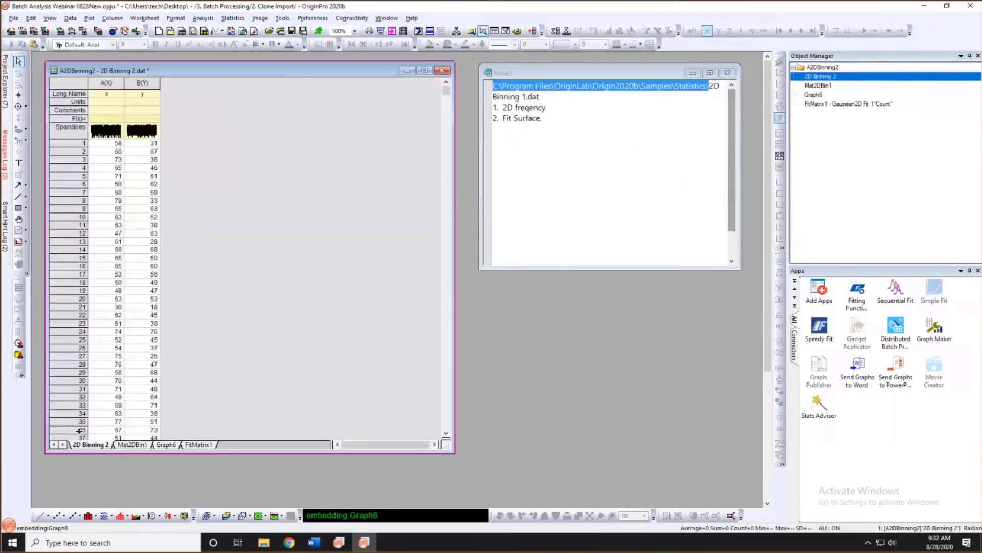
left_click(83, 34)
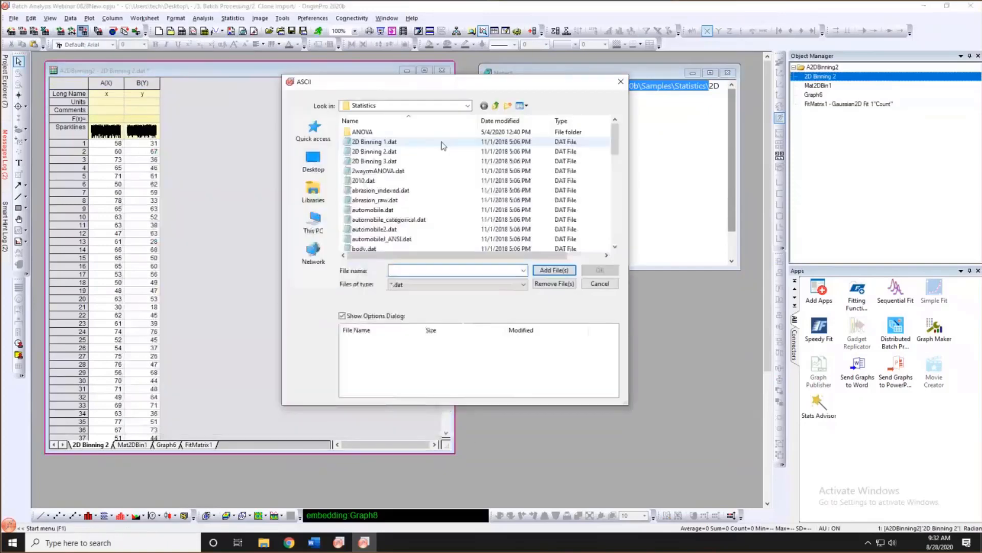
left_click(394, 142)
left_click(384, 160, "shift")
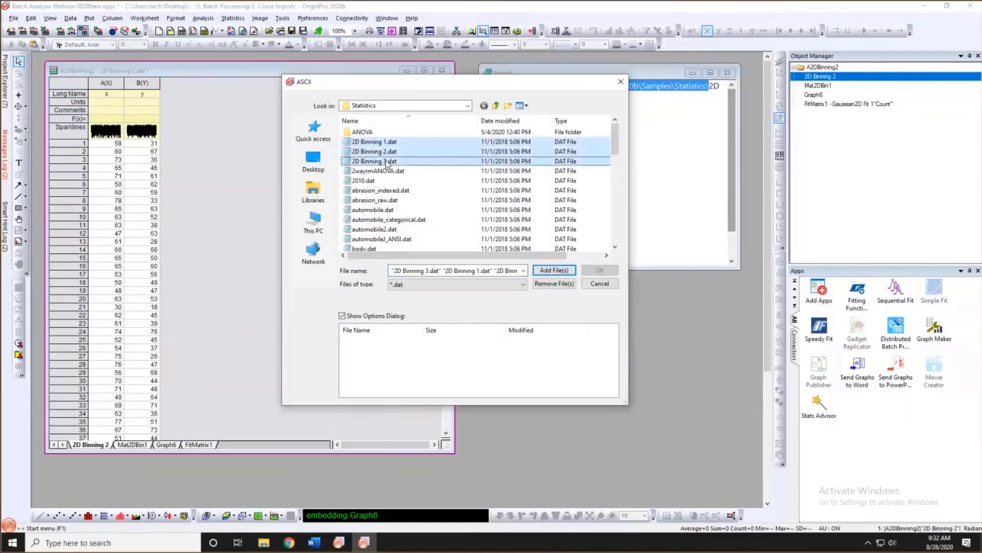
left_click(554, 270)
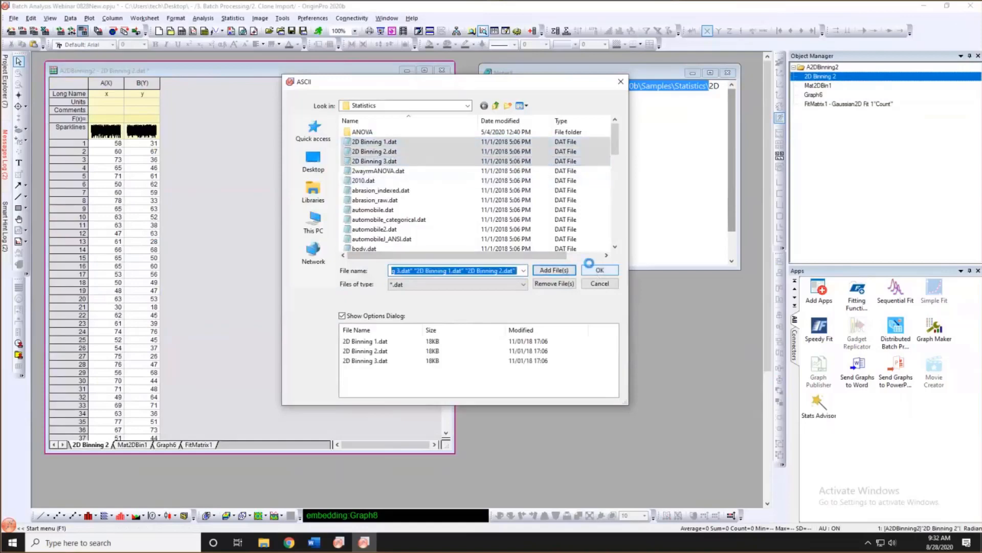
left_click(590, 267)
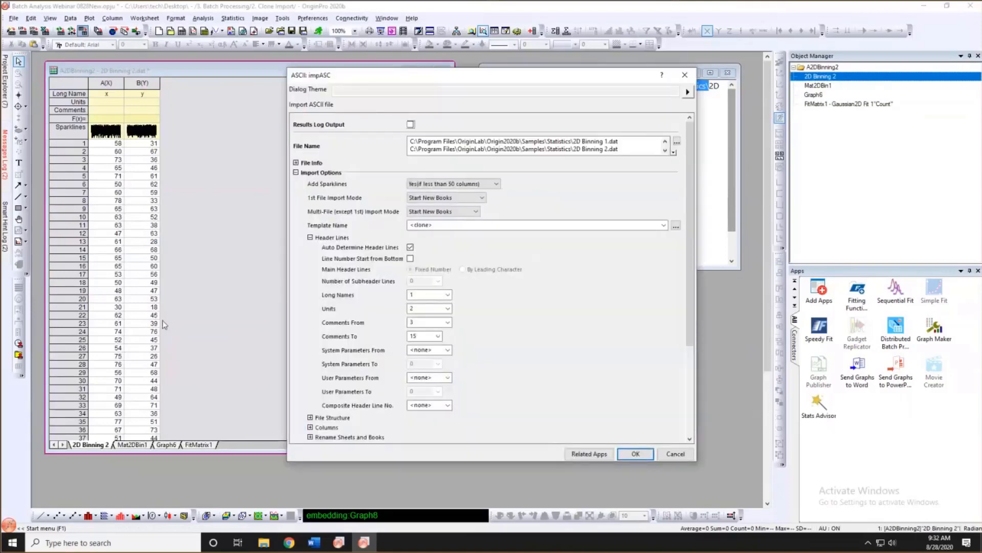
left_click_drag(401, 72, 396, 65)
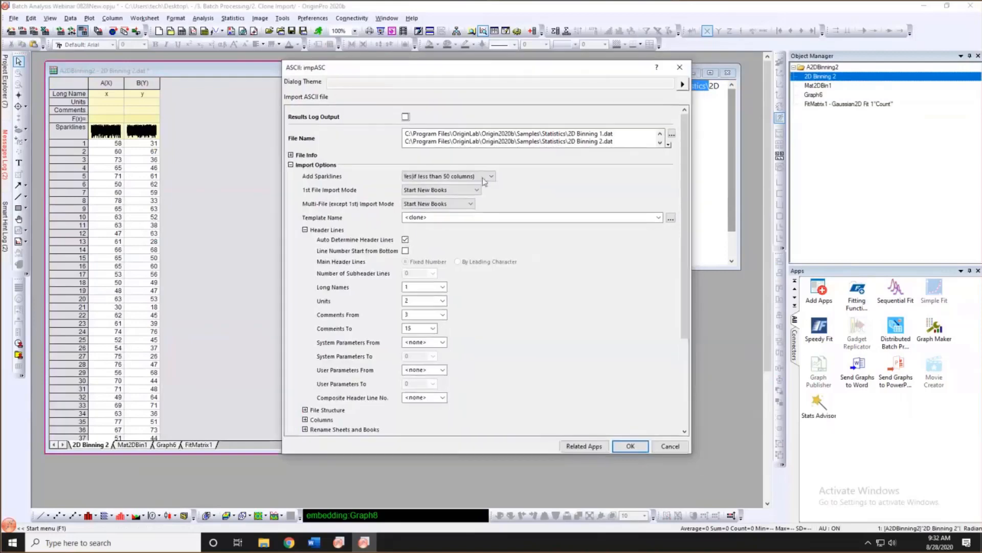
scroll(542, 180, "down", 1)
scroll(542, 180, "up", 1)
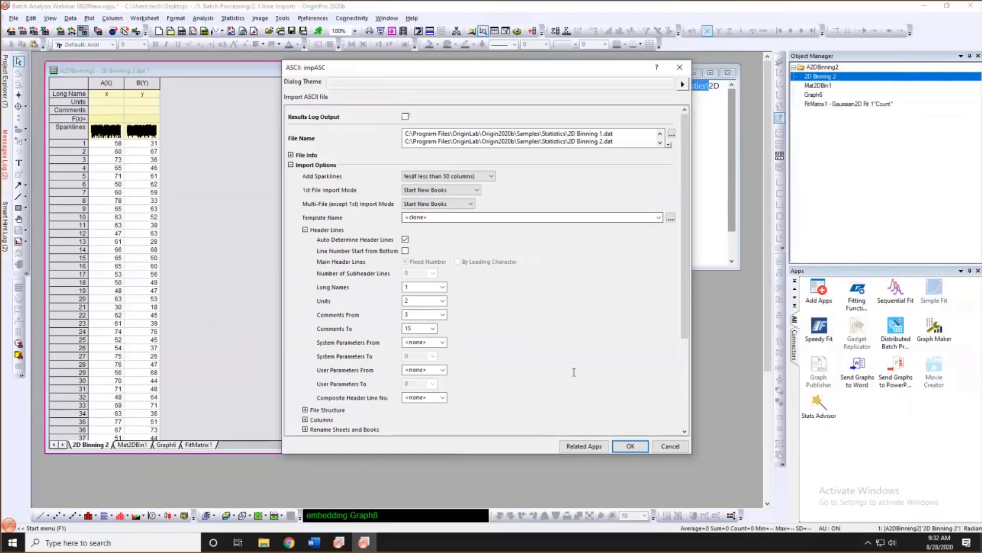
left_click(630, 446)
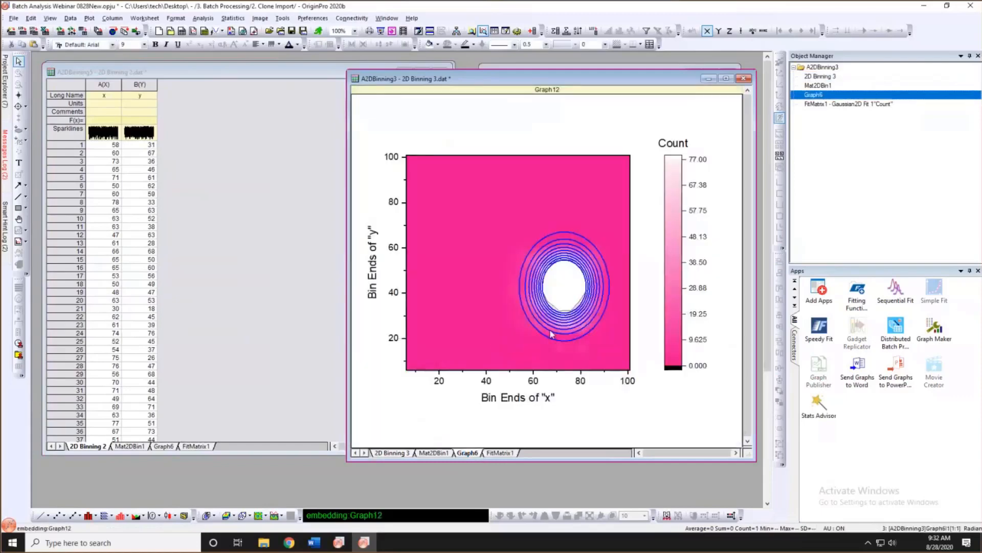
Show the contour graph of the cloned 2D Binning 2 workbook, narrowing and arranging its window to compare it with the 2D Binning 3 graph.
left_click(164, 446)
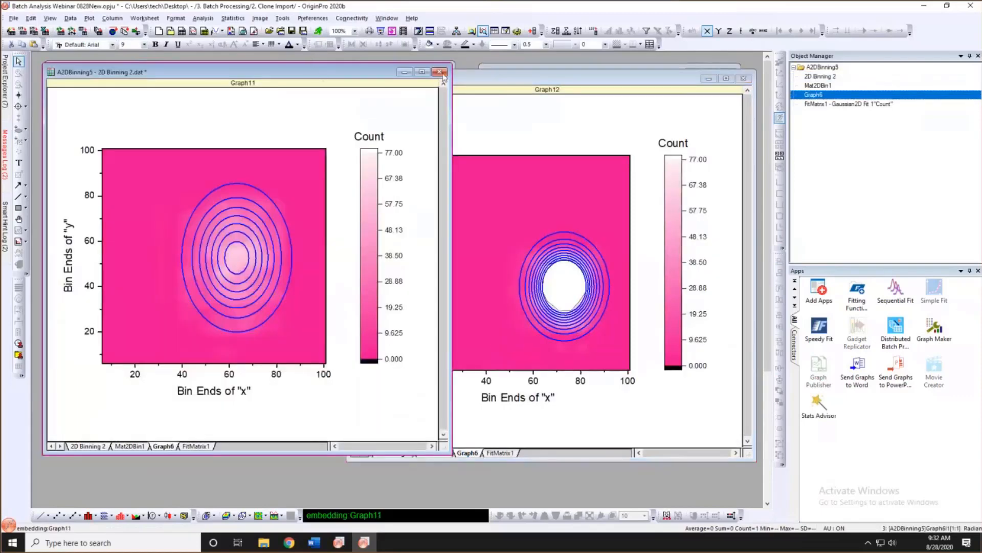
left_click_drag(388, 72, 512, 73)
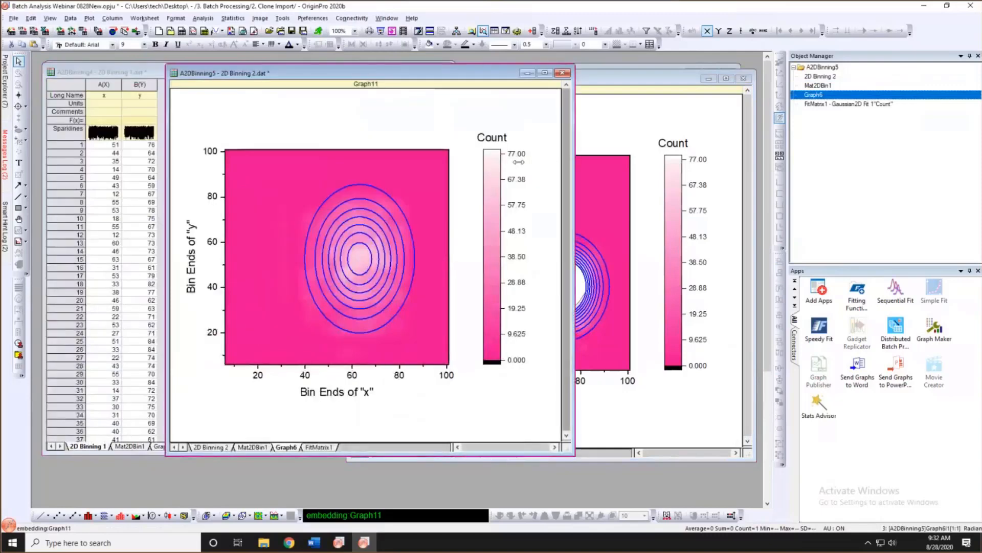
left_click_drag(519, 162, 520, 163)
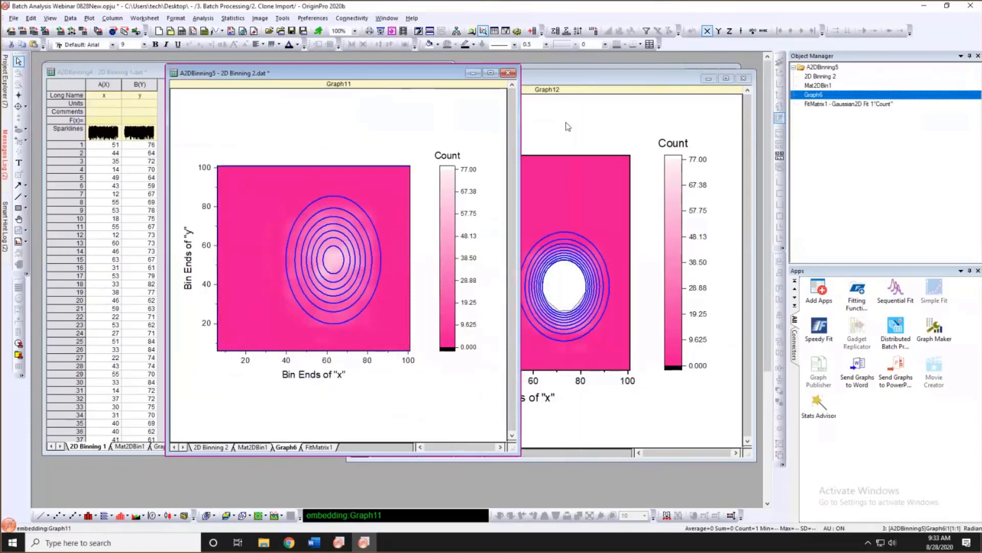
left_click(577, 82)
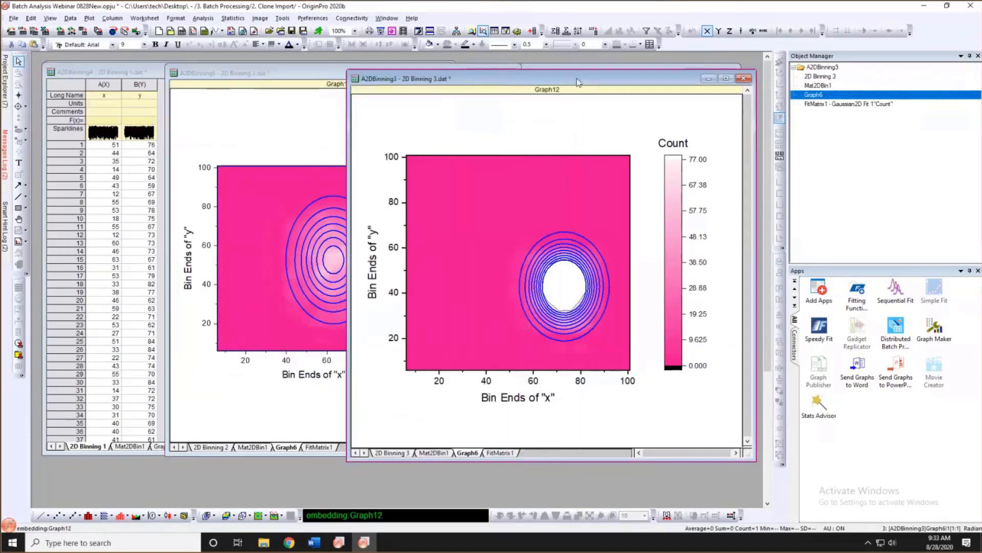
left_click(303, 128)
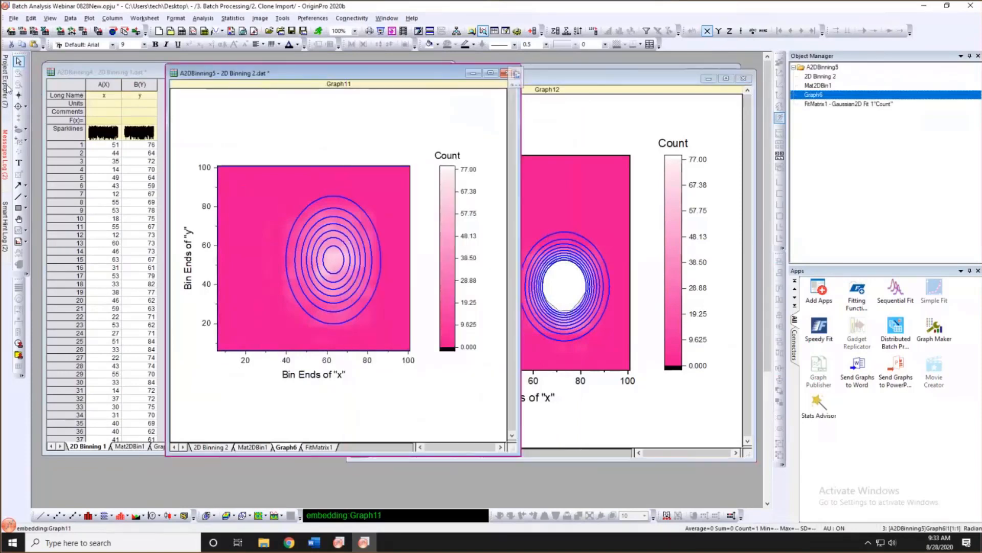
Switch to the "3. Import Multiple Files into Sqential Sheets" project folder and widen the workspace and T315K1 workbook to fit all sheet tabs.
mouse_move(7, 88)
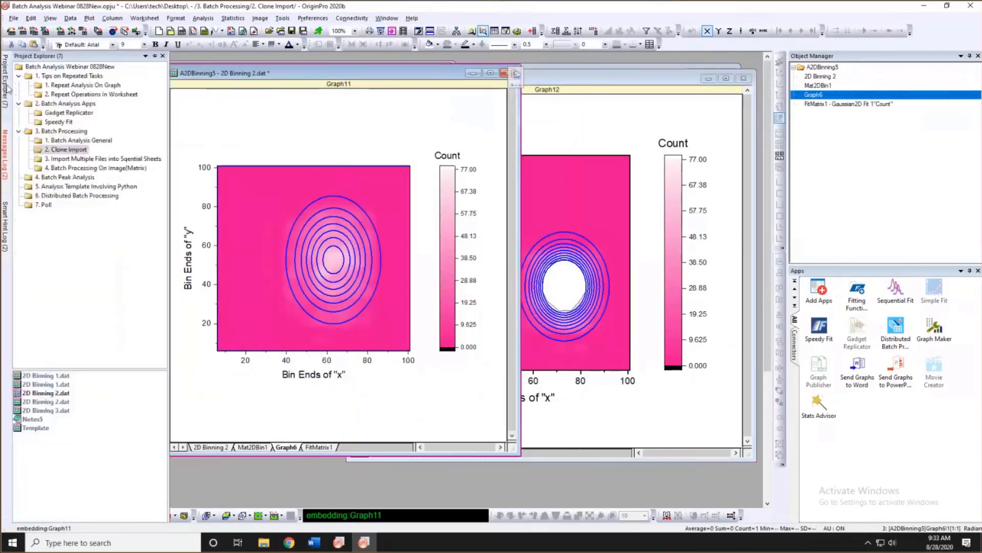
left_click(82, 159)
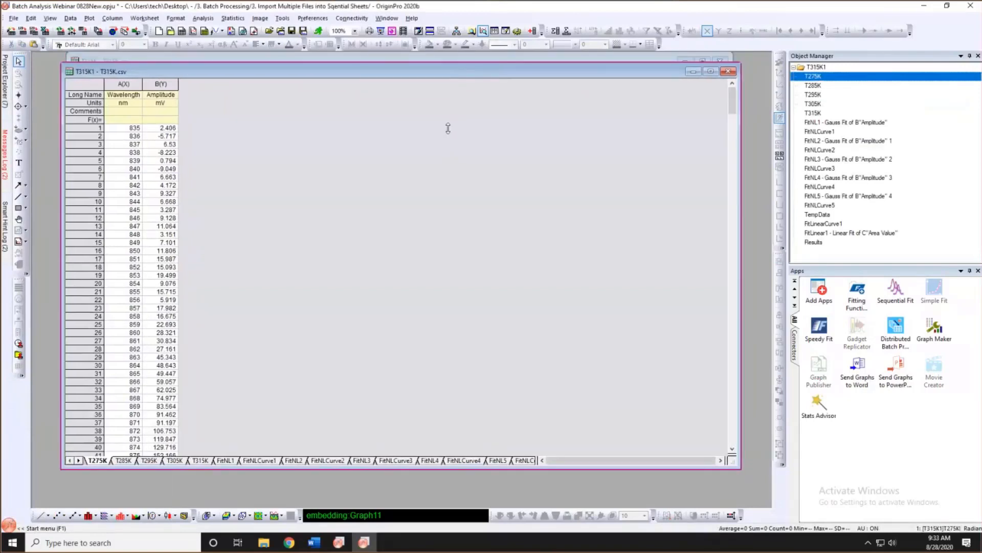
left_click_drag(563, 134, 562, 96)
left_click_drag(740, 431, 750, 466)
left_click_drag(789, 237, 891, 238)
left_click_drag(547, 458, 820, 474)
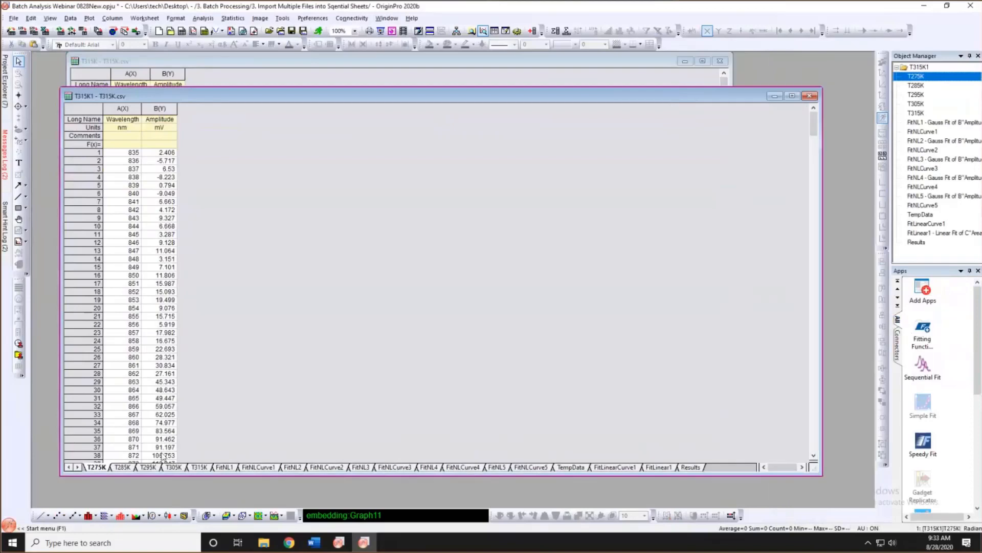
Look through the imported data sheets T275K to T315K in the T315K1 workbook.
left_click(122, 467)
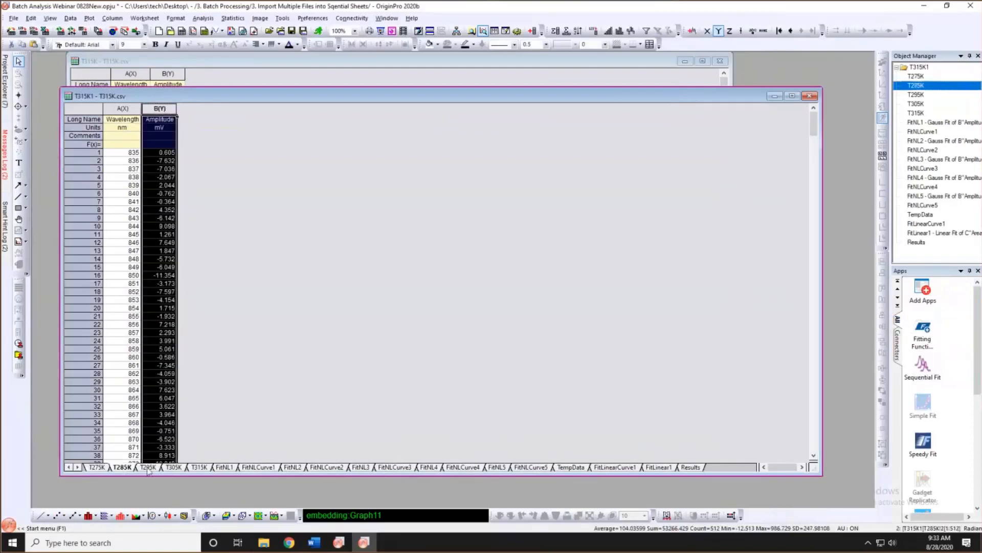
left_click(147, 468)
left_click(96, 468)
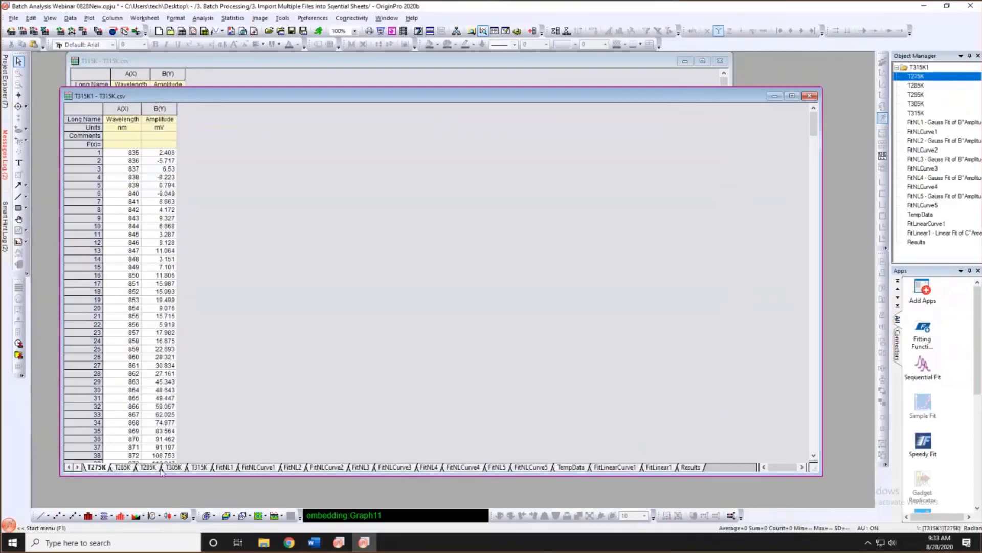
left_click(198, 468)
left_click(175, 467)
left_click(148, 467)
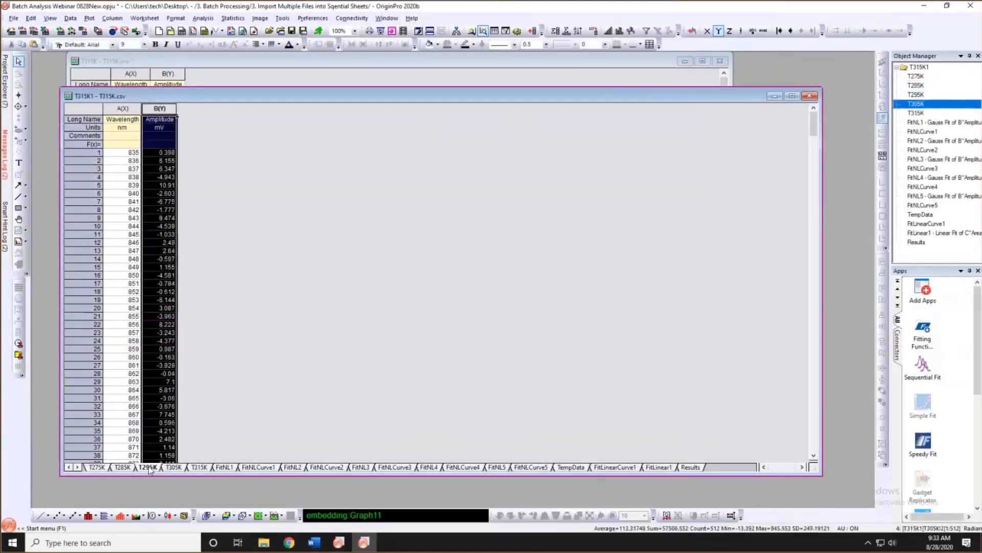
left_click(123, 468)
left_click(97, 468)
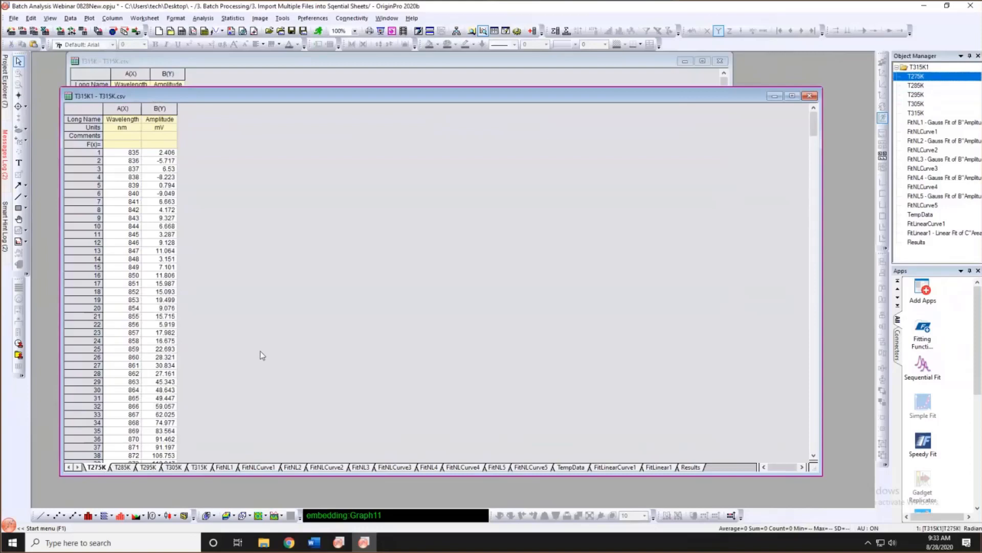
Plot the Amplitude column of the T275K sheet as a line graph to view the peak, and delete that graph.
left_click(159, 108)
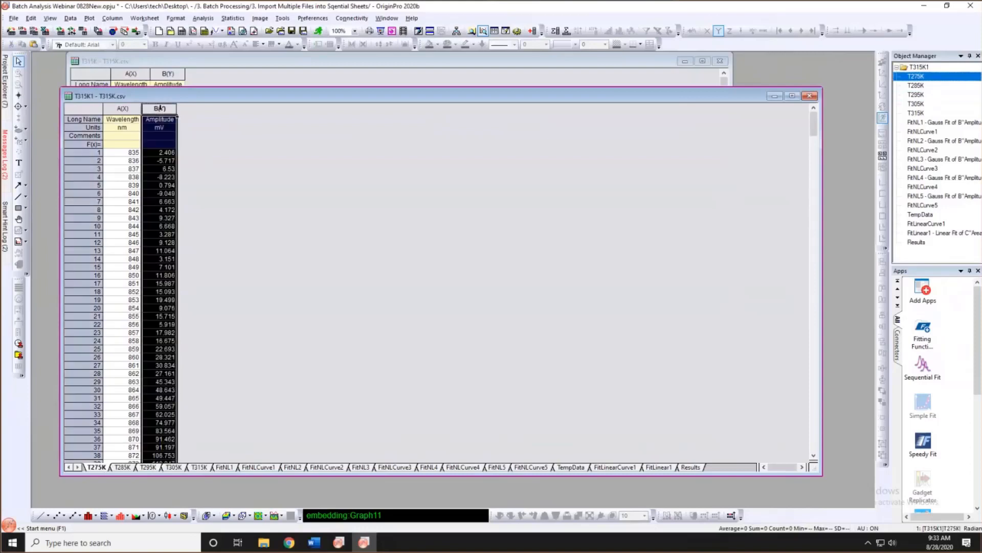
left_click(41, 515)
left_click_drag(209, 72, 439, 147)
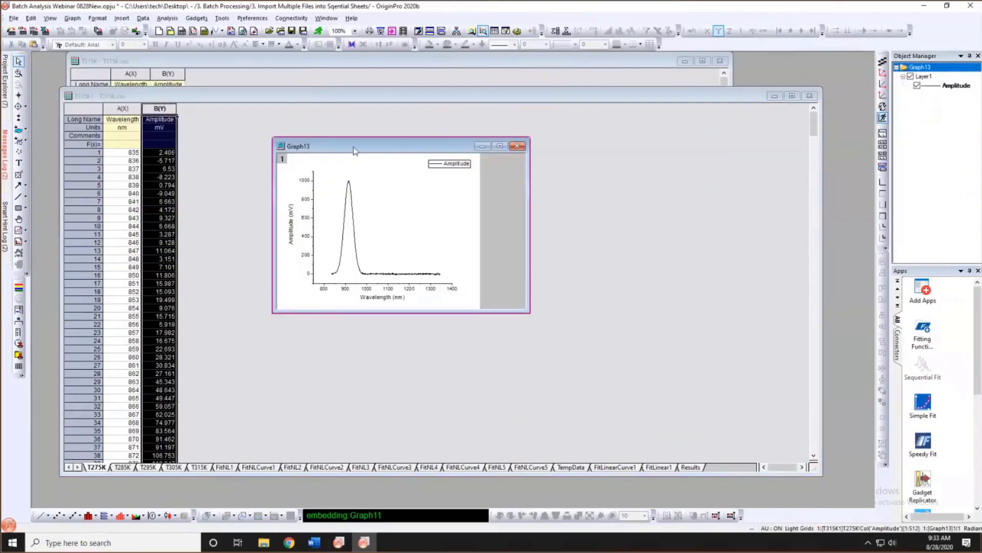
left_click(522, 147)
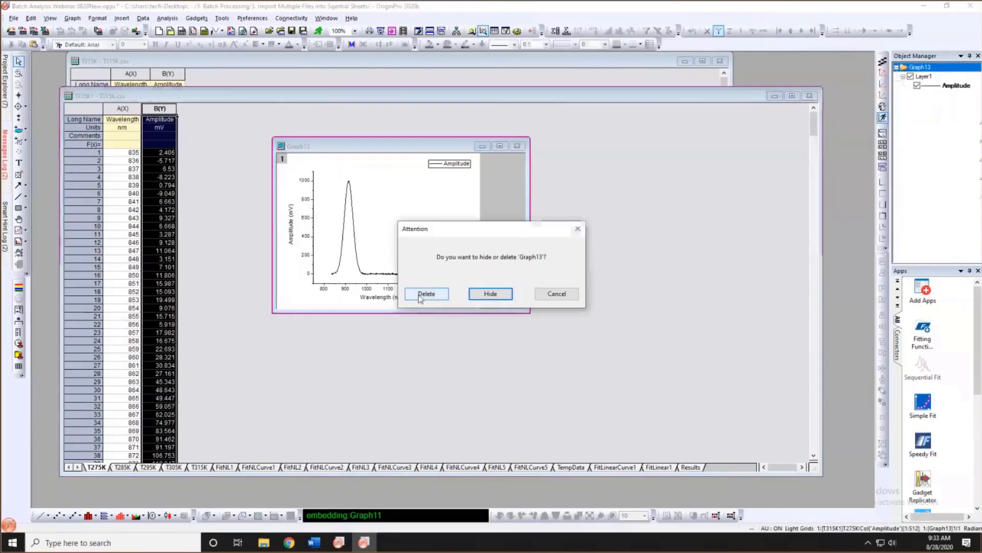
left_click(426, 293)
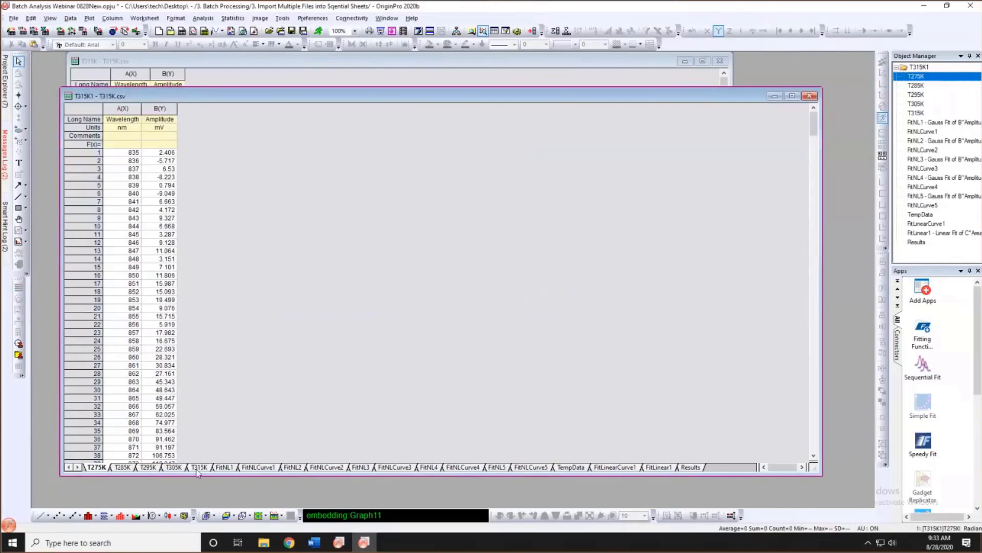
Review the FitNL1 Gauss fit report and inspect the cell link behind the first Area Value in the TempData sheet.
left_click(252, 468)
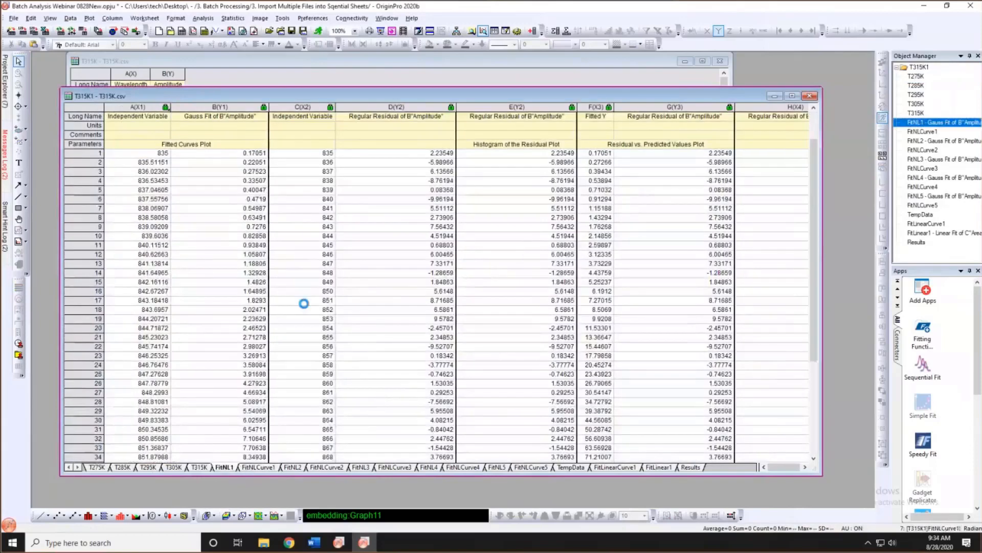
scroll(142, 366, "down", 5)
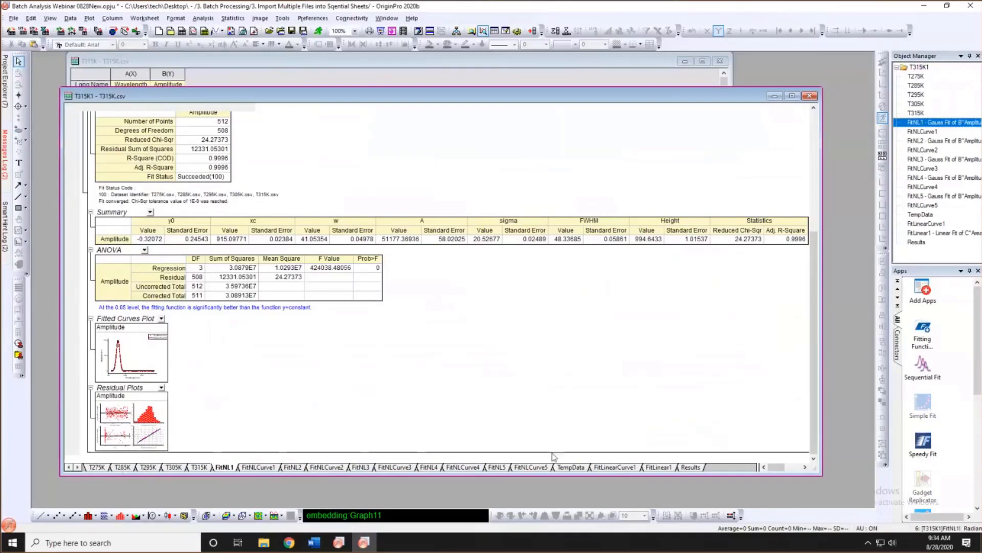
left_click(570, 467)
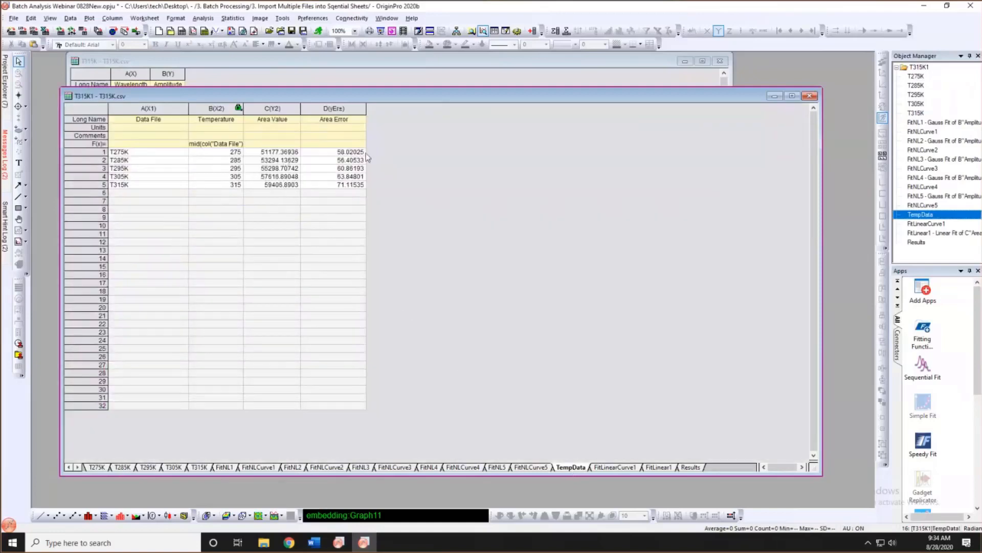
left_click(281, 152)
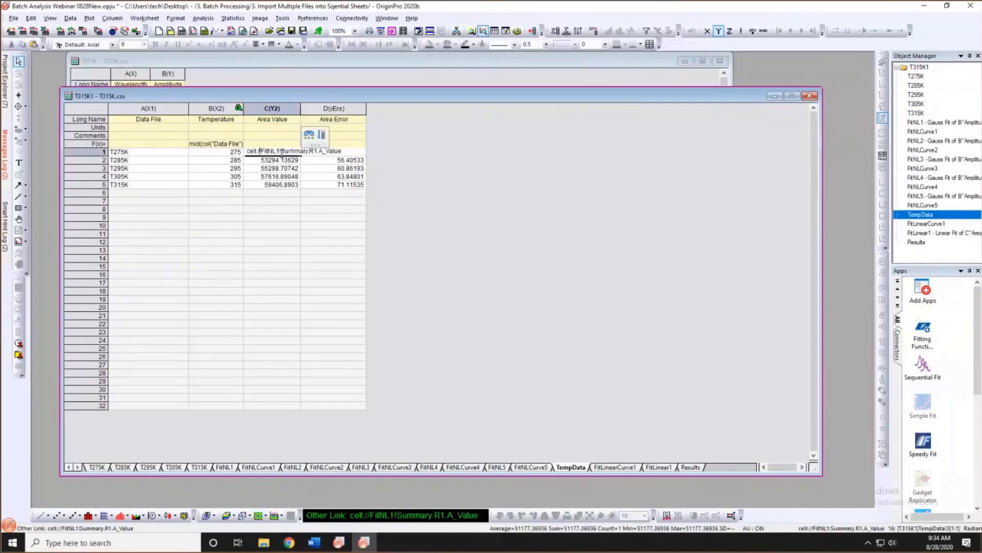
left_click(383, 148)
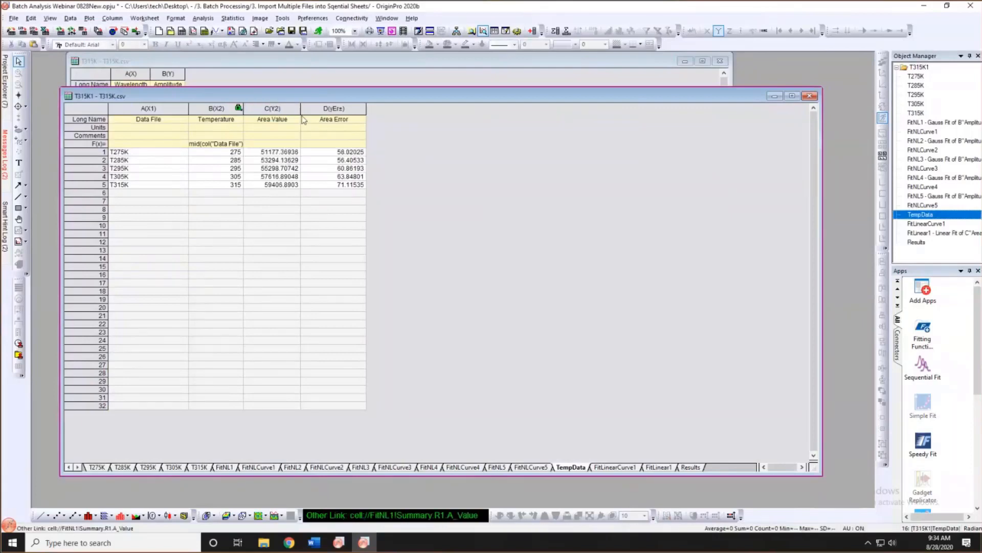
Examine the Area Value column of the TempData sheet and the cell link behind its first row.
left_click(276, 109)
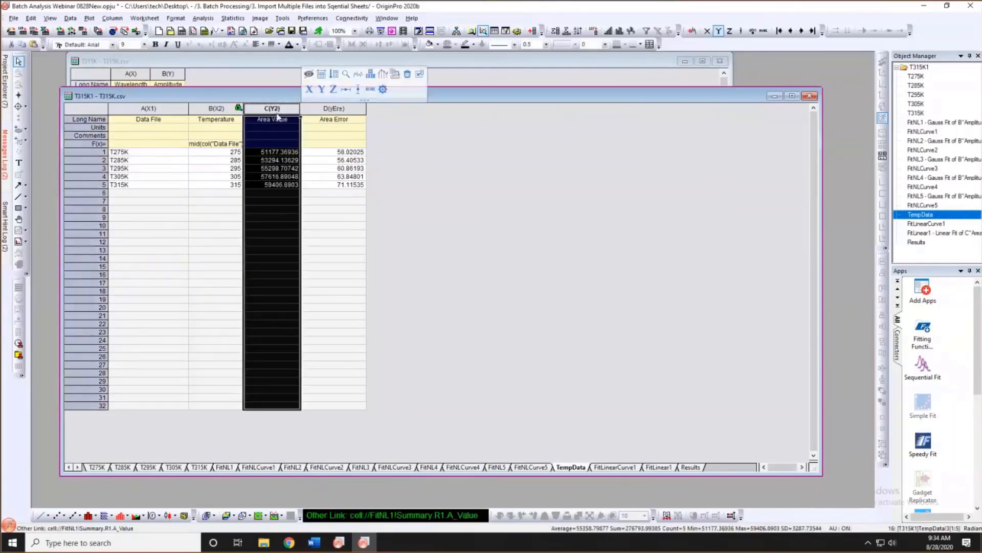
left_click(387, 189)
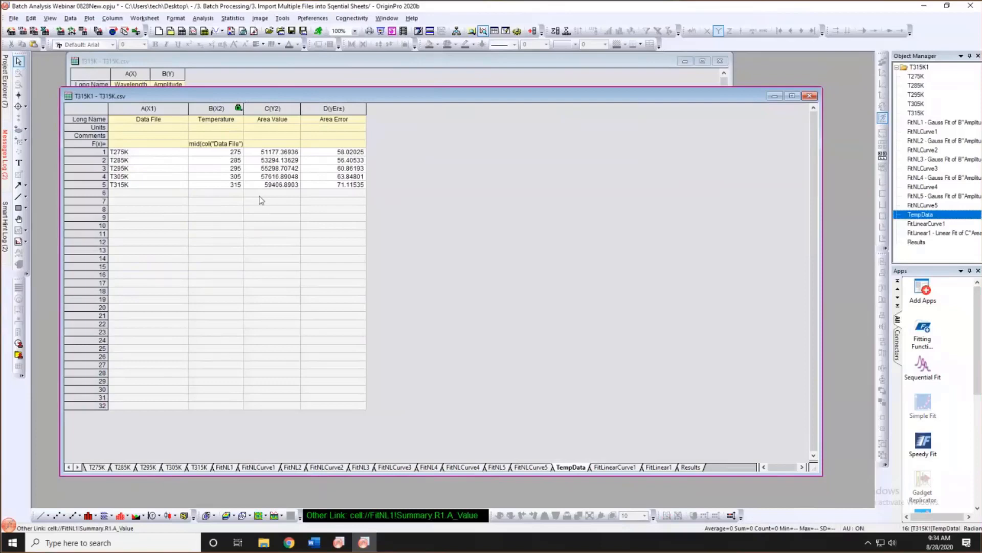
double_click(279, 152)
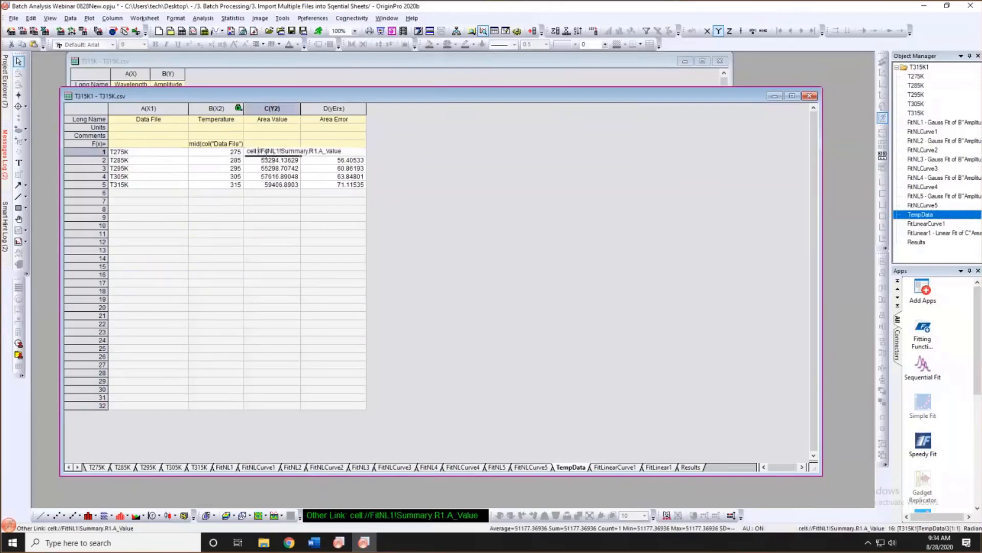
left_click(421, 180)
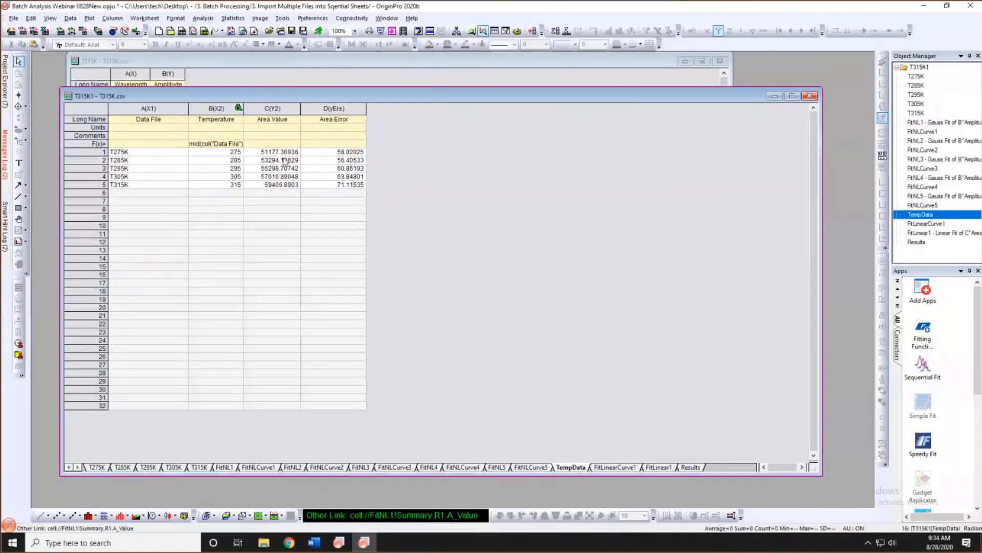
left_click(281, 109)
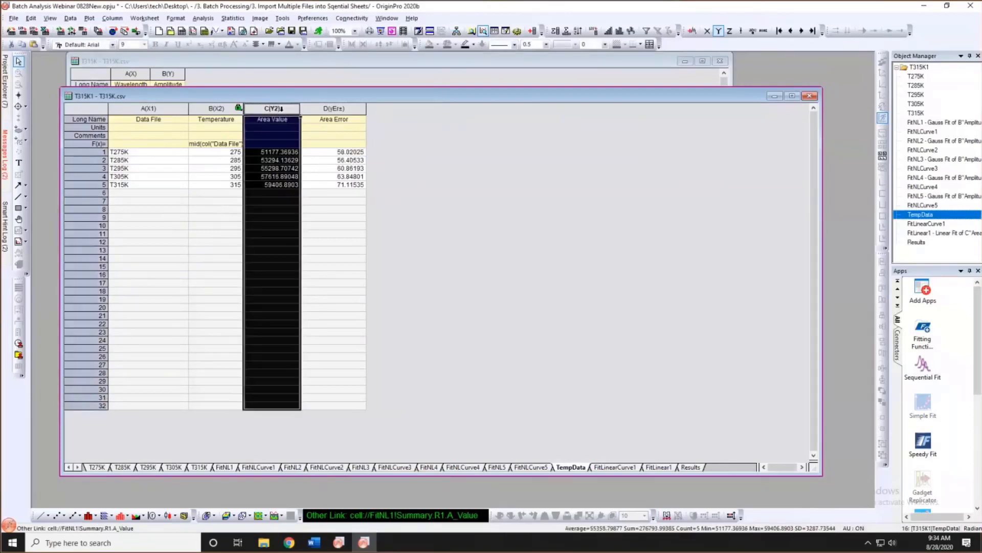
left_click(428, 185)
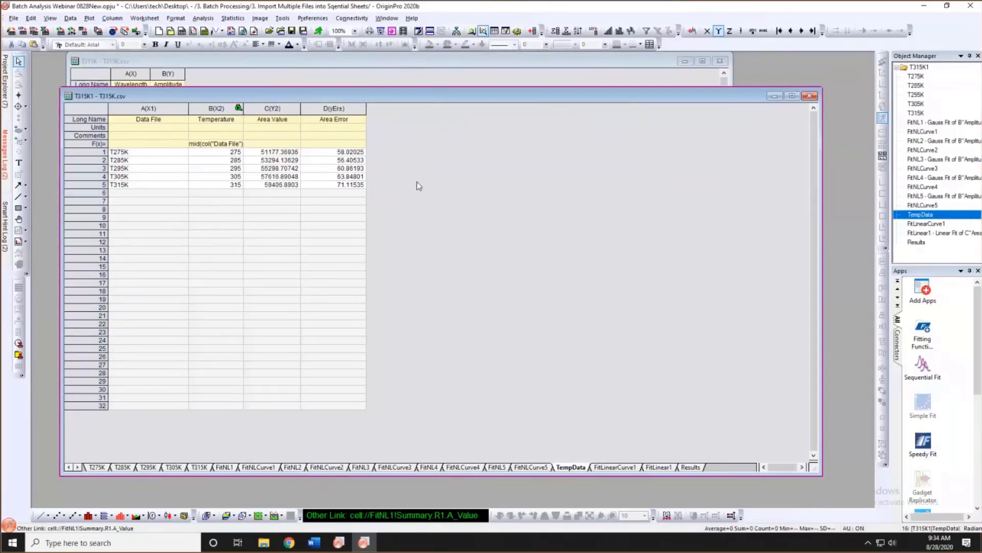
Review the linear fit summary on the Results sheet, the TempData sheet and the T275K data sheet.
left_click(690, 468)
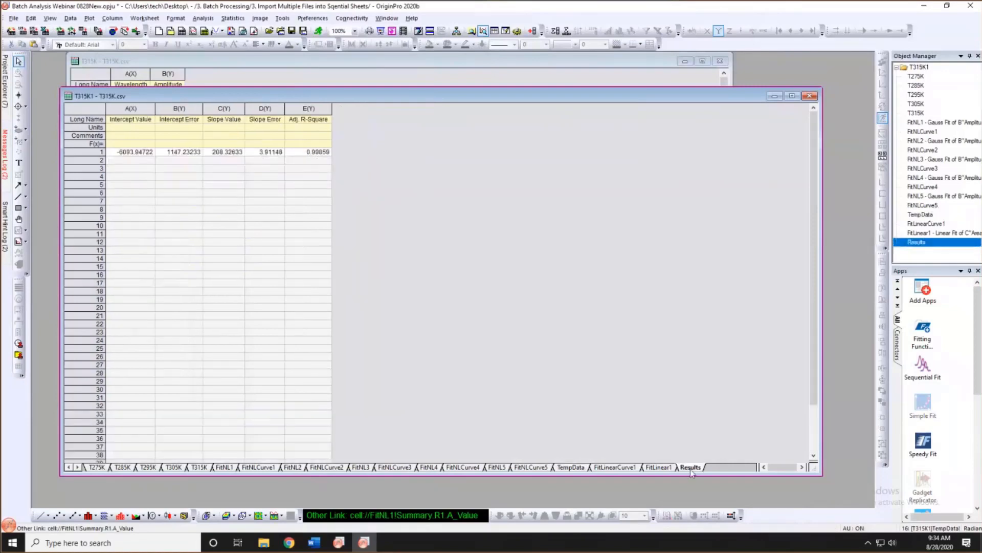
left_click(571, 467)
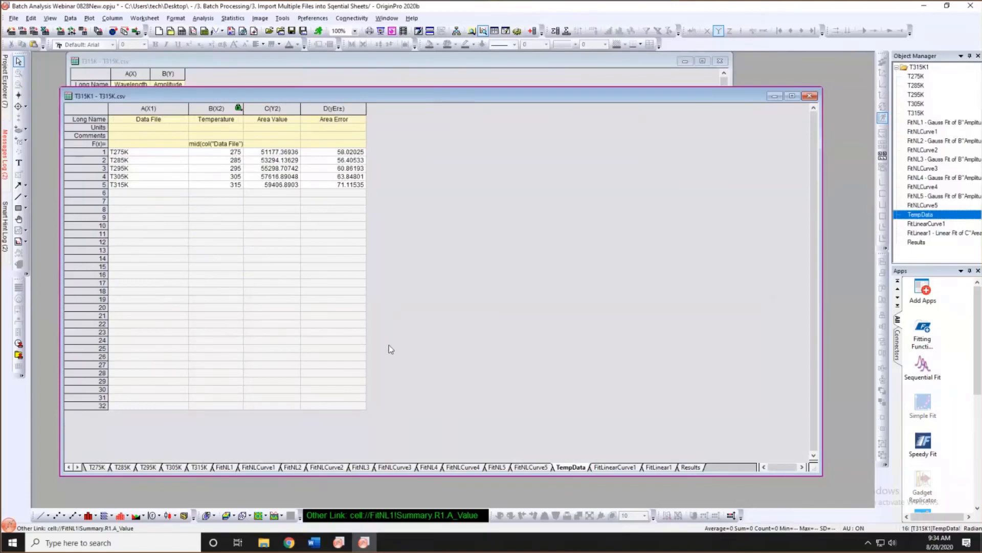
left_click(96, 467)
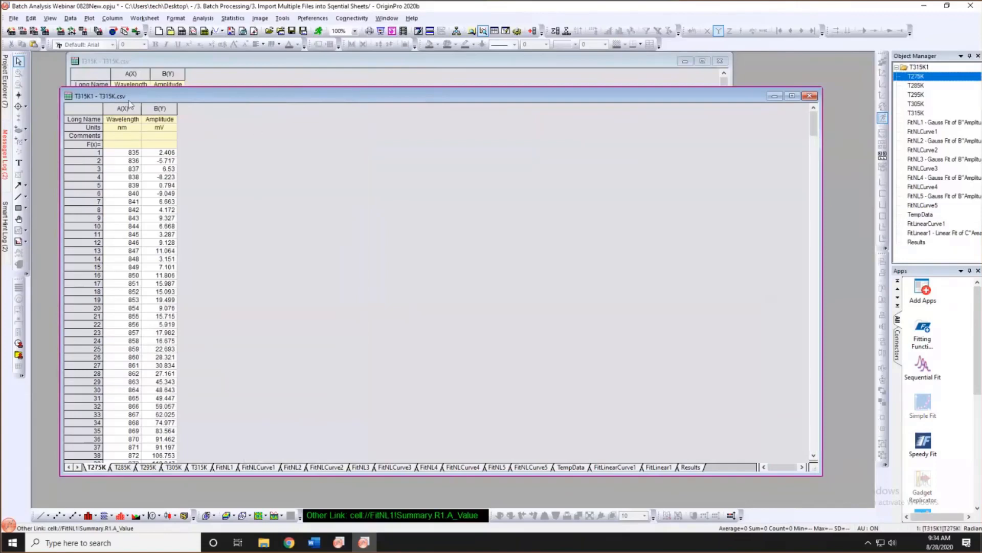
Shrink the T315K1 workbook window, and enlarge and reposition the empty T315K workbook window.
left_click_drag(60, 86, 236, 116)
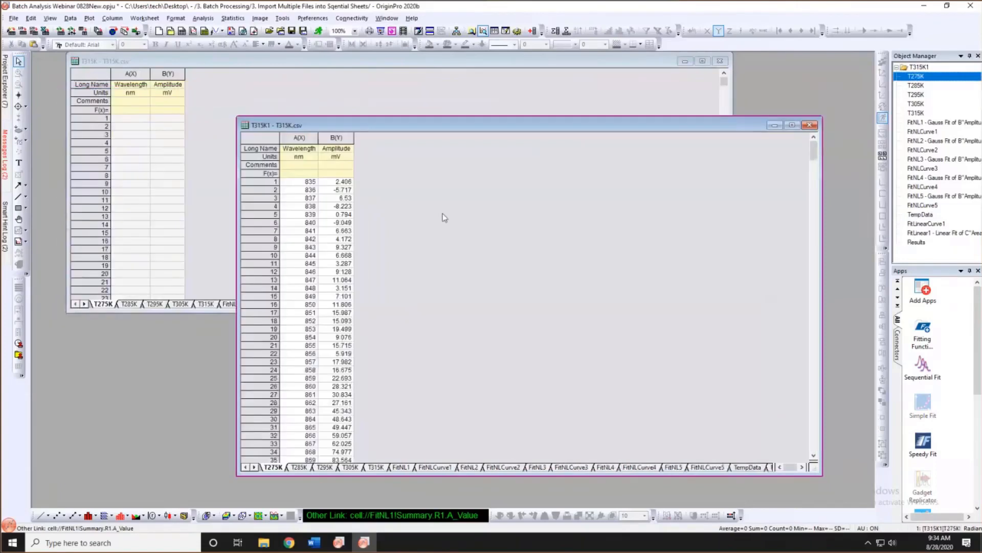
left_click(416, 93)
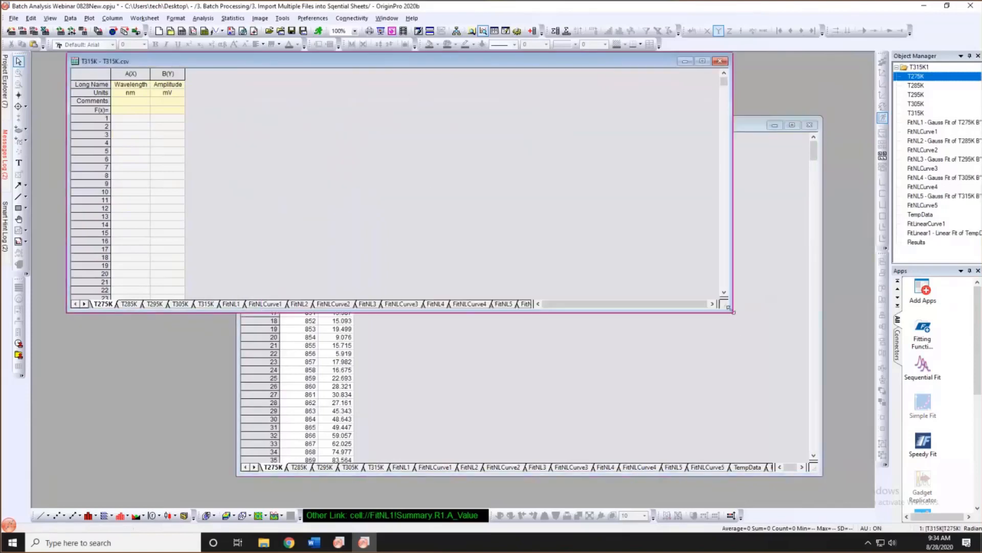
left_click_drag(732, 311, 742, 351)
left_click_drag(300, 63, 293, 84)
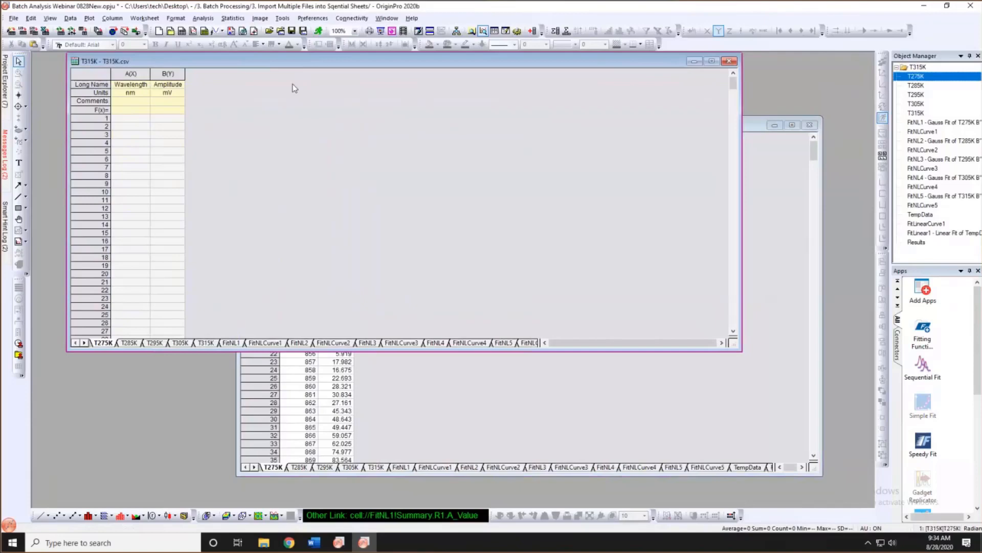
Start saving the empty T315K workbook as an analysis template in the Desktop's BatchAnalysis folder.
right_click(288, 85)
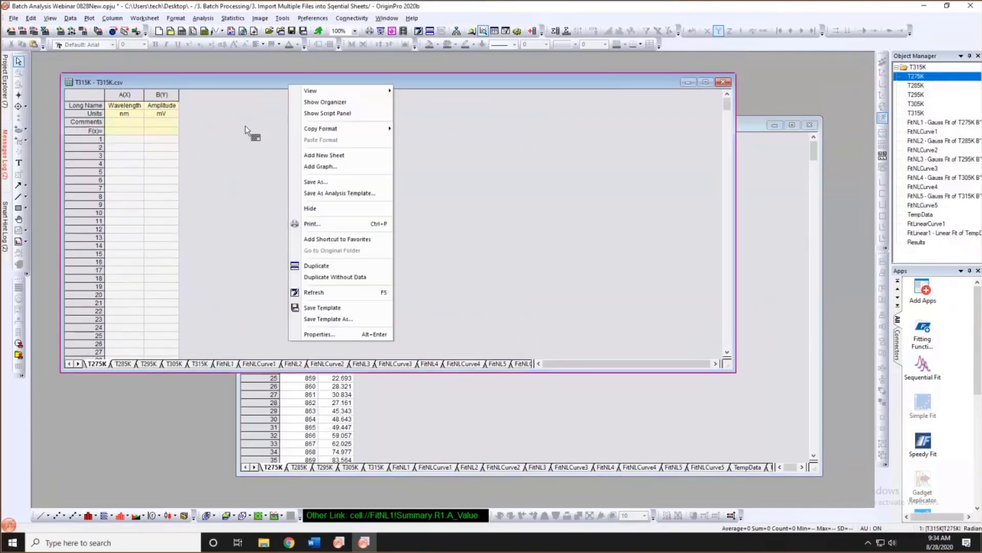
left_click(315, 194)
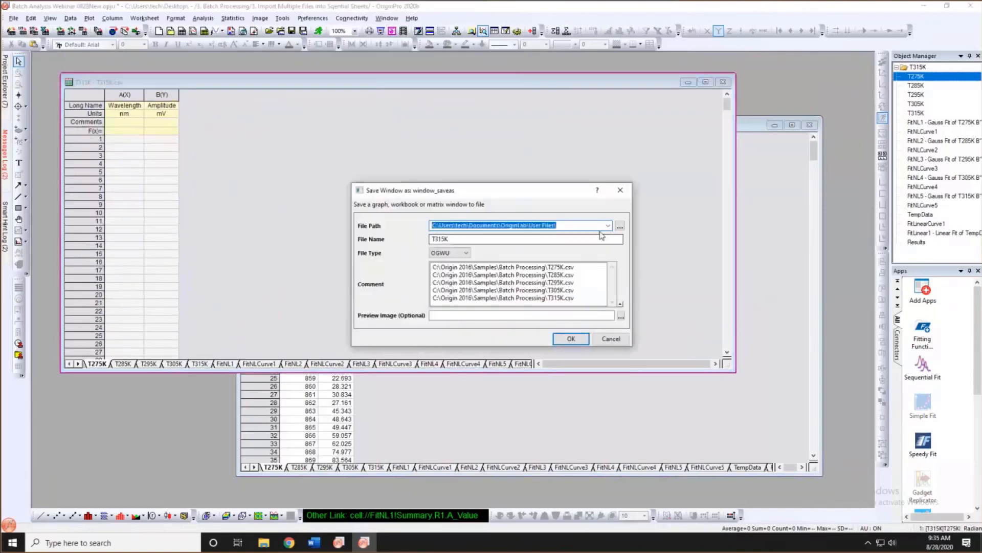
left_click(620, 226)
scroll(395, 251, "up", 5)
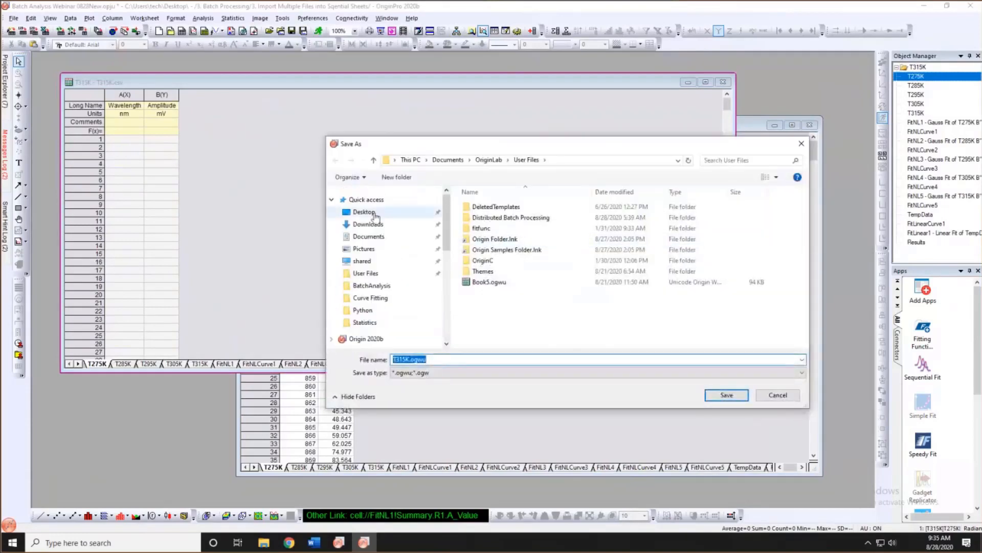
left_click(375, 216)
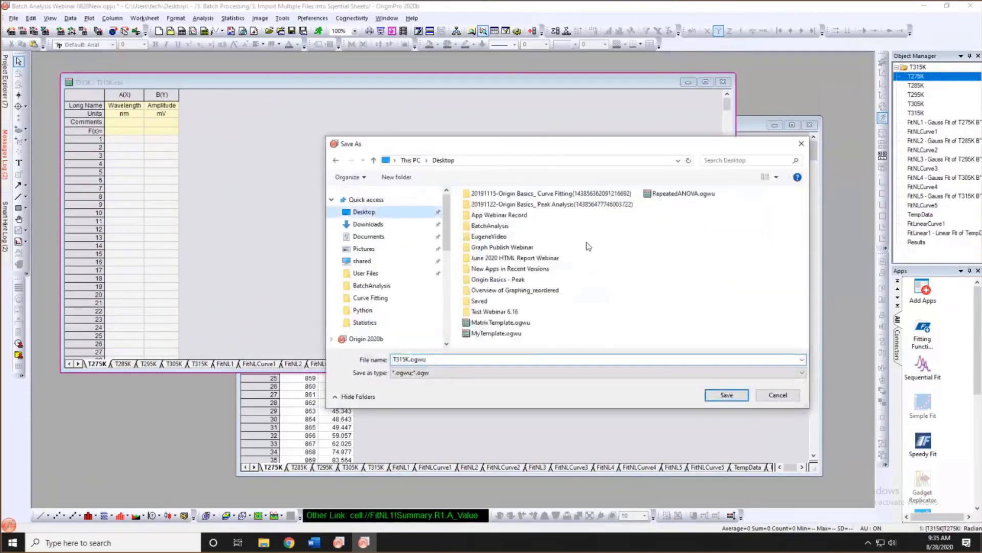
double_click(503, 226)
Name the analysis template MutlipleSheetTemplate.ogwu and save it.
left_click(410, 359)
left_click_drag(409, 359, 377, 351)
type("Mut")
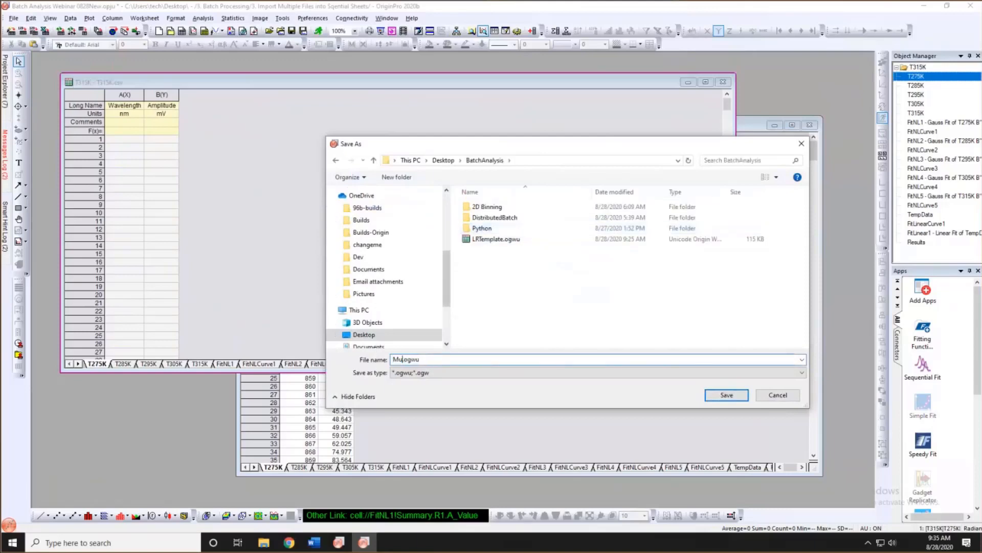
type("lipleSheetTemplate")
left_click(727, 394)
left_click(567, 340)
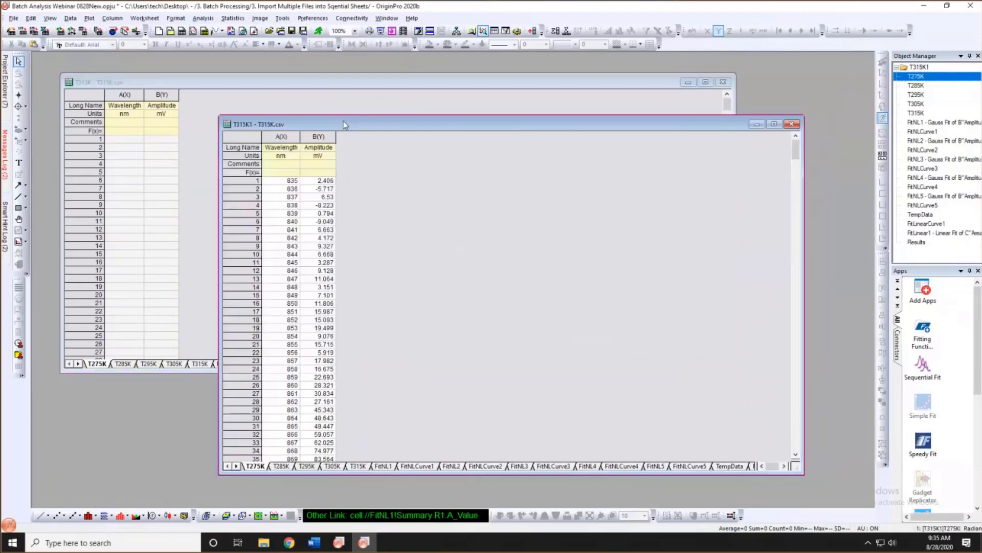
Open Batch Processing and load MutlipleSheetTemplate.ogwu from the BatchAnalysis folder as the analysis template.
left_click_drag(344, 125, 325, 88)
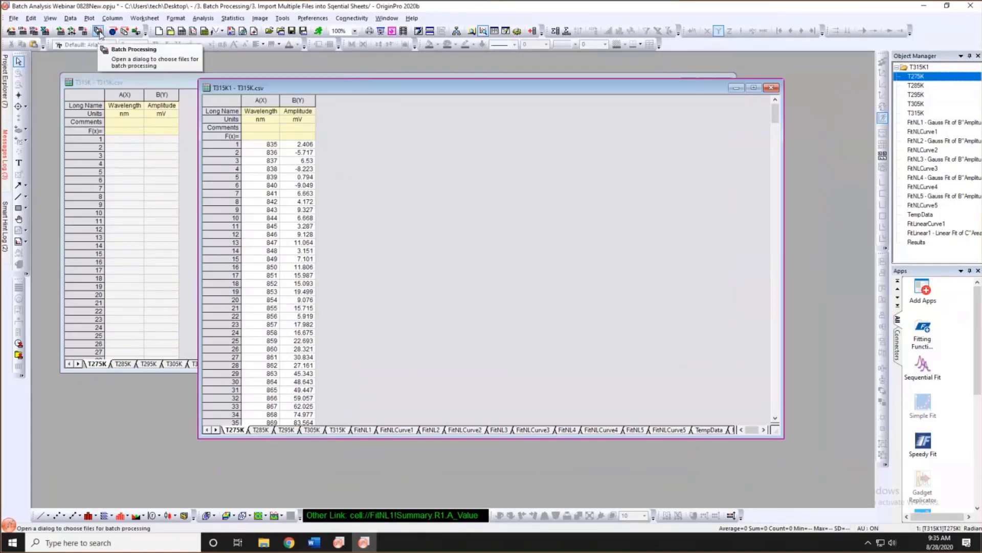
left_click(99, 33)
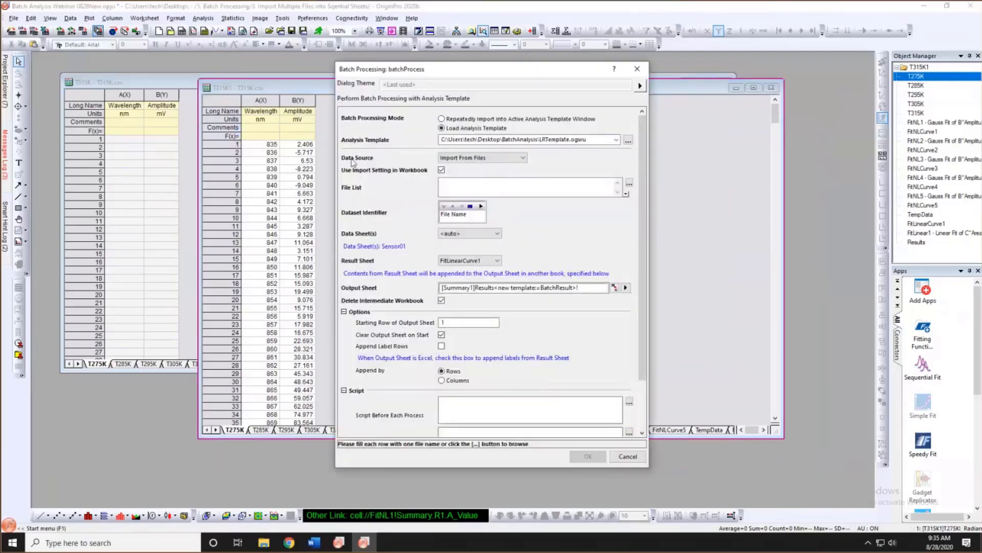
left_click(628, 141)
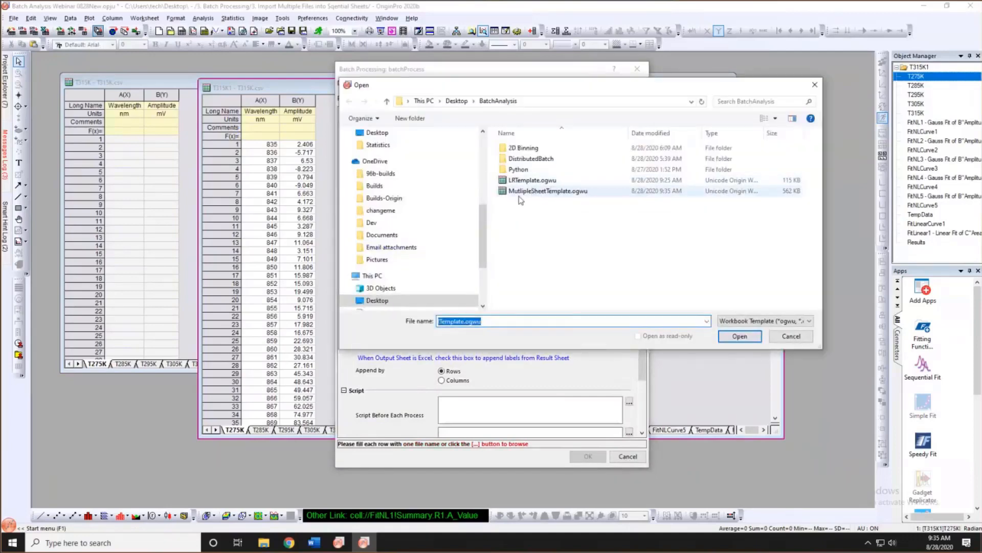
left_click(535, 191)
left_click(740, 336)
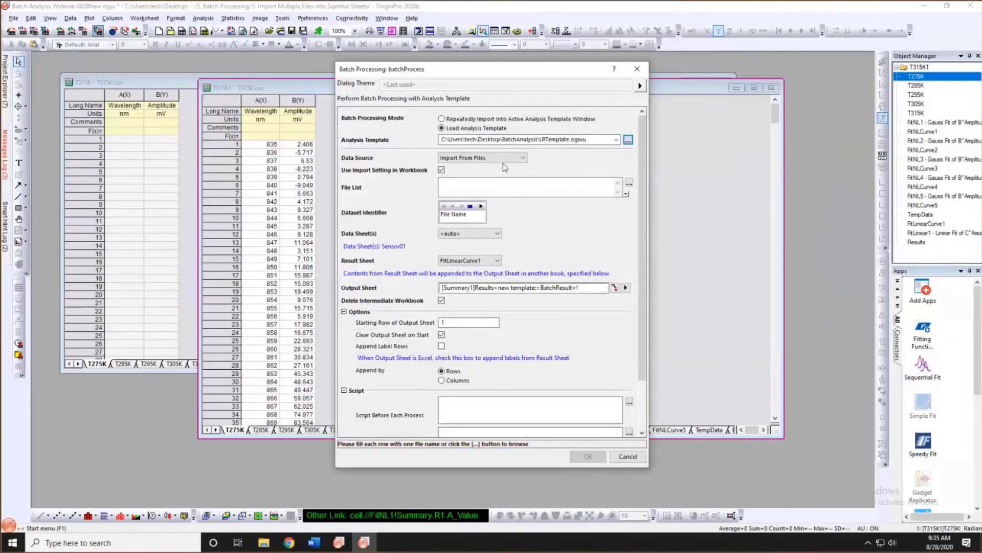
Browse for the batch input files in the Batch Processing folder of the Origin Samples.
left_click(629, 183)
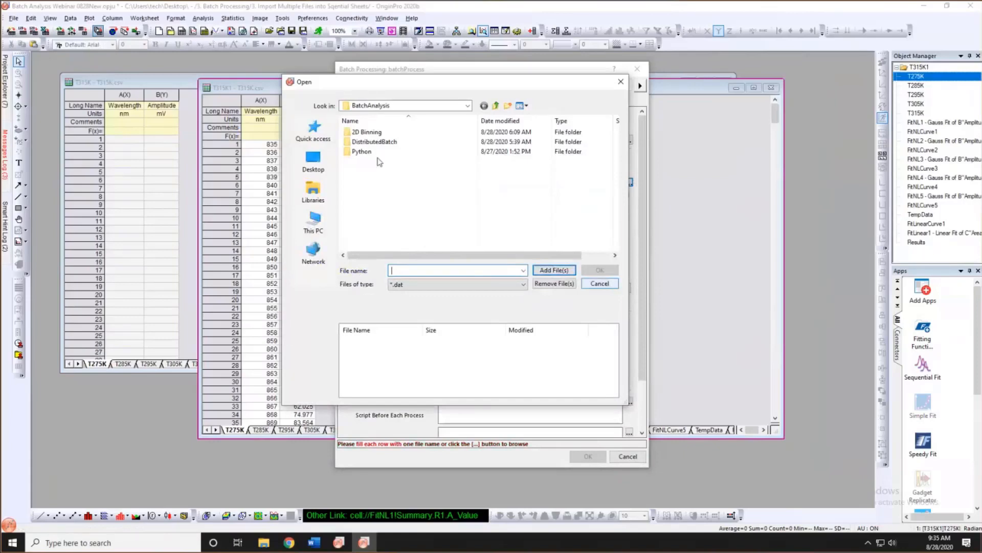
left_click(313, 131)
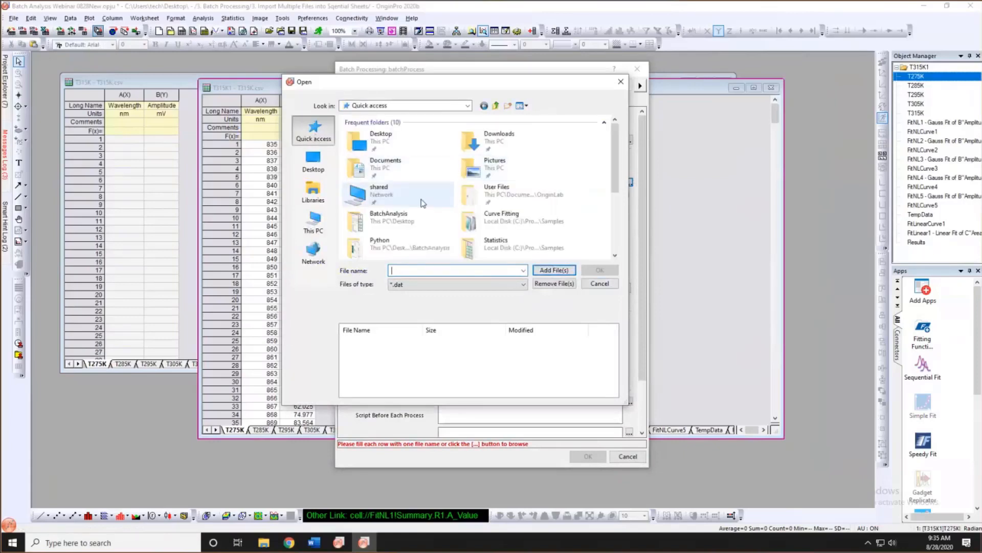
left_click(509, 219)
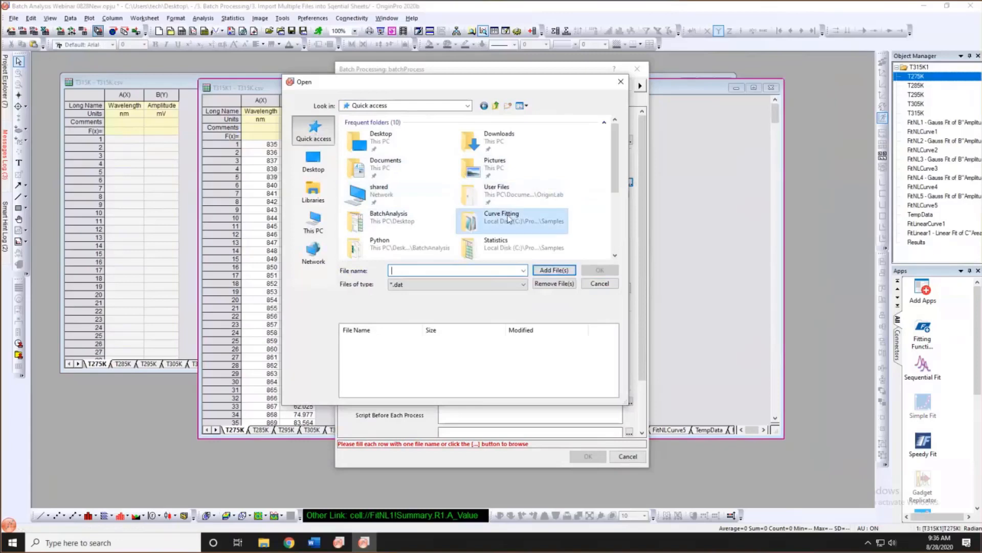
double_click(509, 218)
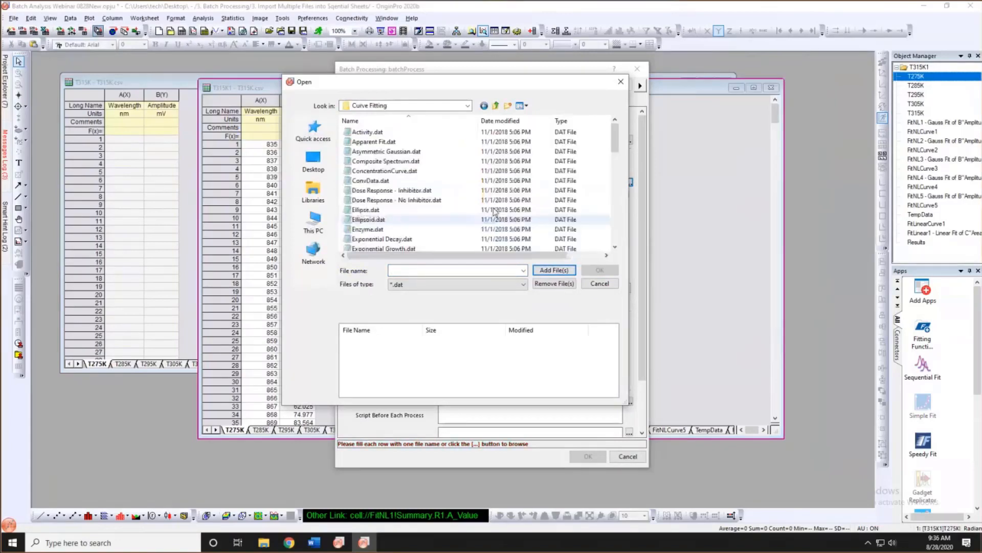
scroll(473, 187, "down", 4)
left_click(496, 106)
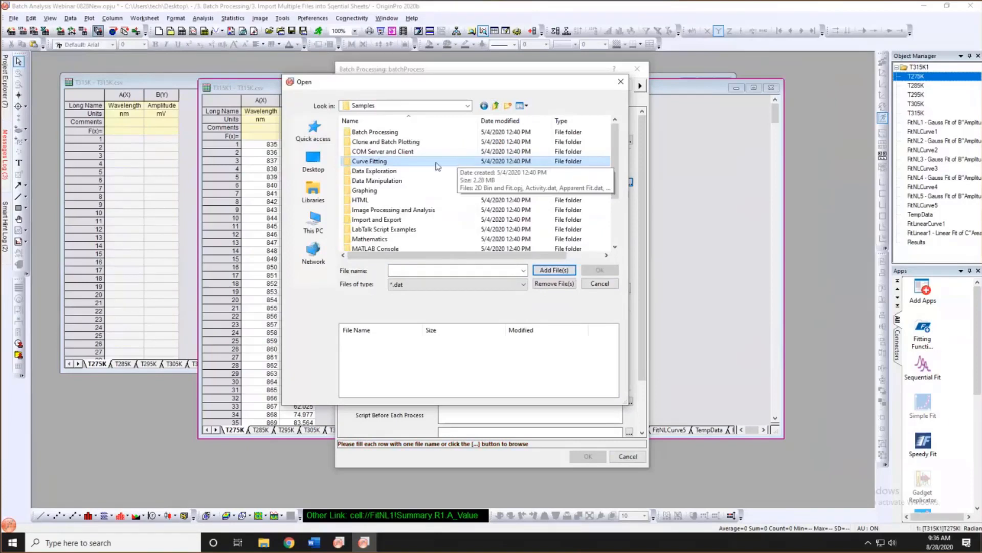
double_click(379, 132)
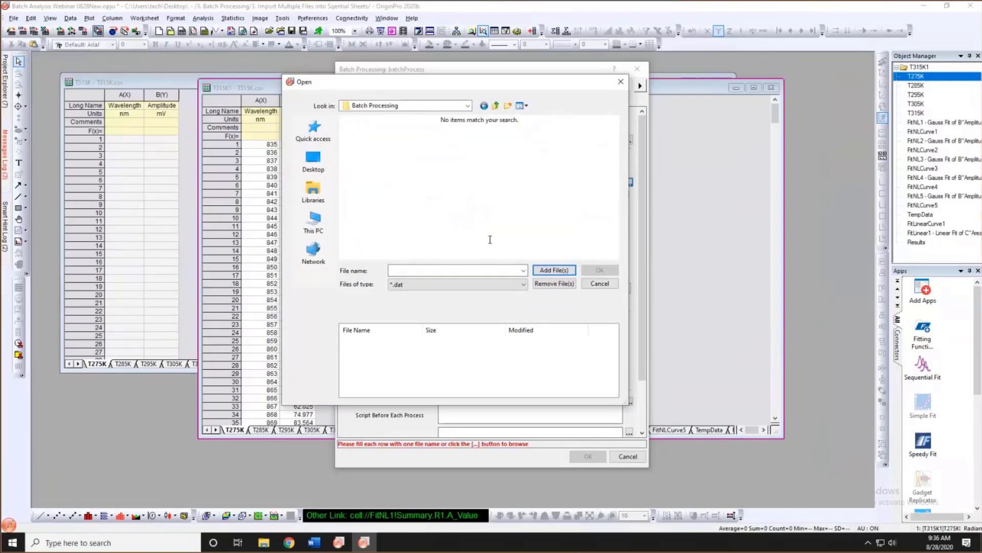
Filter the folder to *.csv files in list view and add T275K.csv through T365K.csv to the batch file list.
left_click(481, 285)
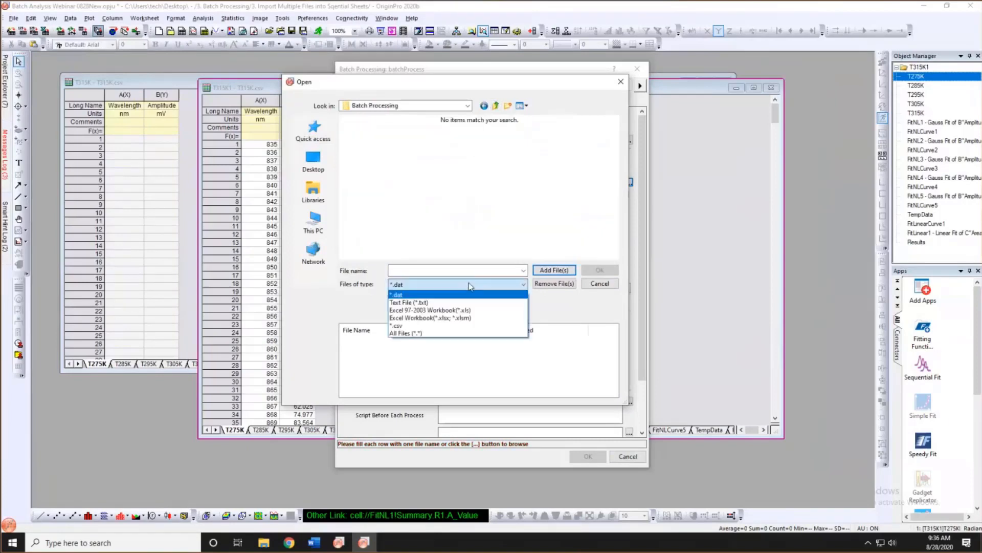
left_click(419, 329)
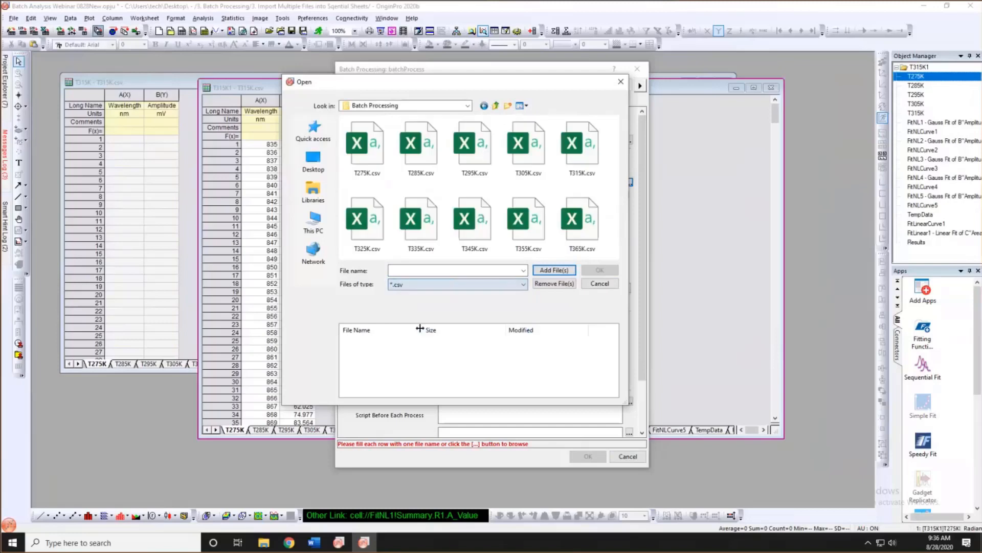
left_click(526, 107)
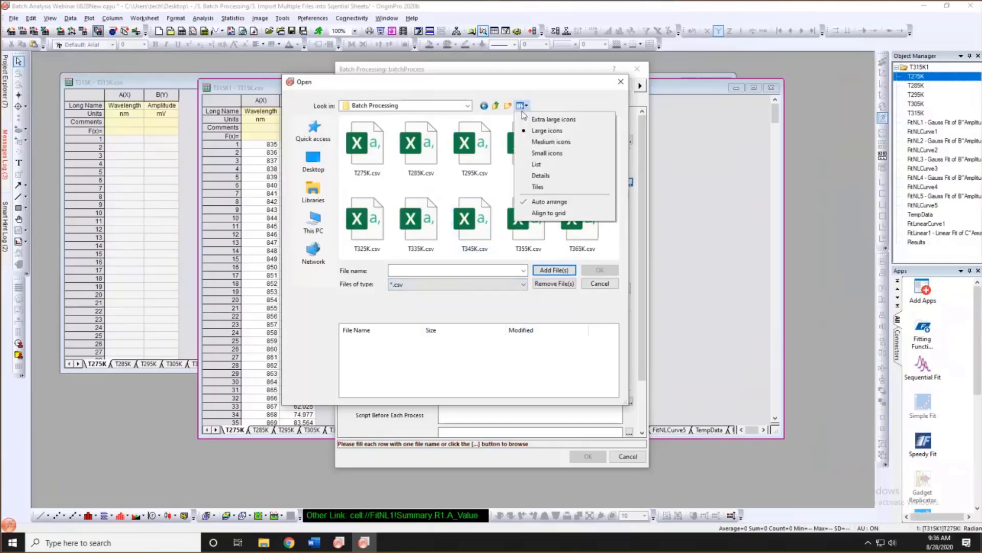
left_click(541, 165)
left_click(362, 122)
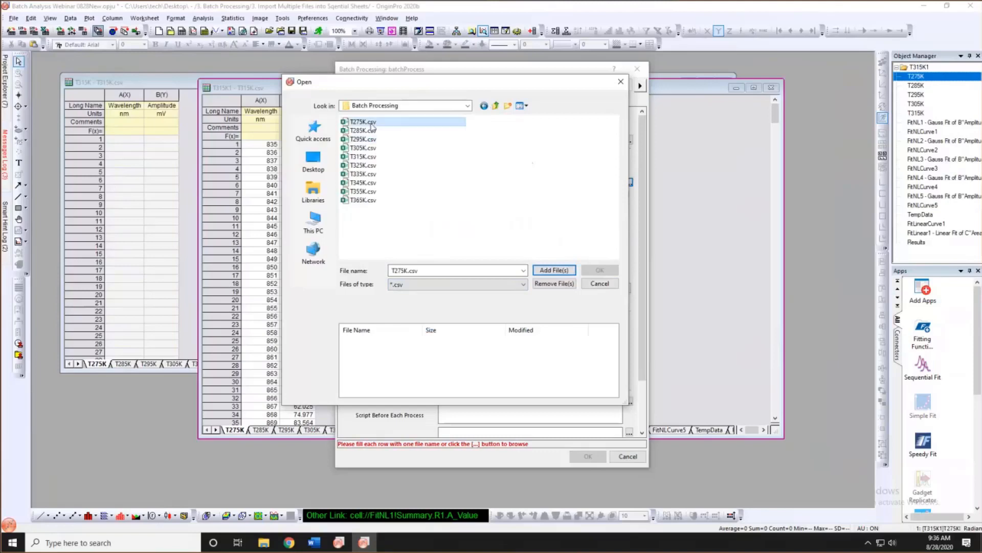
left_click(367, 201, "shift")
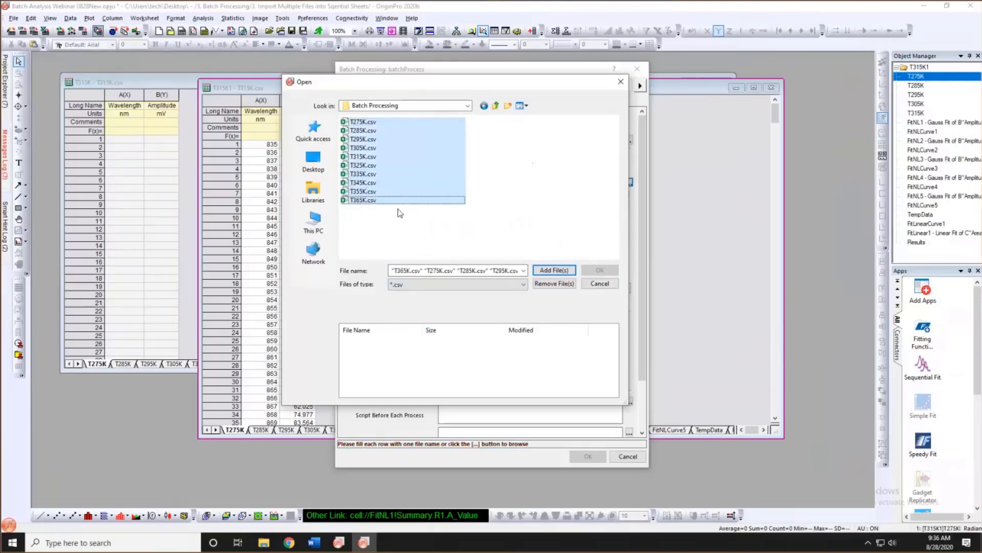
left_click(545, 270)
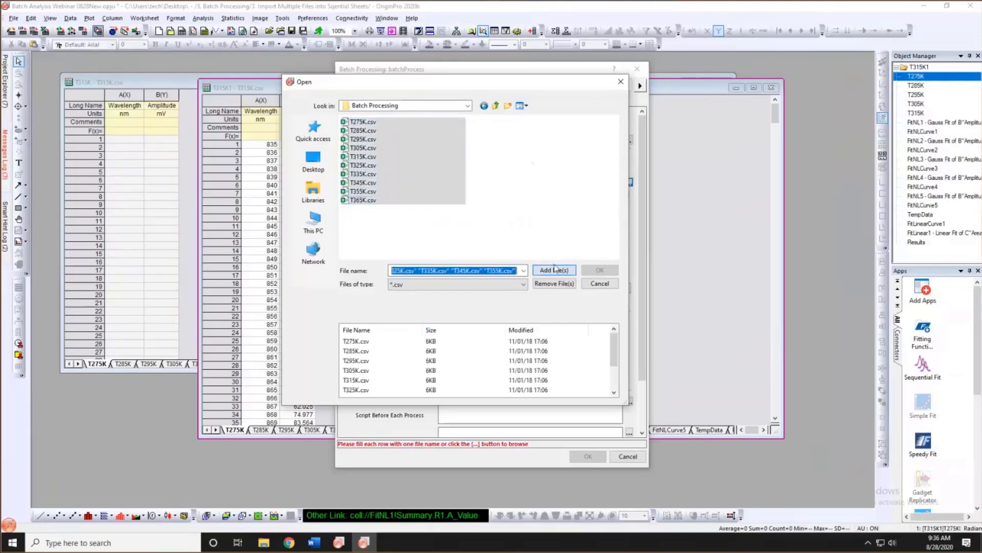
left_click(604, 274)
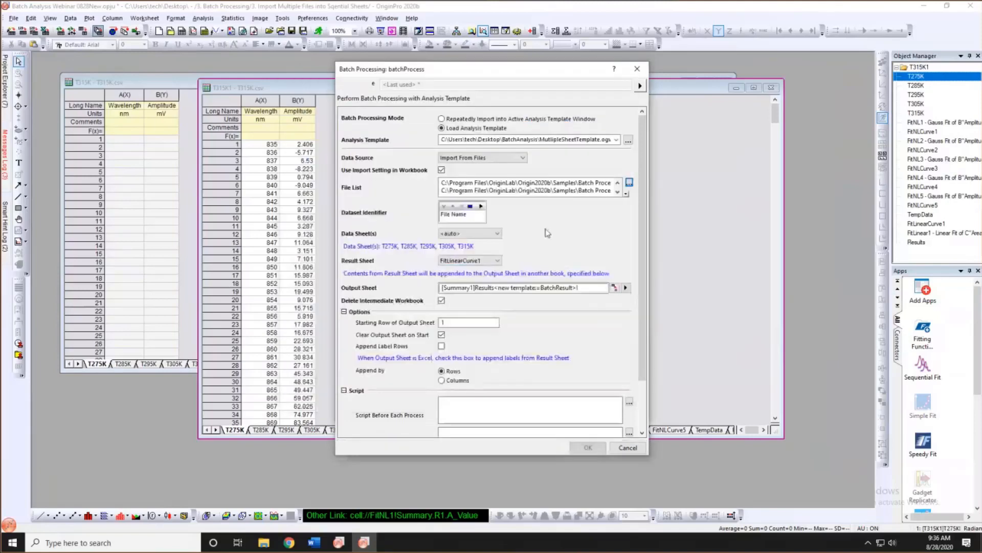
Choose Results as the result sheet for the batch processing.
left_click_drag(430, 73, 382, 63)
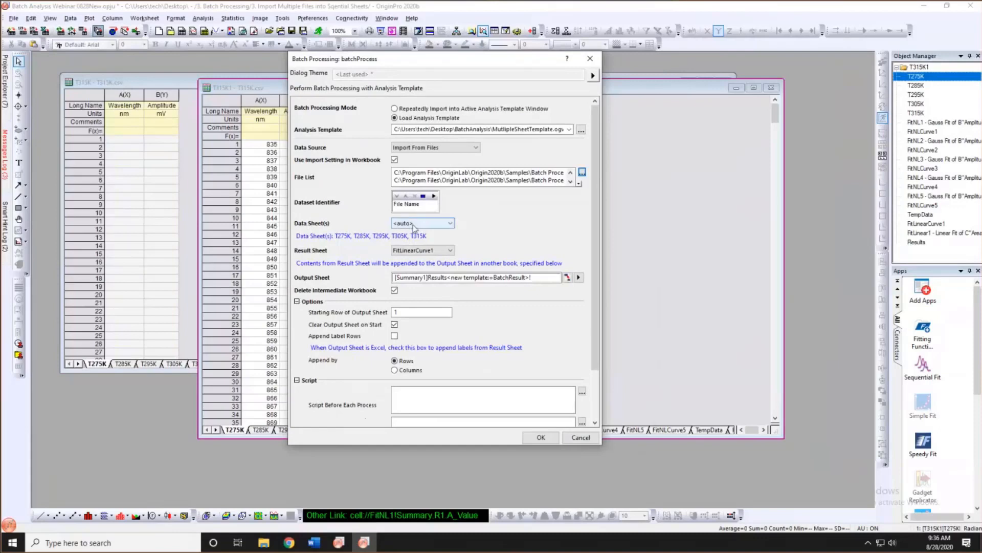
left_click_drag(334, 236, 433, 239)
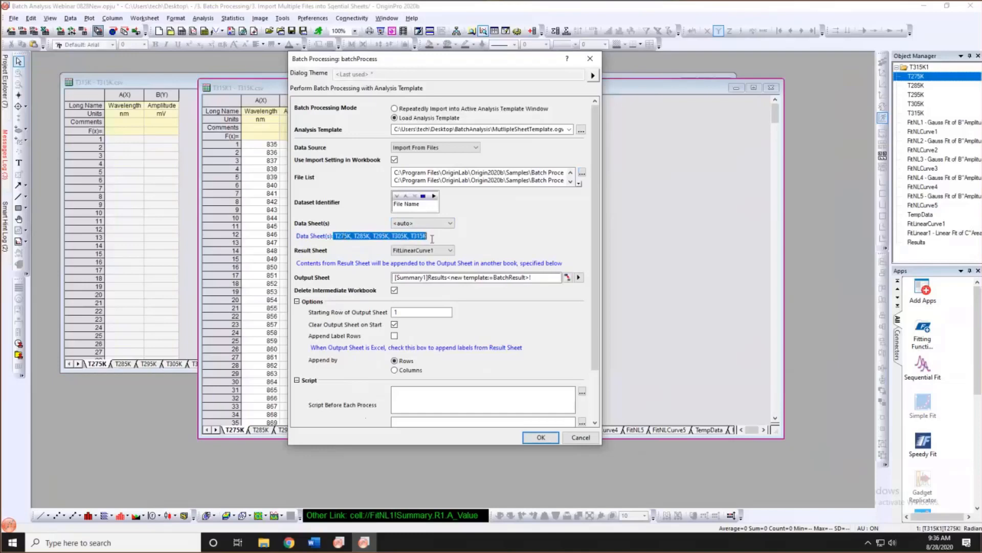
left_click(361, 239)
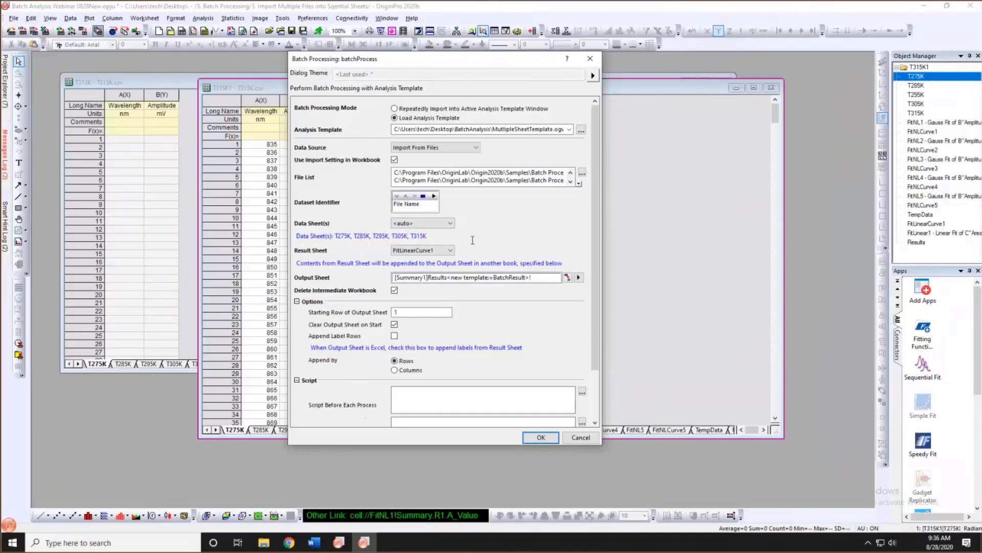
left_click(421, 252)
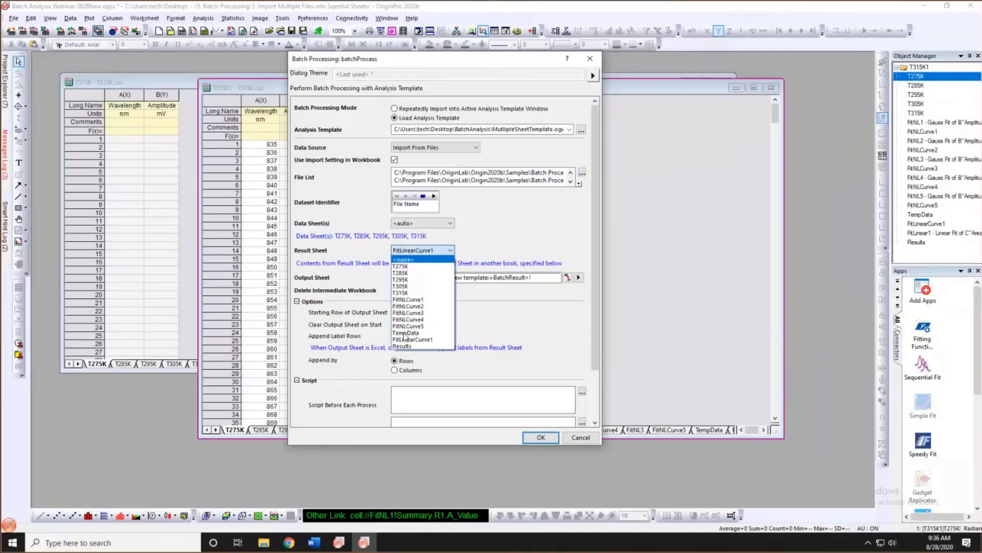
left_click(402, 346)
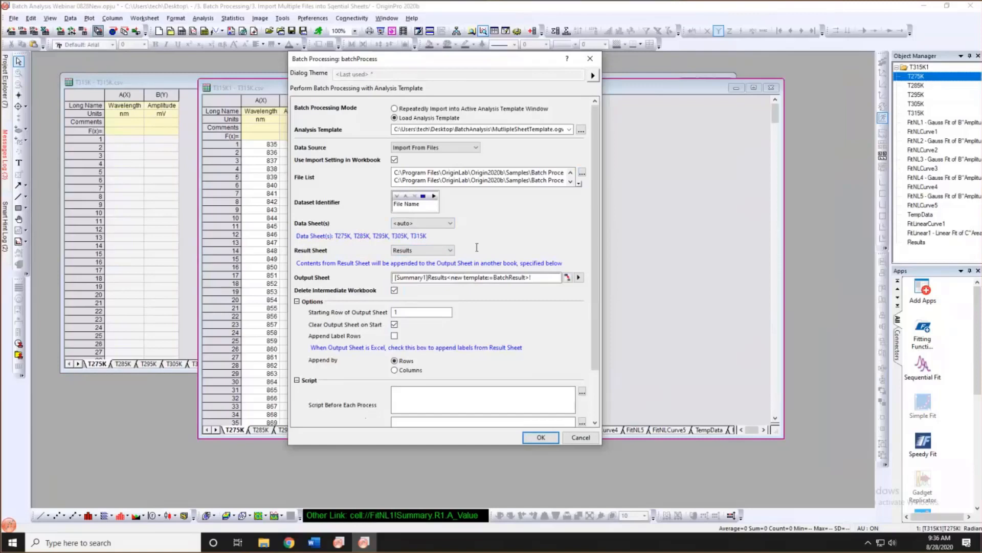
Set the output sheet's book to Summary2 and run the batch processing.
left_click(426, 277)
key("BackSpace")
type("2")
left_click(541, 437)
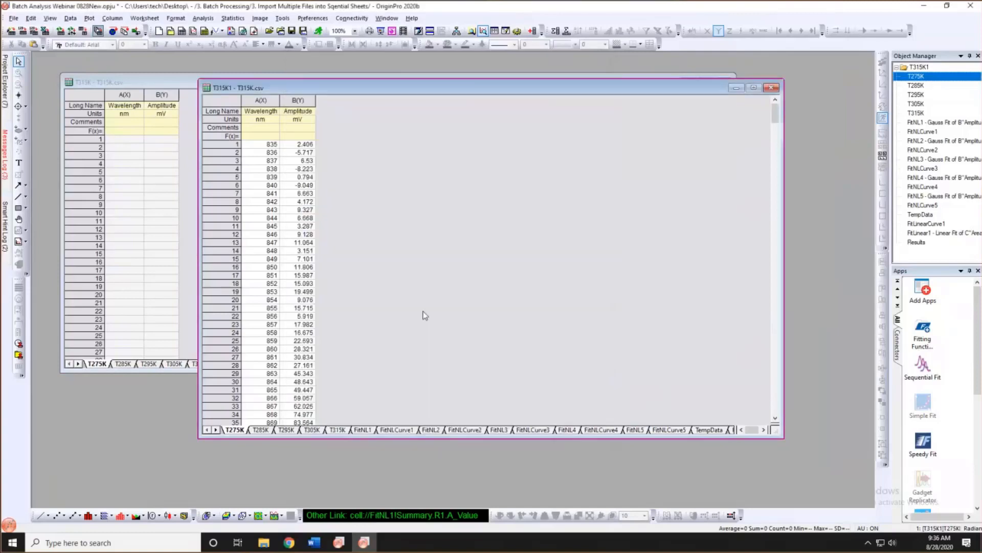
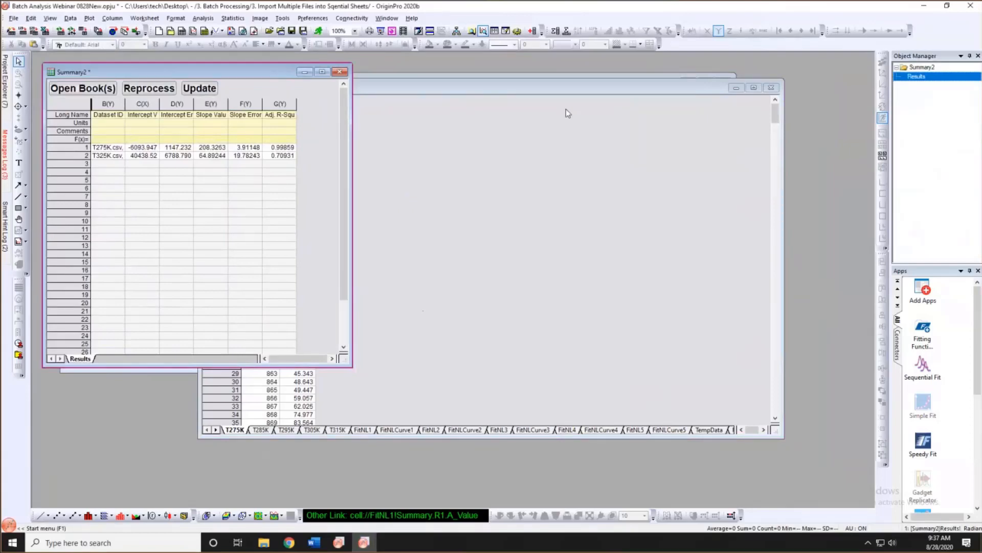
Widen the Dataset ID column of the Summary2 results and enlarge its window to show all result columns.
left_click_drag(417, 138, 536, 139)
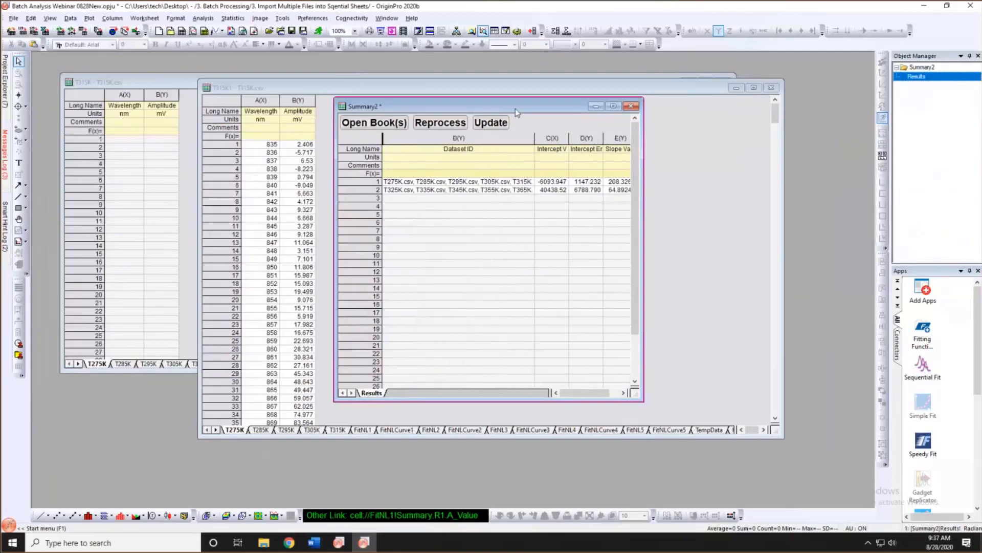
left_click_drag(512, 106, 430, 90)
left_click_drag(561, 191, 790, 194)
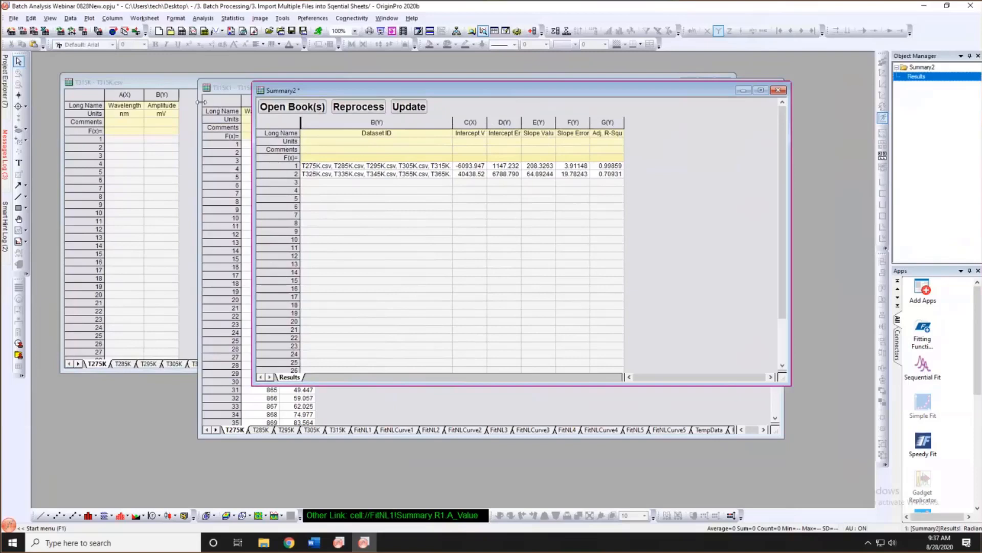
Open the project folder 4. Batch Processing On Image(Matrix) and create a new matrix book with an enlarged window.
mouse_move(6, 89)
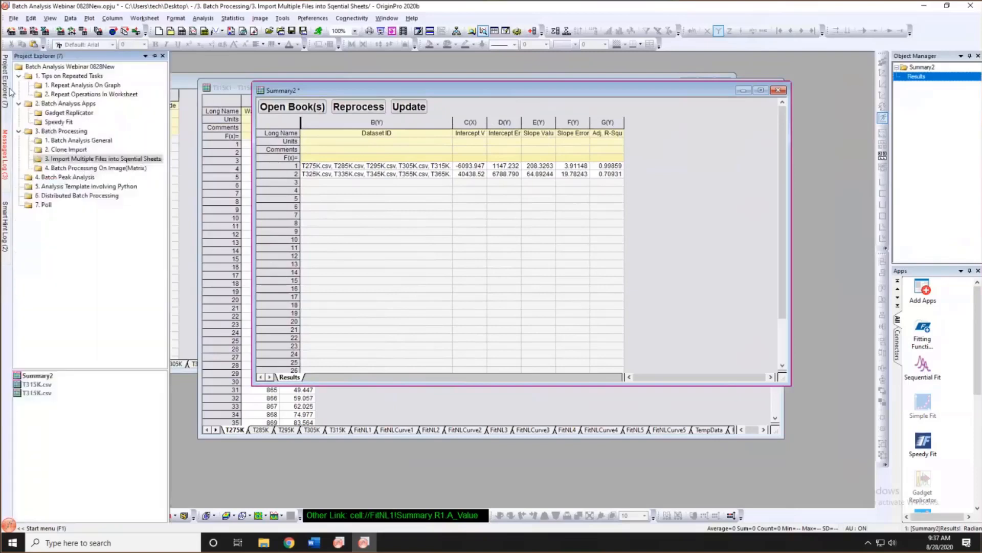
left_click(84, 169)
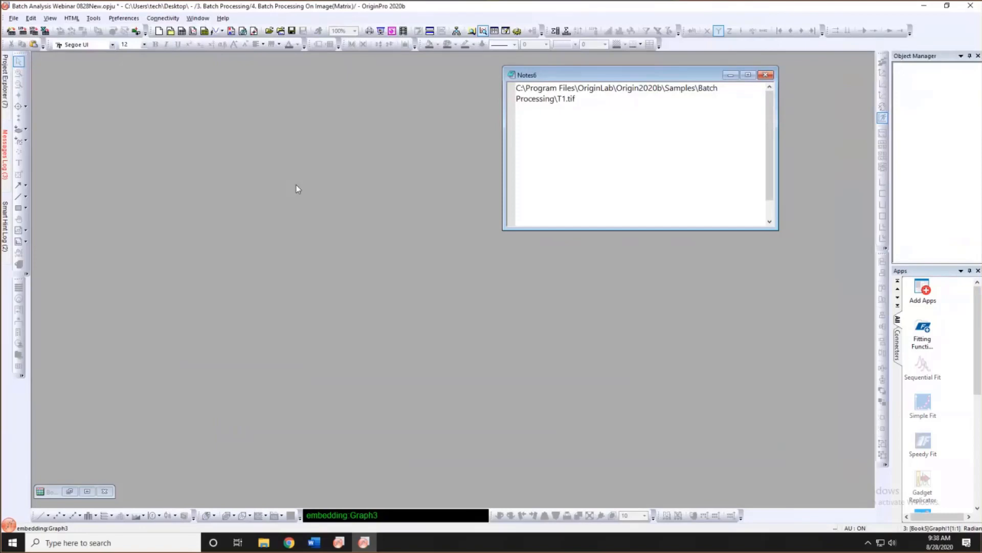
left_click(204, 30)
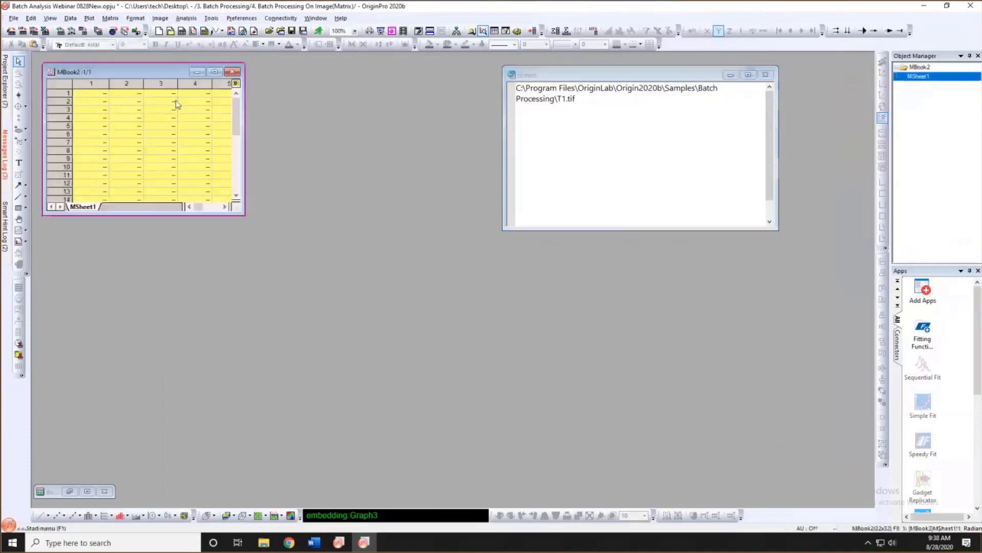
left_click_drag(143, 72, 161, 116)
left_click_drag(262, 260, 311, 308)
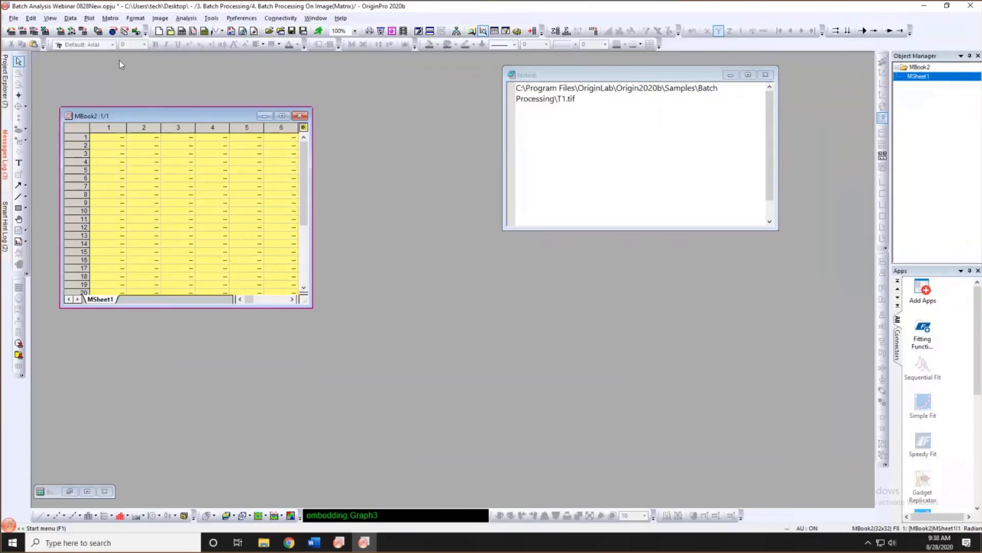
Import T1.tif from the Batch Processing samples folder into the new matrix sheet as an image and enlarge its window.
left_click(71, 18)
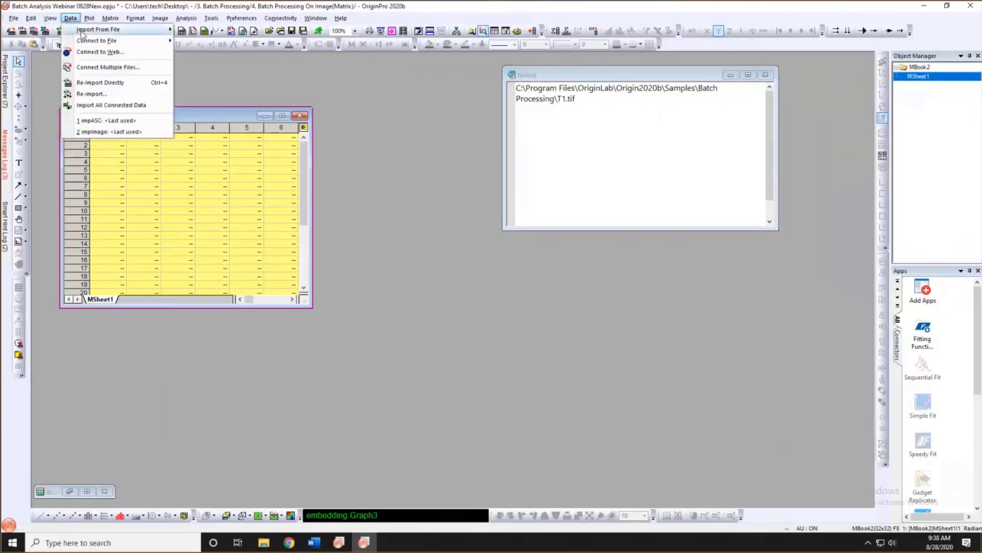
mouse_move(84, 31)
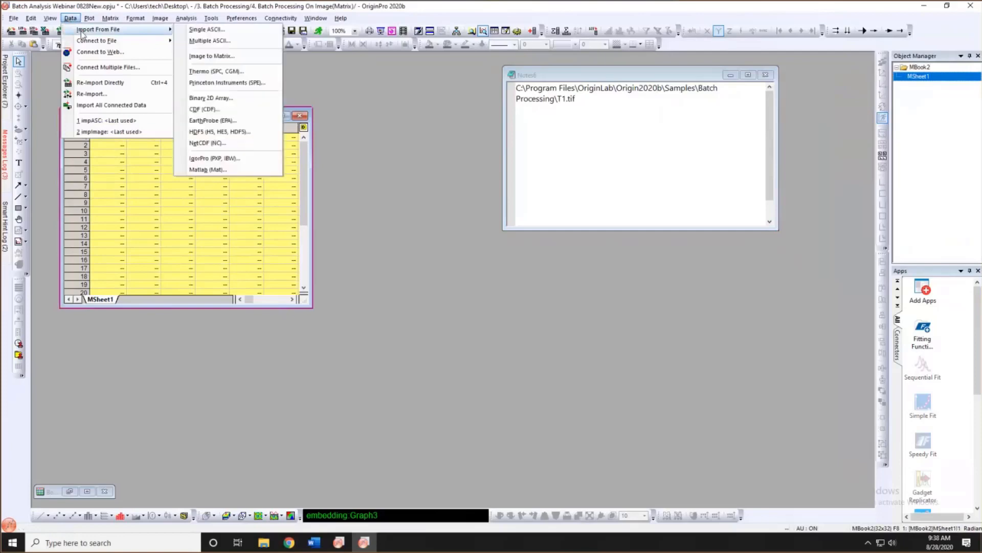
left_click(210, 56)
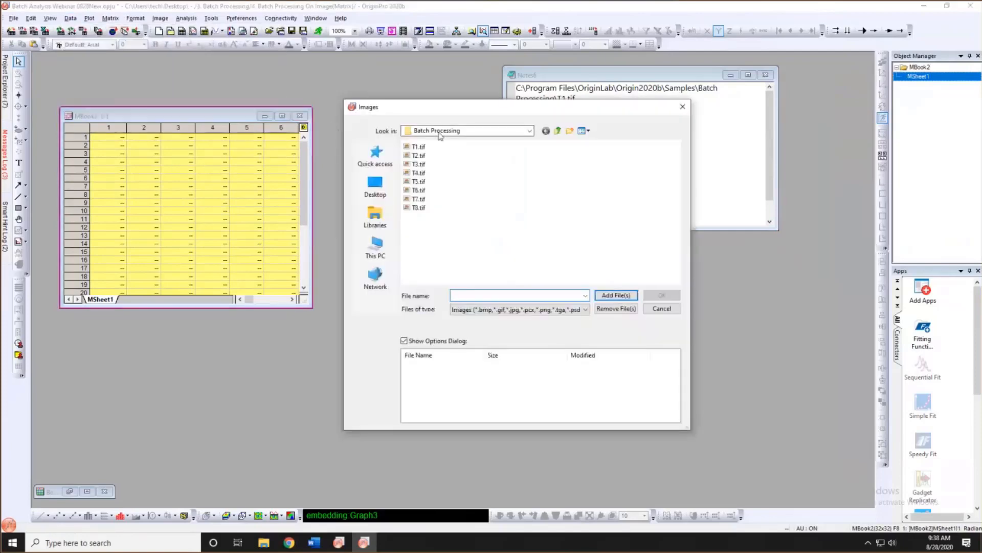
left_click_drag(456, 116, 304, 120)
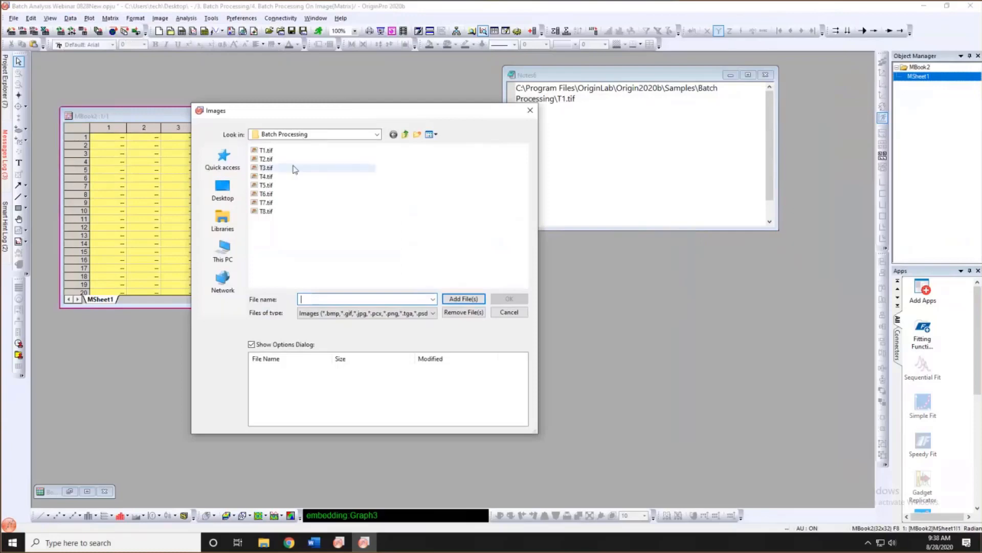
left_click(267, 150)
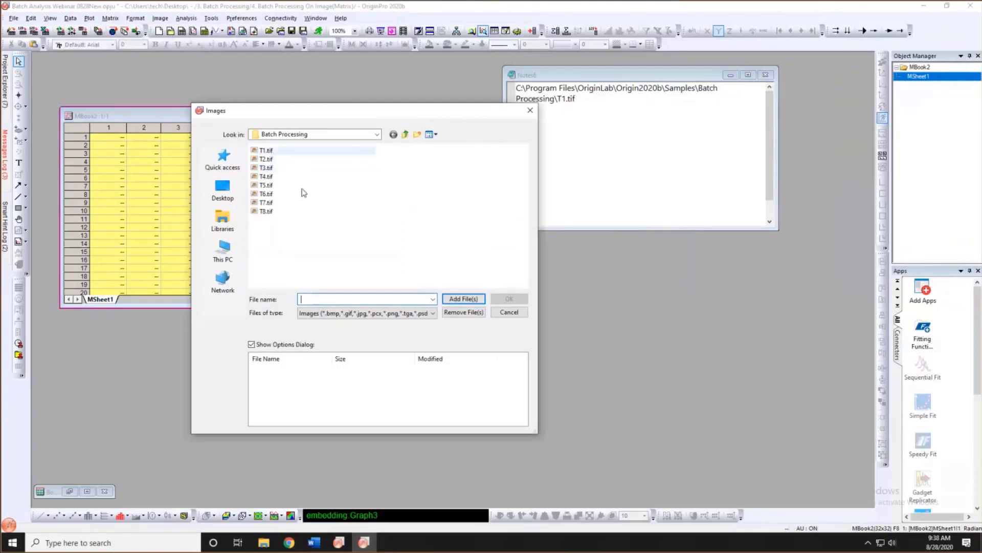
left_click(463, 298)
left_click(508, 299)
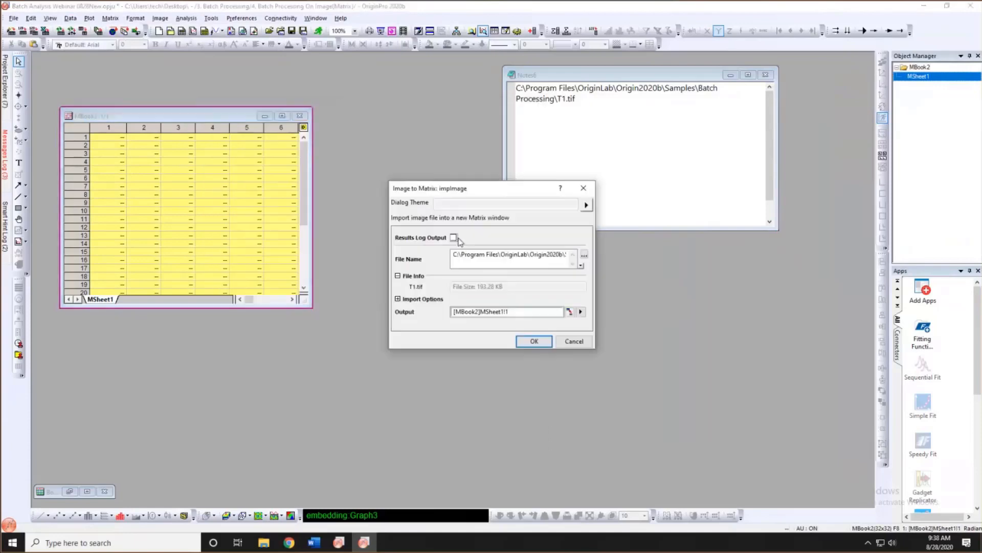
left_click(535, 343)
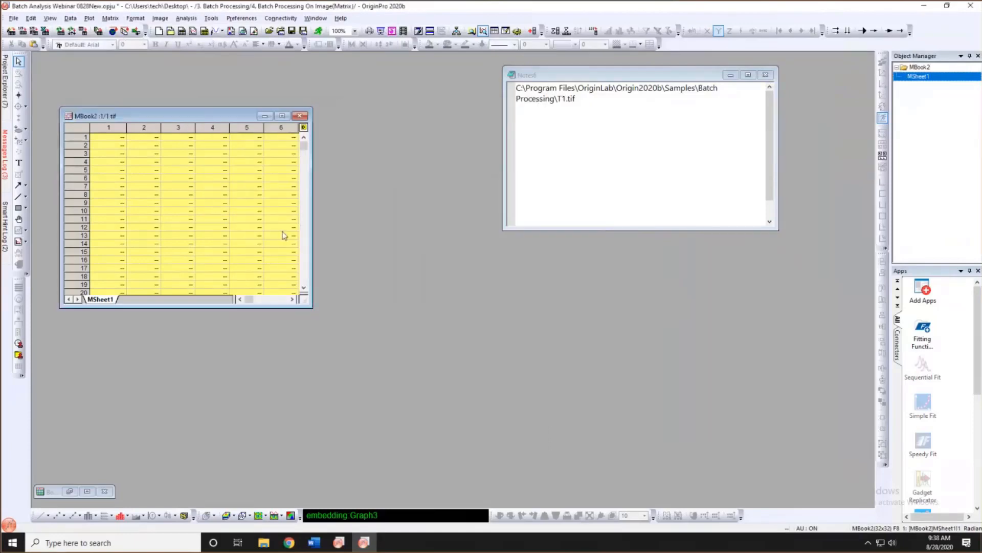
left_click_drag(221, 115, 214, 97)
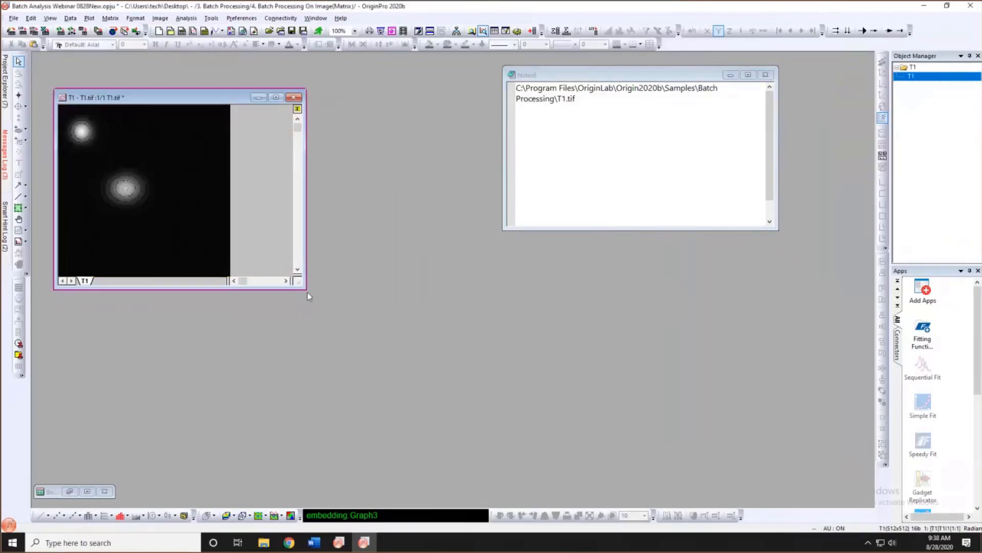
left_click_drag(307, 291, 357, 379)
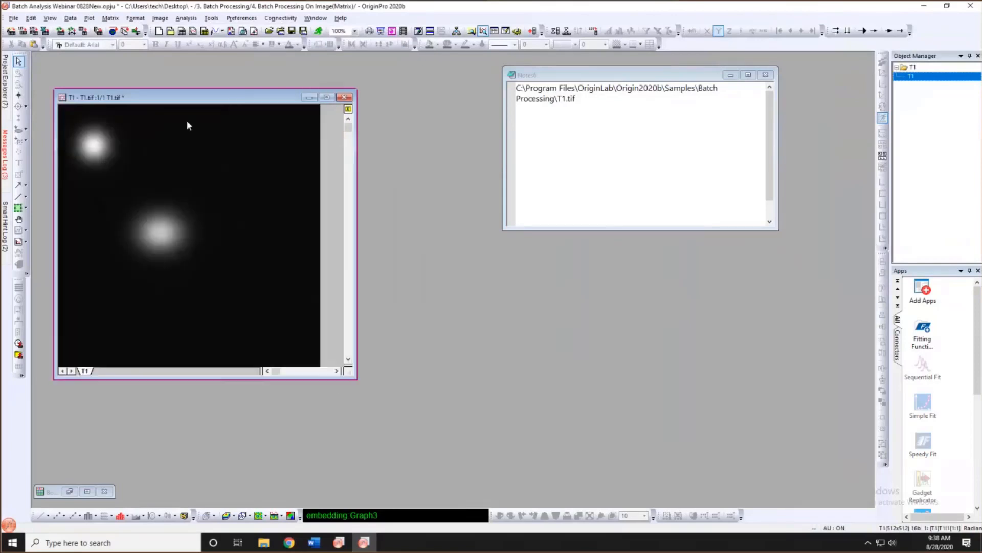
Convert the T1 image to a new data matrix of type byte(1) with Recalculate set to Auto.
left_click(160, 19)
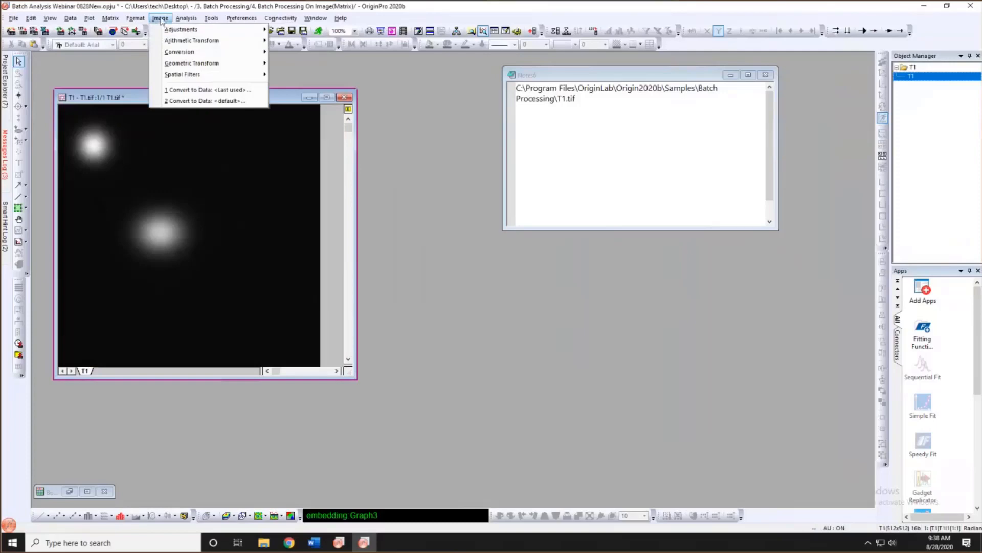
mouse_move(176, 53)
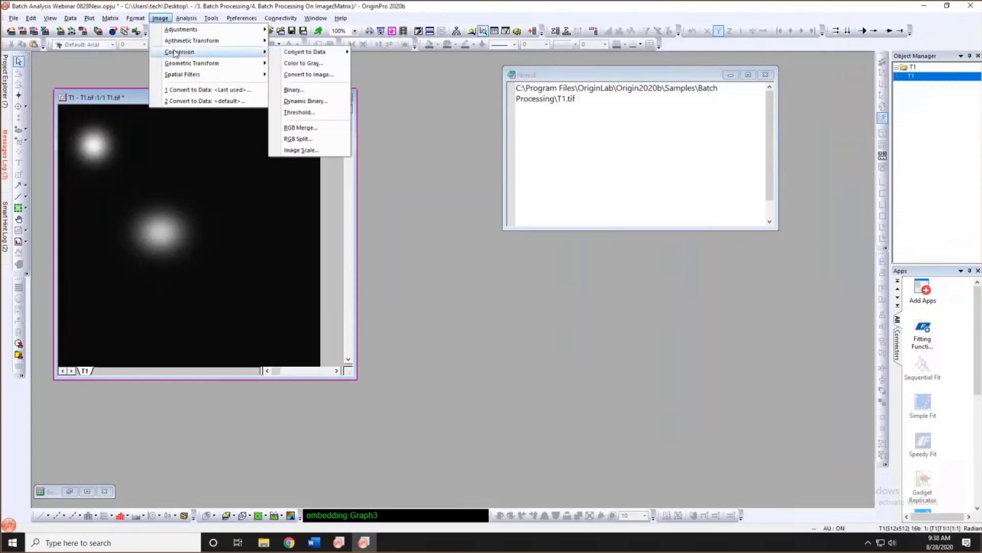
mouse_move(305, 53)
left_click(386, 75)
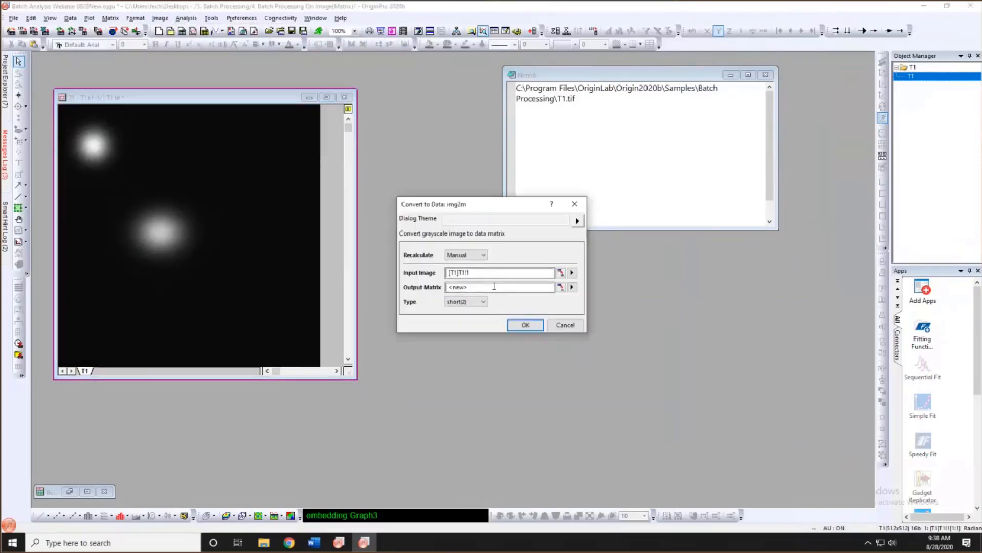
left_click(472, 301)
left_click(466, 318)
left_click(459, 255)
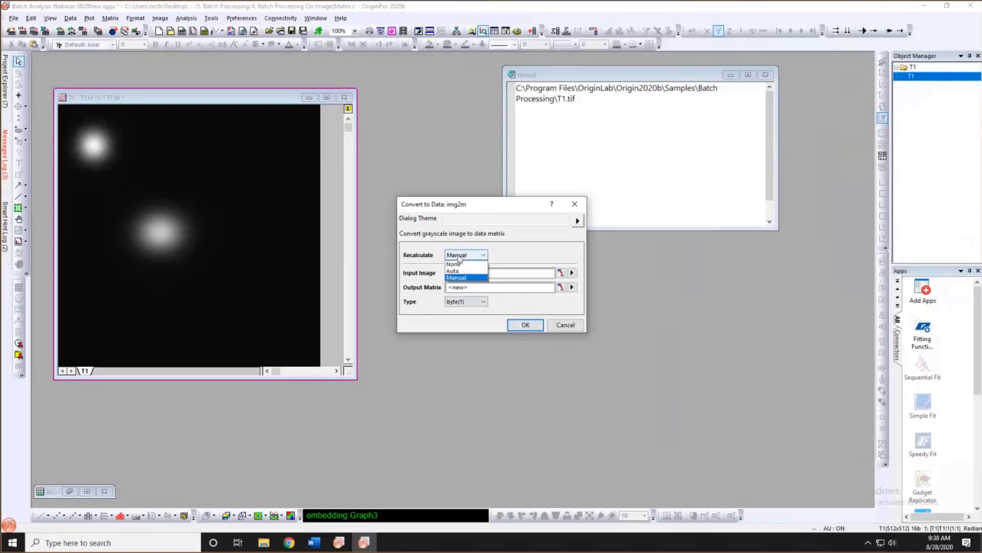
left_click(453, 270)
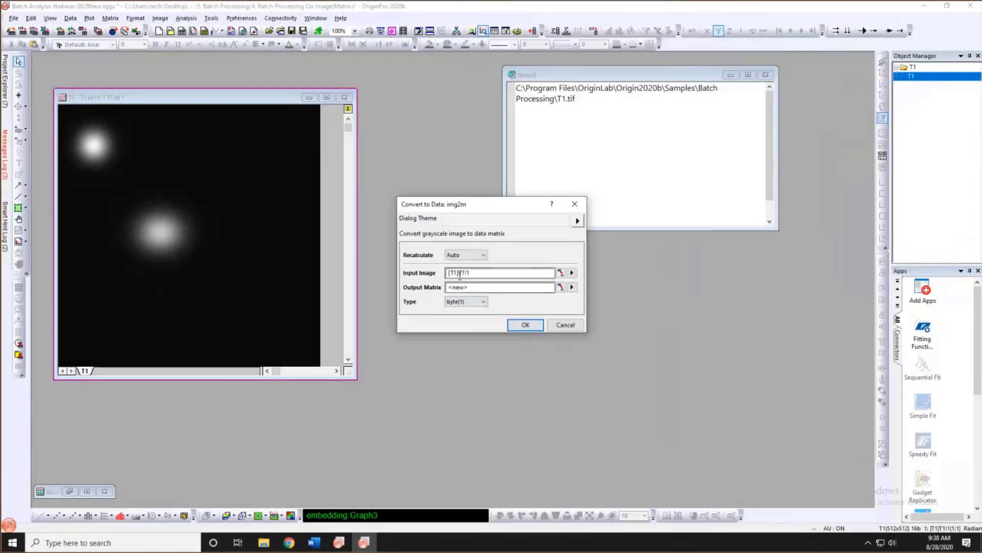
left_click(526, 325)
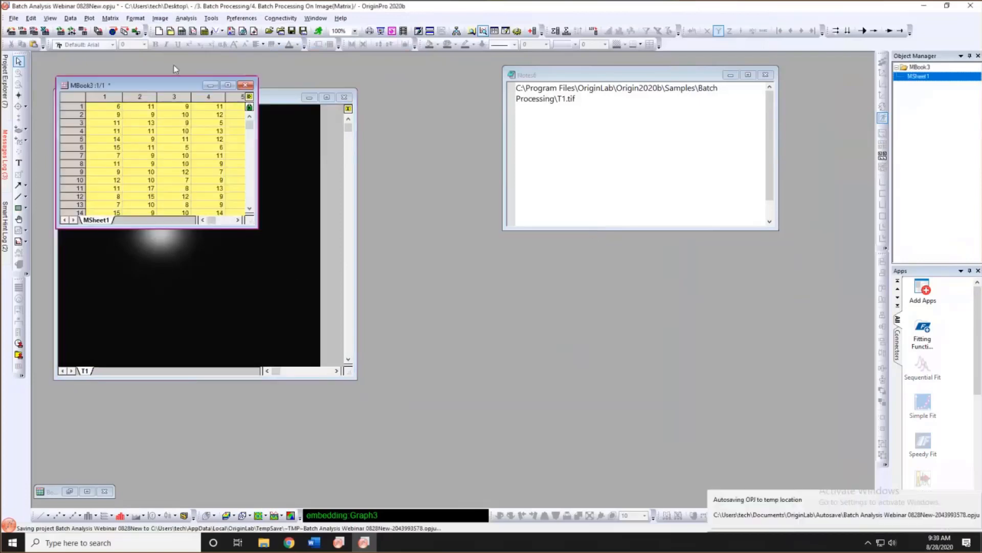
Move the converted data sheet MSheet1 into the T1 matrix book and enlarge the book's window.
left_click(107, 365)
left_click_drag(177, 98, 173, 81)
left_click(103, 352)
left_click_drag(351, 364, 426, 404)
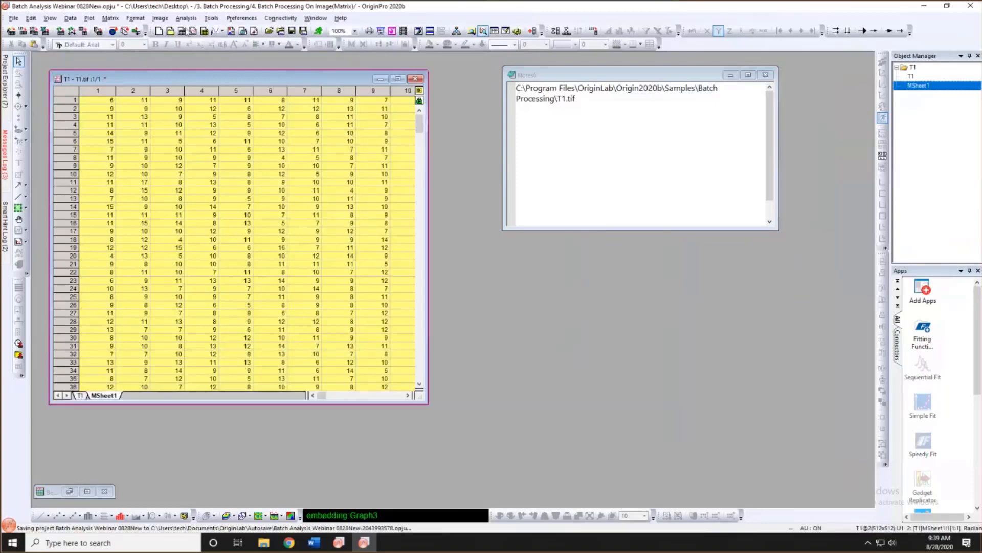
Start a nonlinear matrix fit on MSheet1 with Gaussian2D as the surface fitting function.
left_click(187, 18)
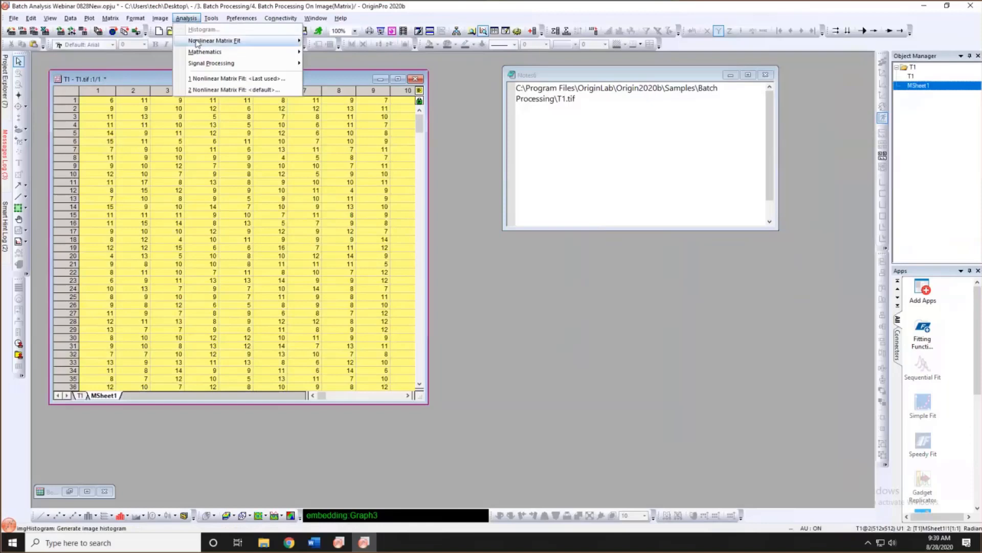
mouse_move(200, 41)
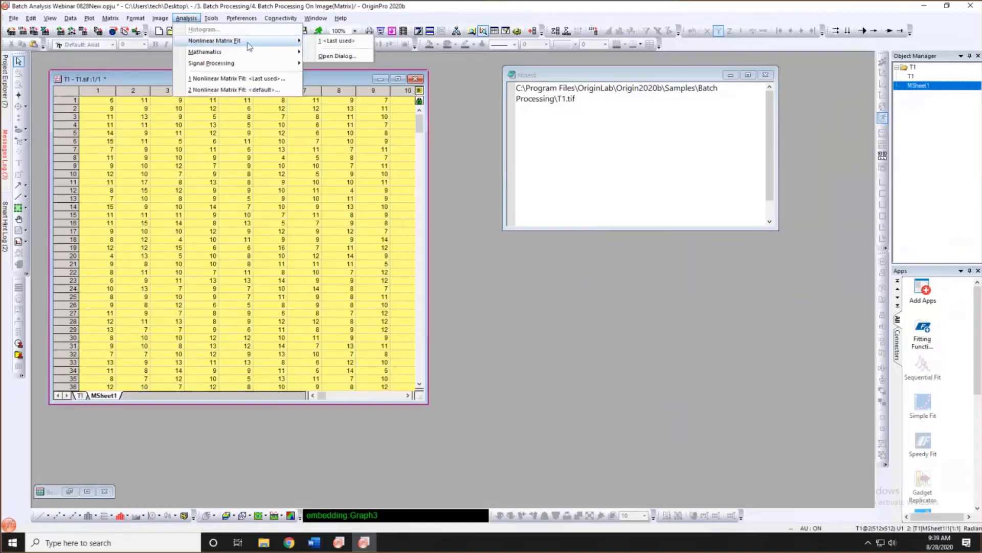
left_click(321, 57)
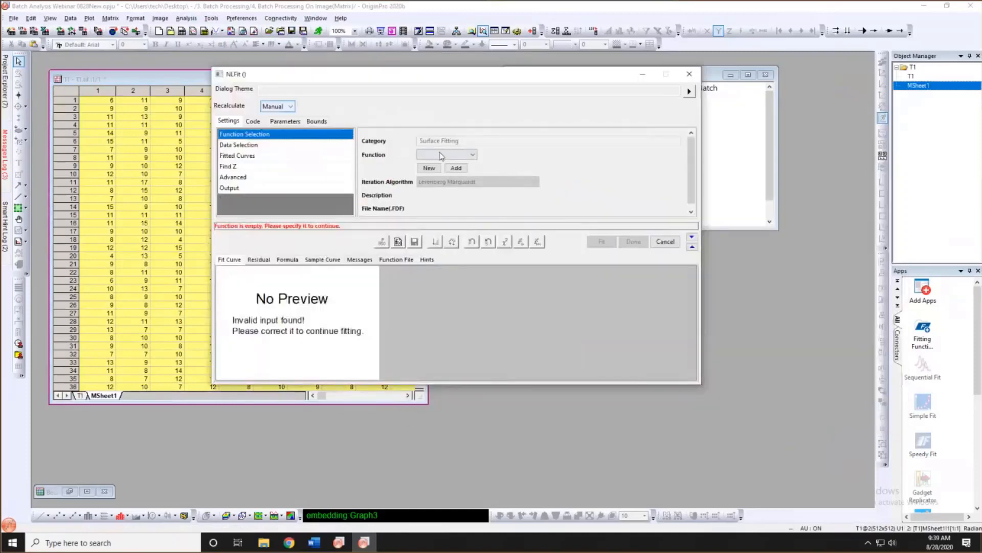
left_click(441, 155)
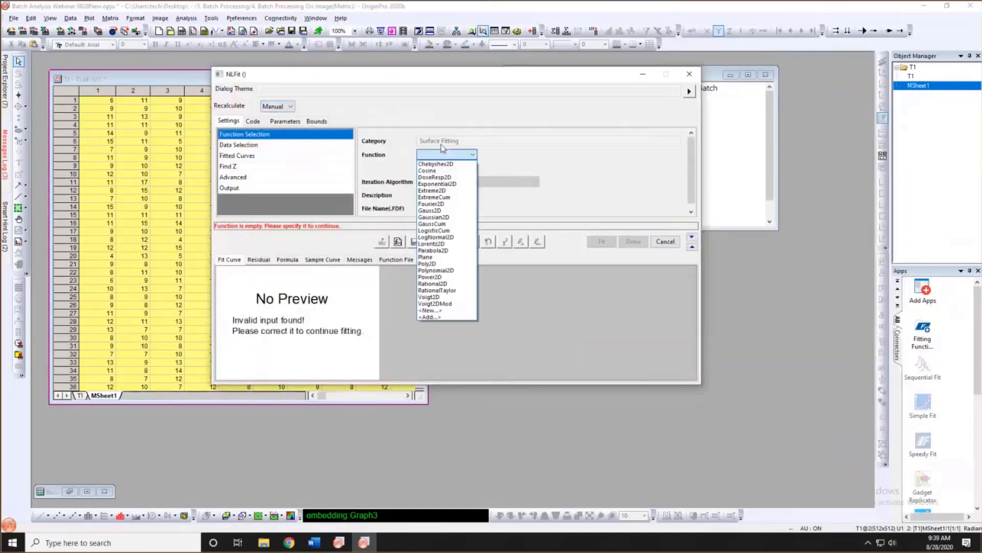
left_click(448, 217)
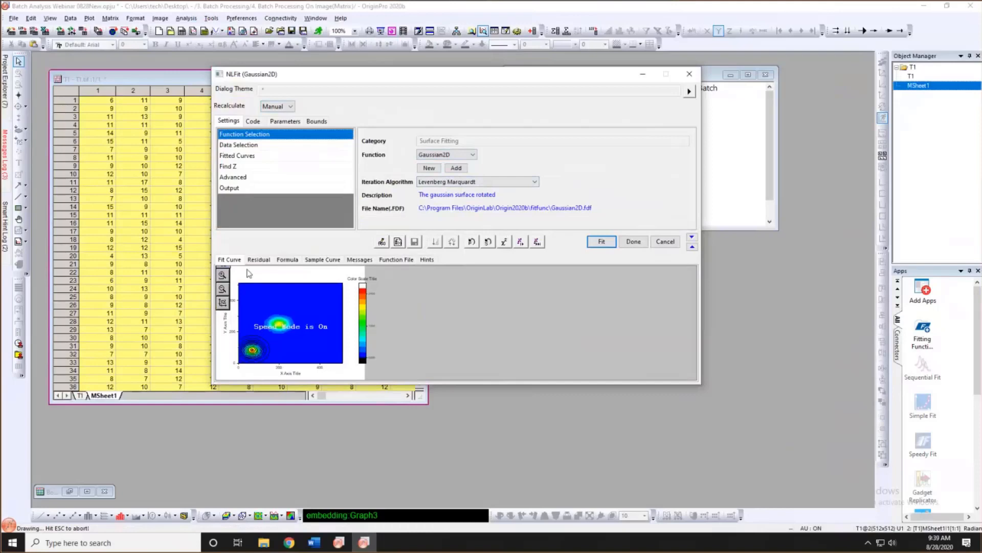
Set the fit's Number of Replicas to 1 to cover both peaks and run the surface fit.
left_click(248, 178)
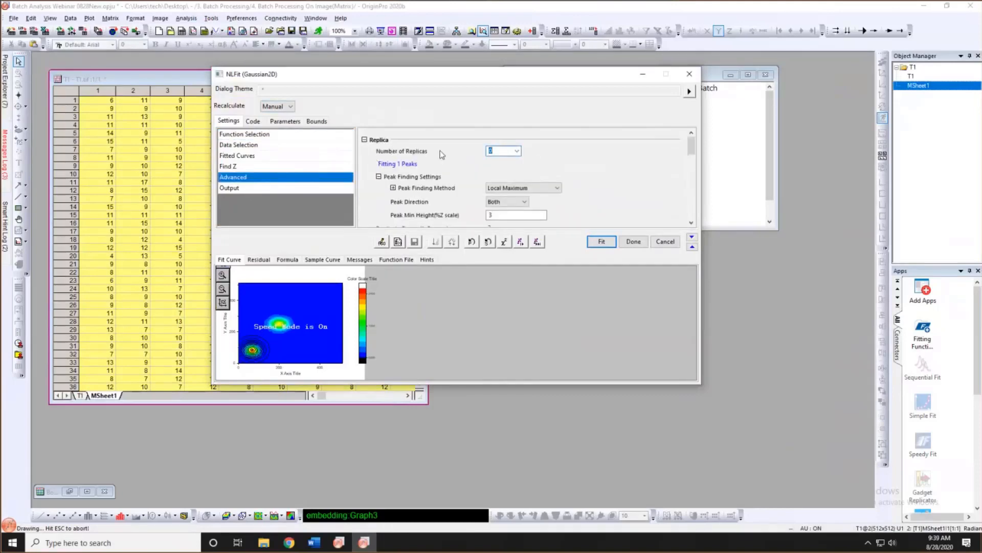
type("1")
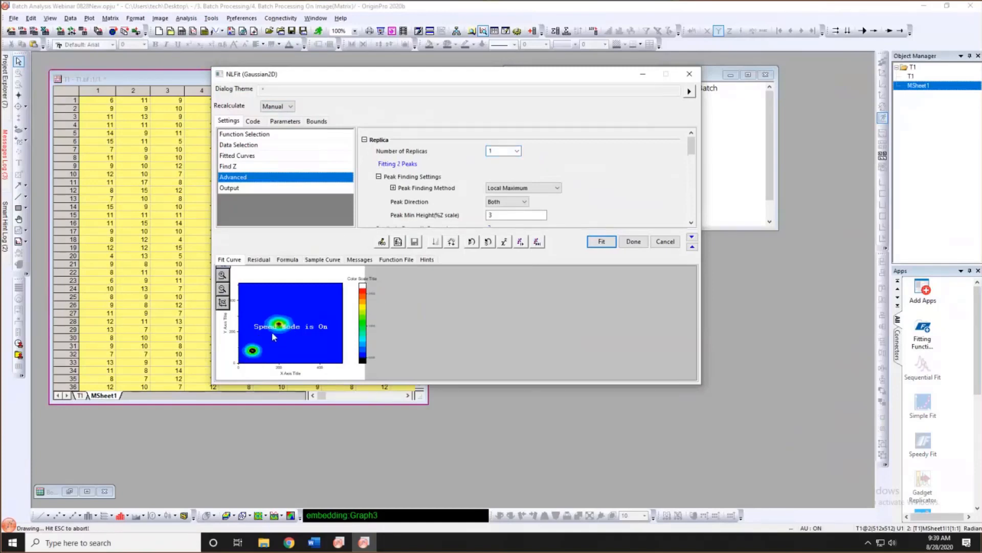
left_click_drag(378, 77, 409, 82)
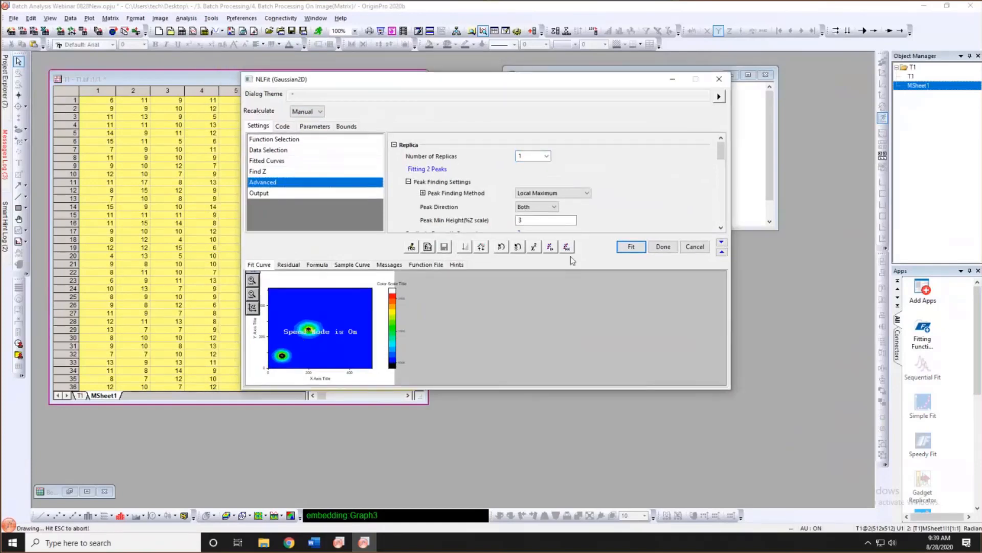
left_click(623, 249)
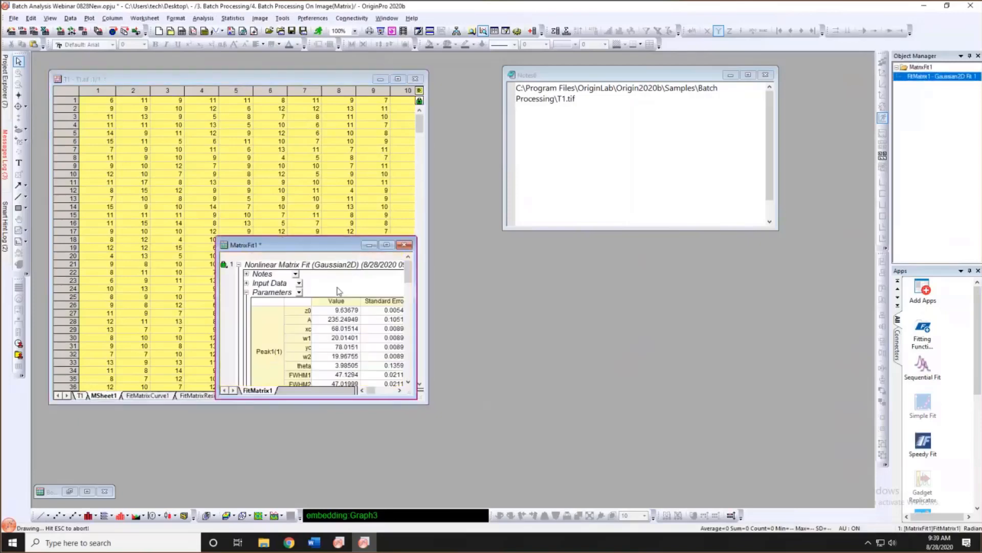
Place the MatrixFit1 report beside the matrix book, enlarge it and review the results down to the residual plot.
left_click_drag(340, 245, 744, 86)
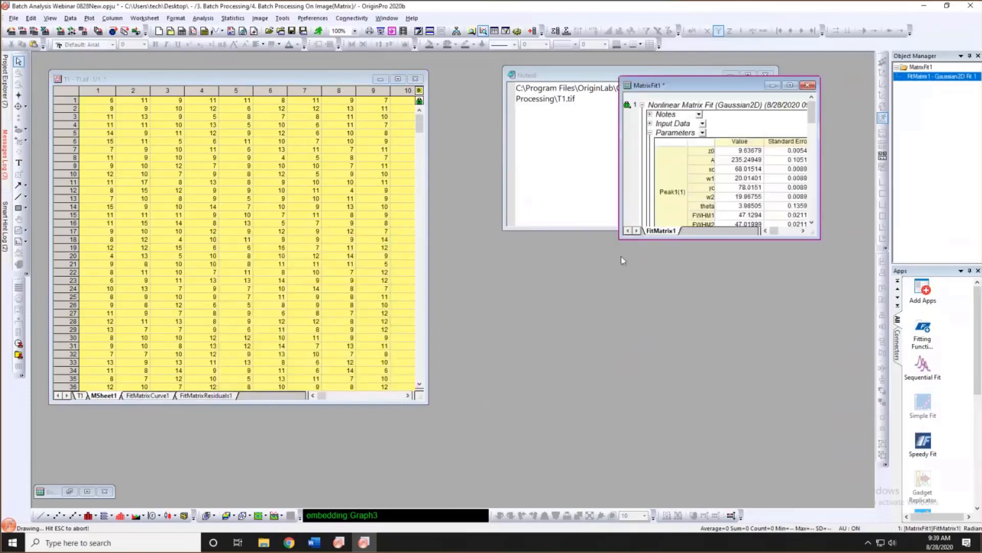
left_click_drag(453, 390, 451, 390)
scroll(588, 262, "down", 15)
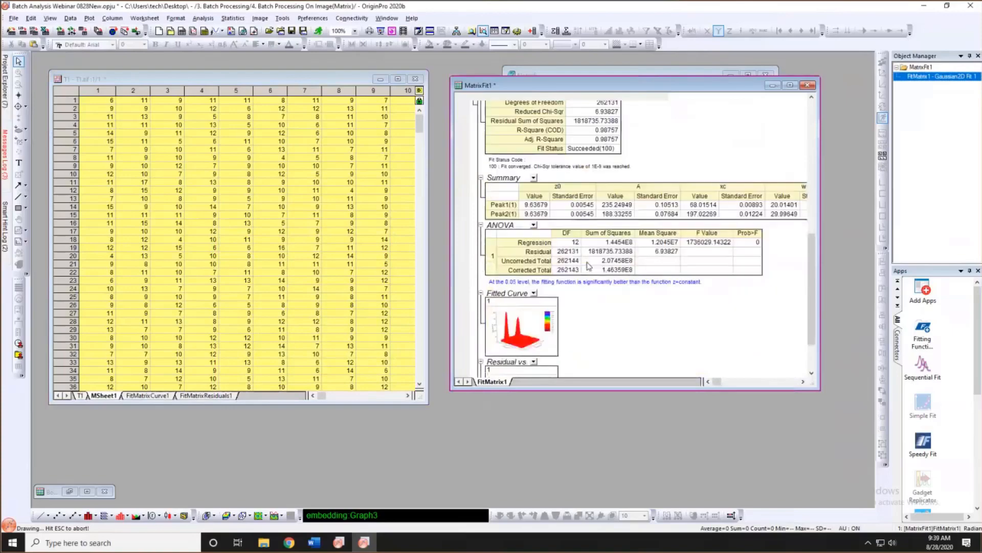
scroll(588, 265, "down", 3)
Plot the FitMatrixCurve1 sheet of the T1 matrix book with the user-defined CONTOURIMG template.
left_click(144, 398)
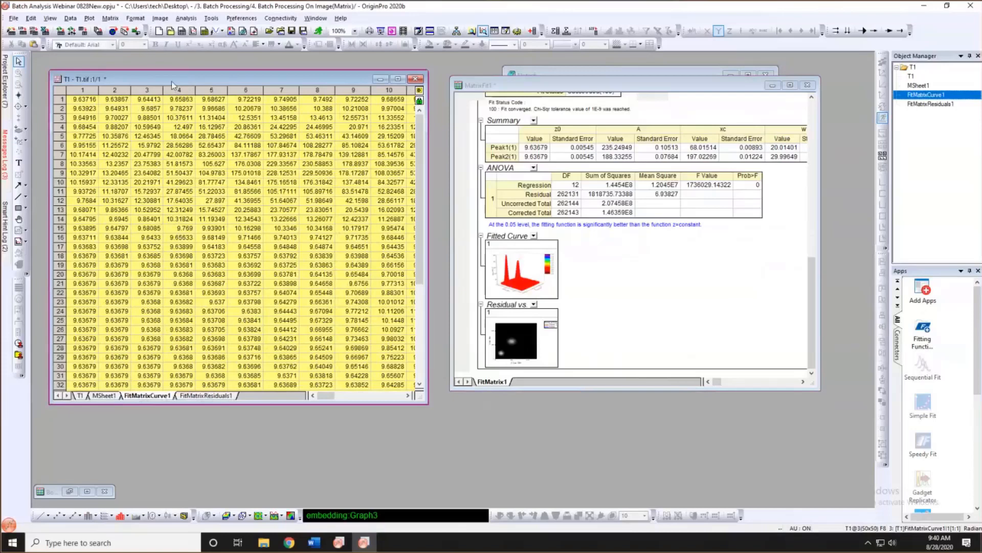
left_click_drag(172, 82, 169, 84)
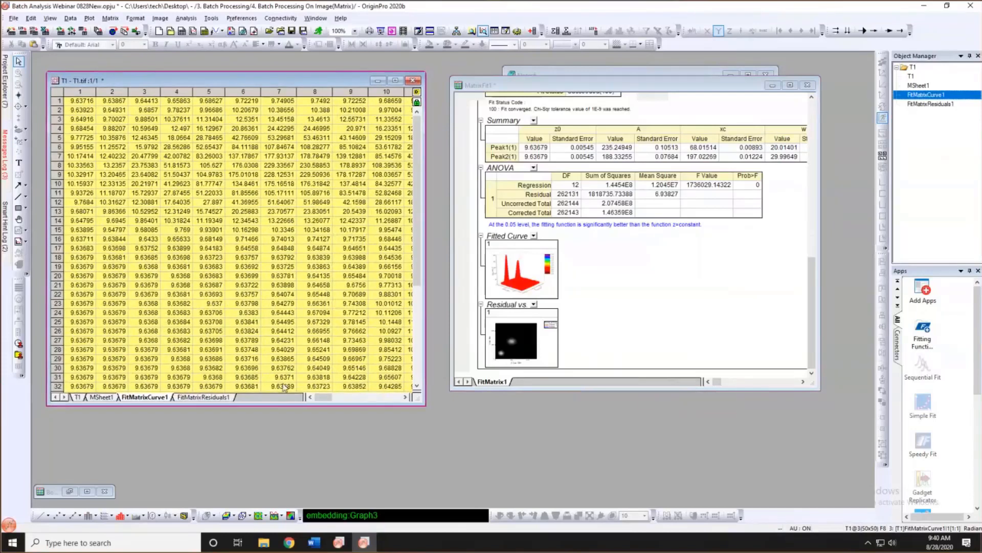
left_click(184, 515)
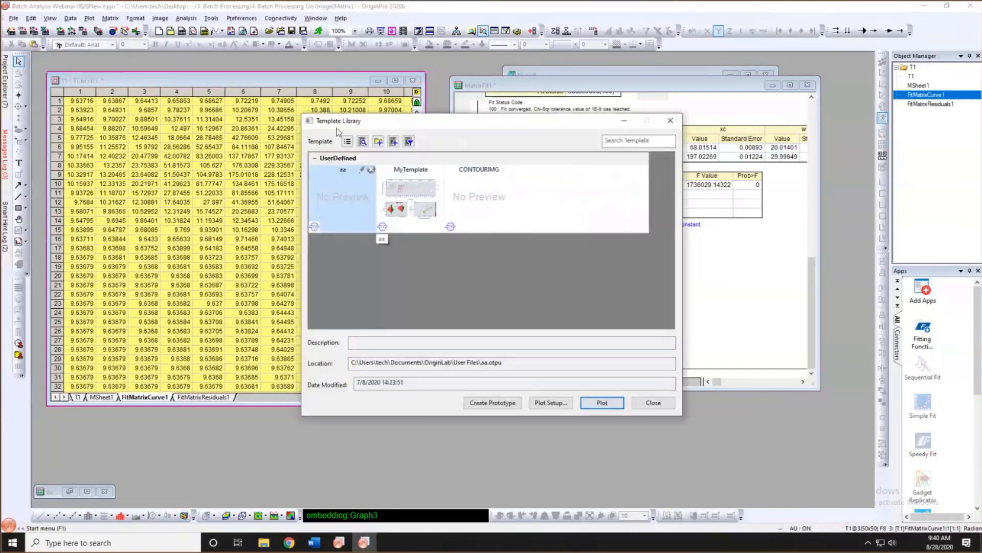
left_click(471, 193)
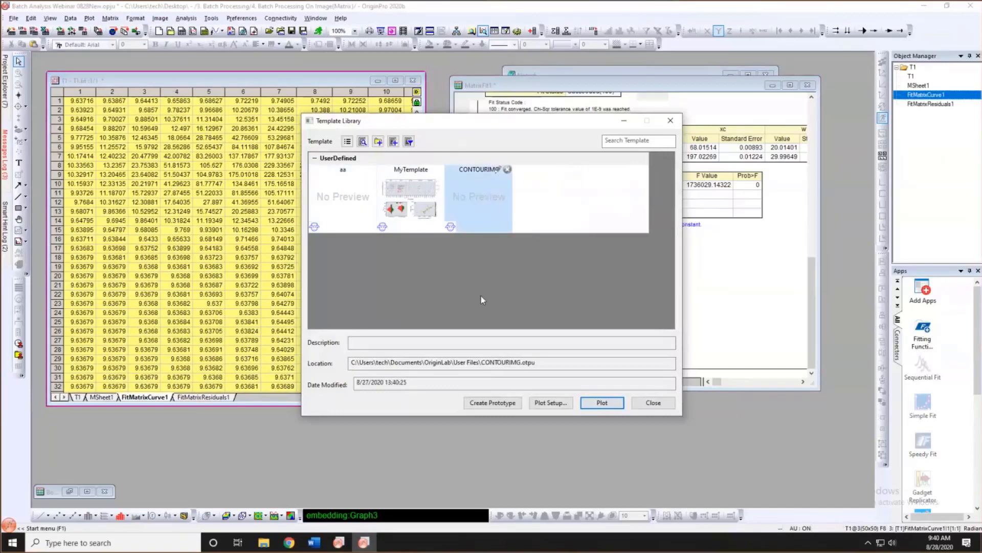
left_click(594, 403)
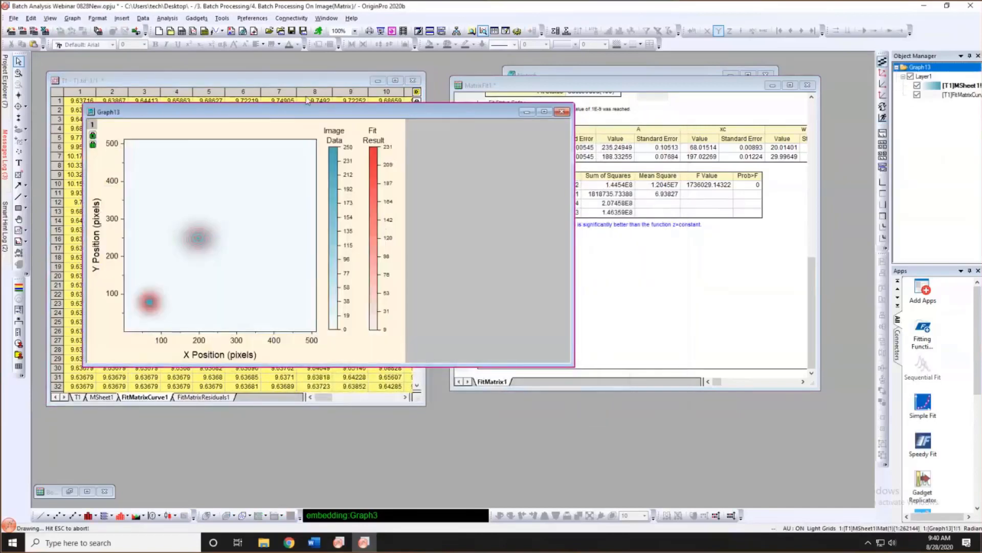
Enlarge and reposition the new contour graph window, bring the MatrixFit1 report forward and close the Template Library.
left_click_drag(309, 109, 509, 135)
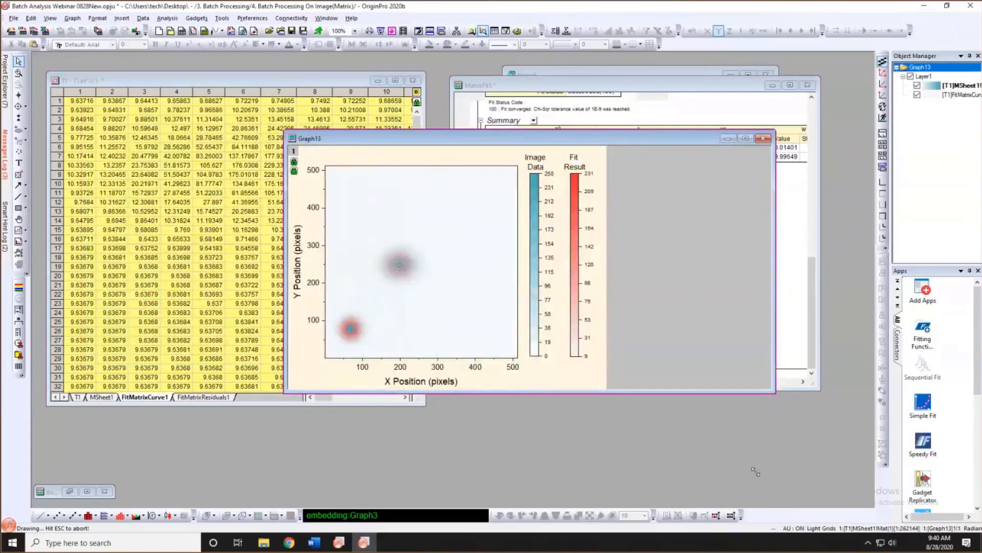
left_click_drag(755, 472, 757, 472)
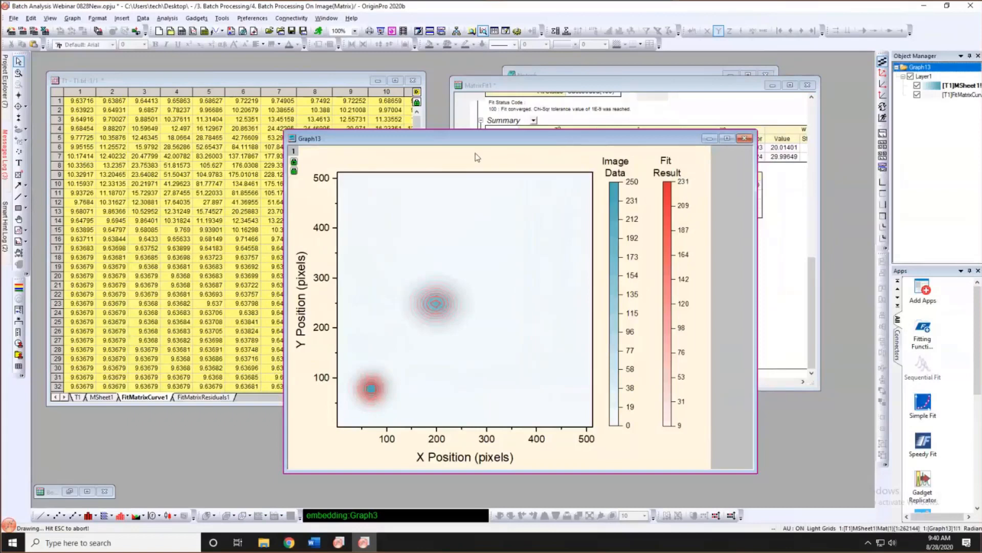
left_click_drag(476, 139, 382, 150)
left_click(536, 83)
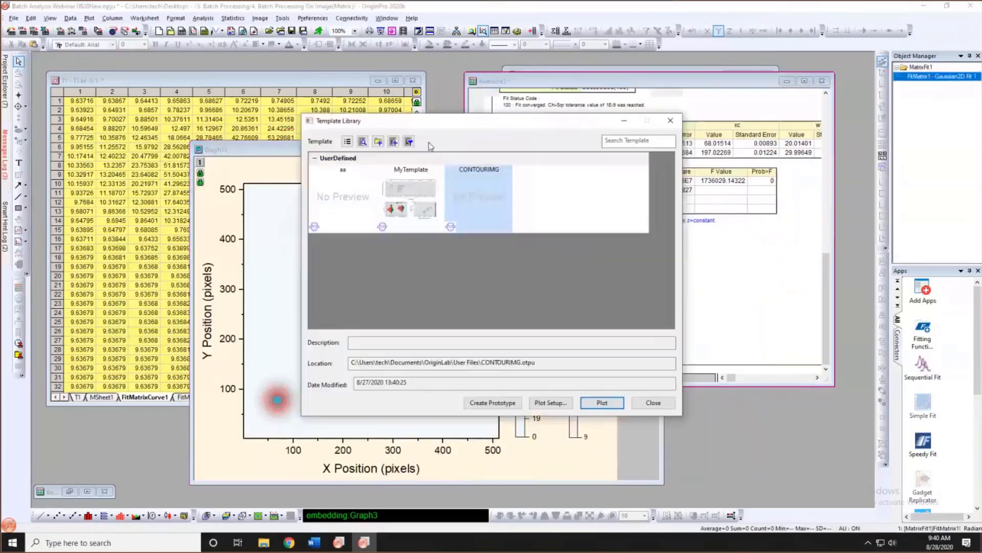
left_click(670, 120)
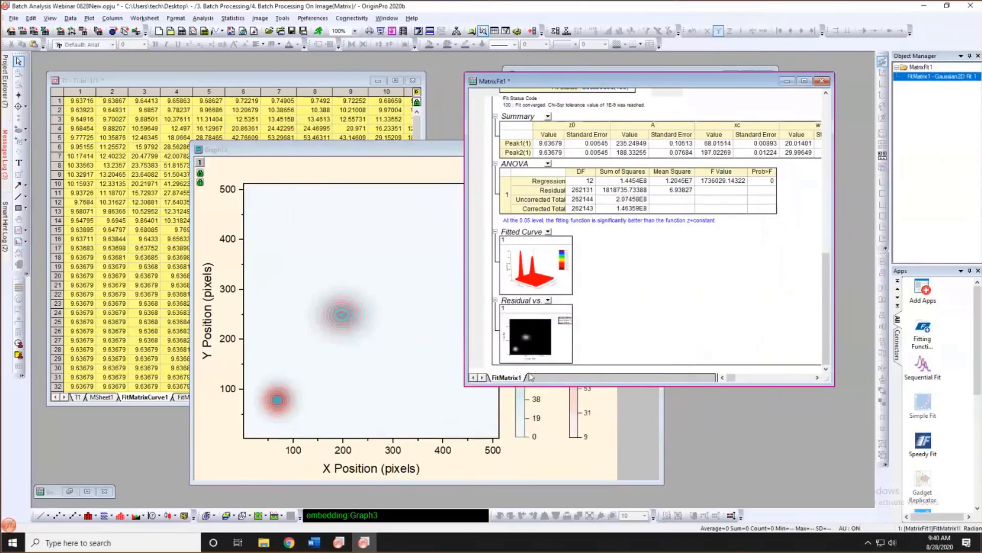
Make the T1 image sheet active in its matrix book and add that matrix as a sheet in the MatrixFit1 report book.
right_click(512, 378)
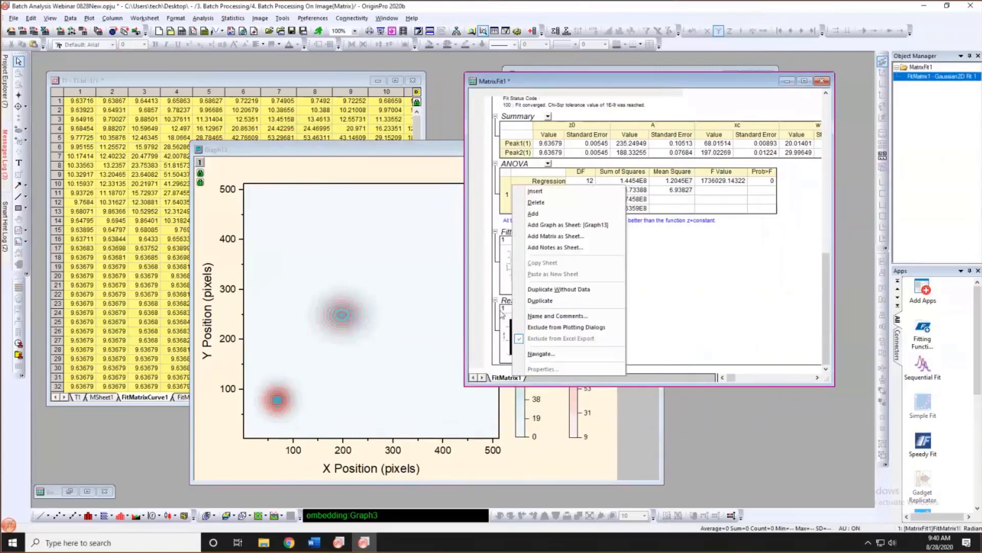
left_click(670, 297)
left_click(81, 398)
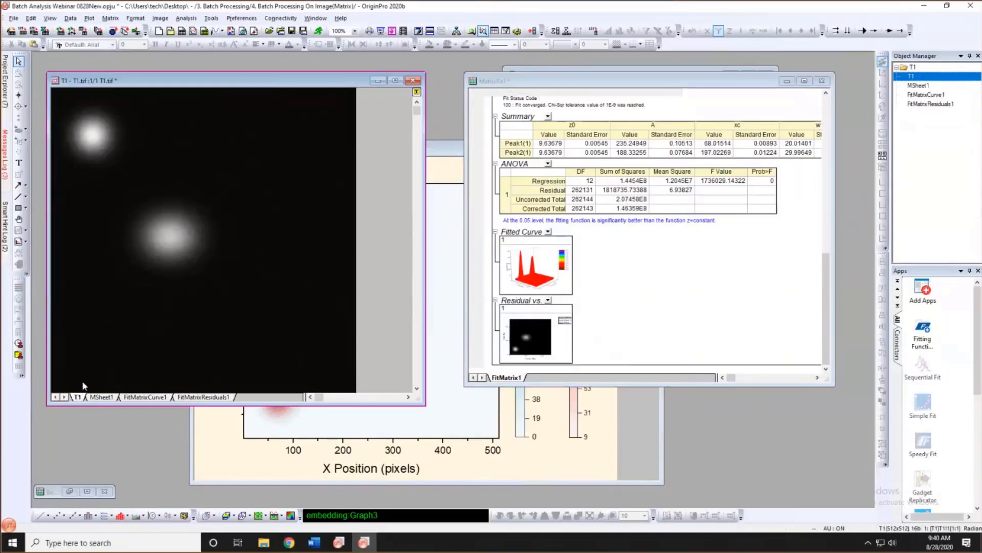
left_click(509, 378)
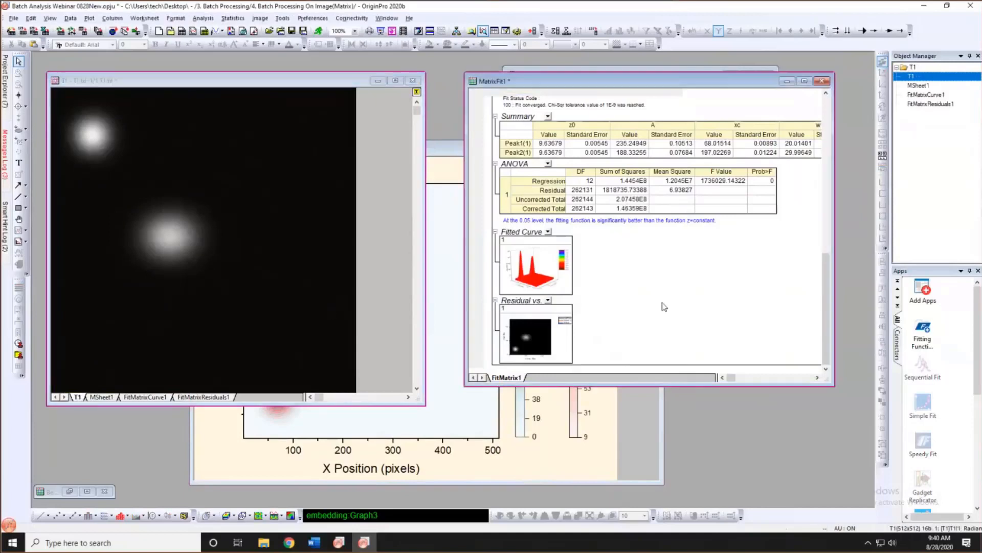
right_click(513, 379)
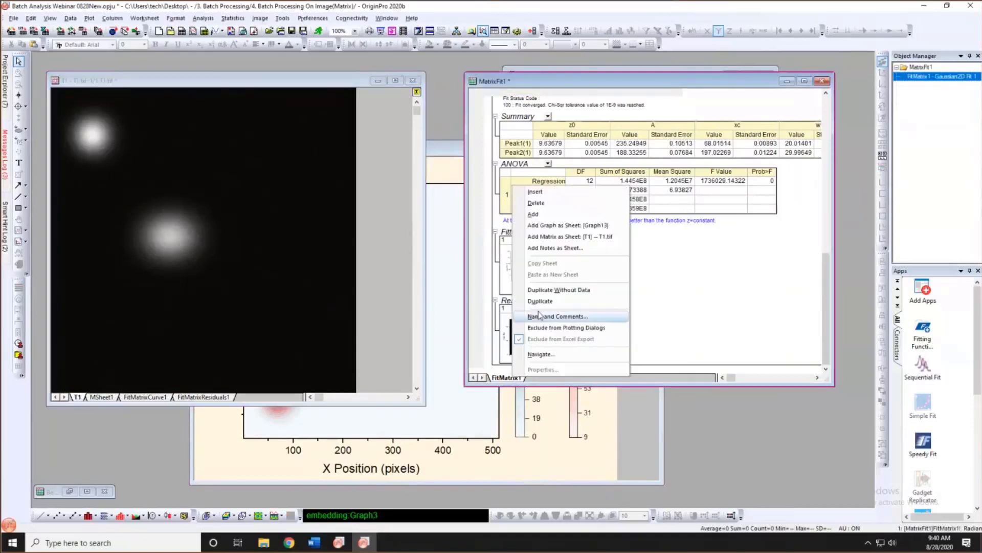
left_click(555, 237)
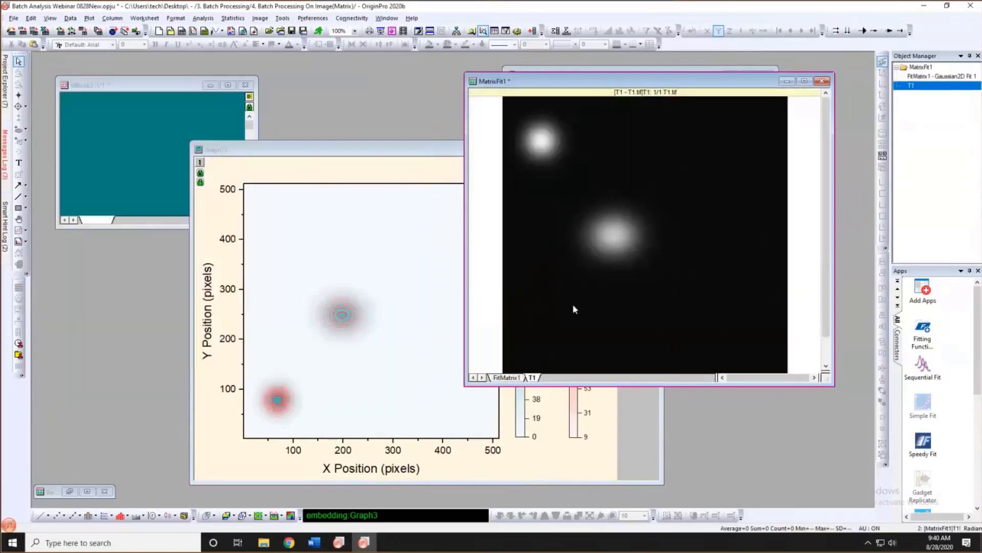
Add Graph13 as a sheet in the MatrixFit1 book, close the empty matrix book MBook3 and reposition the report window.
right_click(532, 377)
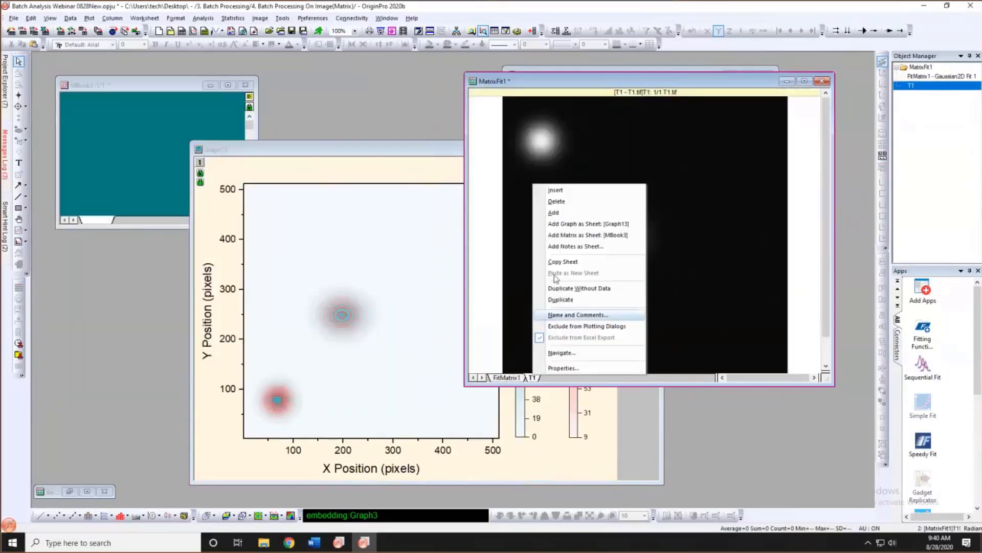
left_click(581, 224)
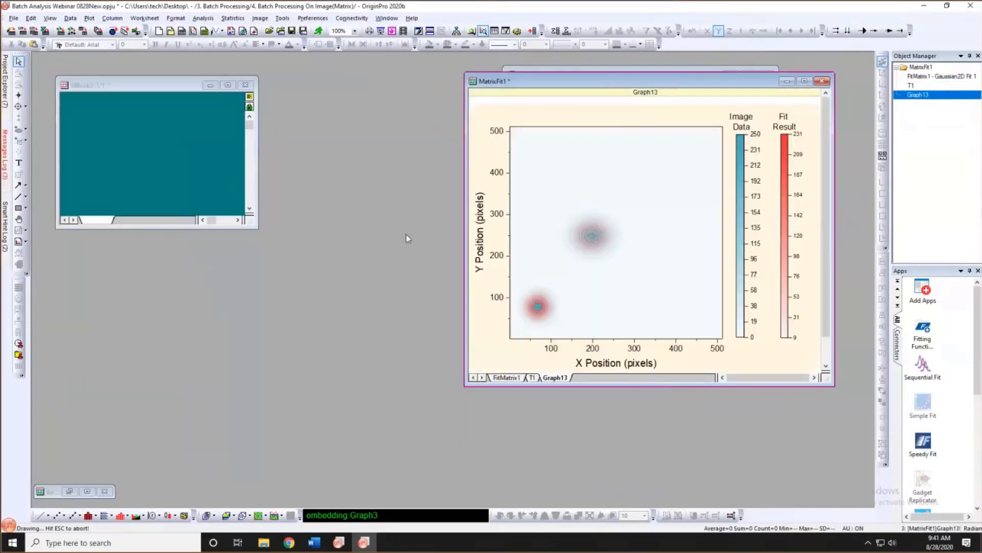
left_click(245, 86)
left_click(424, 294)
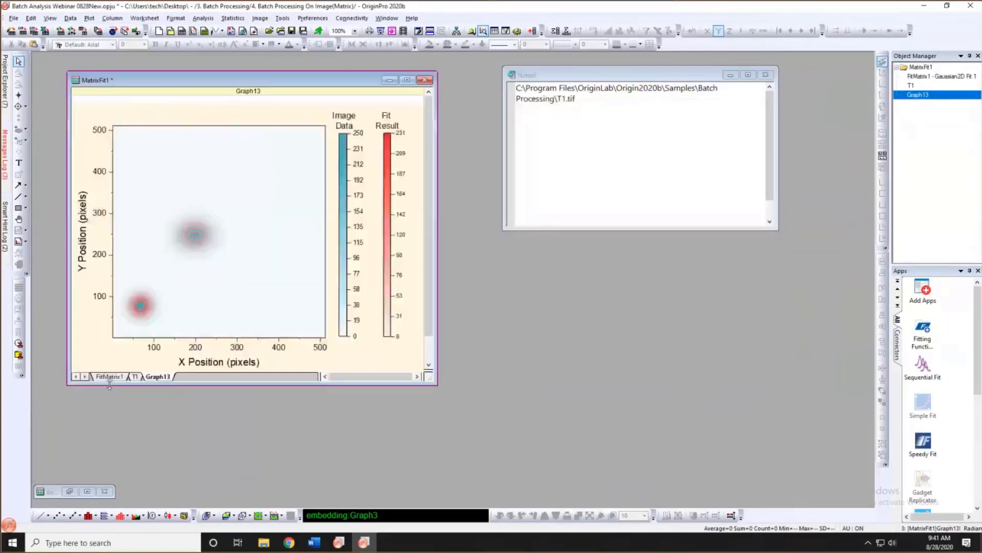
Reorder the MatrixFit1 sheets so the T1 image sheet comes before FitMatrix1, and show the T1 sheet.
left_click(108, 377)
left_click_drag(138, 377, 97, 377)
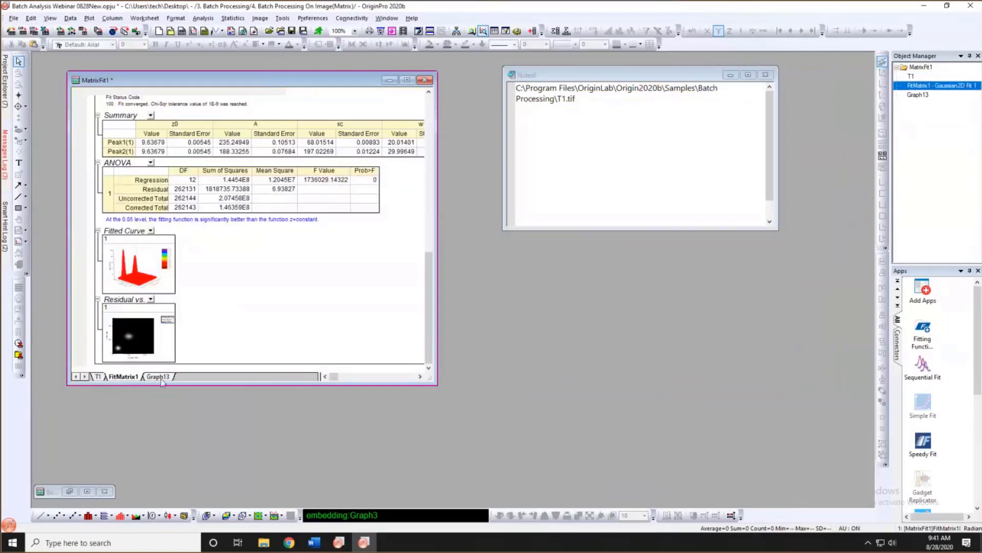
left_click(185, 303)
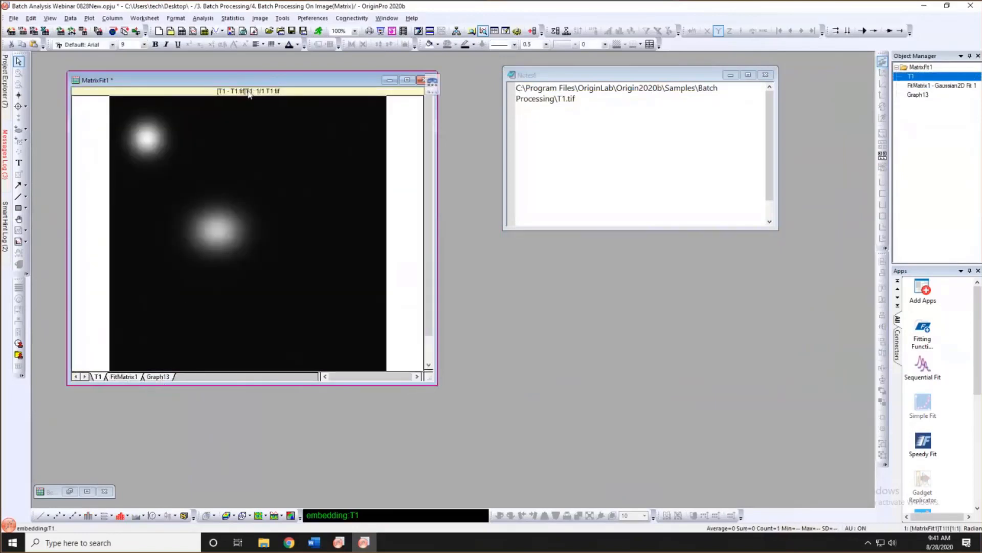
Duplicate the MatrixFit1 book and place the copy beside the original.
left_click_drag(243, 79, 226, 80)
left_click(430, 31)
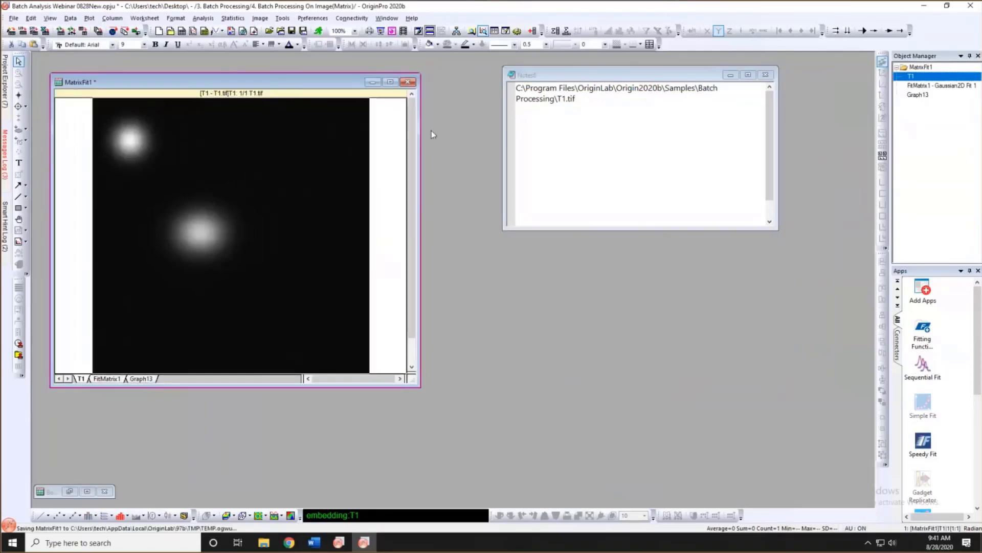
left_click_drag(366, 155, 676, 86)
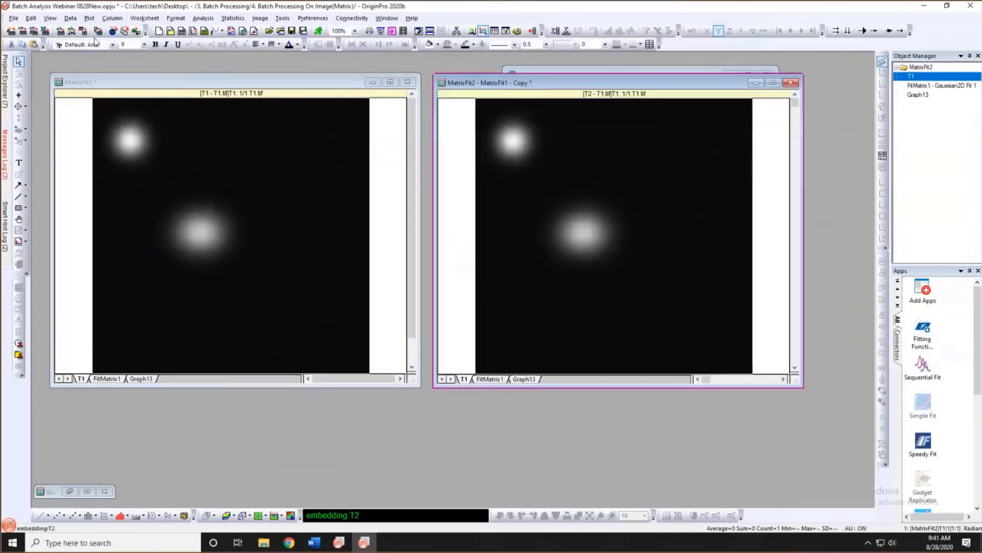
Import T8.tif as an image to matrix into the T1 sheet of the copied MatrixFit1 book, replacing the existing image.
left_click(68, 19)
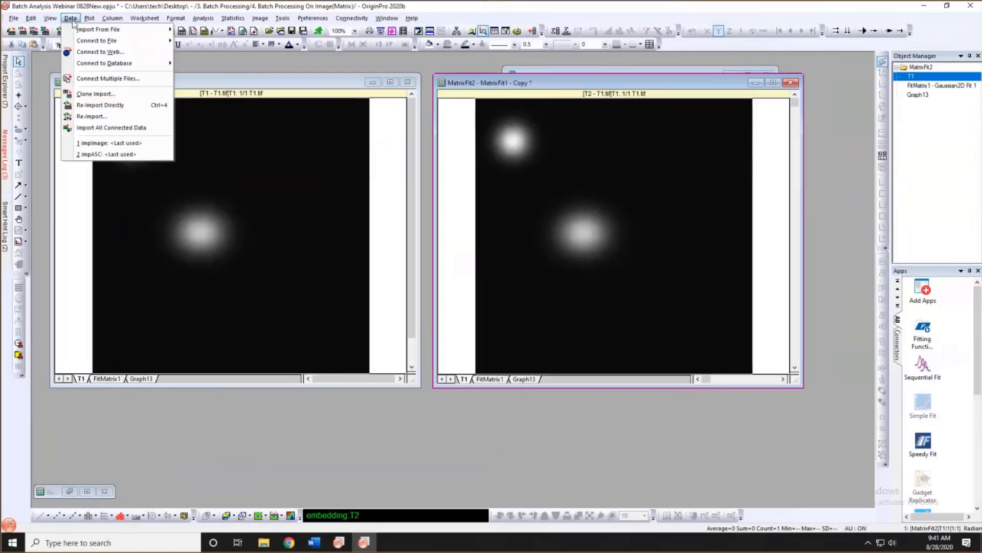
mouse_move(102, 29)
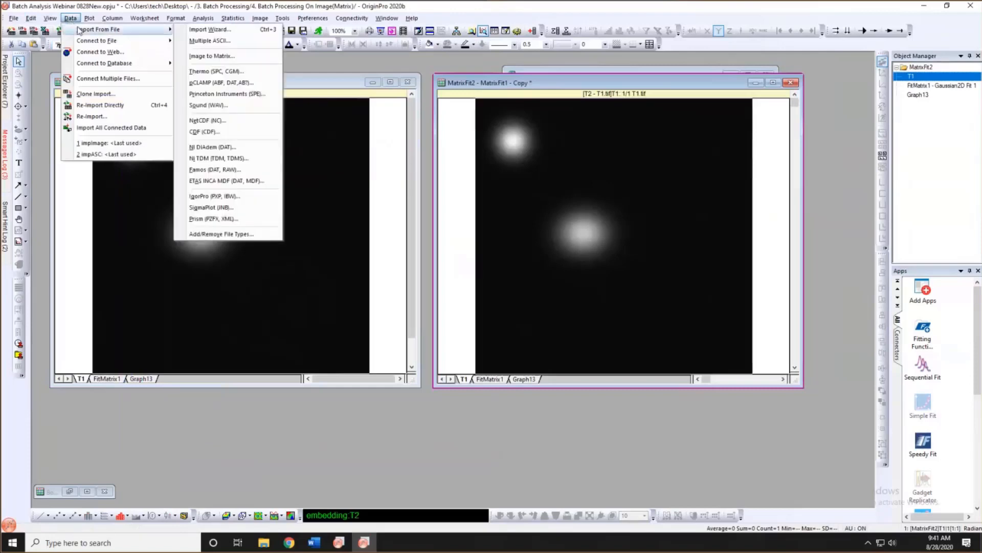
left_click(245, 55)
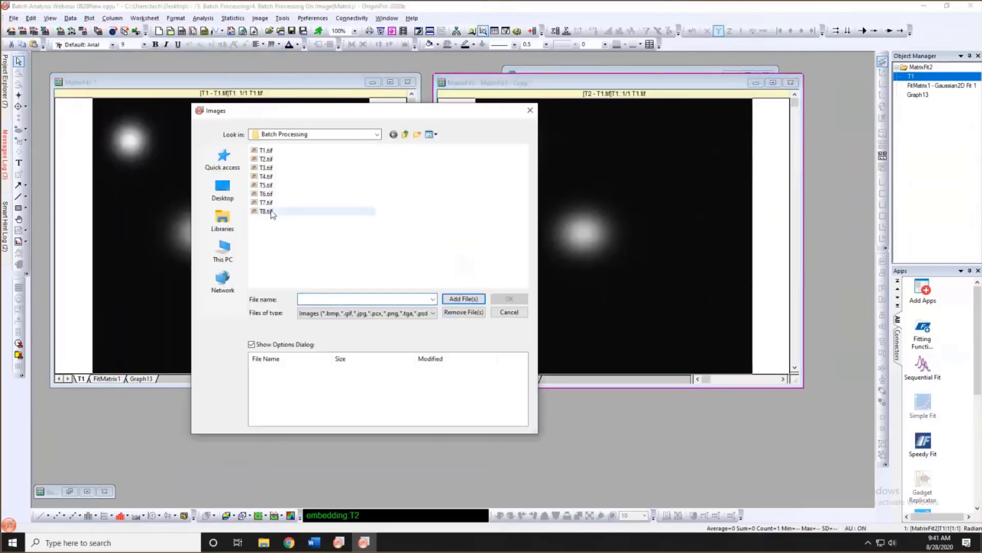
left_click(267, 212)
left_click(462, 300)
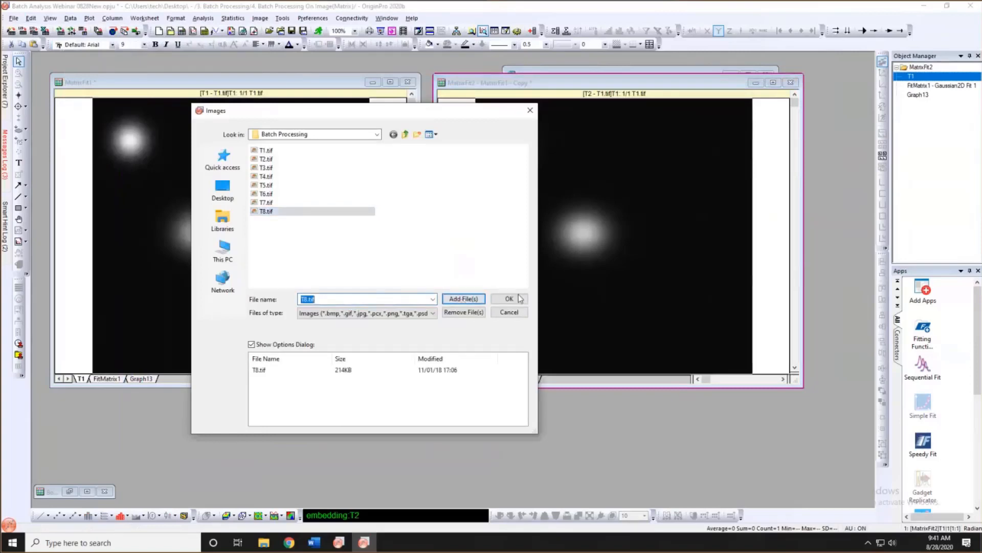
left_click(509, 299)
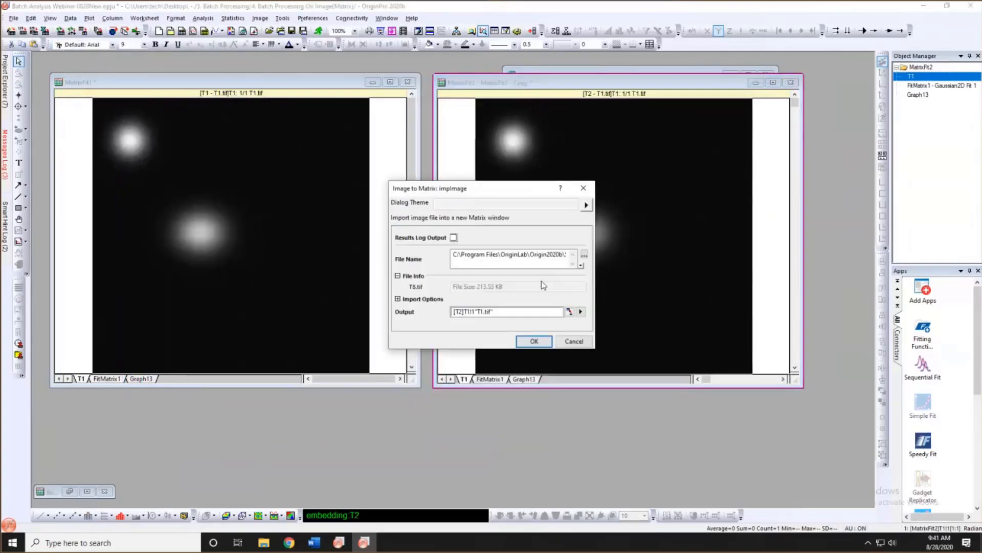
left_click(535, 340)
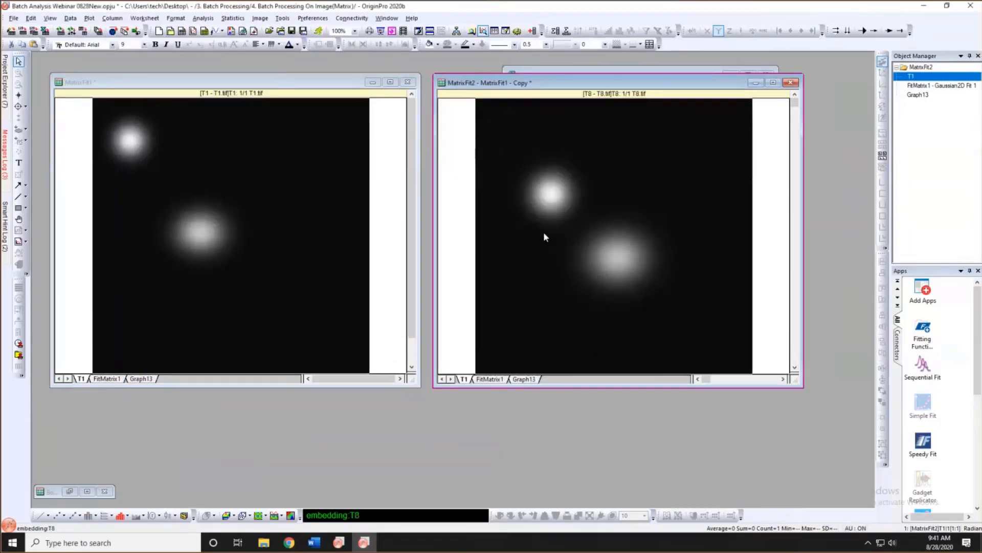
Recalculate the Gaussian2D nonlinear matrix fit report on the FitMatrix1 sheet of the copied book.
left_click(499, 379)
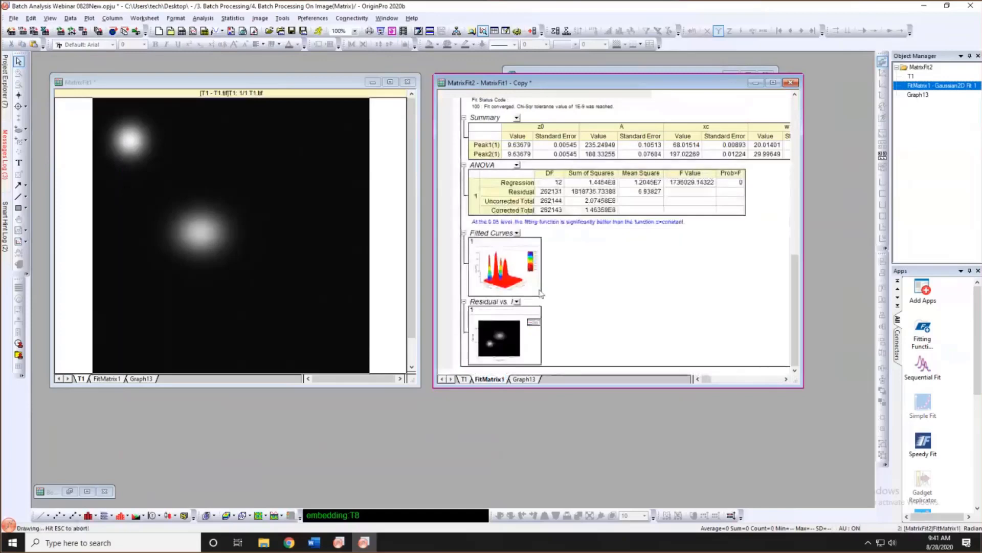
left_click(795, 217)
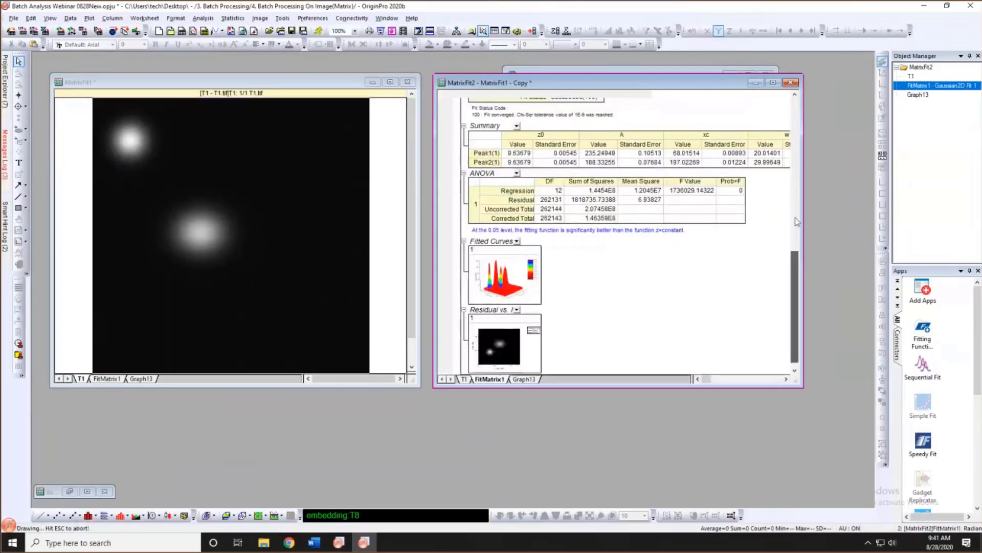
left_click(795, 217)
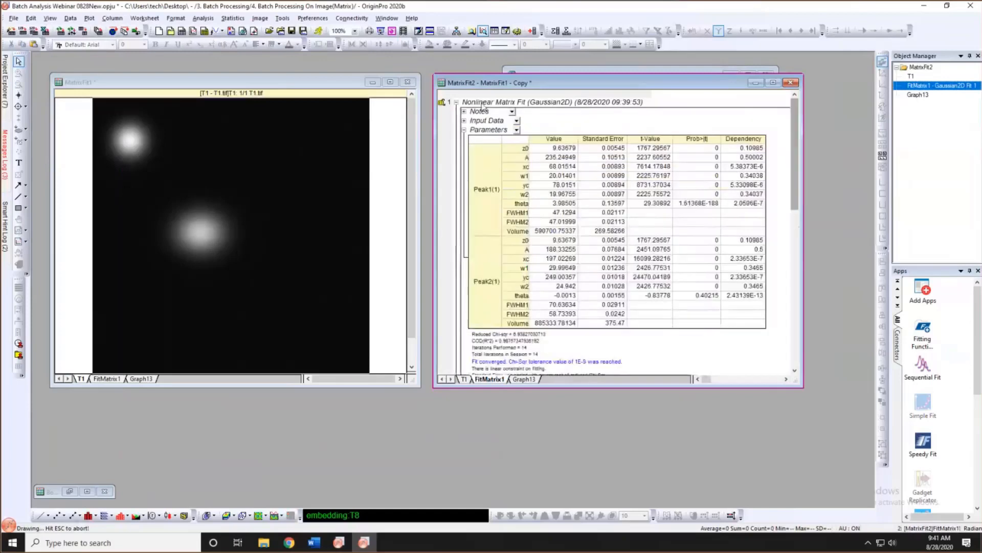
left_click(441, 102)
left_click(492, 185)
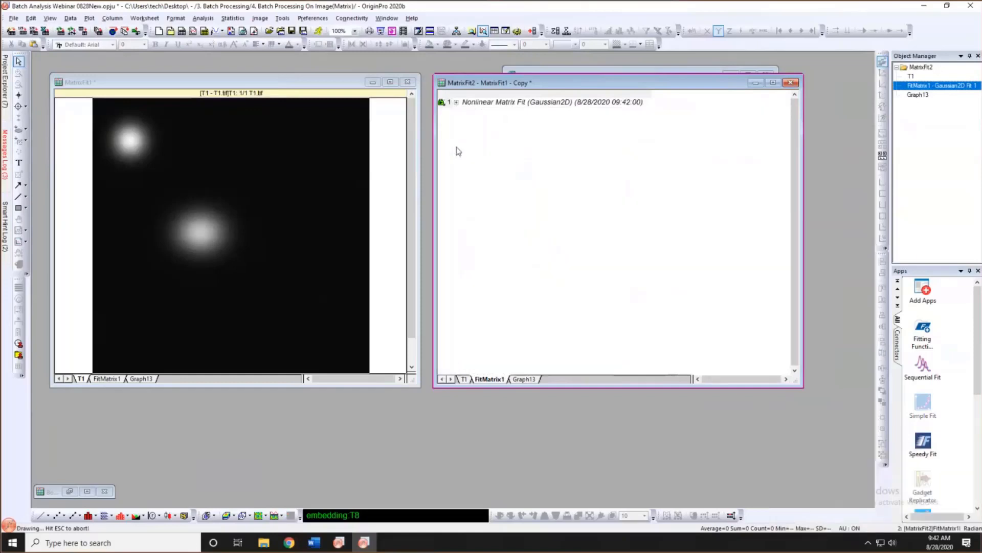
Show the Graph13 sheet in both the copied and original MatrixFit1 books and compare their contour graphs.
left_click(525, 379)
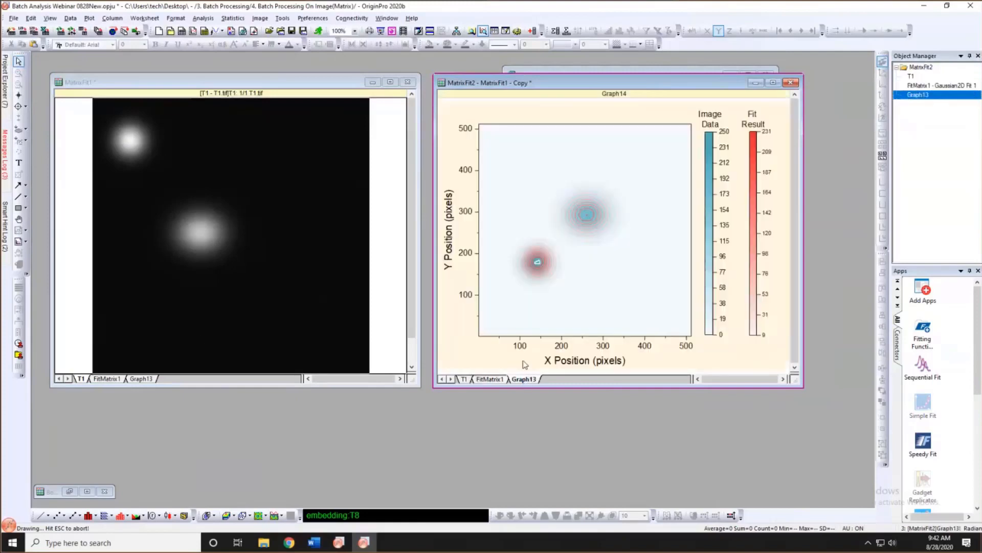
left_click(143, 378)
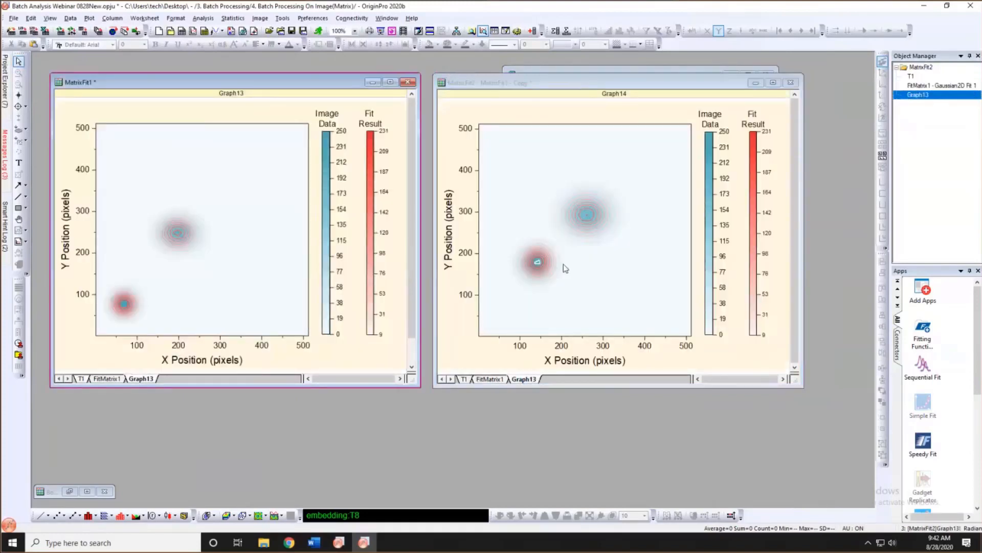
left_click(511, 358)
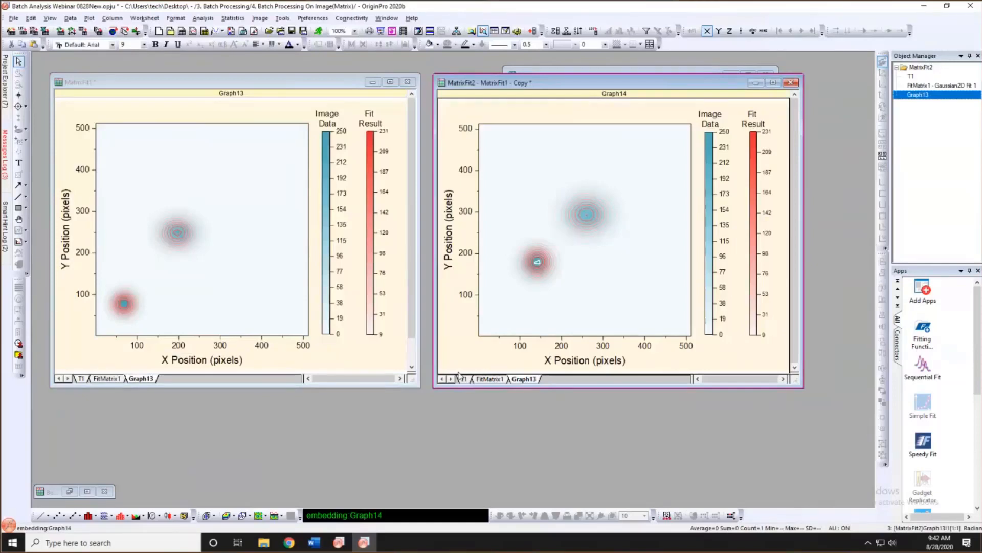
left_click(56, 87)
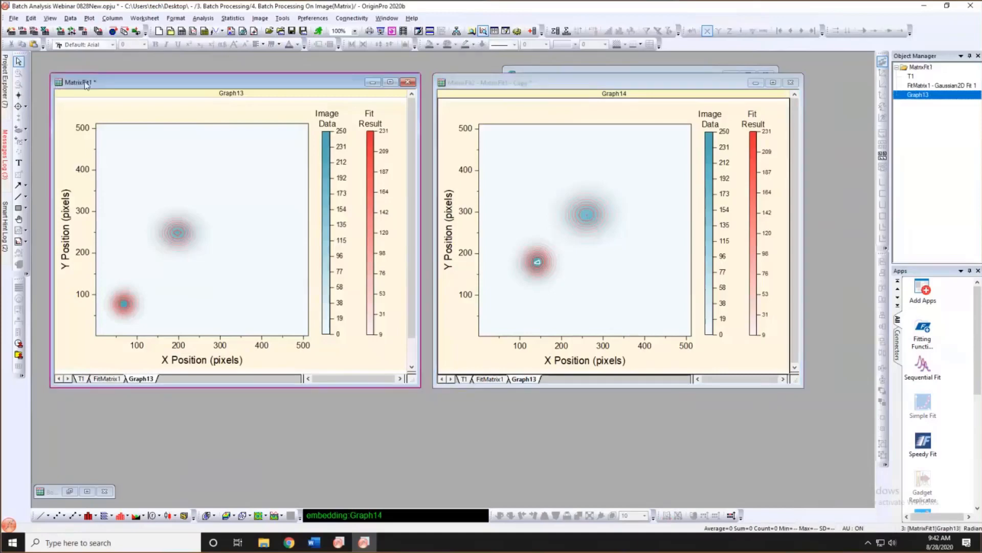
Open the 4. Batch Peak Analysis project folder, then enlarge its workbook and Graph4 and arrange them side by side.
mouse_move(5, 82)
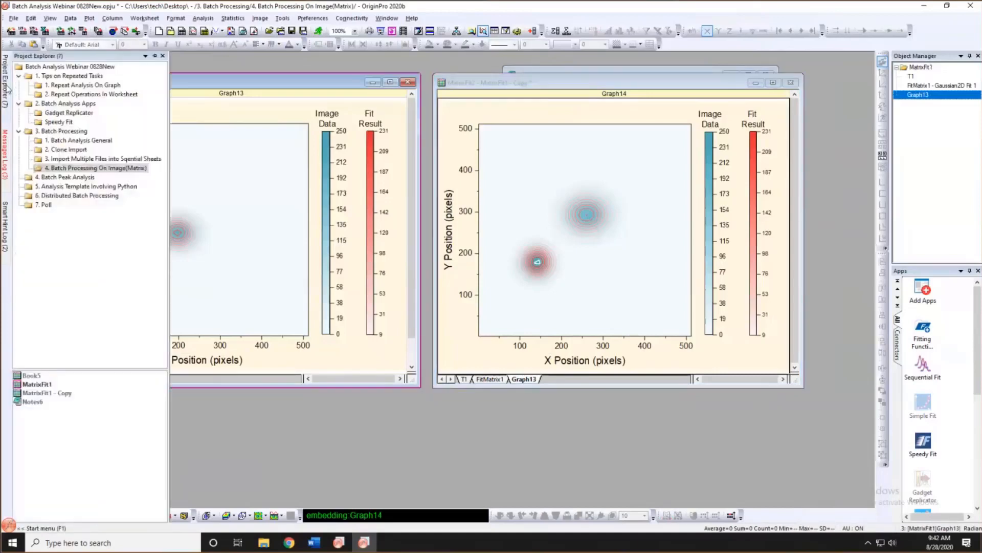
left_click(48, 178)
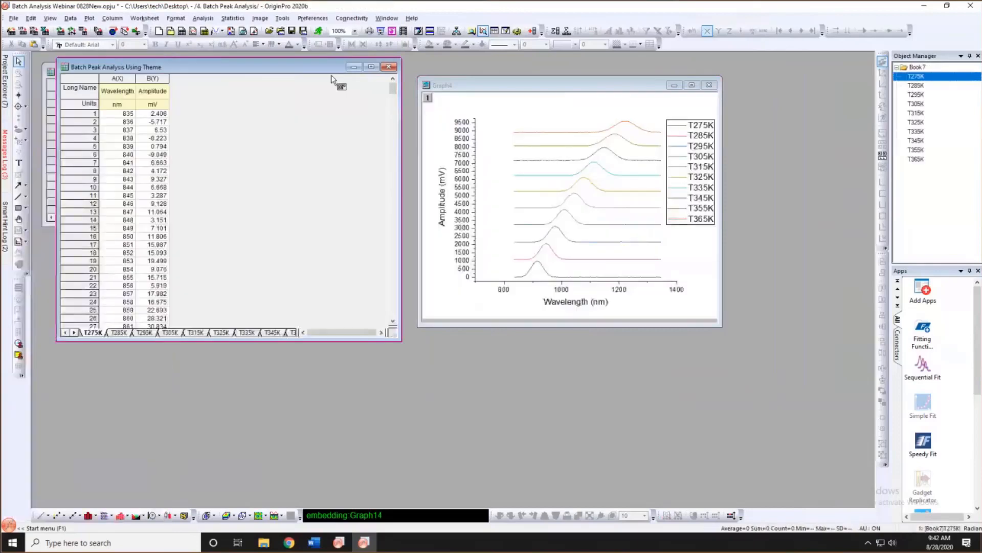
left_click_drag(464, 84, 515, 74)
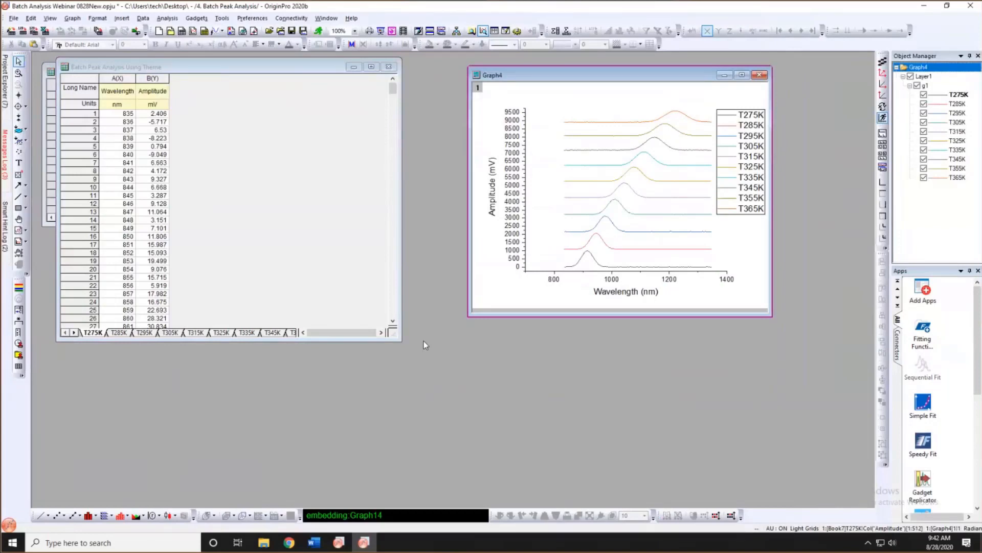
left_click_drag(397, 338, 399, 472)
left_click_drag(570, 77, 584, 73)
left_click_drag(456, 321, 414, 350)
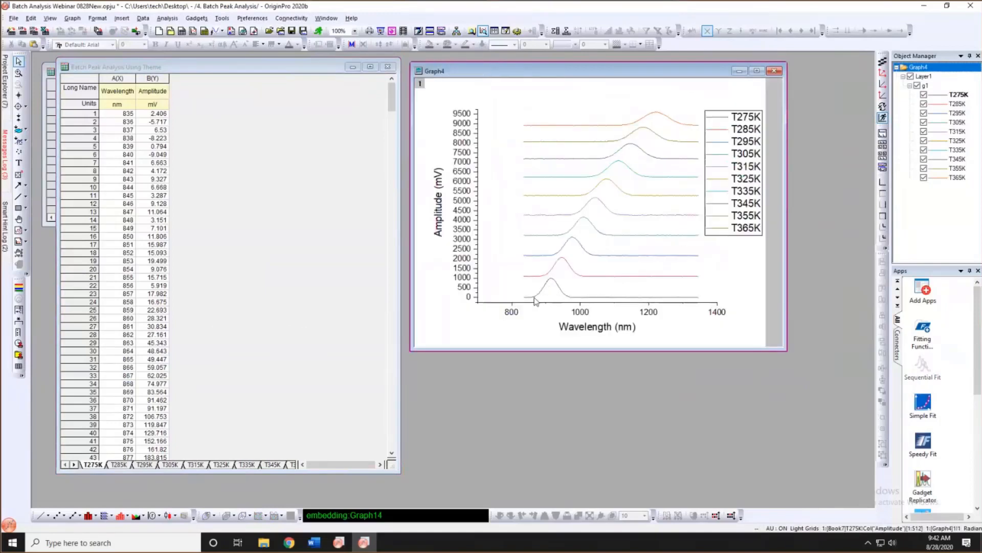
mouse_move(526, 300)
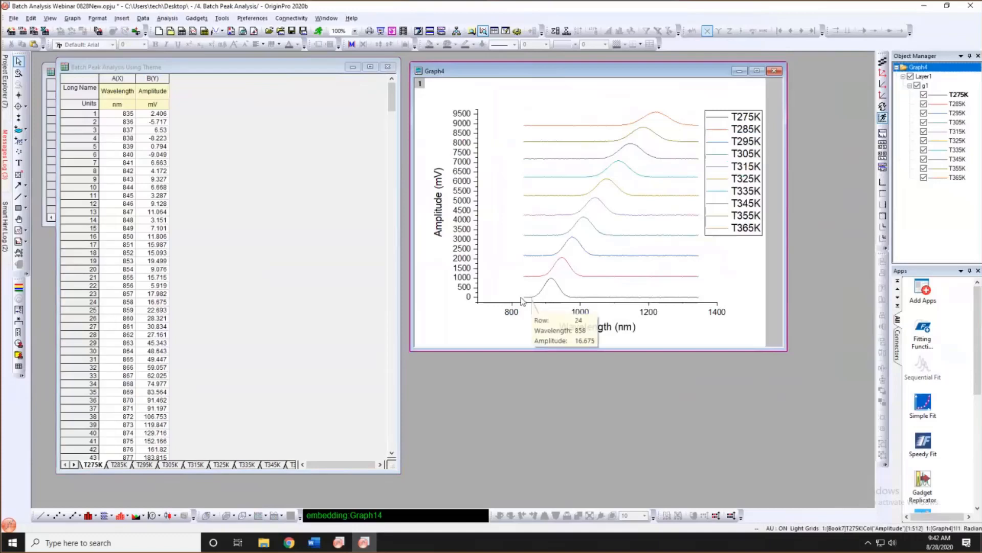
mouse_move(559, 302)
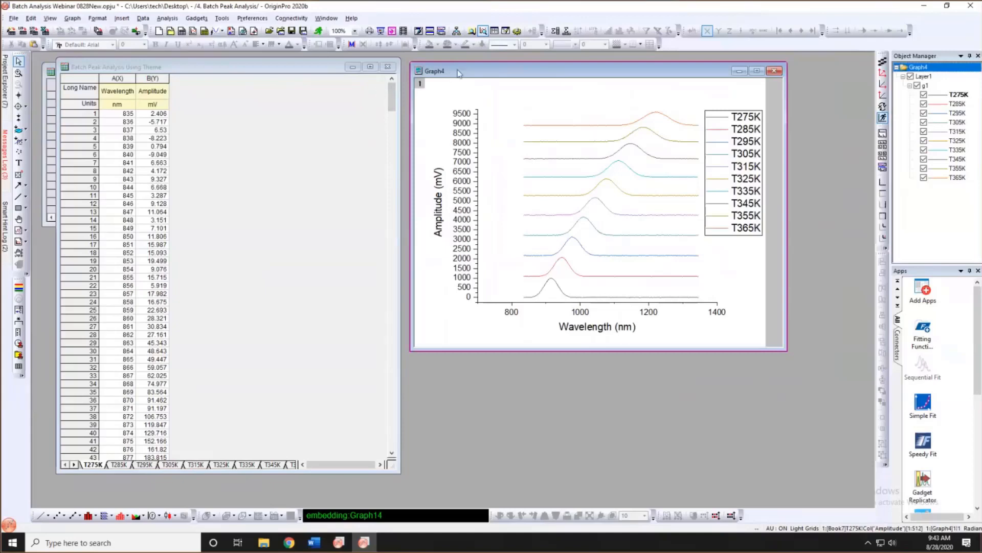
left_click_drag(457, 72, 465, 69)
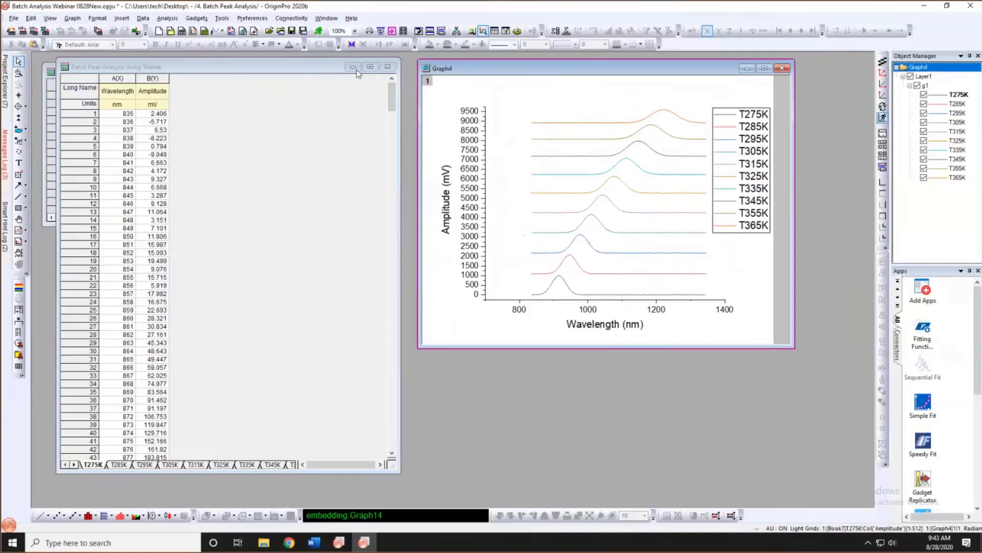
Open the Peak Analyzer for Graph4 with the Integrate Peaks goal and advance to peak finding, keeping the constant minimum baseline.
left_click(167, 18)
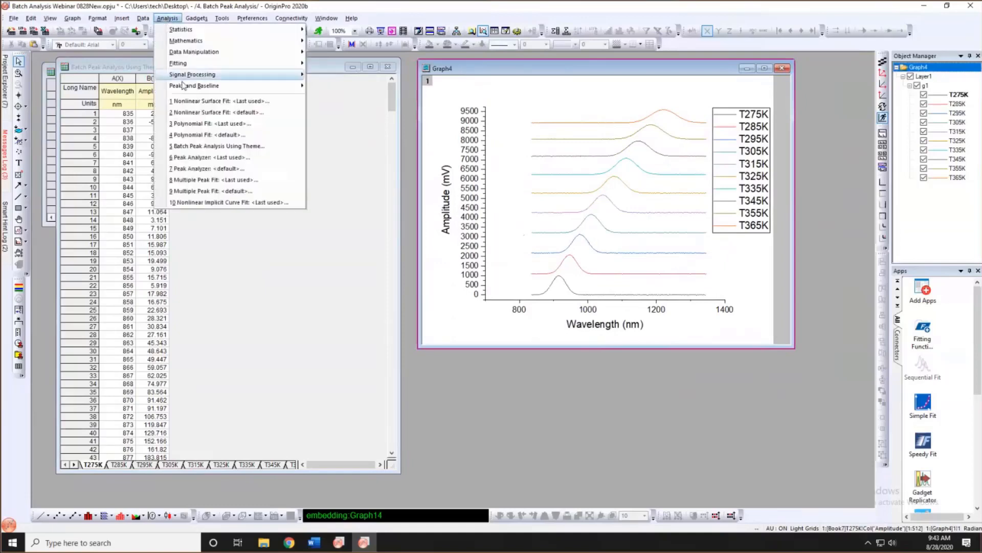
mouse_move(185, 88)
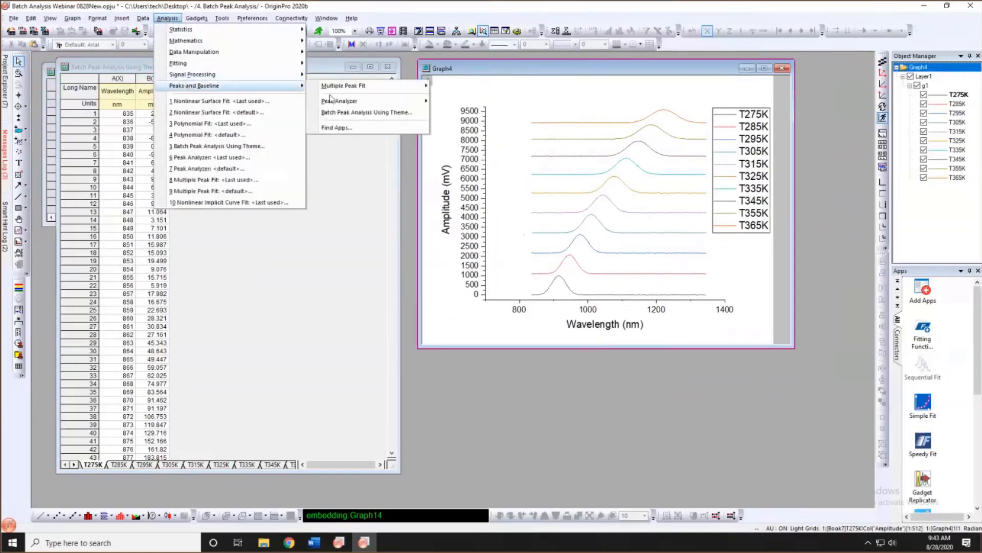
mouse_move(330, 102)
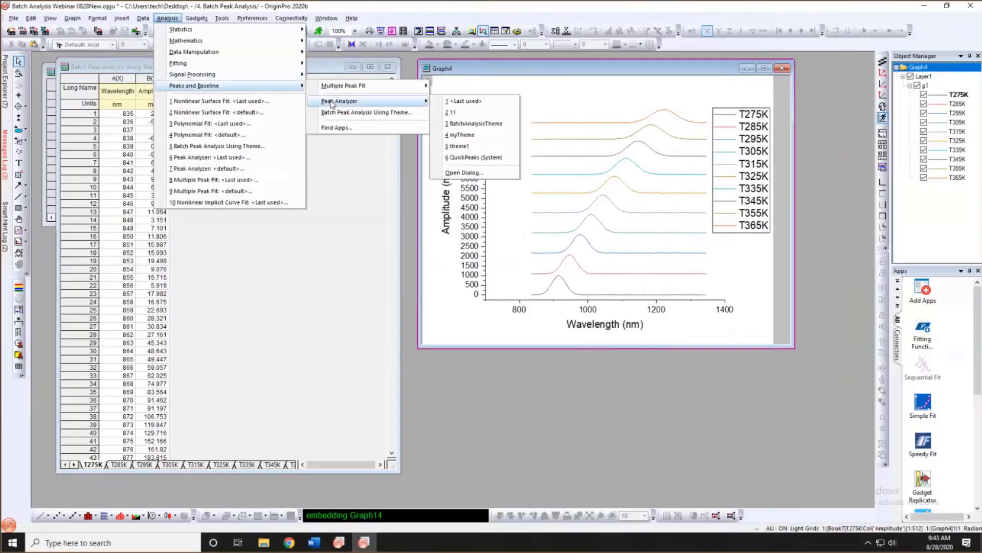
left_click(471, 175)
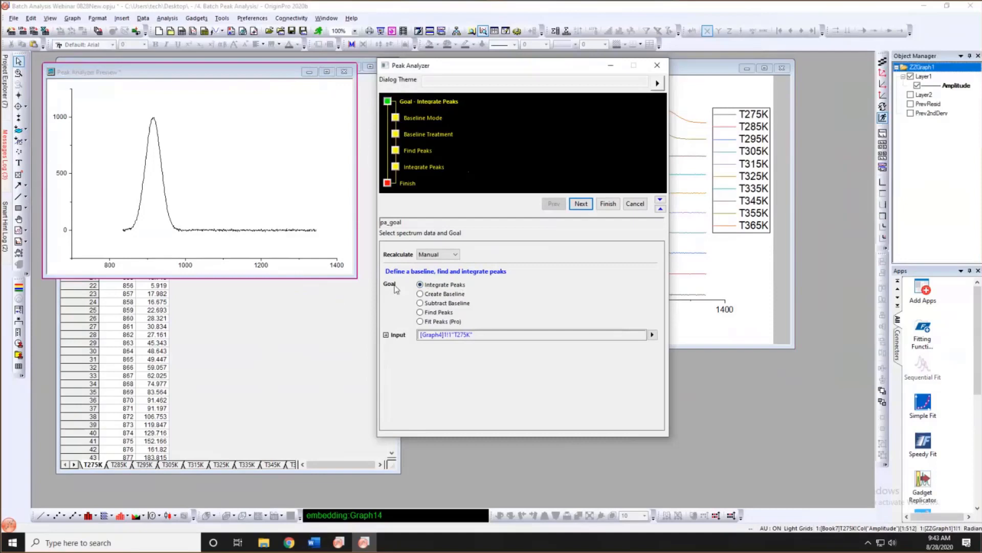
left_click(577, 205)
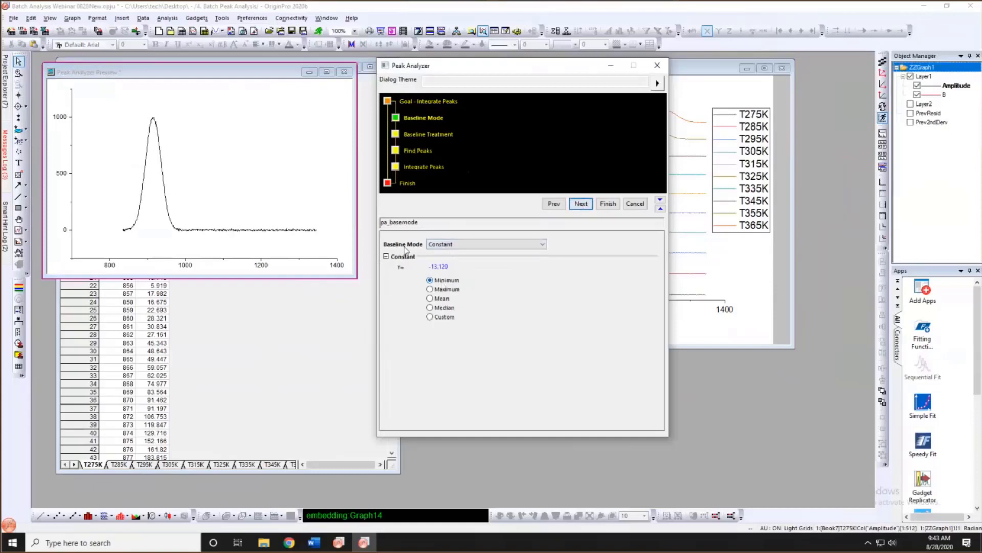
left_click(579, 206)
left_click(580, 204)
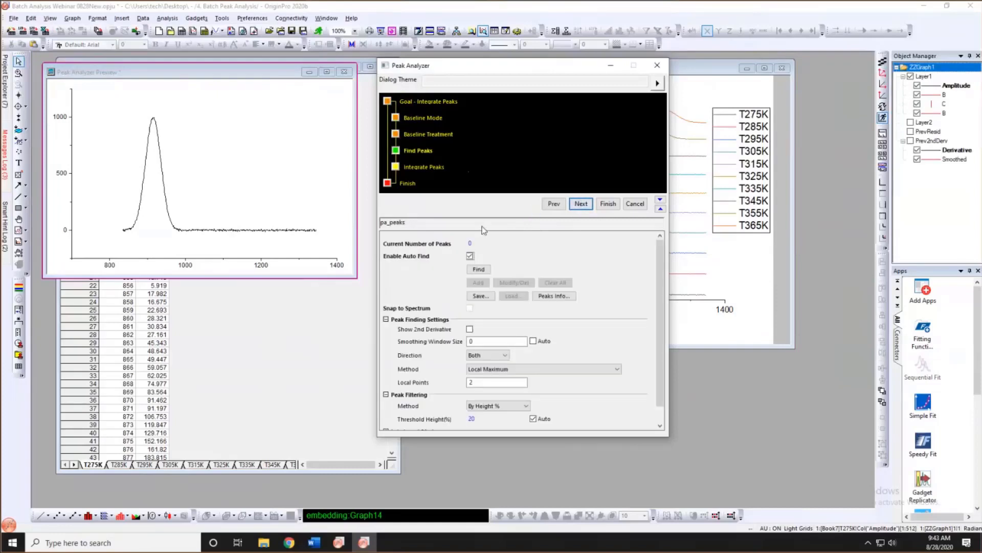
Set Local Points to 10 for the Local Maximum method and find the peaks on the T275K curve.
left_click(485, 268)
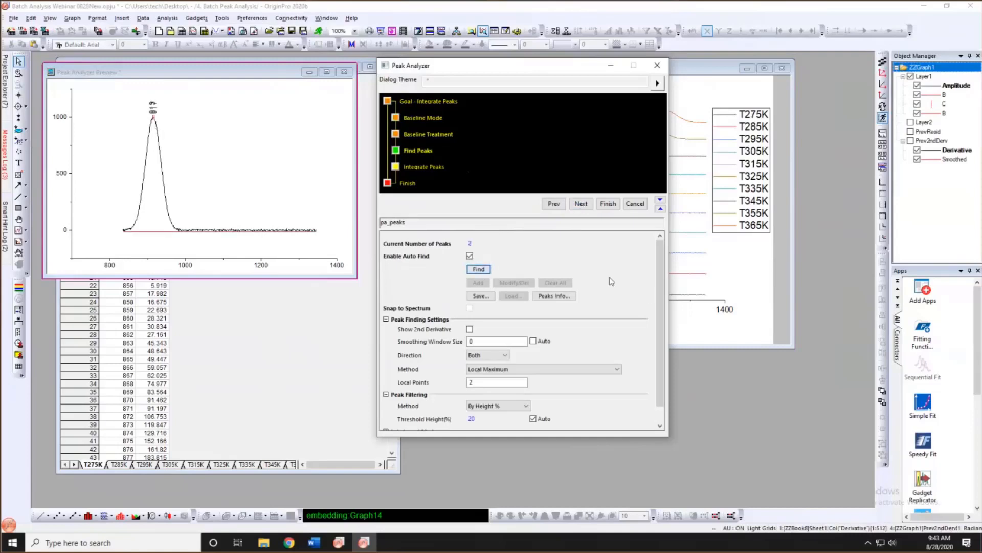
scroll(609, 277, "down", 1)
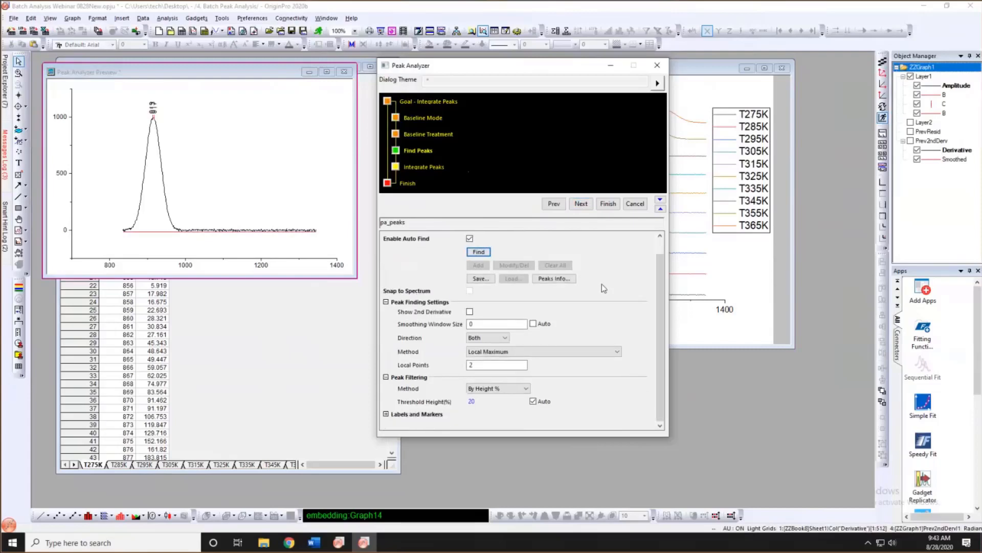
left_click_drag(478, 365, 461, 357)
type("10")
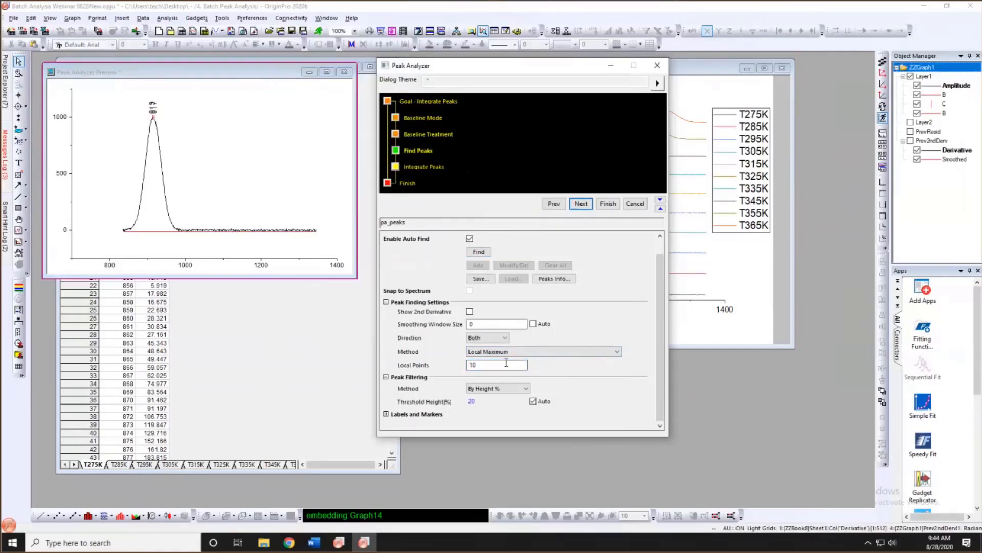
scroll(557, 367, "up", 1)
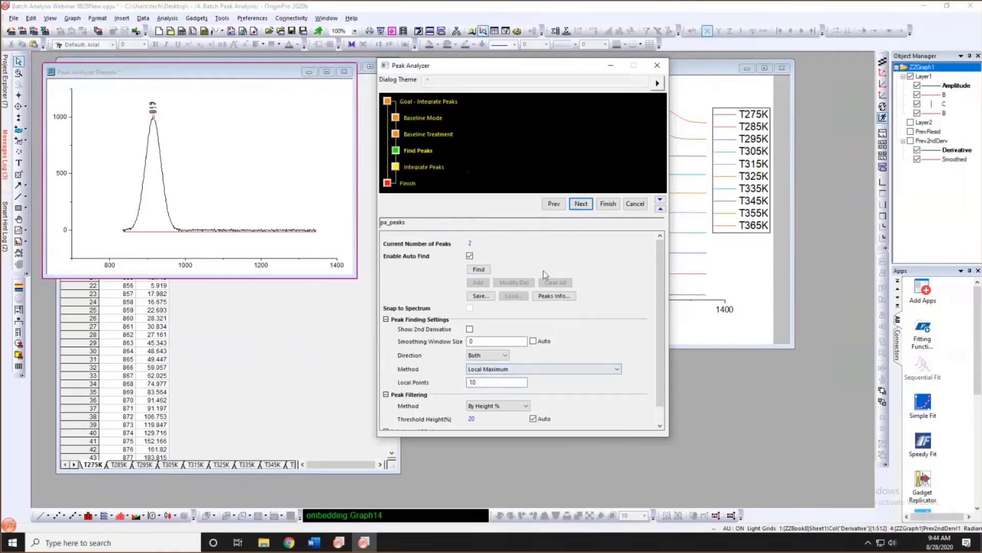
left_click(486, 271)
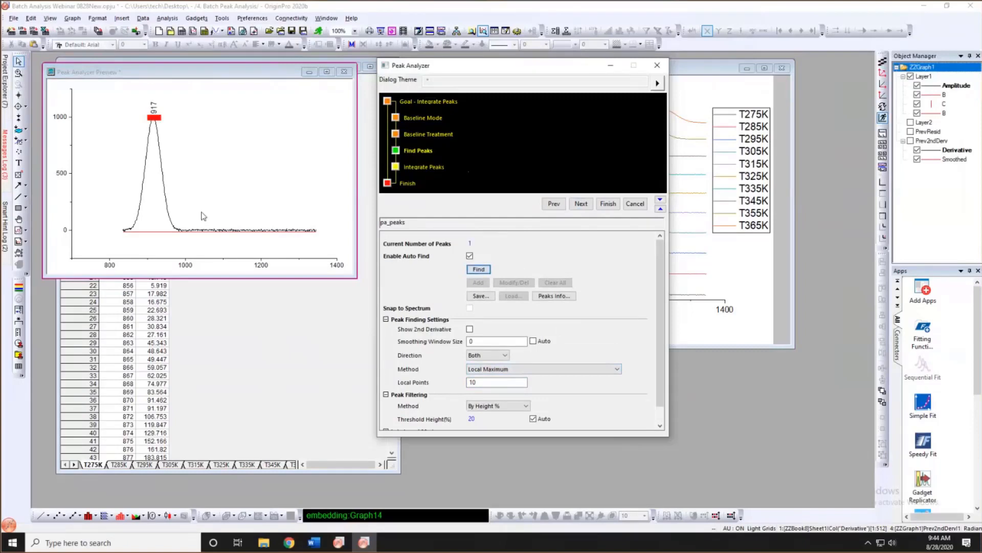
Proceed to the Integrate Peaks page and disable the Integral Curves Data output.
left_click(581, 204)
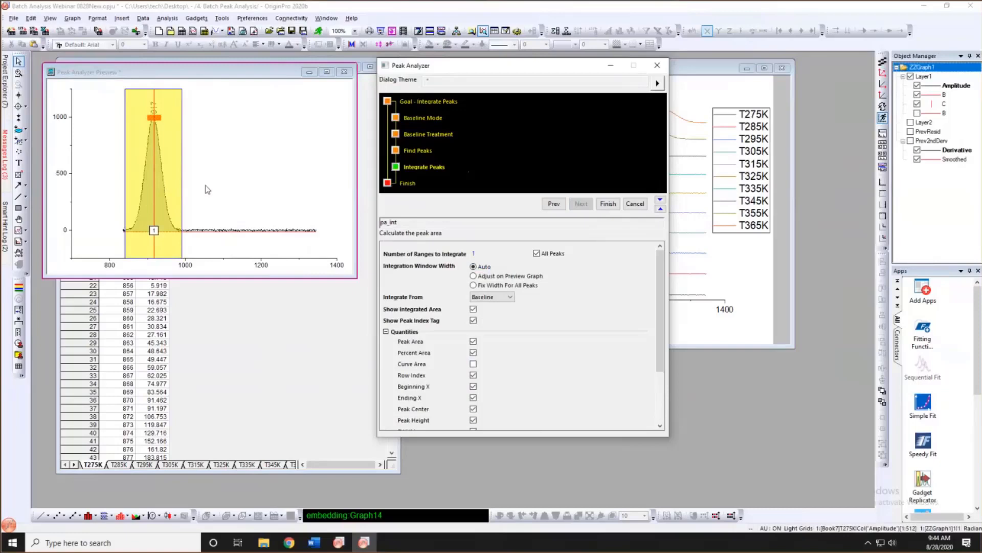
scroll(542, 292, "down", 3)
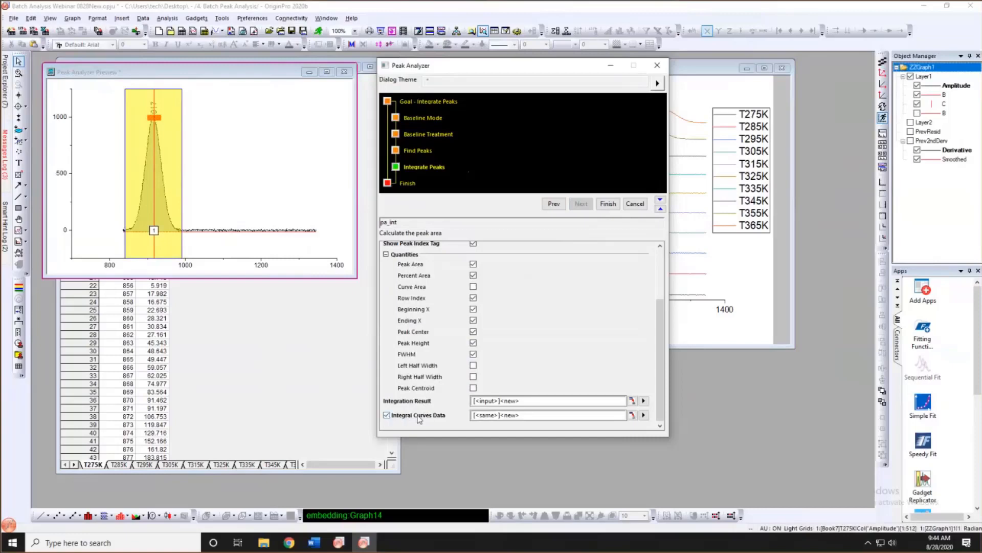
left_click(390, 415)
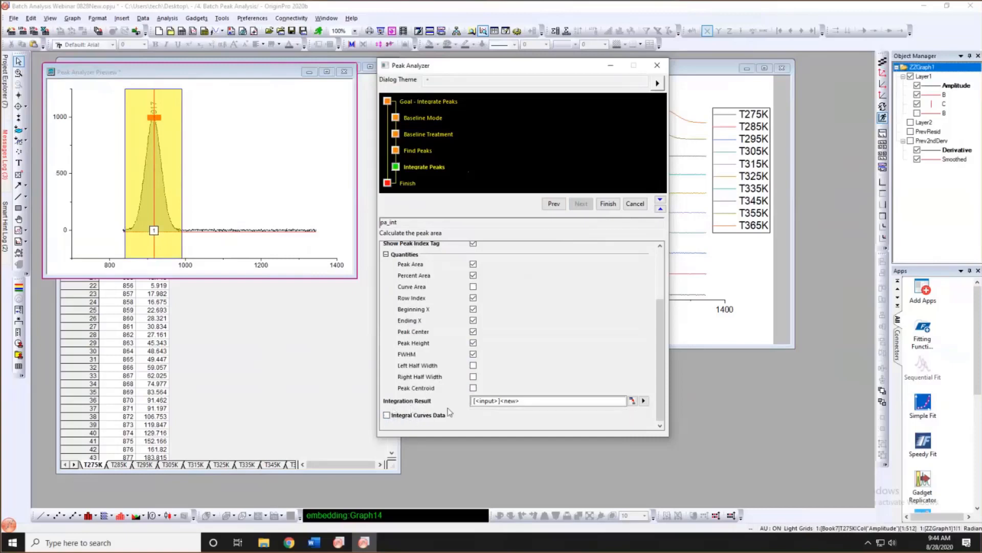
Save the Peak Analyzer settings as a dialog theme named PeakIntTheme.
scroll(522, 389, "up", 3)
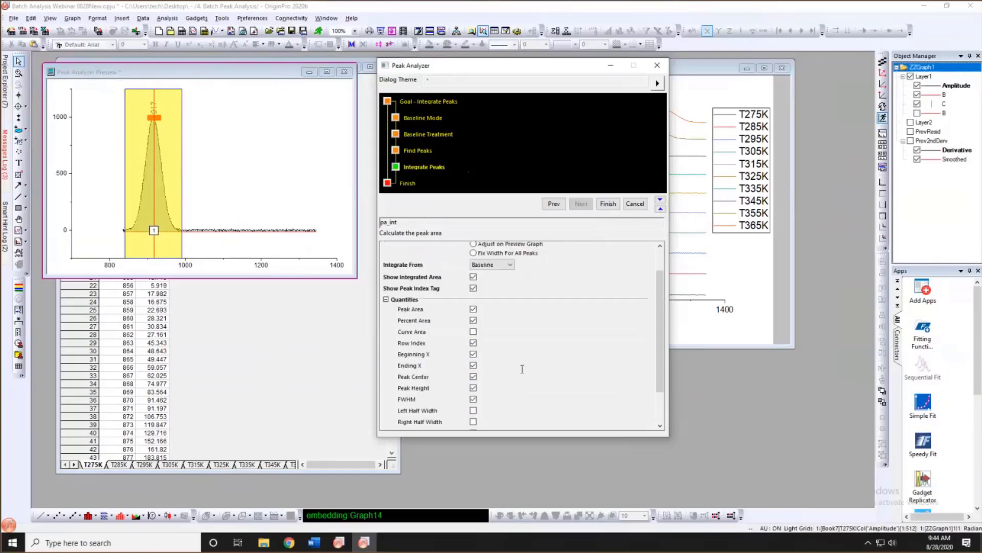
scroll(522, 369, "down", 3)
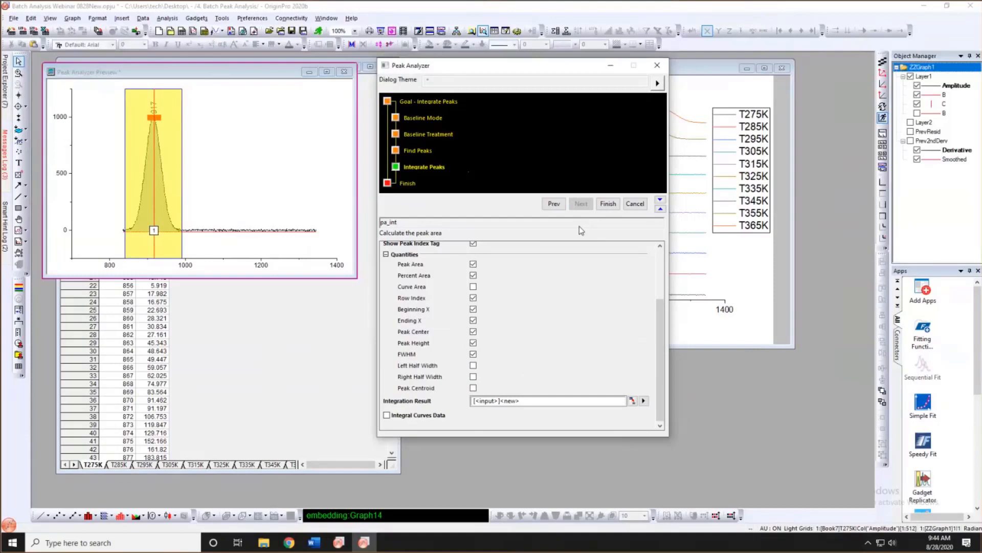
left_click(658, 84)
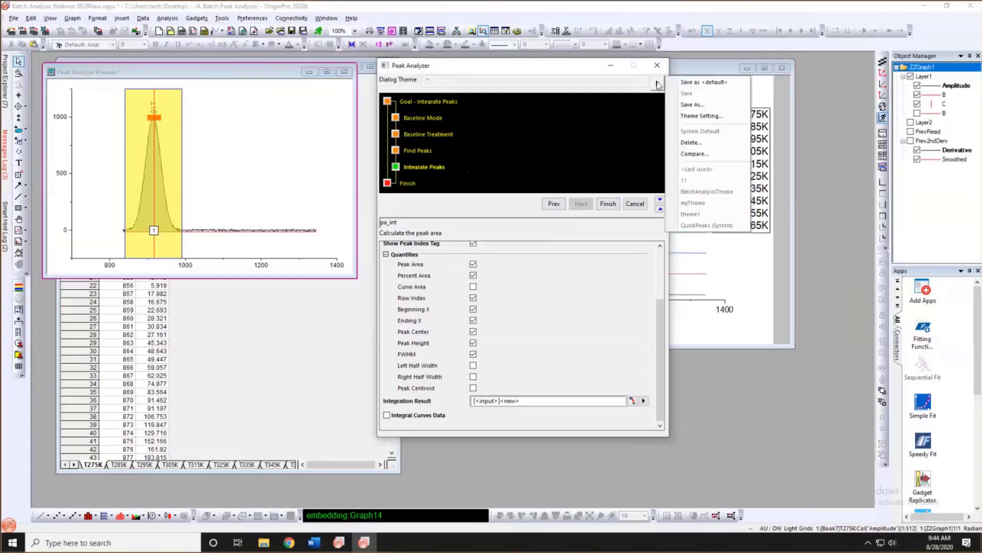
left_click(694, 106)
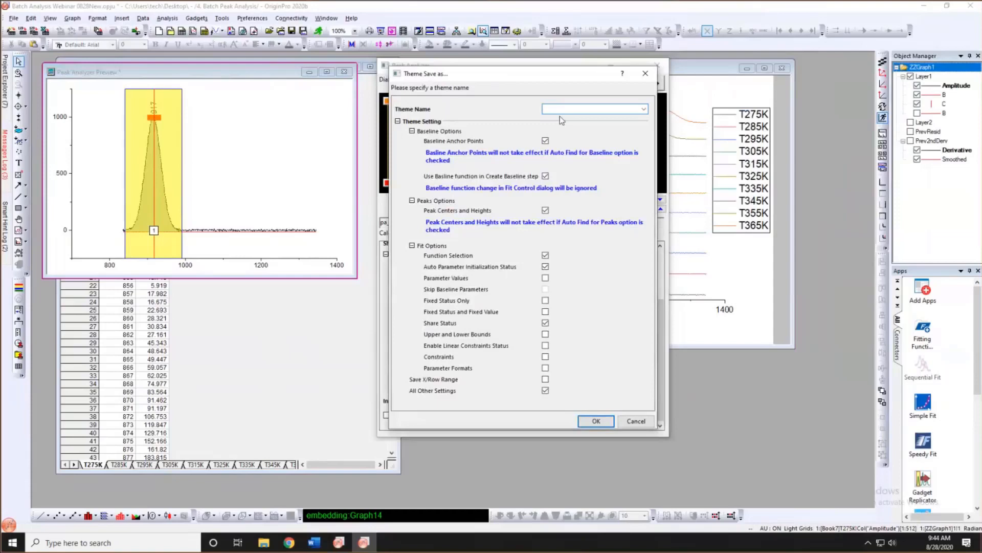
type("PeakIntTheme")
left_click(595, 421)
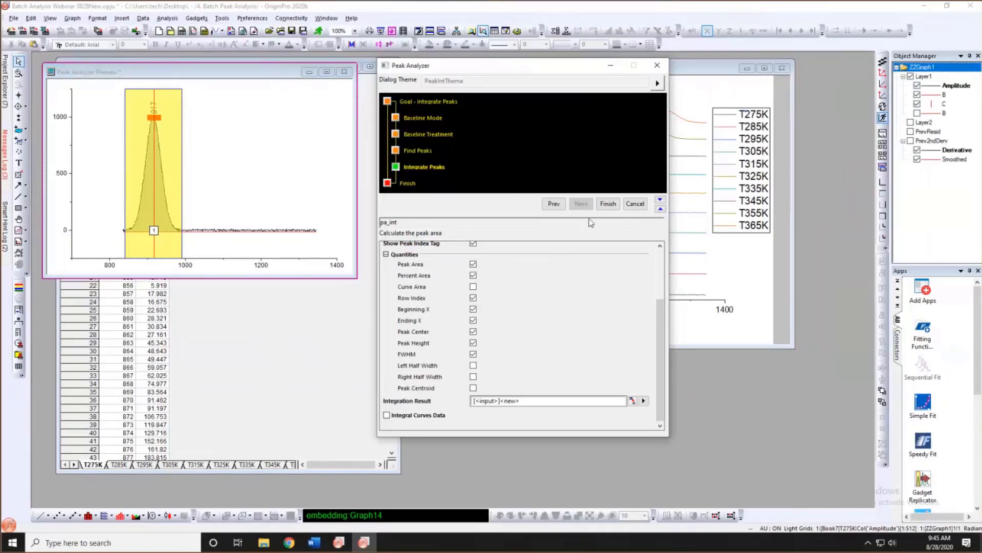
Finish the T275K peak integration and widen the workbook to review the integration result columns, including area, row index, center and height.
left_click(608, 204)
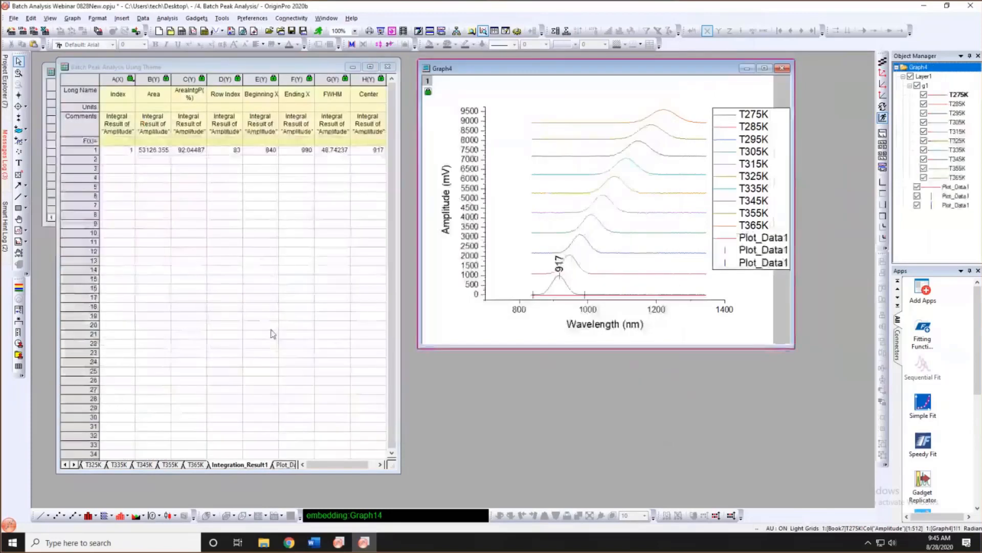
left_click(401, 469)
left_click_drag(402, 470, 504, 463)
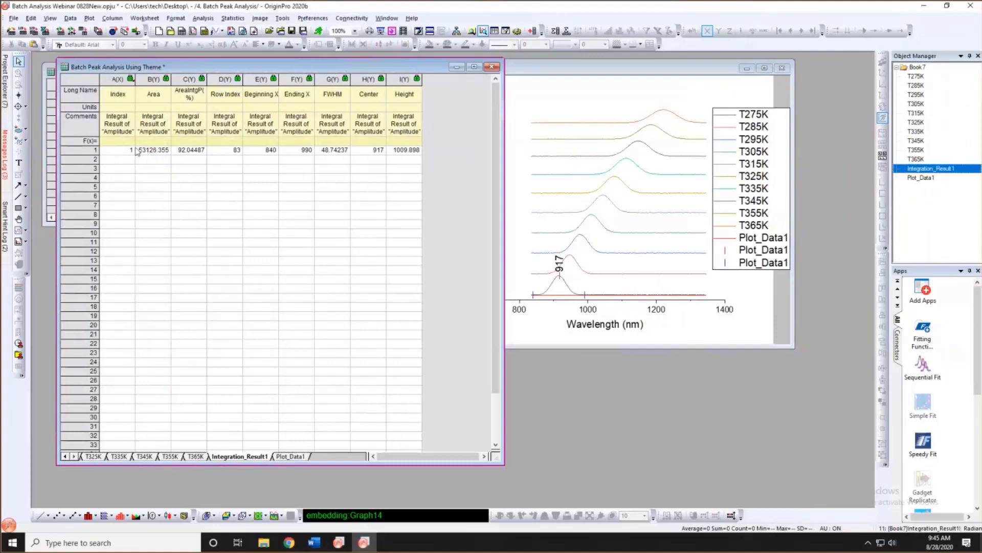
left_click(155, 152)
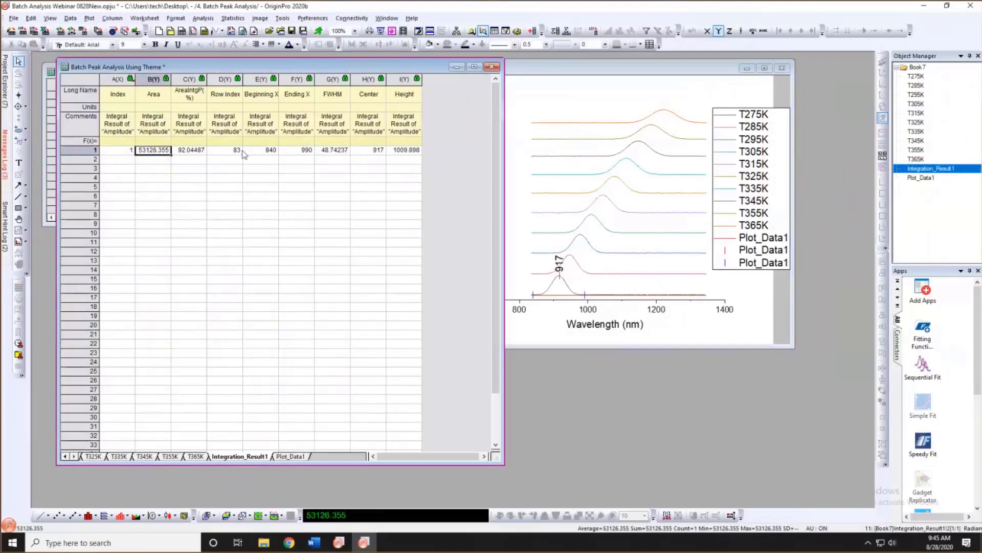
left_click(238, 152)
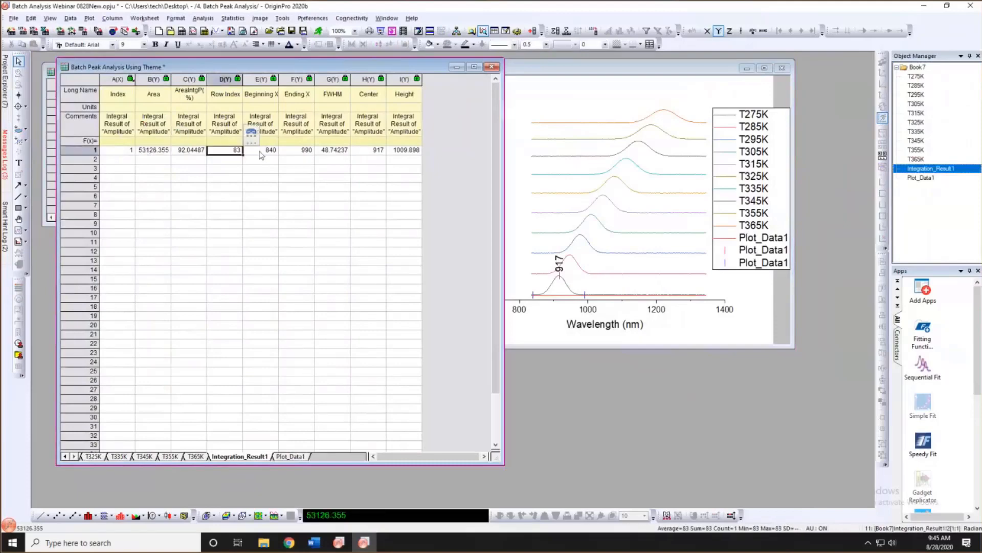
left_click(405, 153)
left_click(379, 153)
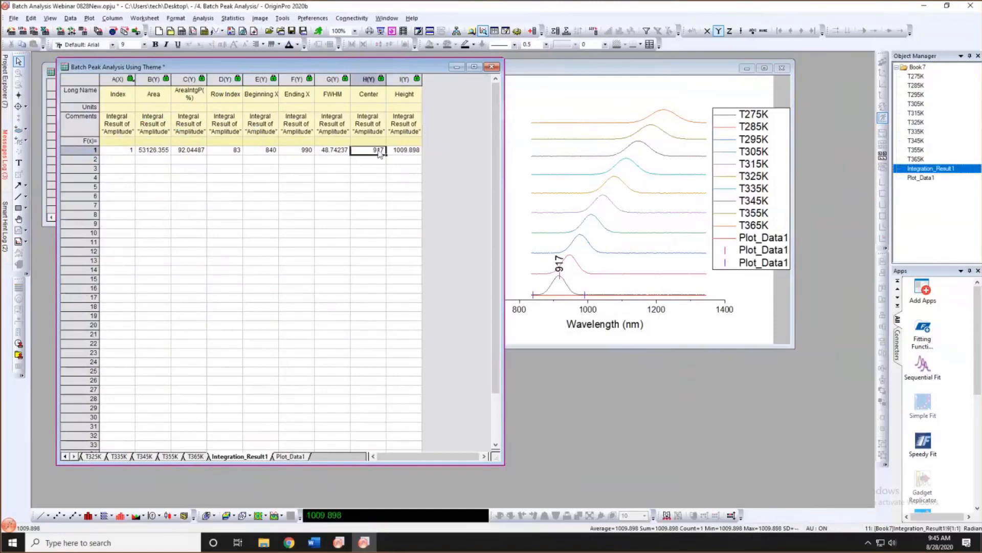
left_click(447, 179)
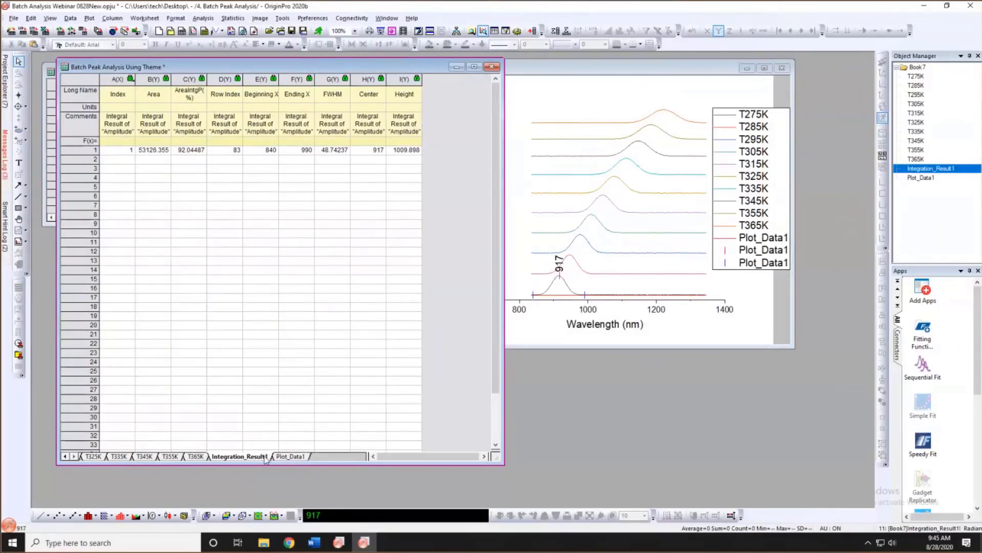
Delete the Integration_Result1 and Plot_Data1 sheets together with the recalculation operation that produced them.
right_click(289, 458)
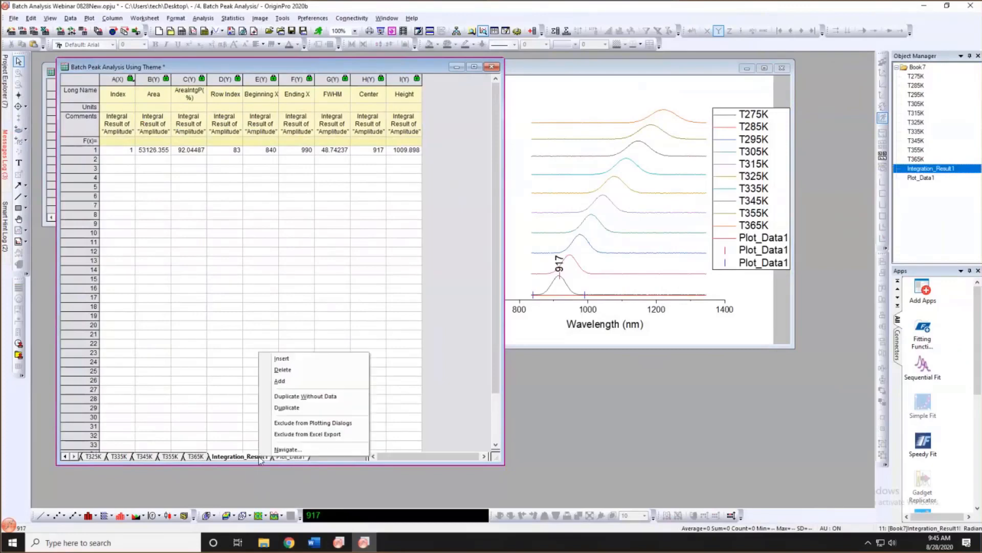
left_click(300, 370)
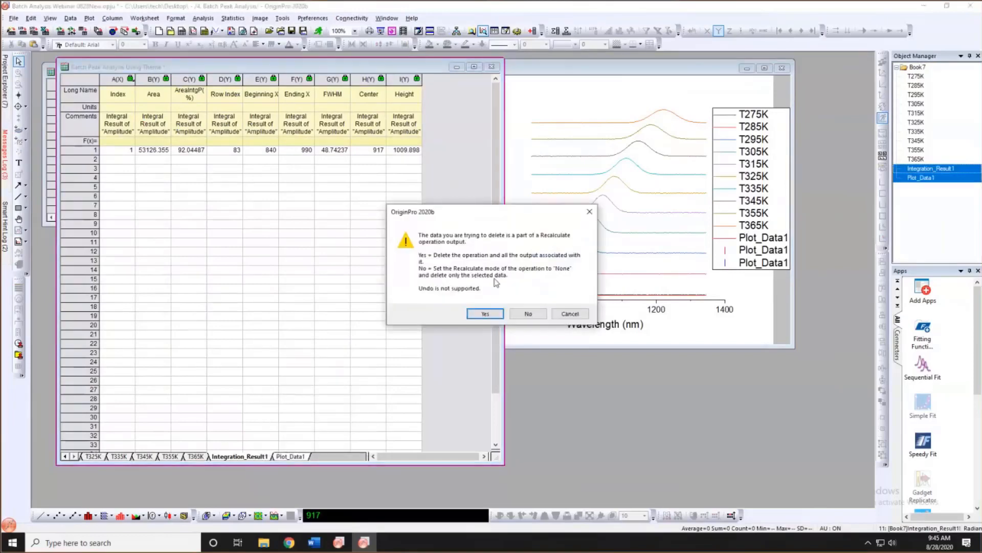
left_click(481, 314)
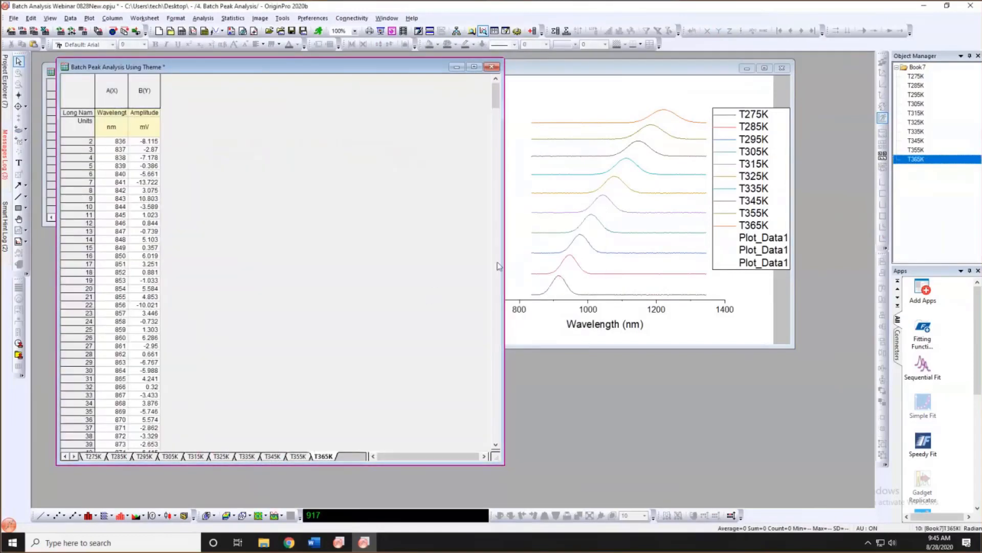
Narrow the data workbook and enlarge the Graph4 window into the freed space.
left_click_drag(503, 262, 317, 267)
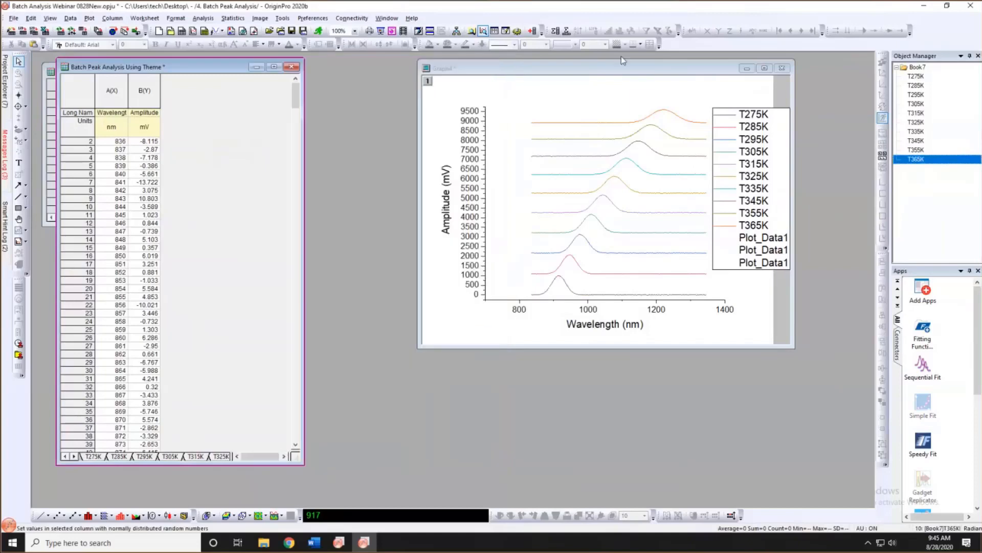
left_click(621, 70)
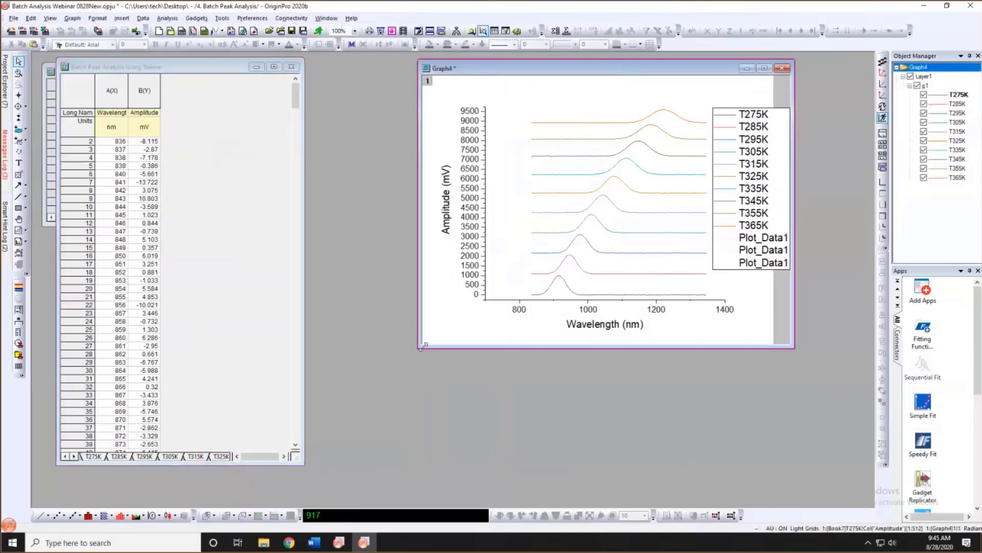
left_click_drag(365, 390, 342, 400)
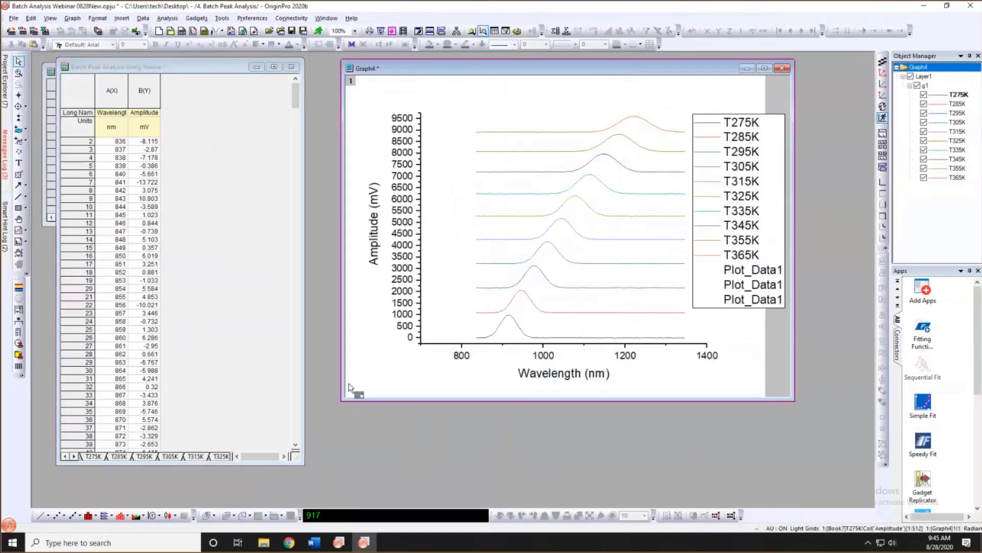
Open Batch Peak Analysis Using Theme for Graph4 and use all plots in the active layer as input.
left_click(167, 19)
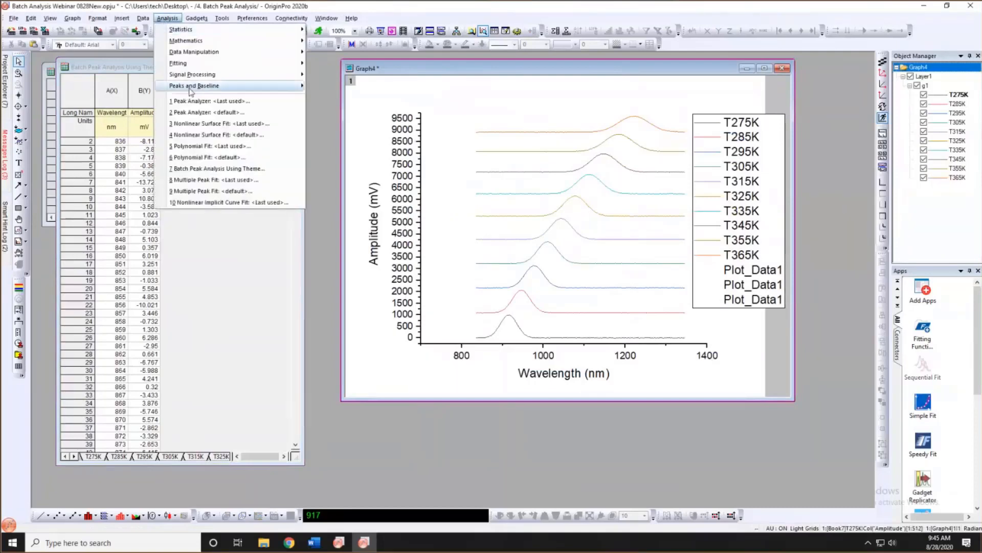
mouse_move(188, 88)
mouse_move(347, 97)
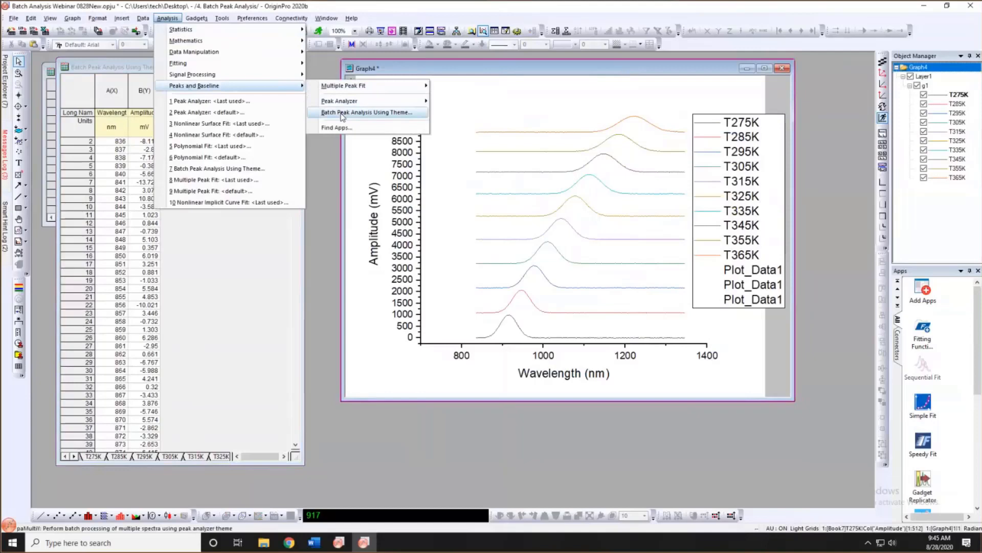
left_click(342, 114)
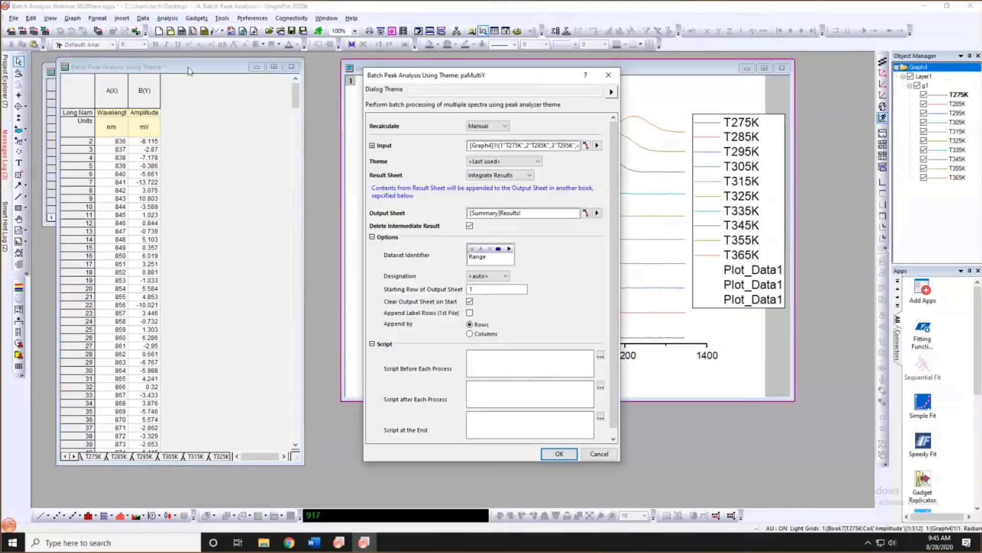
left_click_drag(443, 75, 188, 67)
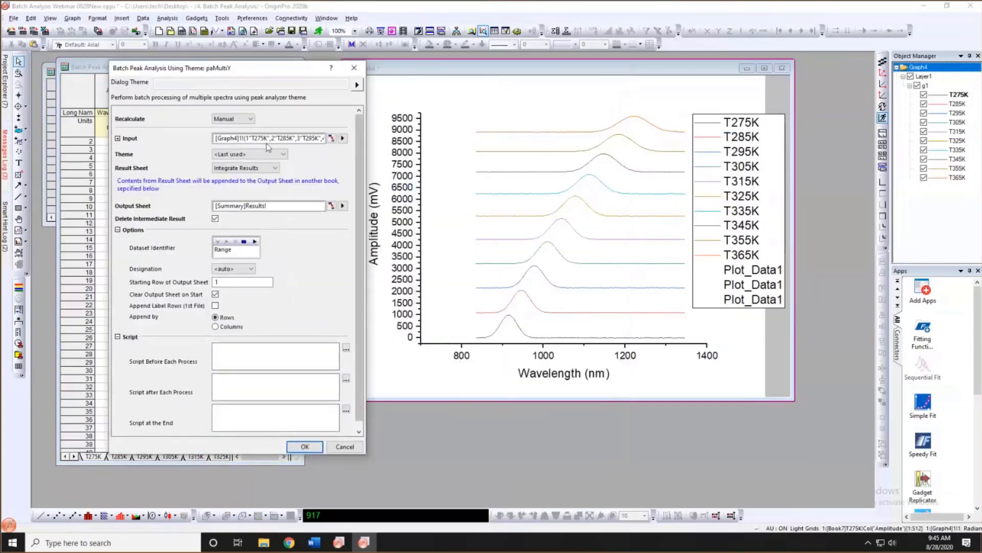
left_click(343, 138)
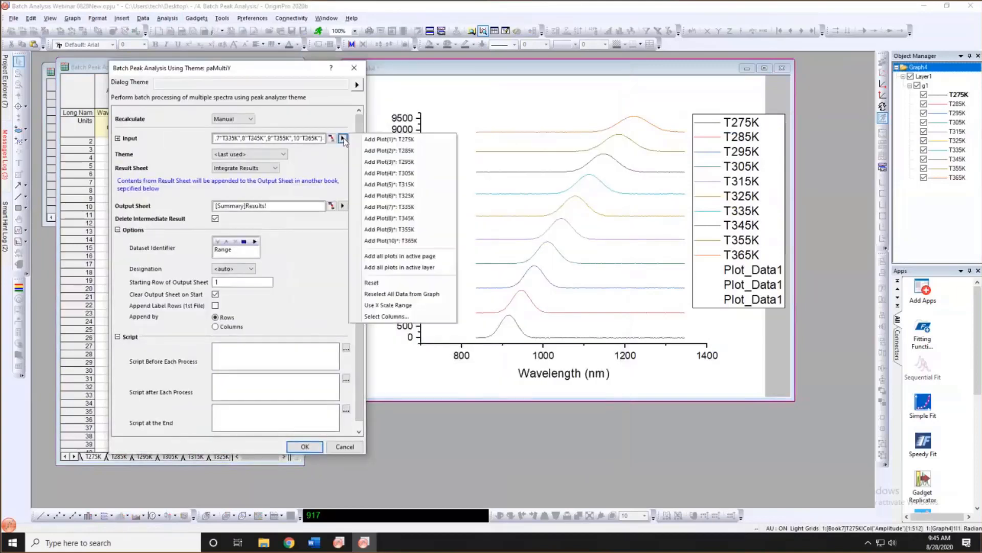
left_click(398, 267)
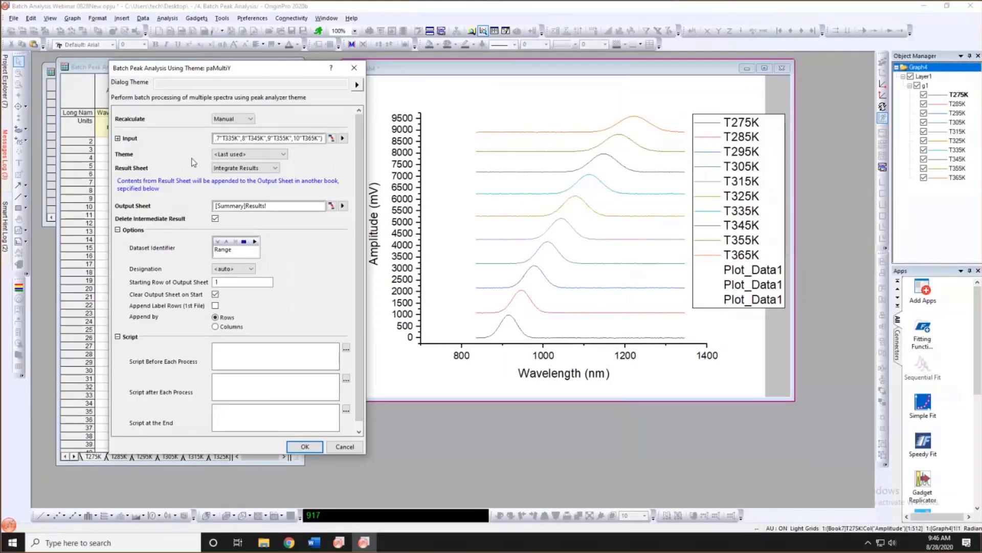
Set the batch analysis theme to PeakIntTheme and the result sheet to Integrate Results.
left_click(271, 156)
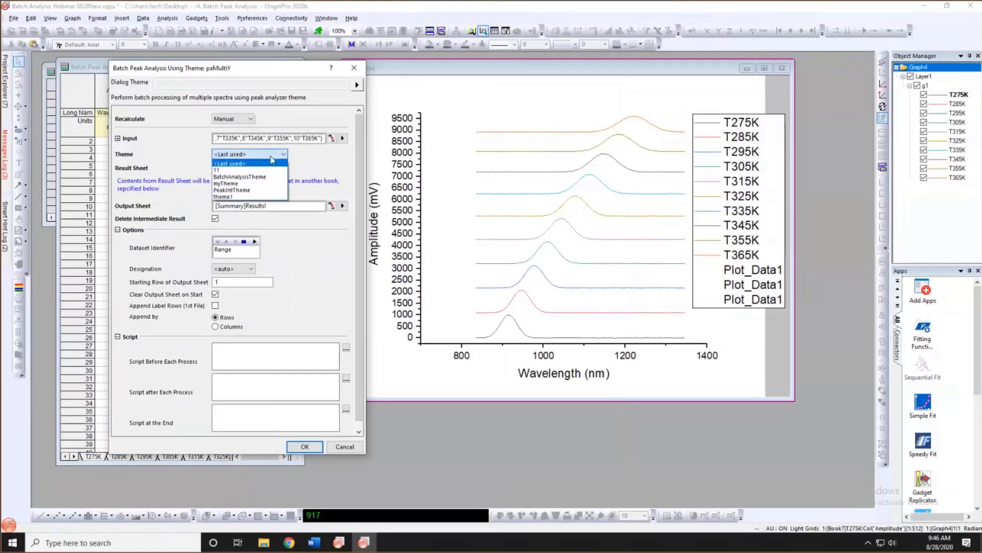
left_click(252, 191)
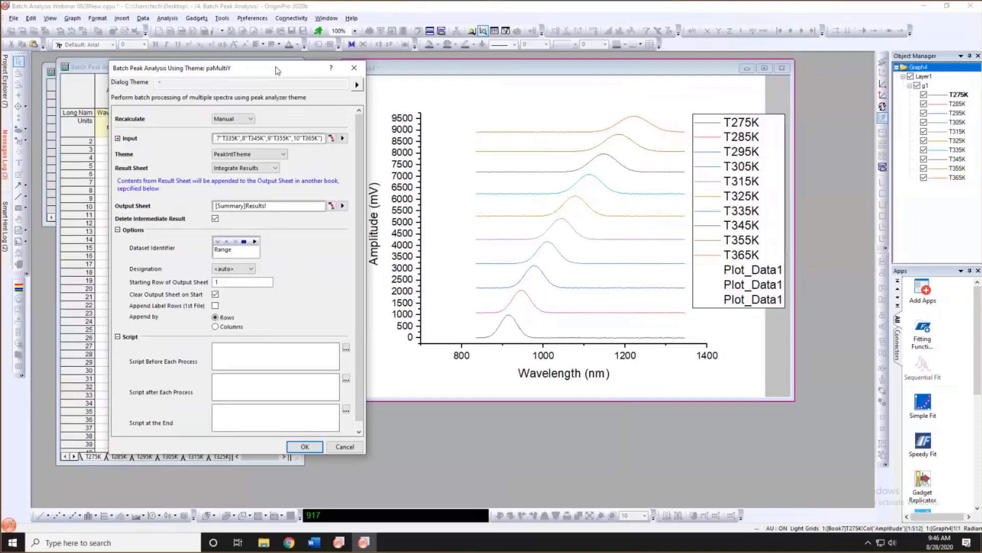
left_click(276, 167)
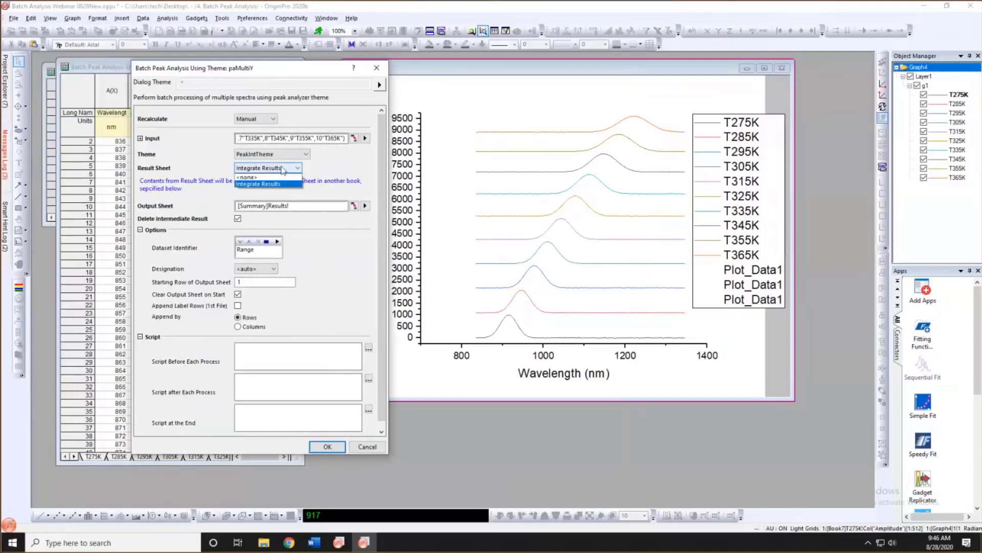
left_click(262, 184)
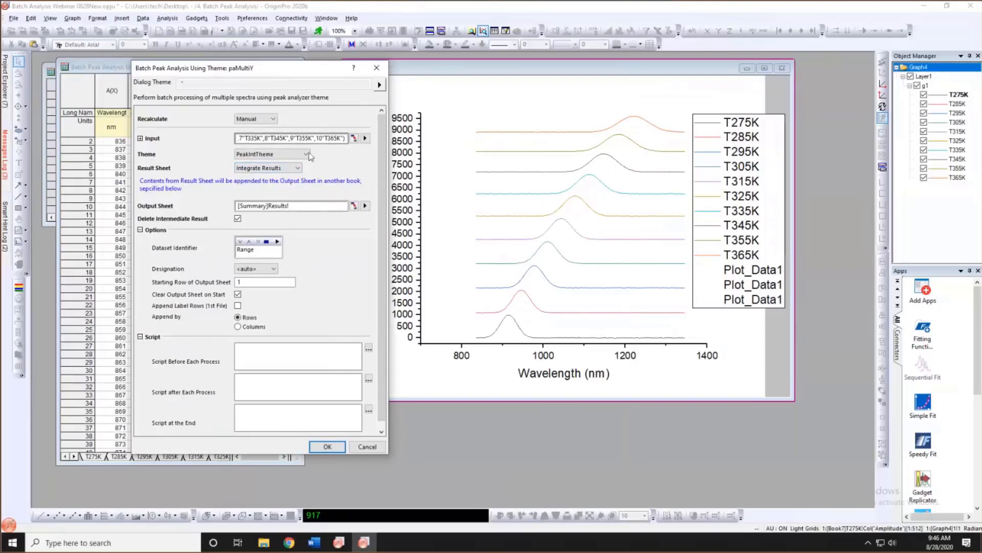
Set the output sheet to [Summary3]Results! and replace the Range dataset identifier with Sheet Name.
left_click(271, 206)
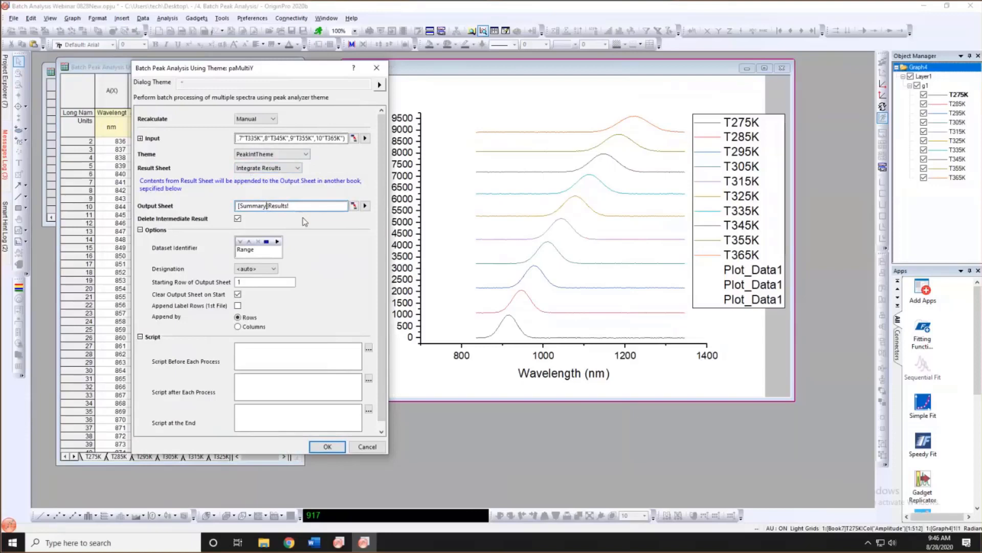
type("3")
scroll(215, 232, "down", 1)
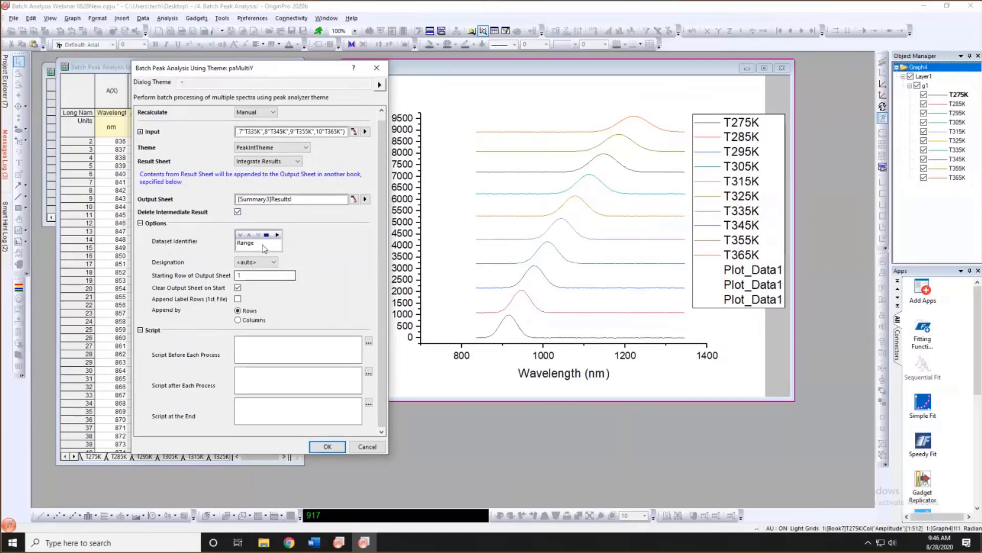
left_click(278, 235)
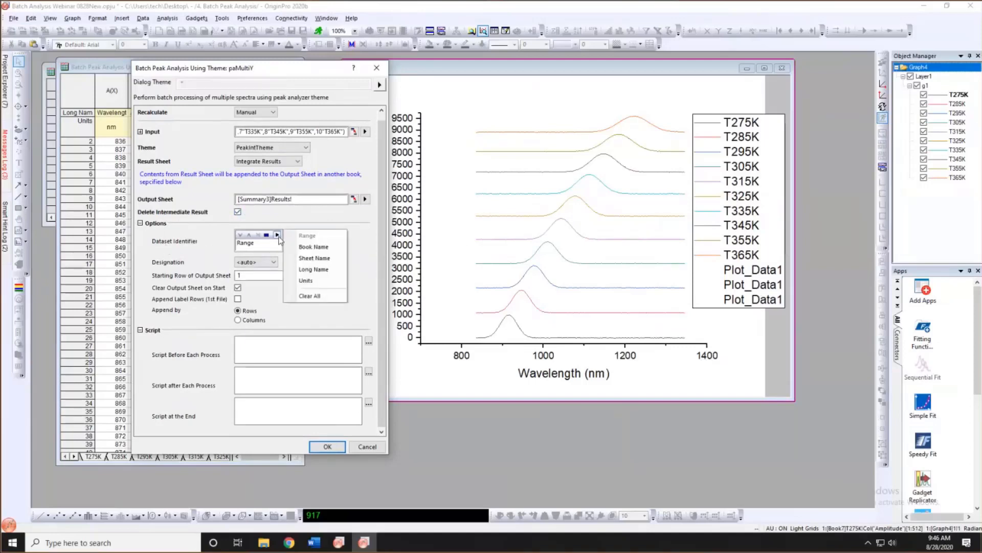
left_click(313, 258)
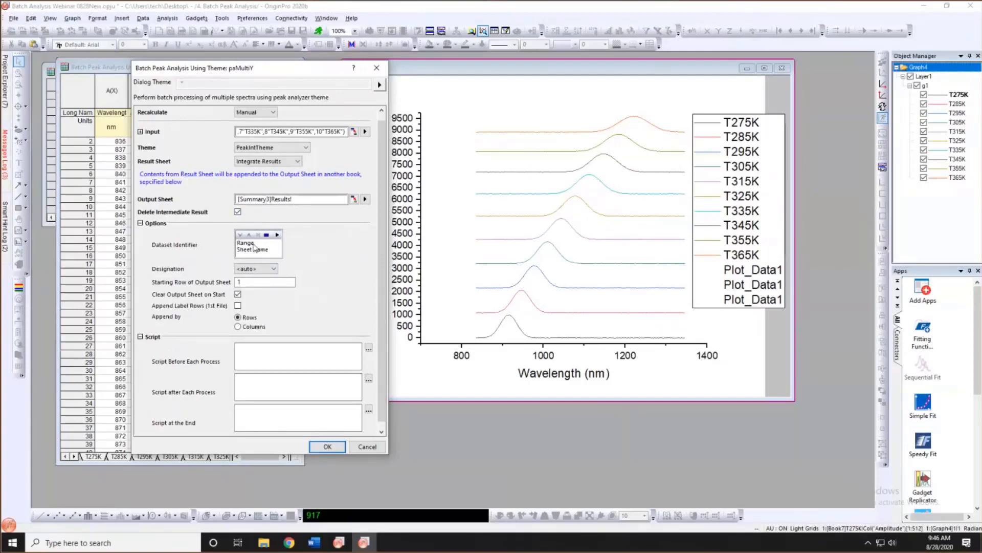
left_click(254, 243)
left_click(257, 235)
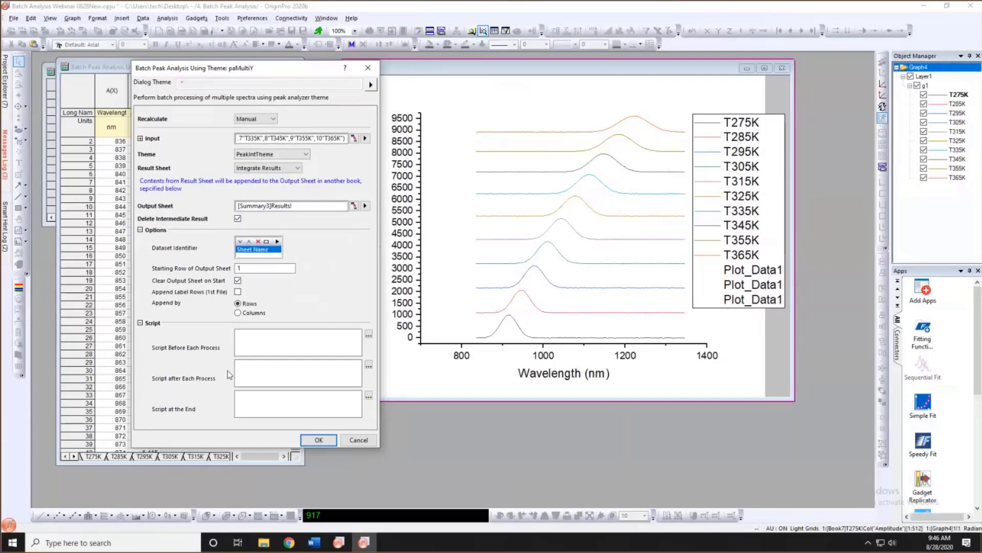
Run the batch peak analysis, and enlarge the Summary3 workbook to show all result columns, selecting the Center column.
left_click(326, 440)
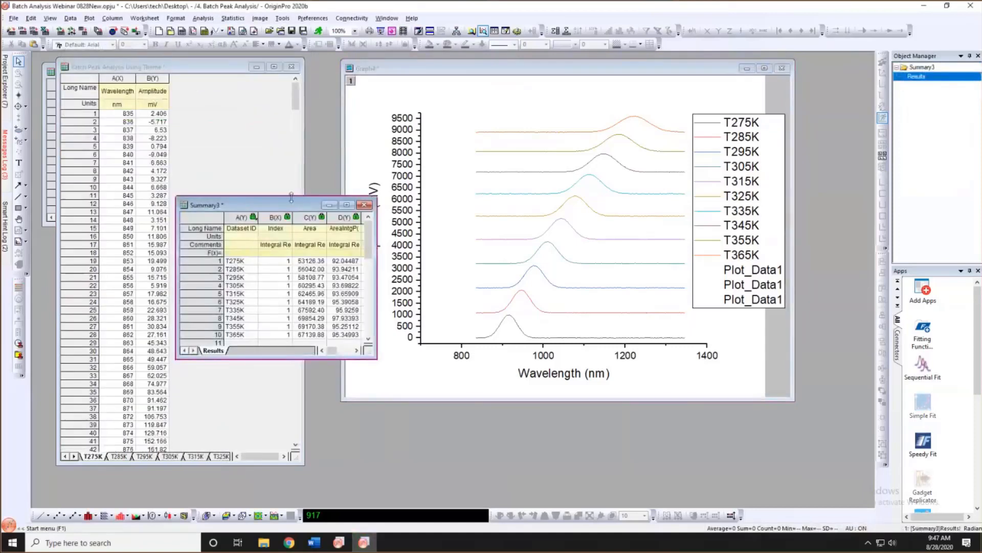
left_click_drag(282, 208, 222, 98)
left_click_drag(309, 256, 637, 340)
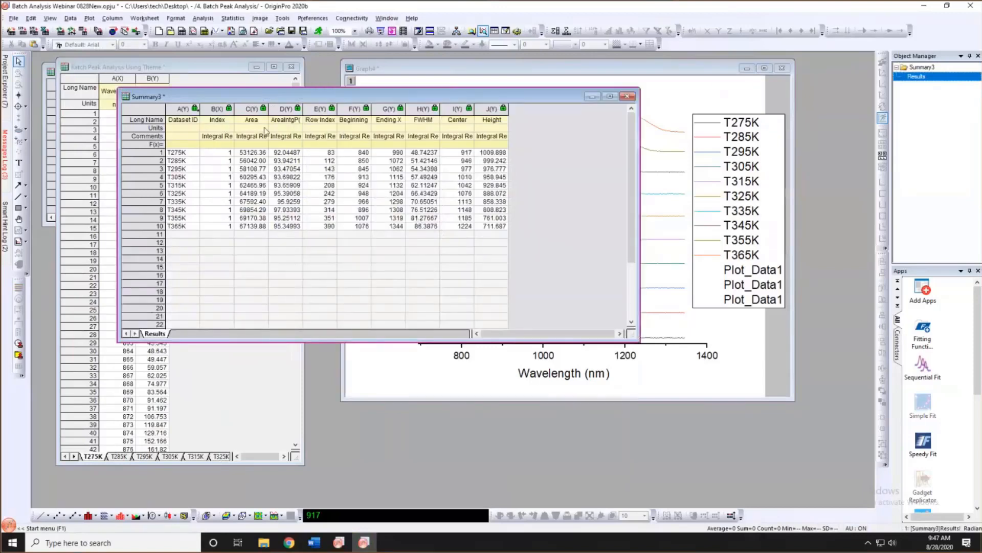
left_click(469, 111)
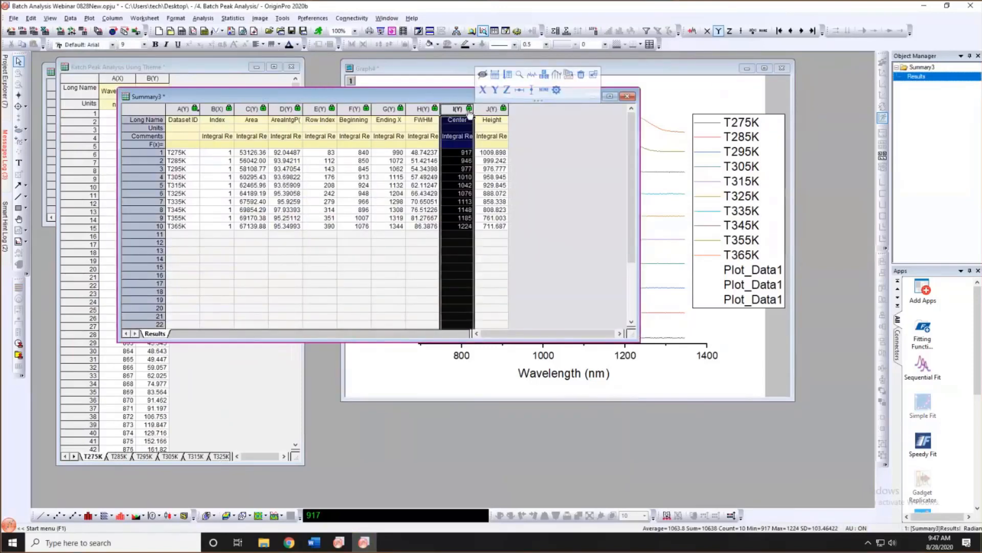
Set the recalculate mode of the Summary3 peak analysis results to None and accept the reminder.
left_click(469, 109)
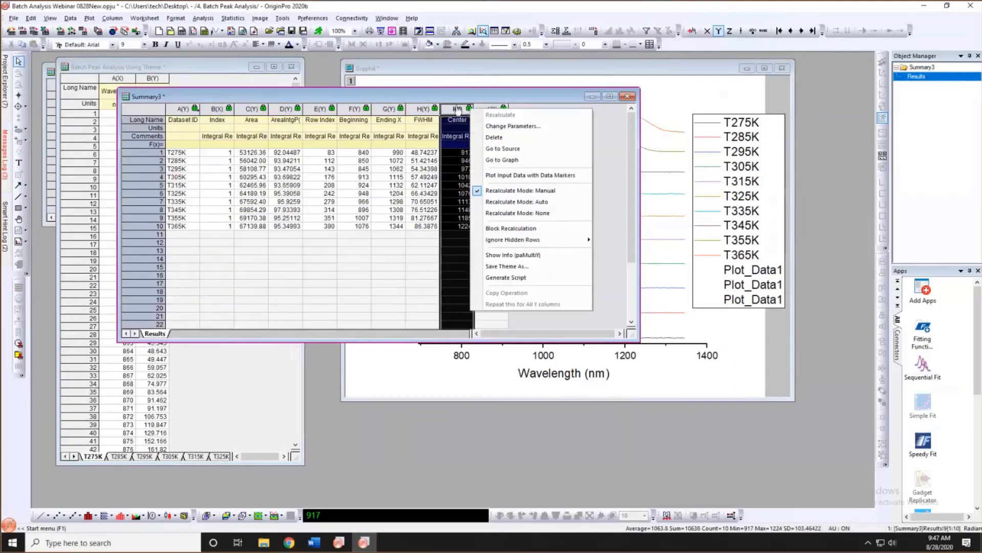
left_click(553, 128)
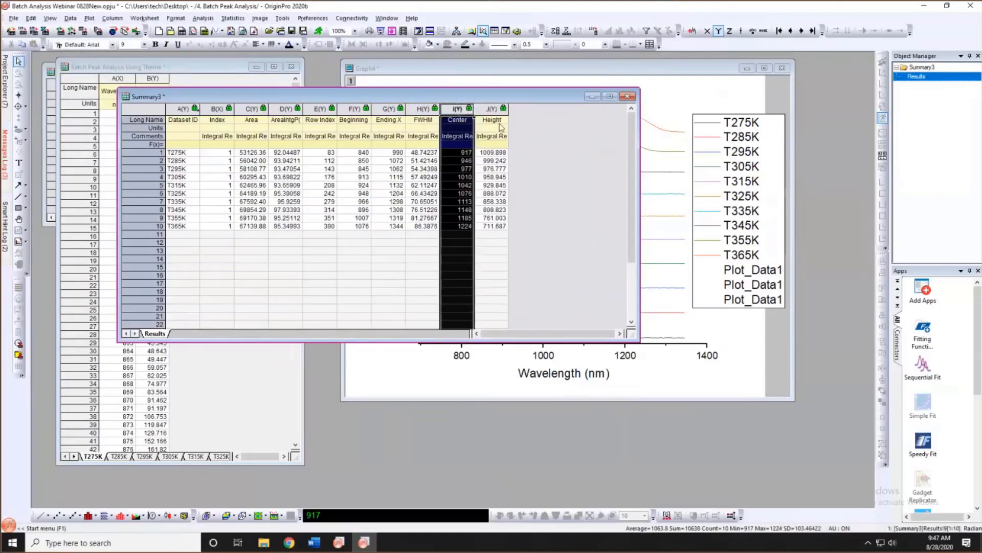
left_click(470, 109)
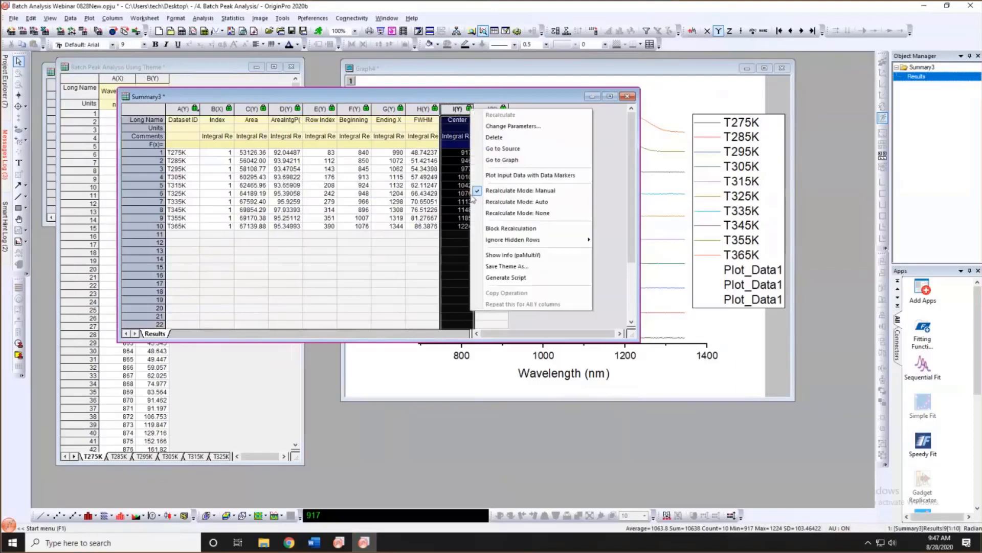
left_click(512, 214)
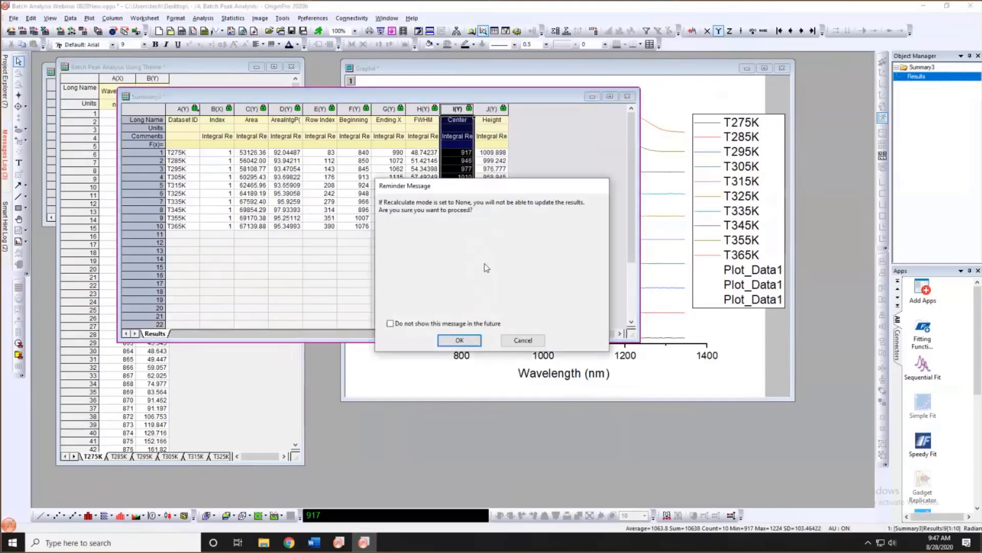
left_click(460, 341)
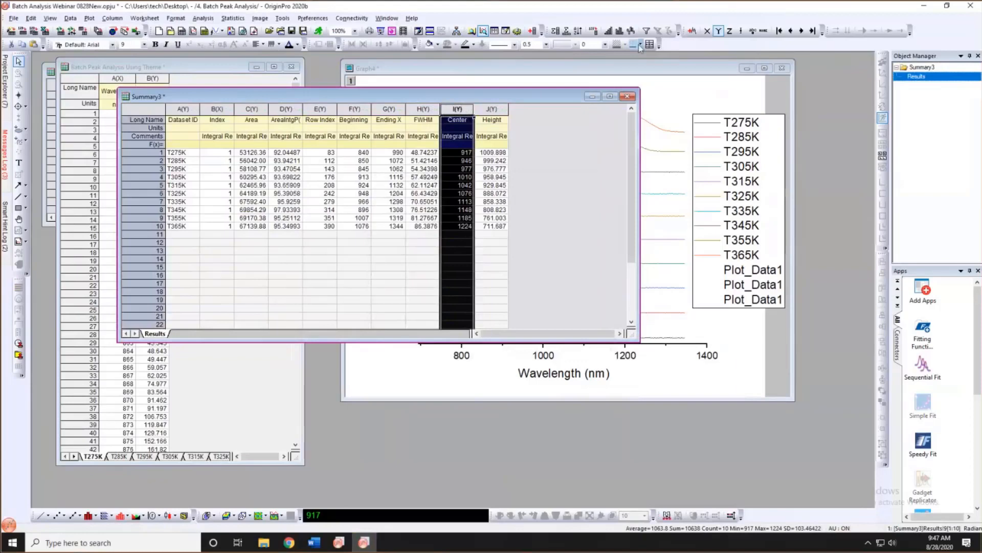
Make the Center column the first column of Summary3 and designate it as X, with the Index column set as Y.
left_click(779, 31)
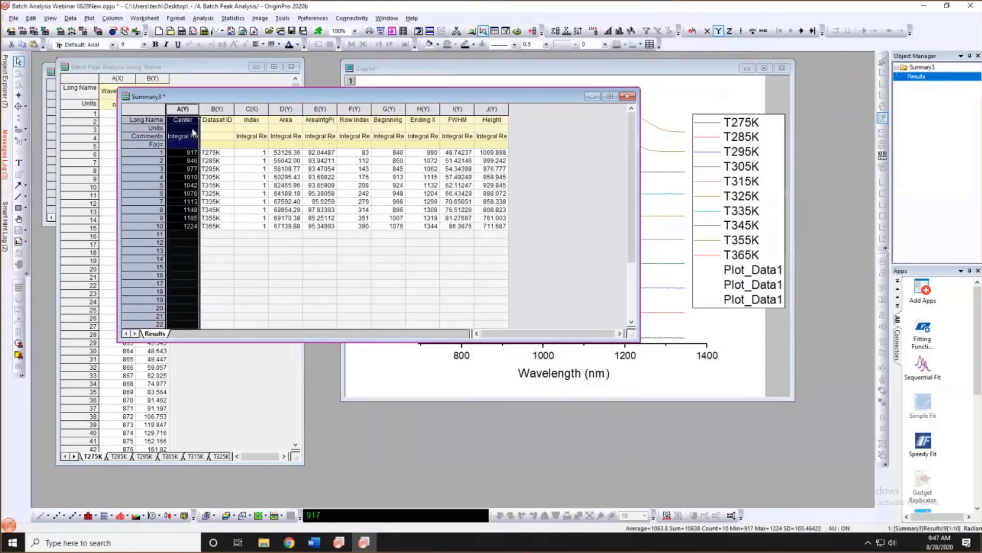
left_click(707, 30)
left_click(560, 170)
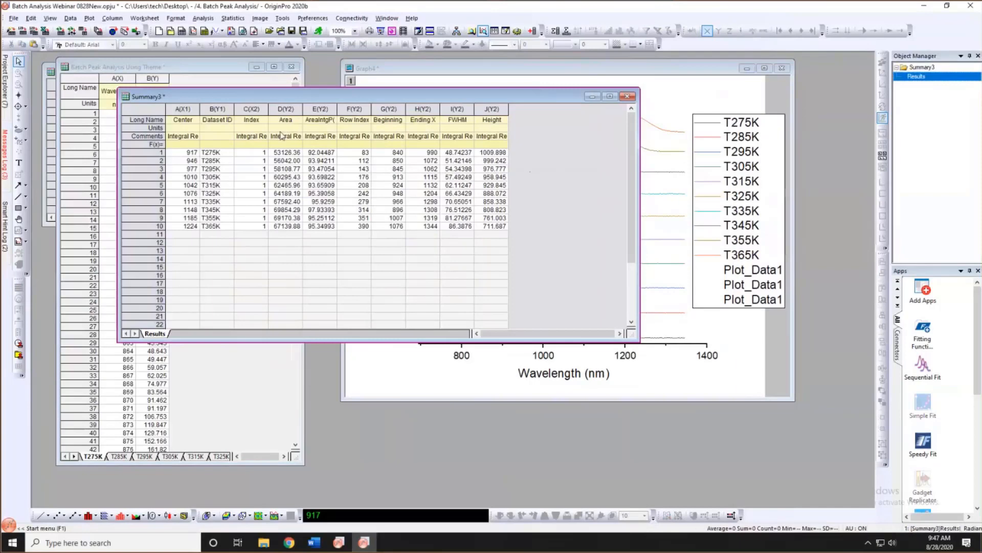
left_click(251, 109)
left_click(720, 32)
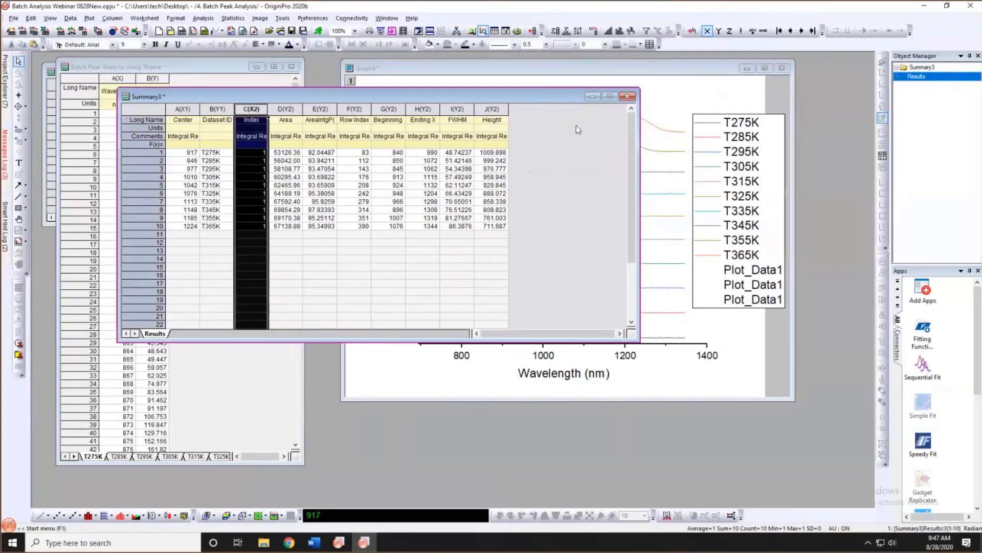
left_click(576, 125)
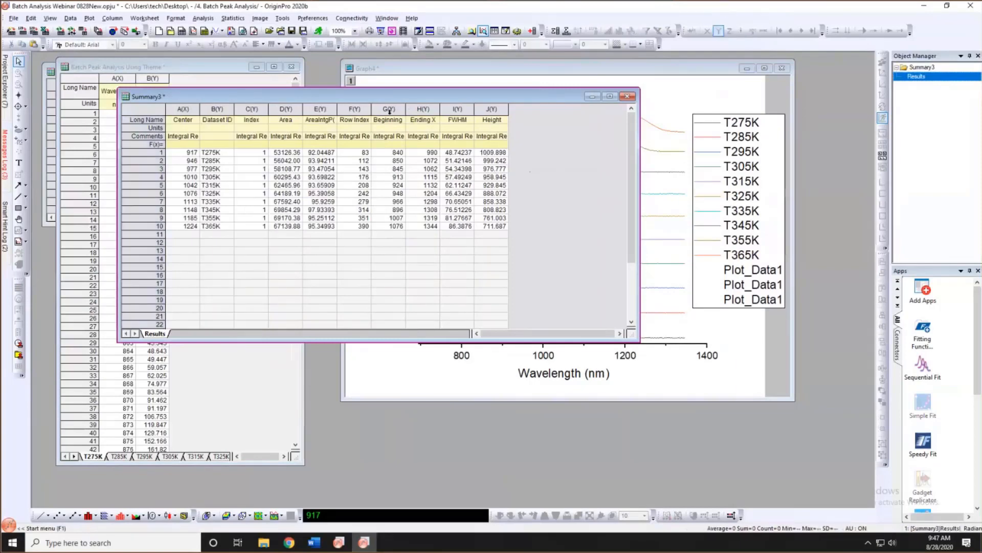
Plot the Area, FWHM and Height columns against Center as a vertical stacked line-symbol graph using the default stack settings.
left_click(286, 109)
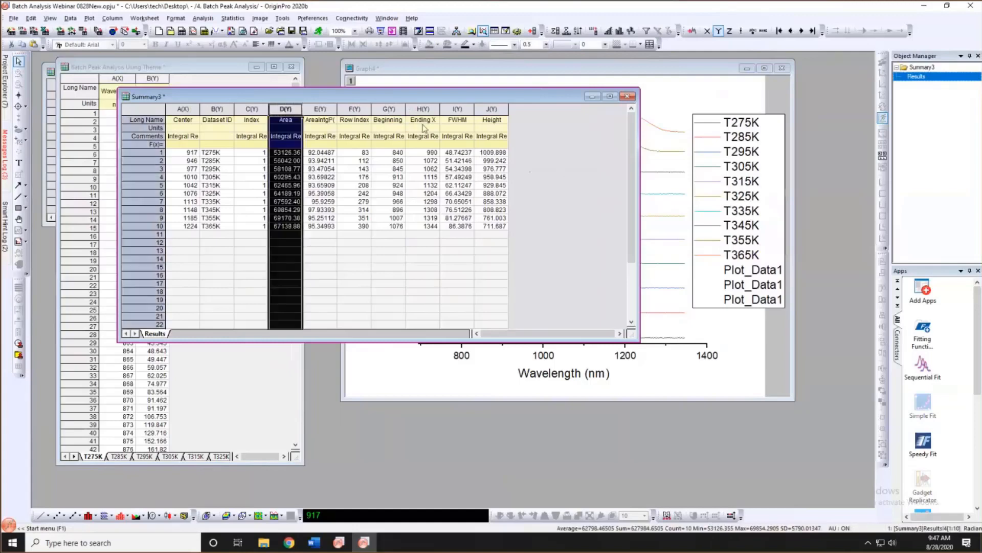
left_click(457, 109, "ctrl")
left_click(491, 109, "ctrl")
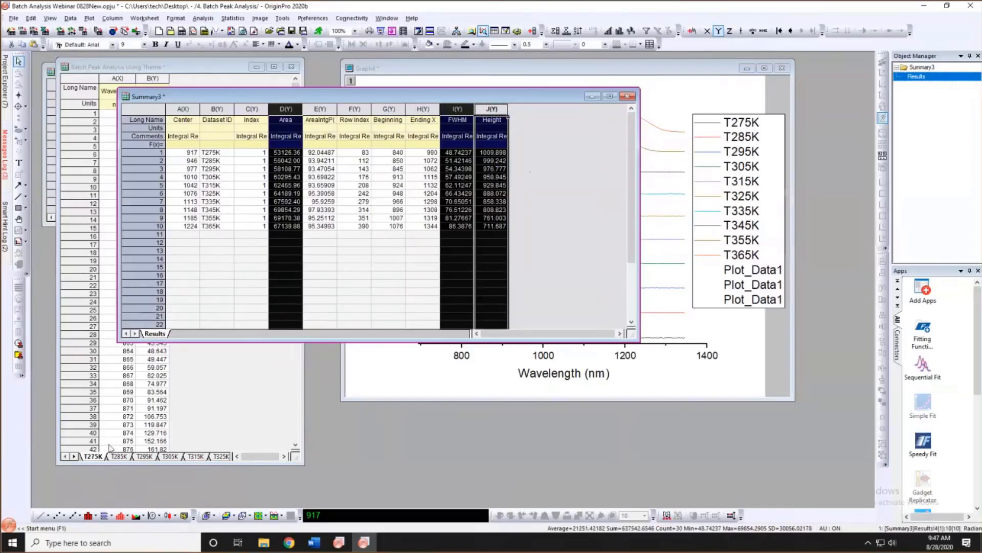
left_click(105, 517)
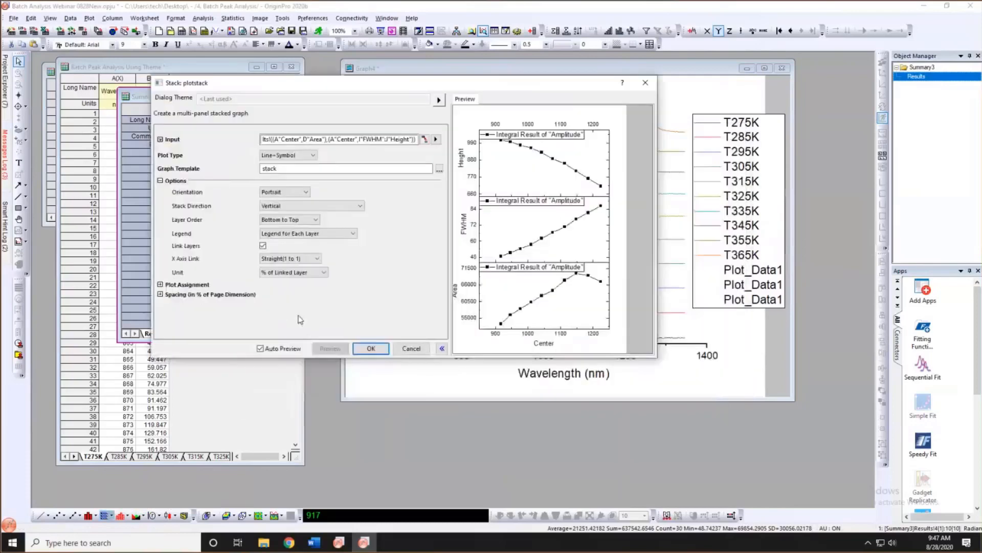
left_click(369, 348)
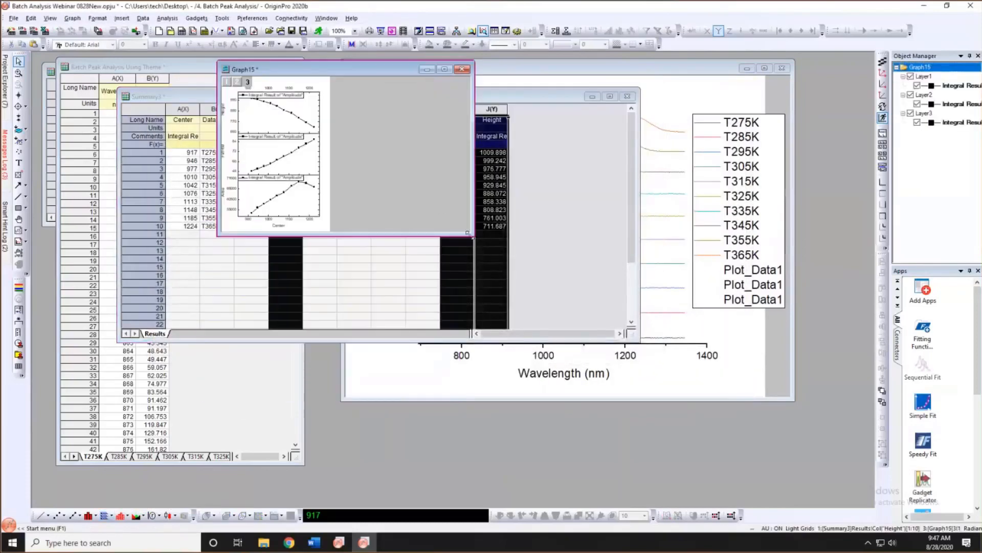
Enlarge the new stacked graph window and move the Height, FWHM and Area axis titles closer to their Y axes.
left_click_drag(473, 236, 645, 474)
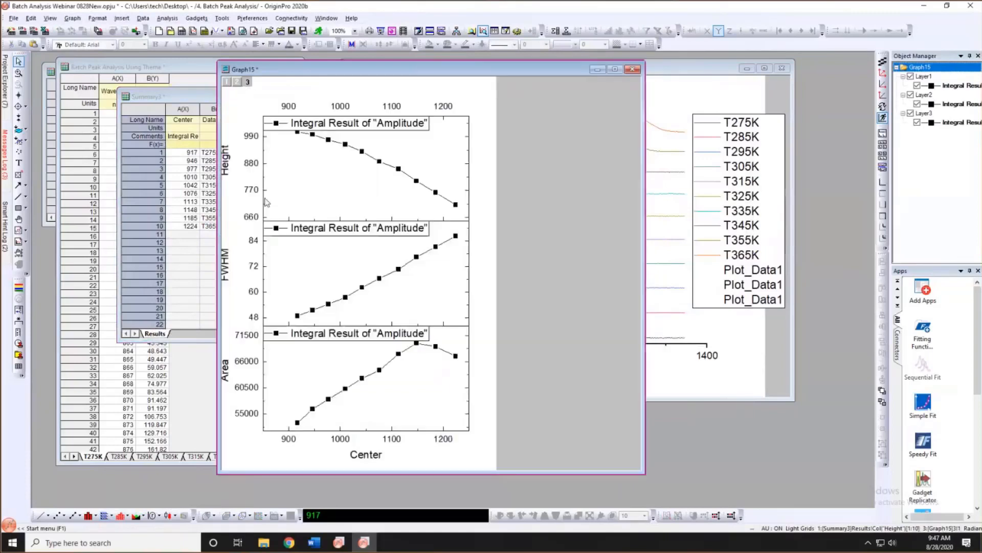
left_click_drag(225, 161, 236, 160)
left_click(237, 186)
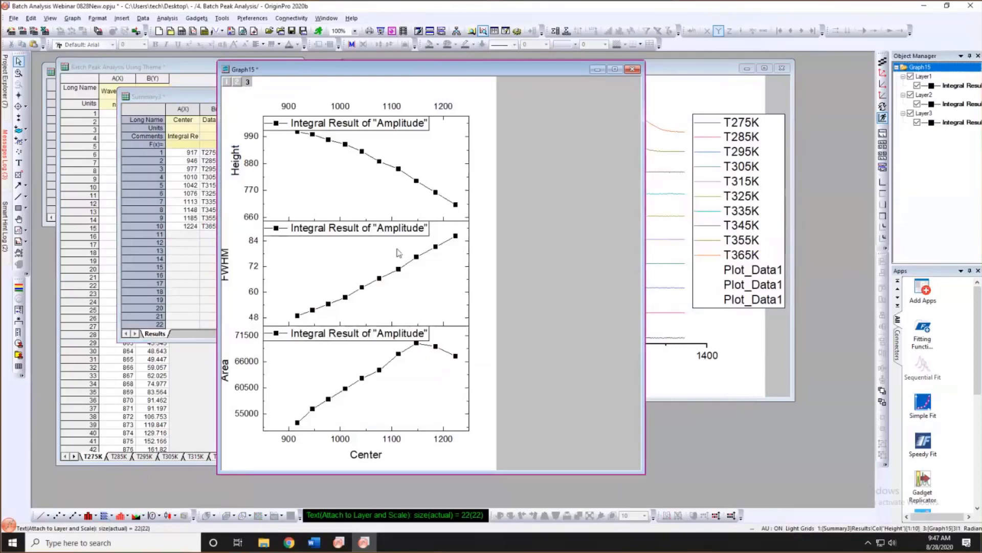
left_click_drag(226, 265, 241, 279)
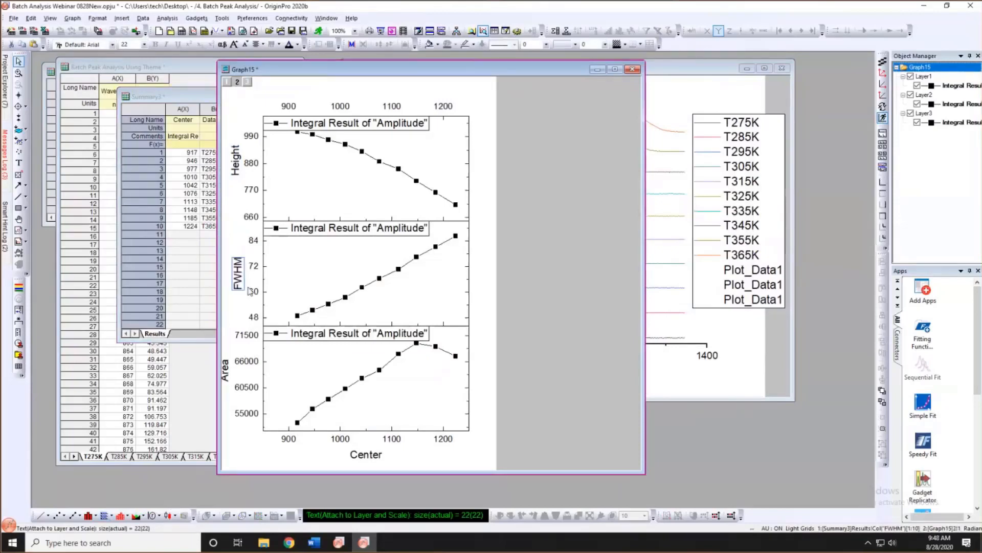
left_click_drag(227, 377, 233, 390)
left_click(560, 320)
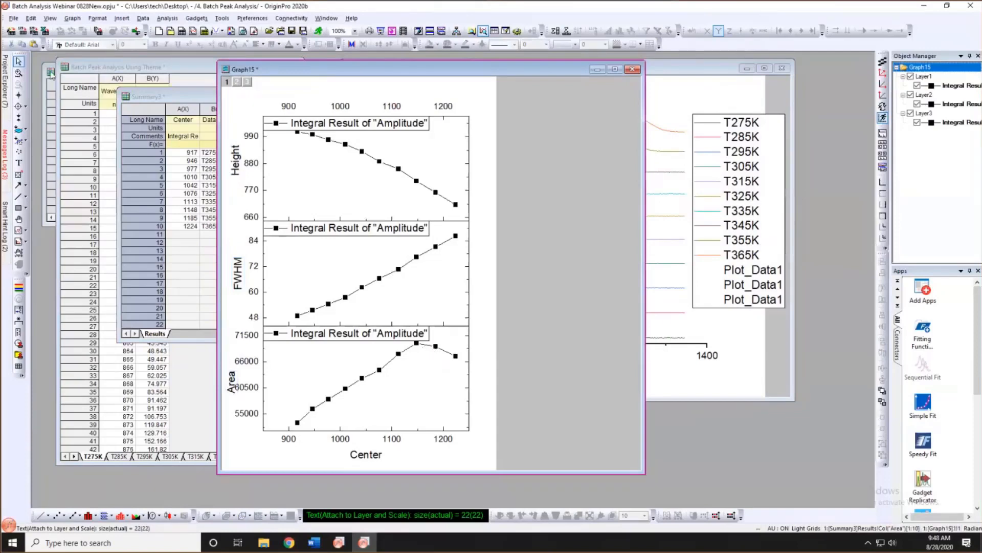
Switch to the OriginPro 2021 project on Python analysis templates and enlarge the Sheet4 workbook window to show the whole embedded graph.
mouse_move(7, 91)
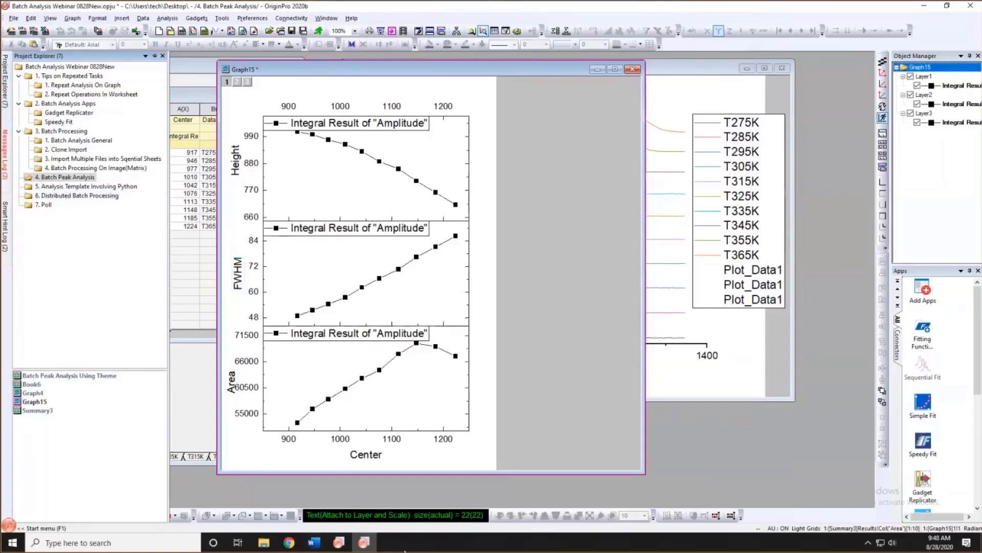
left_click(411, 546)
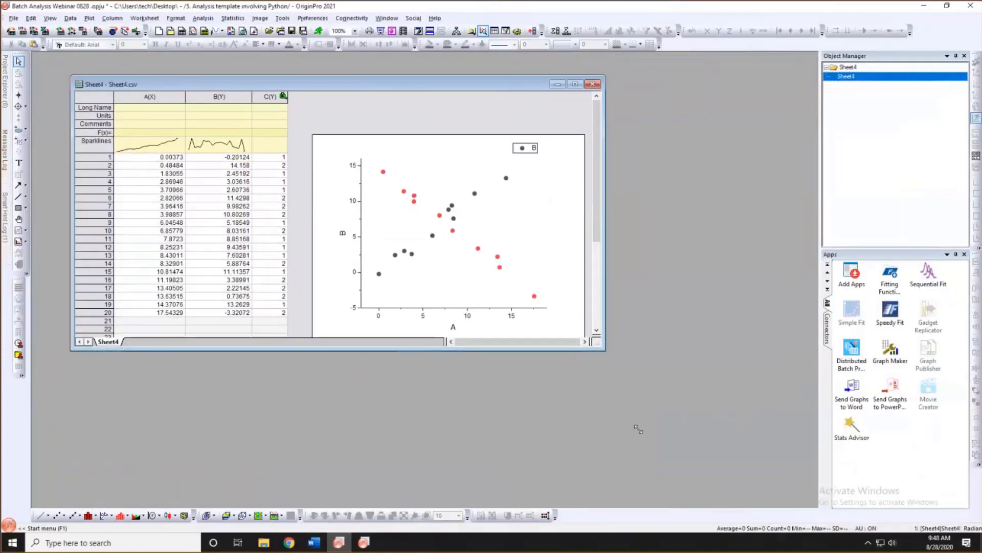
left_click_drag(605, 350, 651, 448)
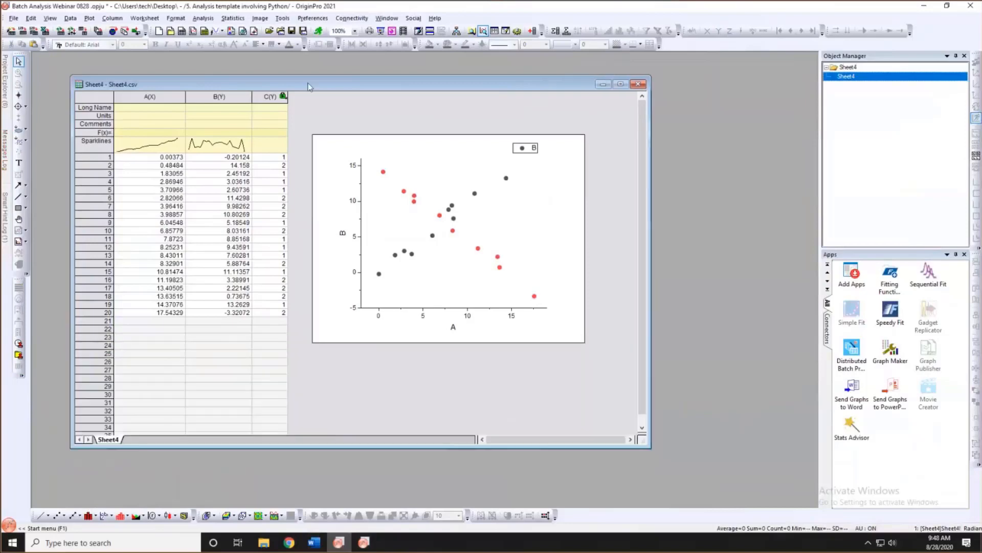
left_click_drag(307, 84, 300, 76)
Examine Sheet4's input columns A and B and its calculated column C alongside the embedded scatter plot.
left_click(264, 87)
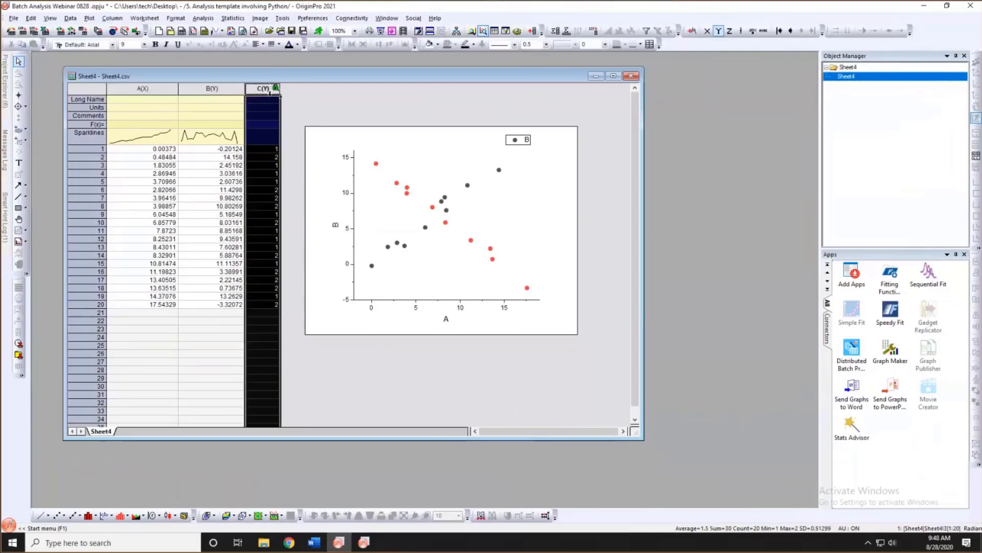
left_click(315, 108)
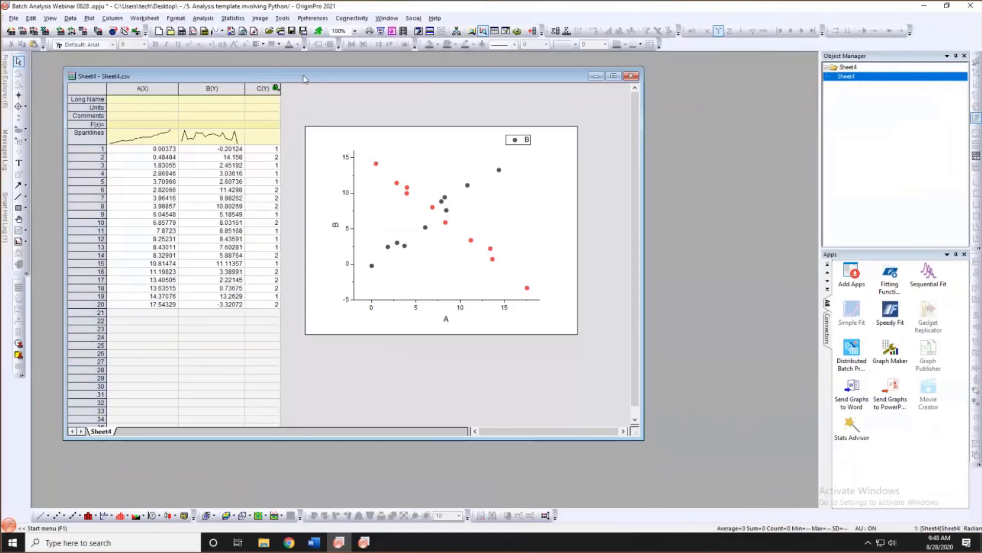
left_click_drag(306, 77, 298, 74)
left_click(150, 86)
left_click(203, 85)
left_click(144, 86)
left_click(329, 103)
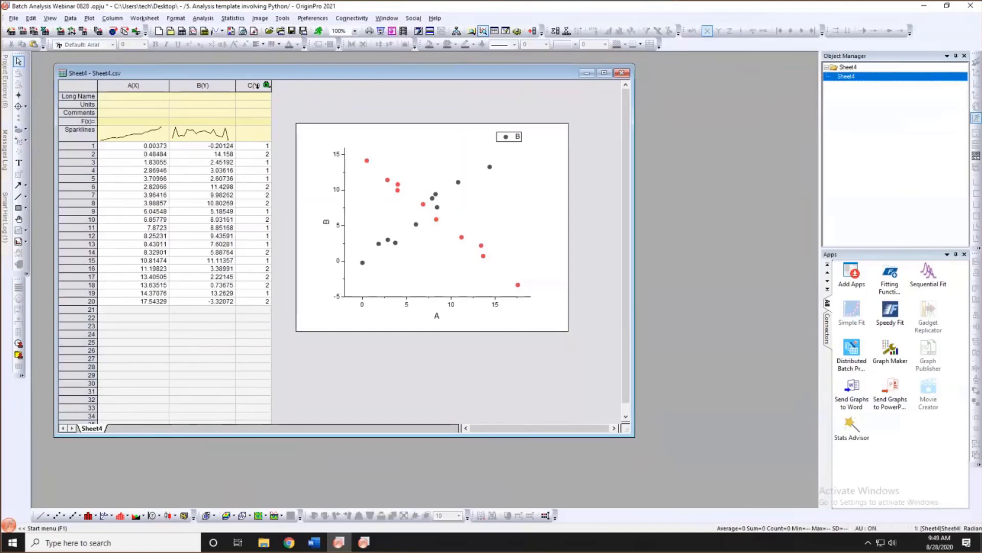
Open Set Values for column C and enlarge the dialog to display its Python function code.
left_click(263, 86)
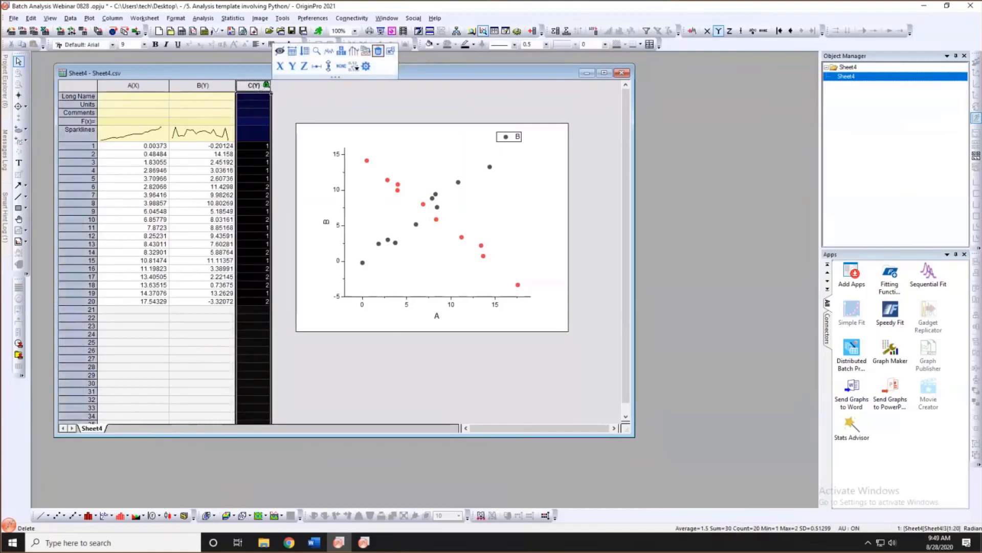
left_click_drag(306, 73, 294, 71)
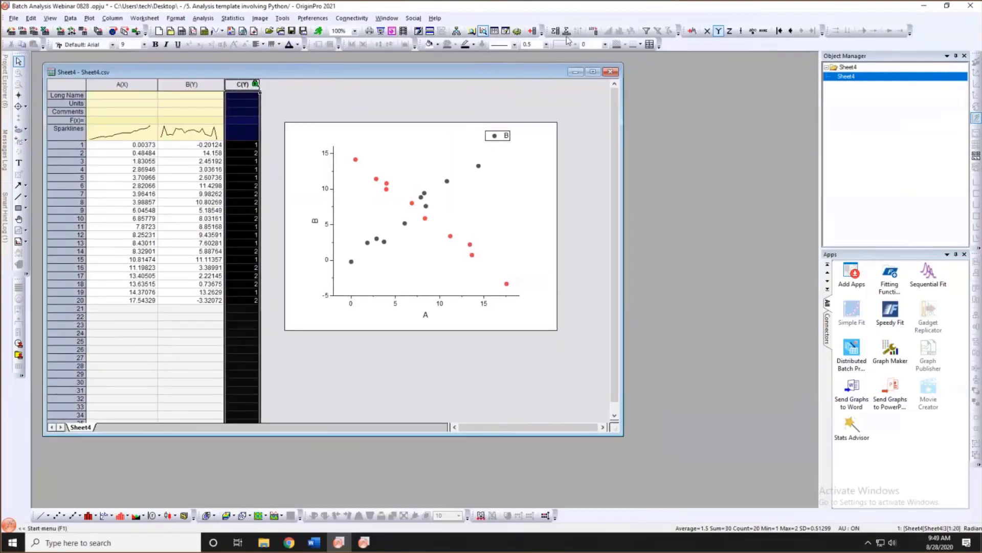
left_click(593, 32)
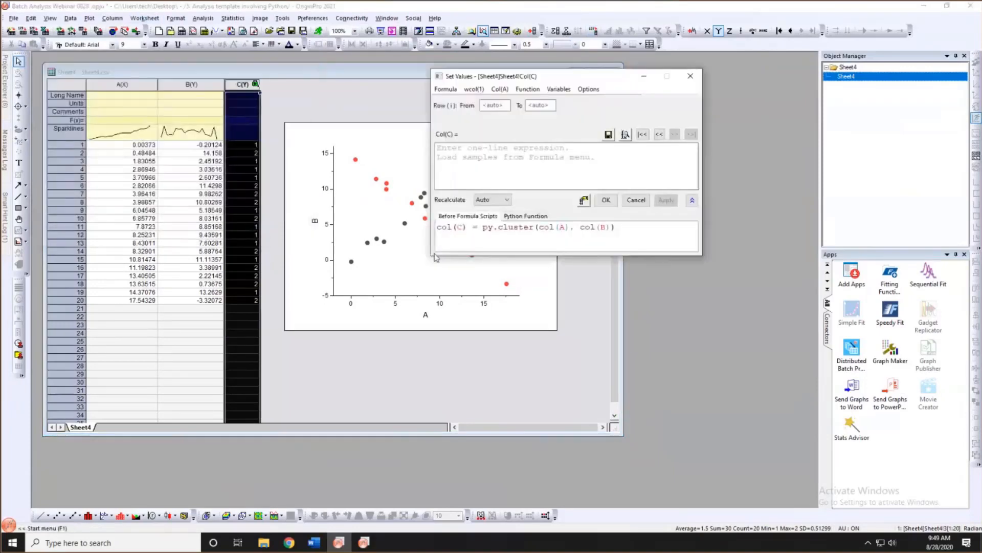
left_click_drag(387, 326, 298, 428)
left_click(391, 216)
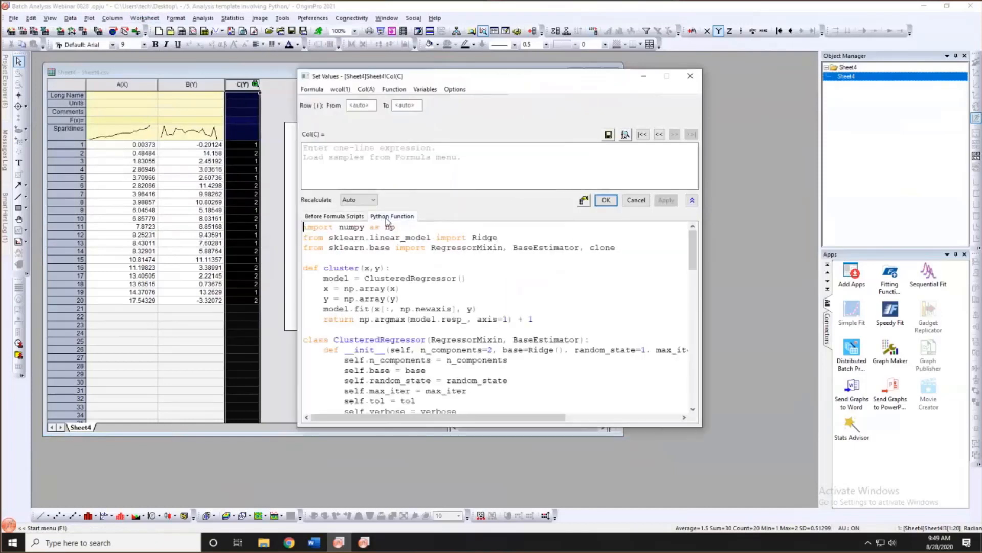
left_click_drag(498, 77, 573, 77)
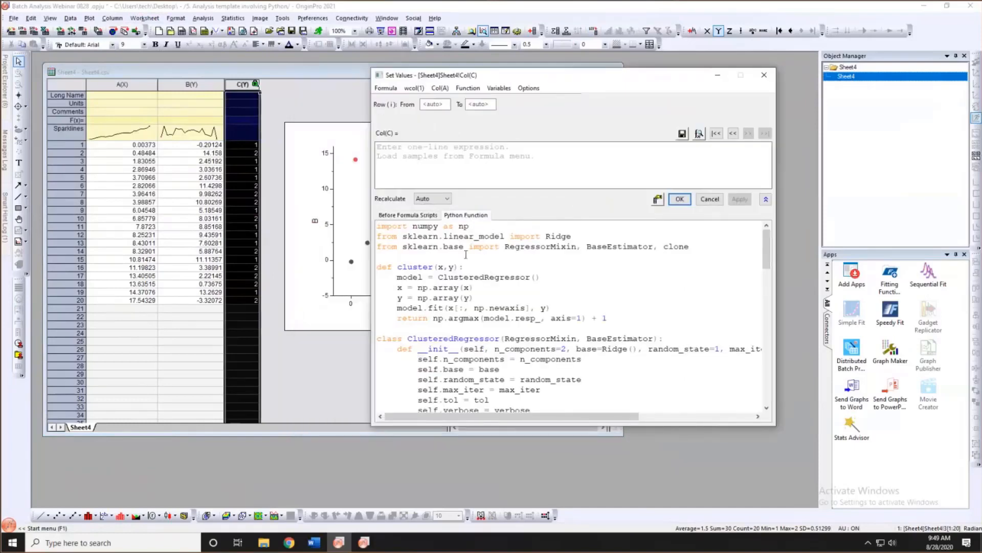
Examine the cluster(x,y) Python definition and its call in column C's Before Formula Scripts, closing the documentation hint.
left_click_drag(464, 266, 377, 267)
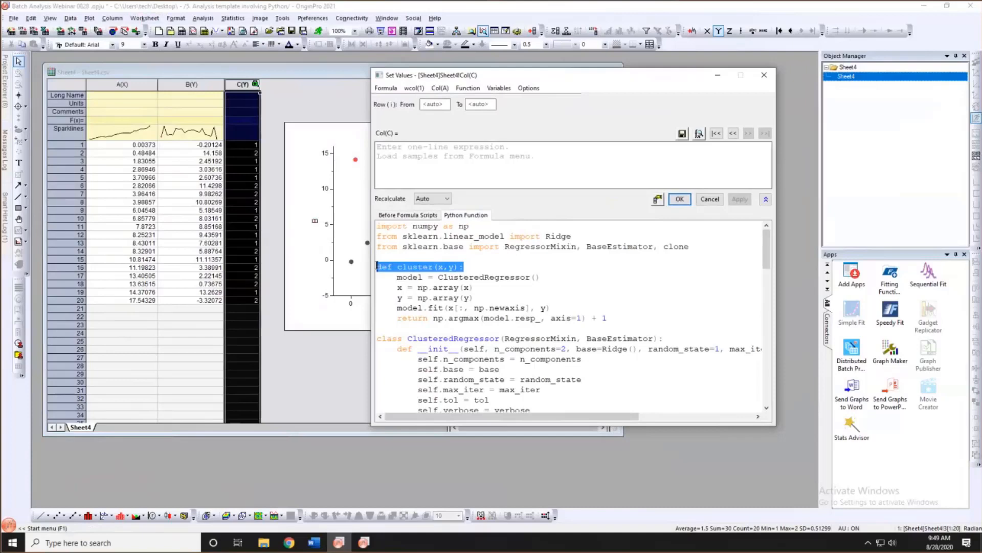
left_click(413, 267)
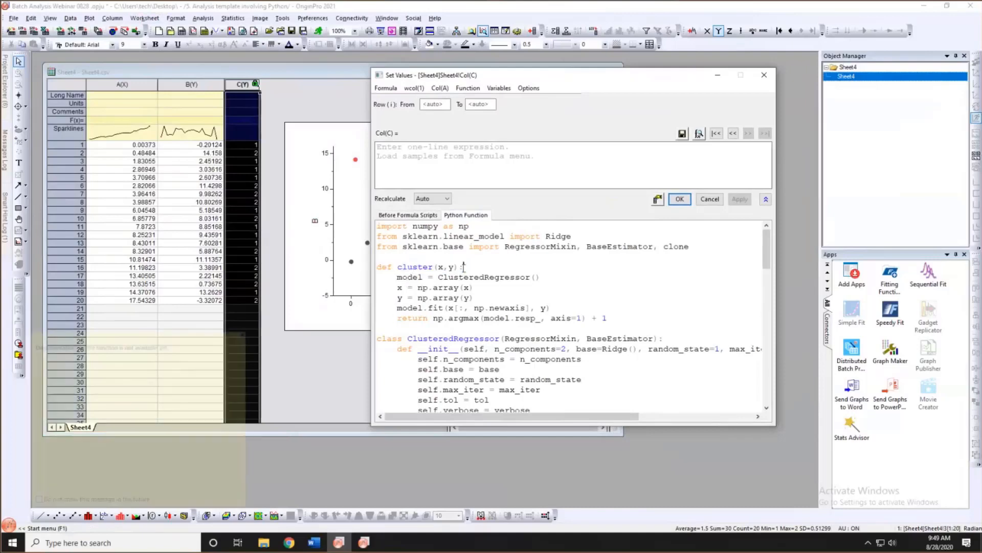
scroll(460, 253, "down", 2)
scroll(458, 240, "up", 2)
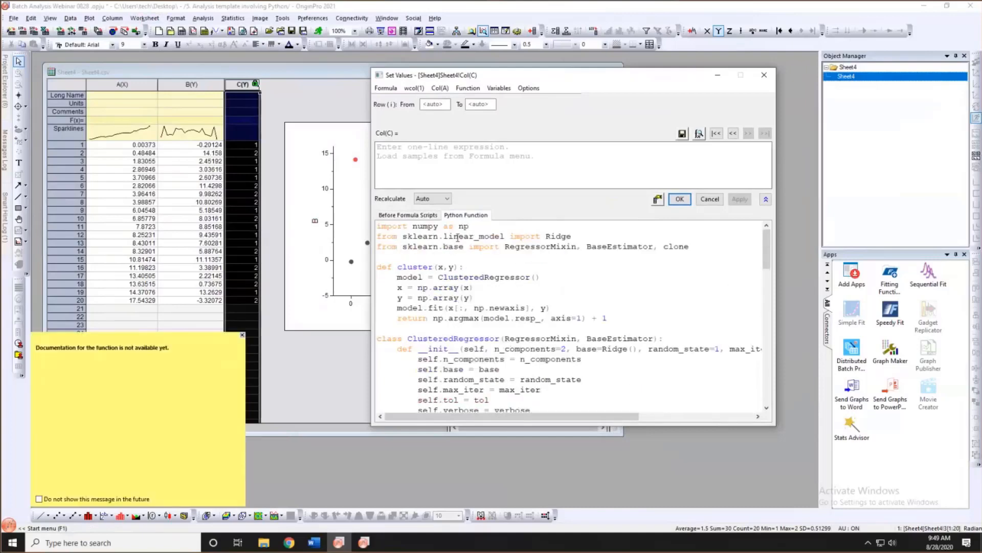
left_click(403, 217)
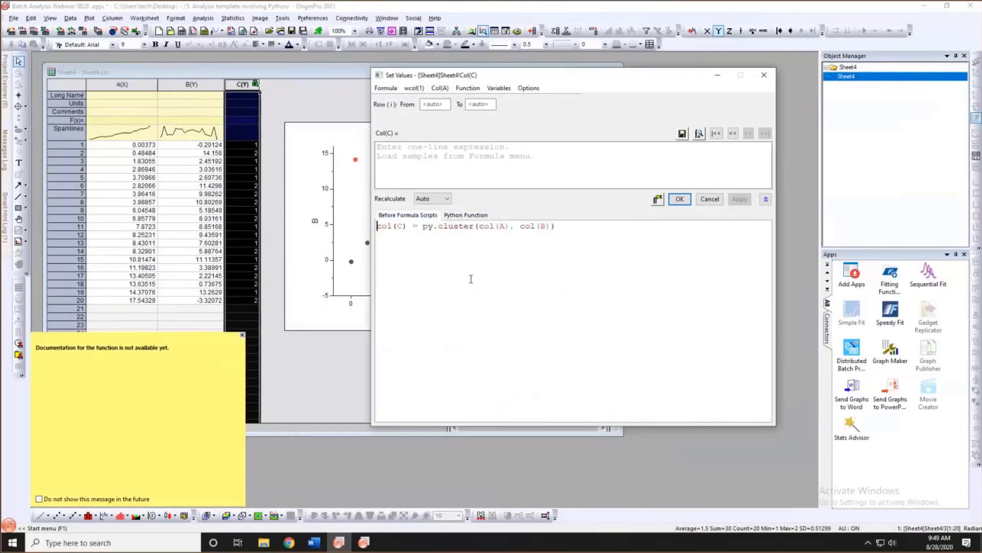
double_click(453, 234)
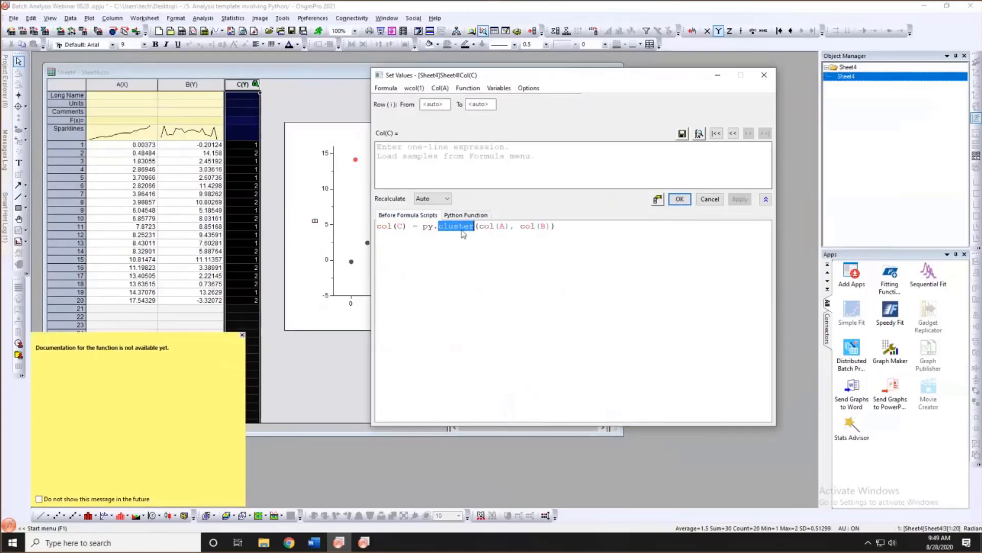
key("End")
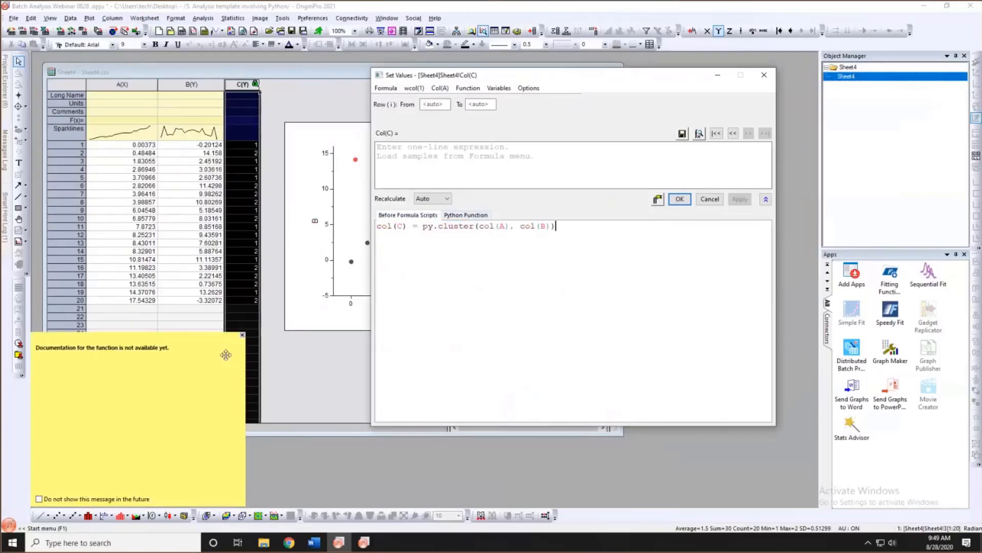
left_click(242, 335)
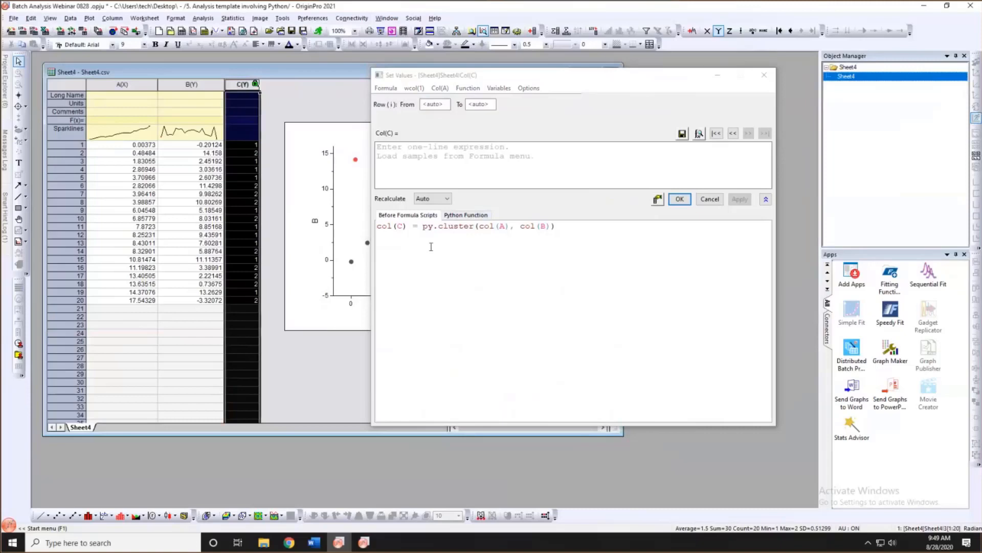
Close column C's Set Values dialog without changes, and reposition and shrink the Sheet4 workbook window.
left_click(456, 234)
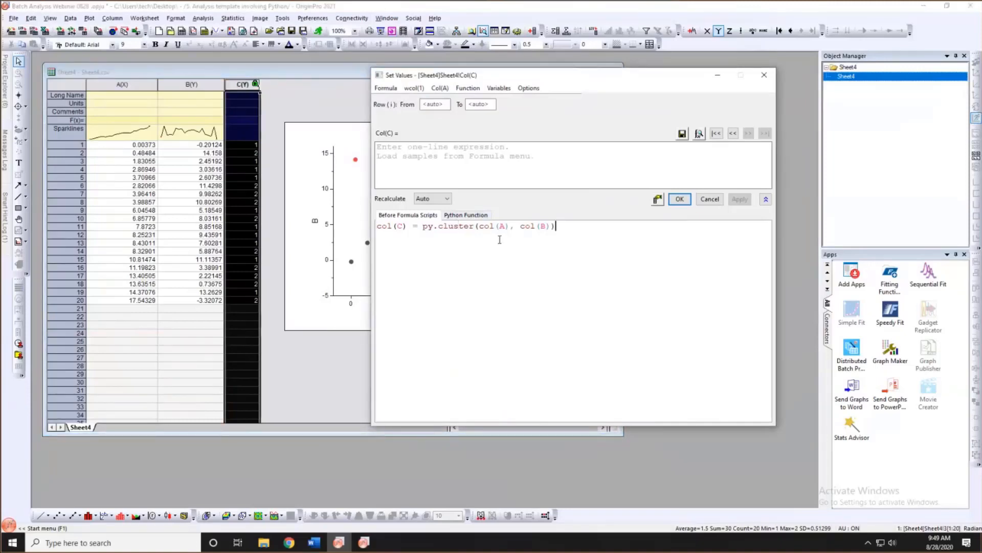
left_click(710, 199)
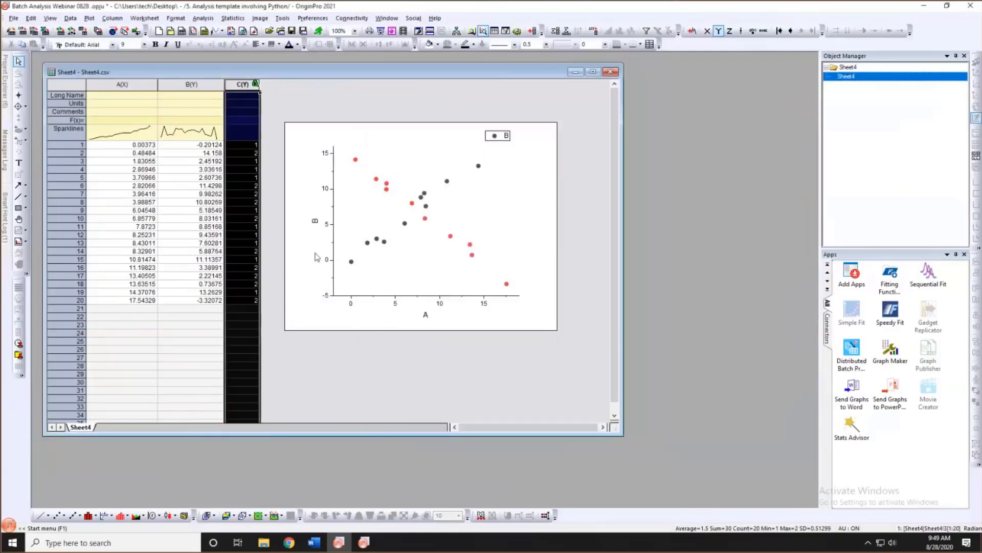
mouse_move(260, 82)
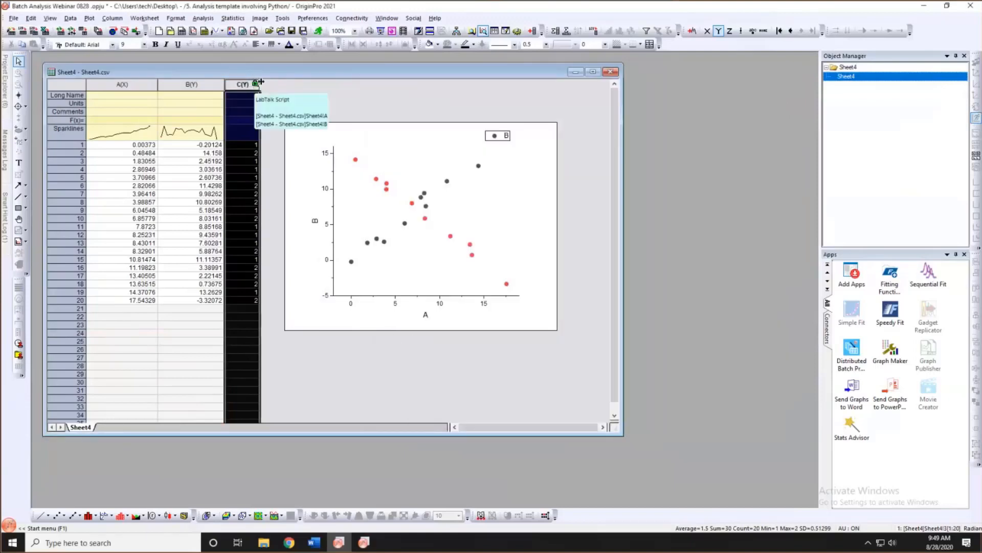
left_click_drag(309, 73, 320, 68)
left_click(317, 86)
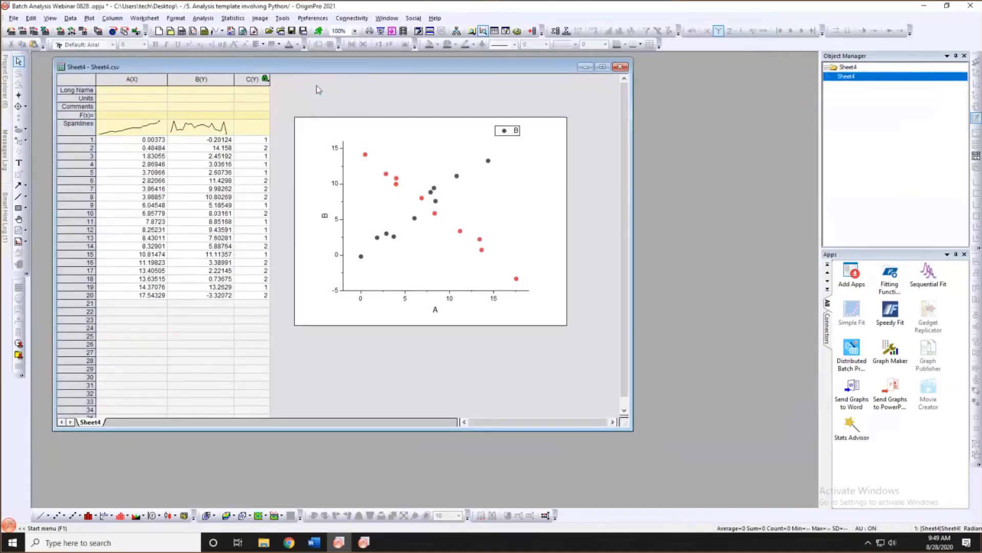
left_click_drag(601, 413, 564, 375)
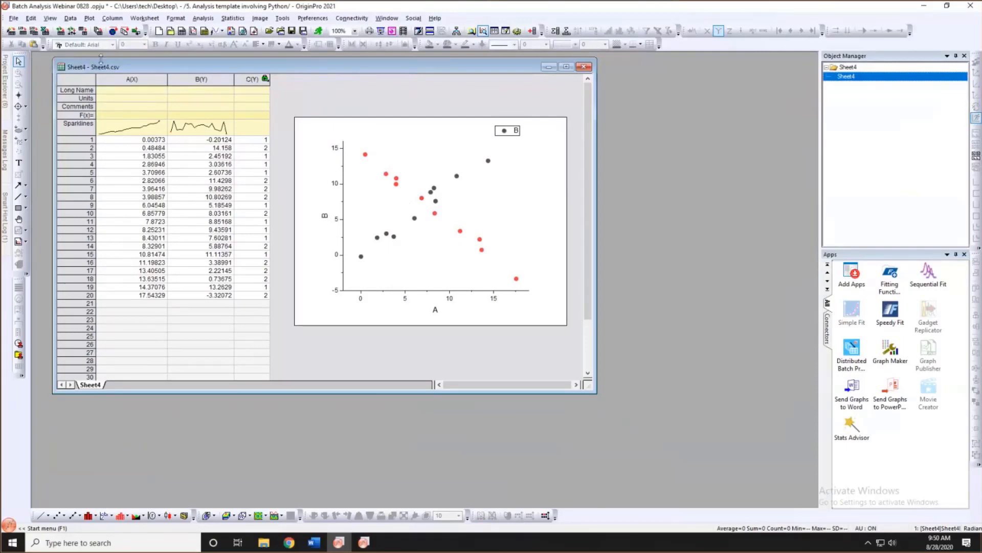
Import Sheet2.csv, Sheet3.csv and Sheet4.csv as new books, using the <clone> template of the Sheet4 workbook.
left_click(83, 32)
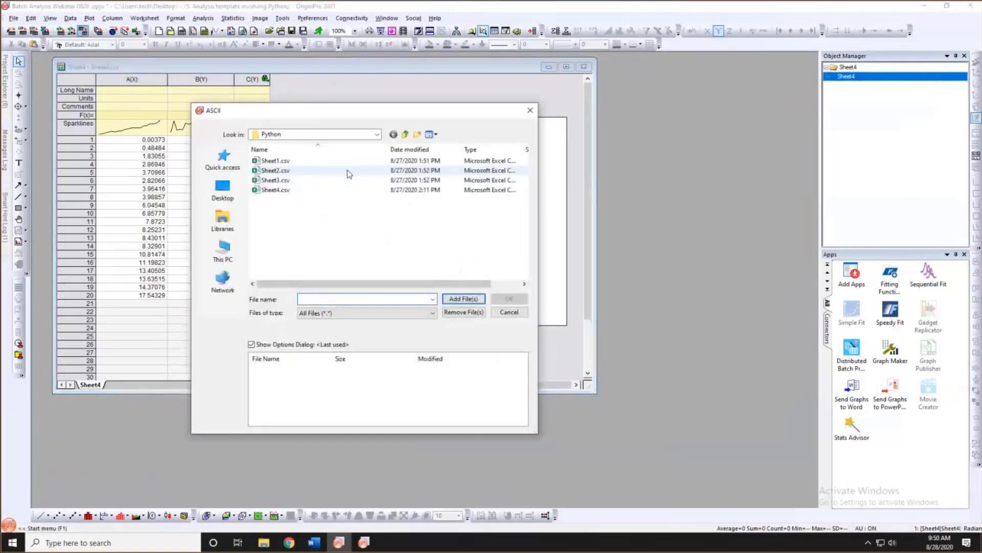
left_click(279, 171)
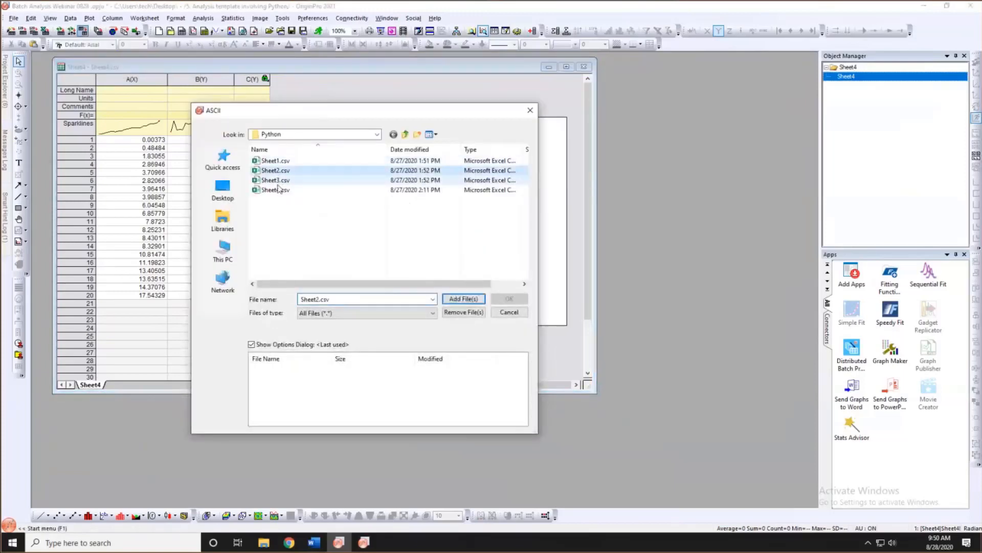
left_click(277, 190, "shift")
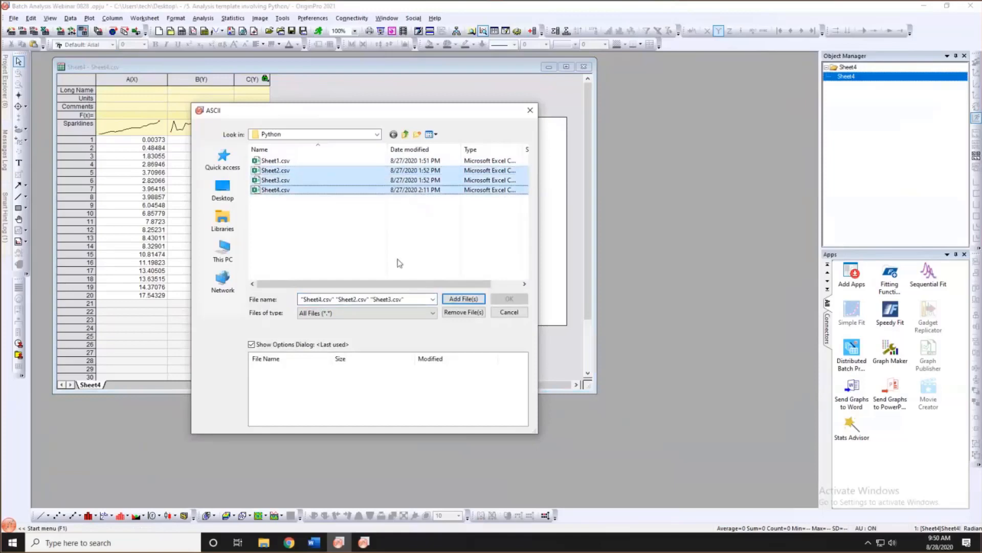
left_click(464, 299)
left_click(509, 300)
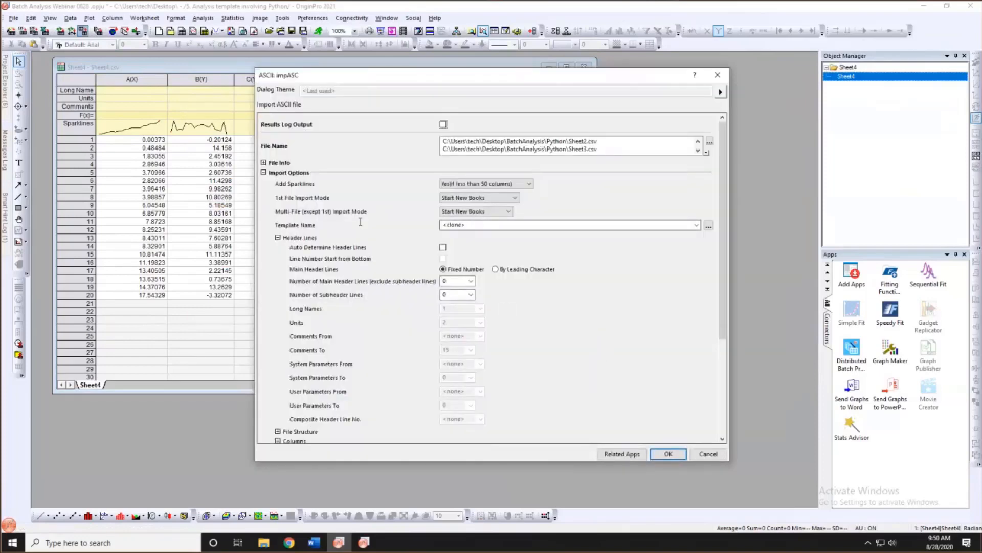
left_click(663, 453)
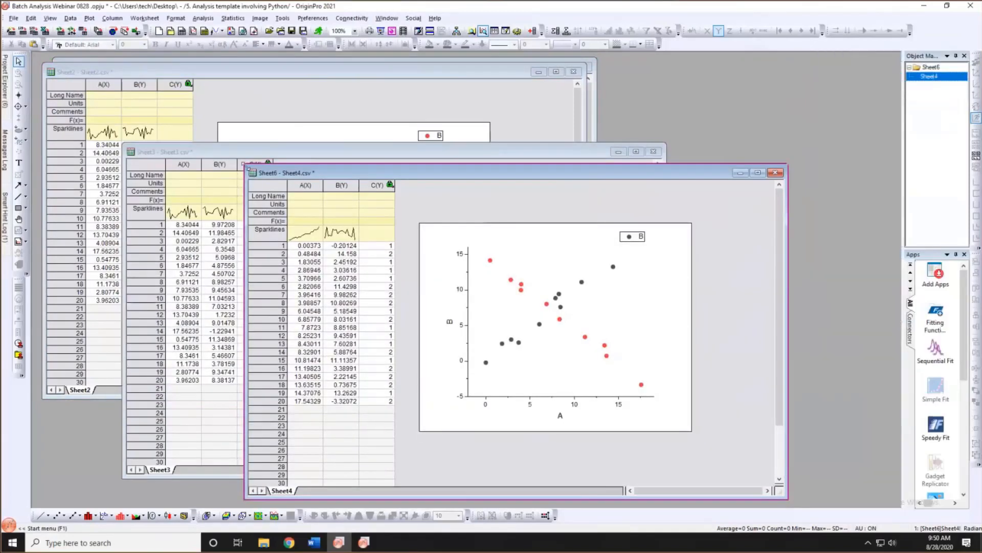
Spread out the imported workbook windows to compare their clustered columns and scatter plots with the original Sheet4 workbook.
left_click_drag(246, 166, 296, 188)
left_click_drag(402, 196, 504, 176)
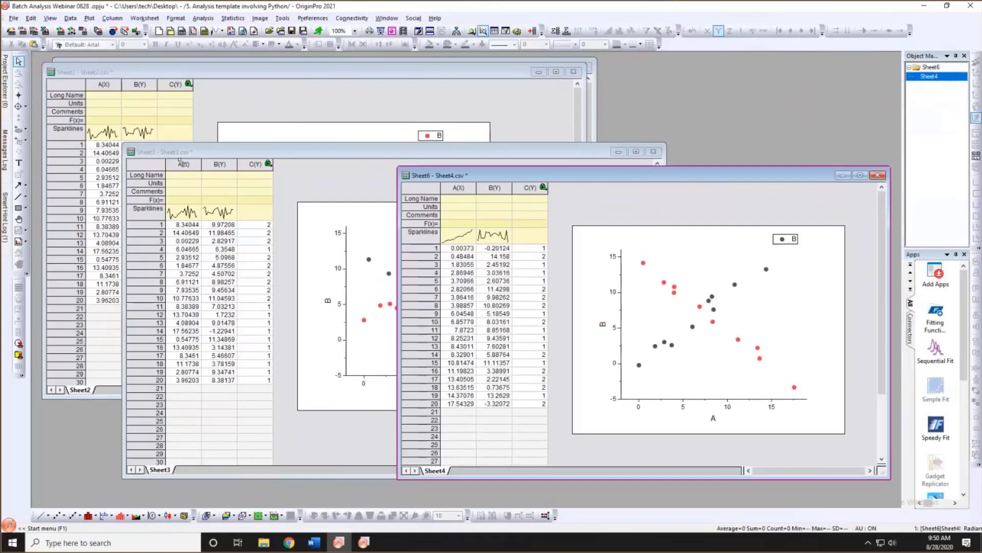
left_click_drag(207, 175, 203, 176)
left_click(127, 77)
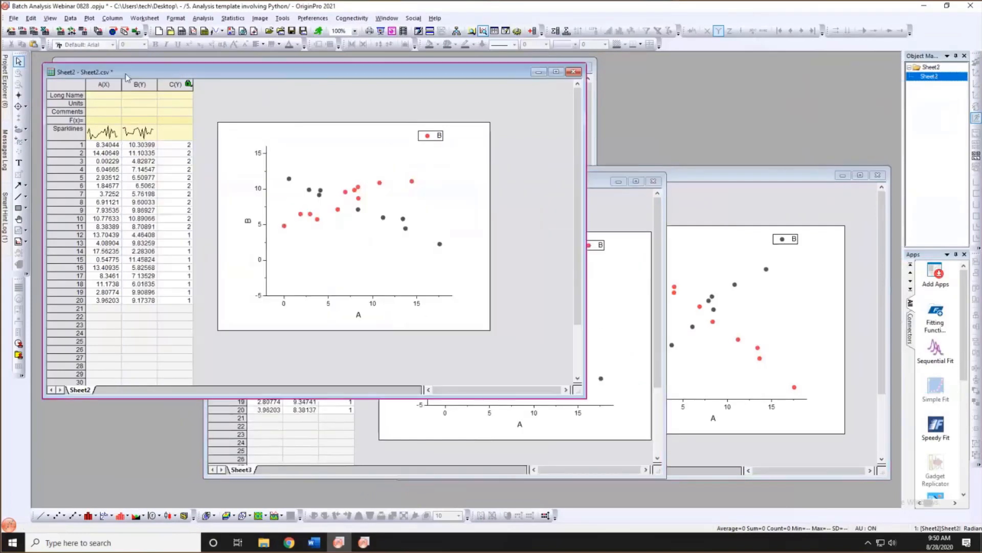
left_click_drag(126, 77, 174, 133)
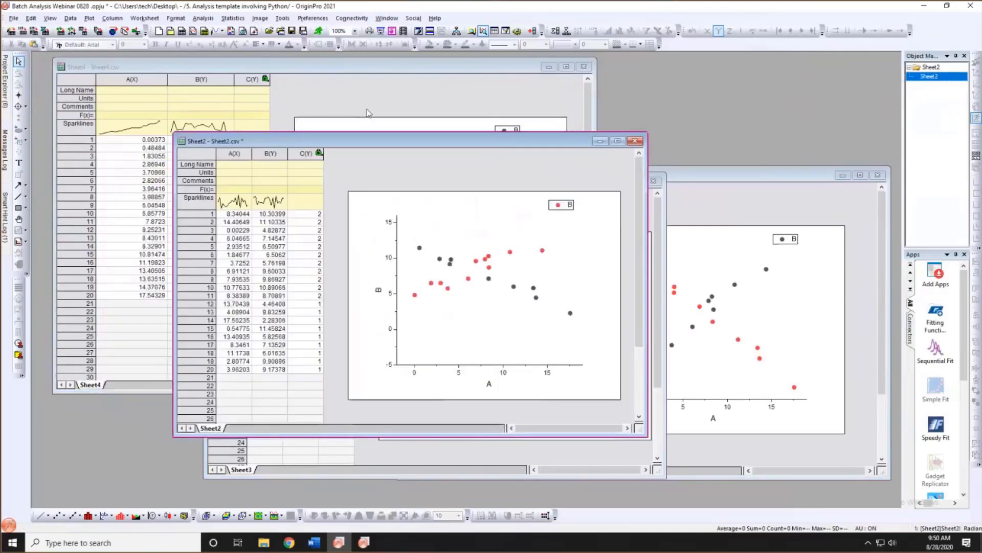
left_click_drag(306, 141, 214, 195)
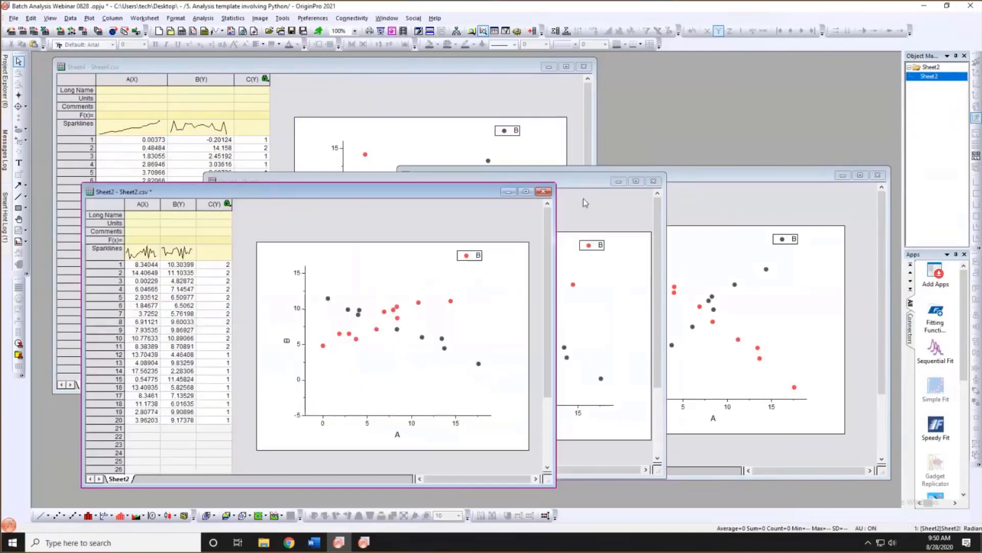
left_click(583, 192)
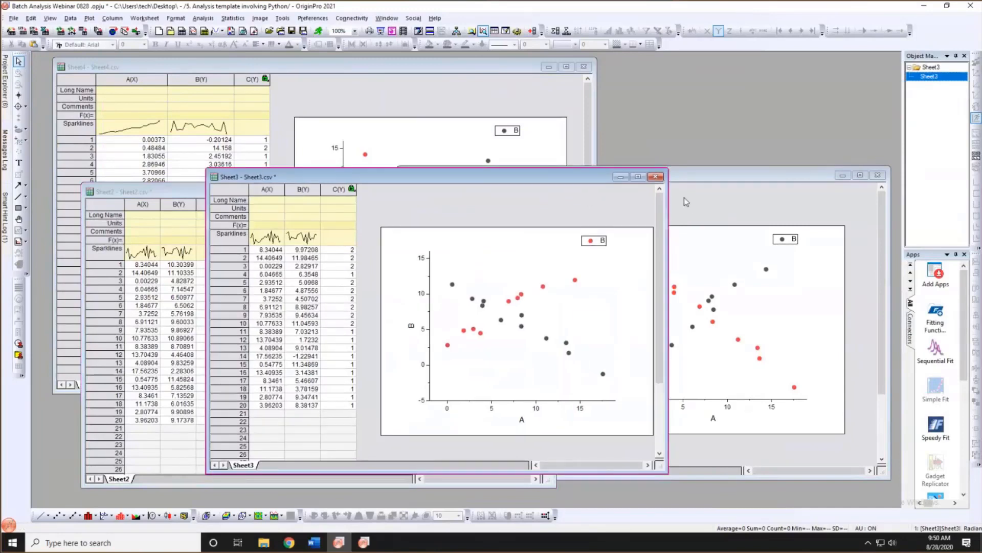
left_click(544, 105)
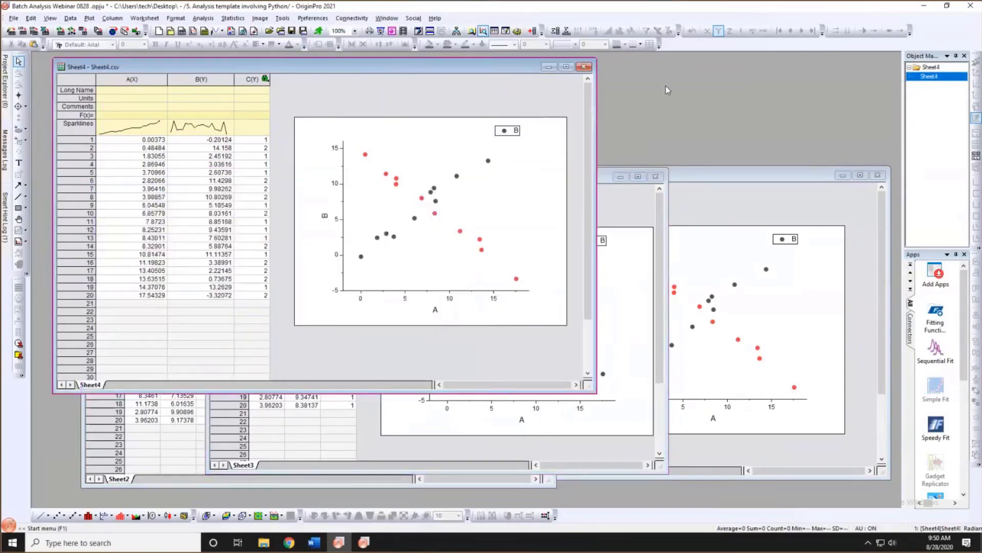
Switch to the OriginPro 2020b project and open its 6. Distributed Batch Processing folder.
left_click(947, 5)
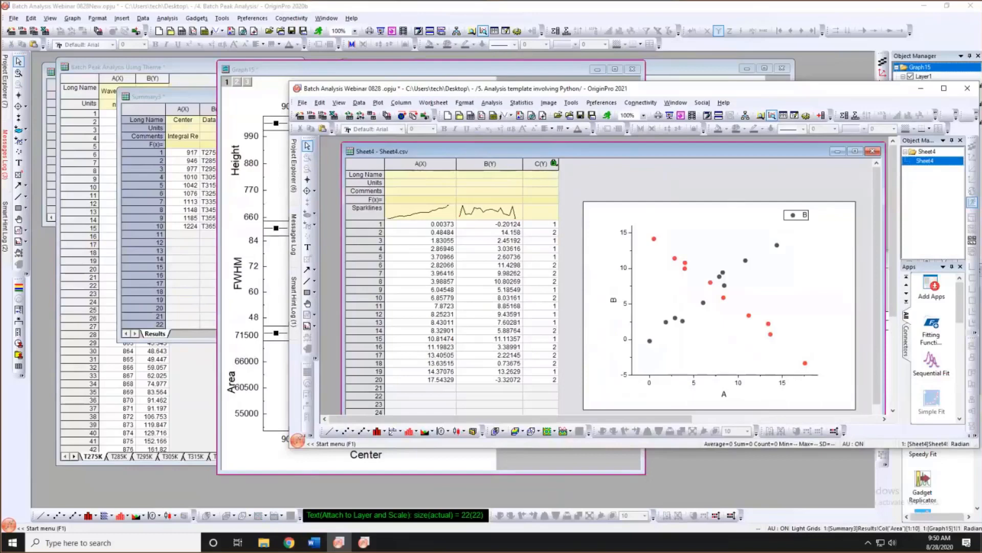
left_click(921, 88)
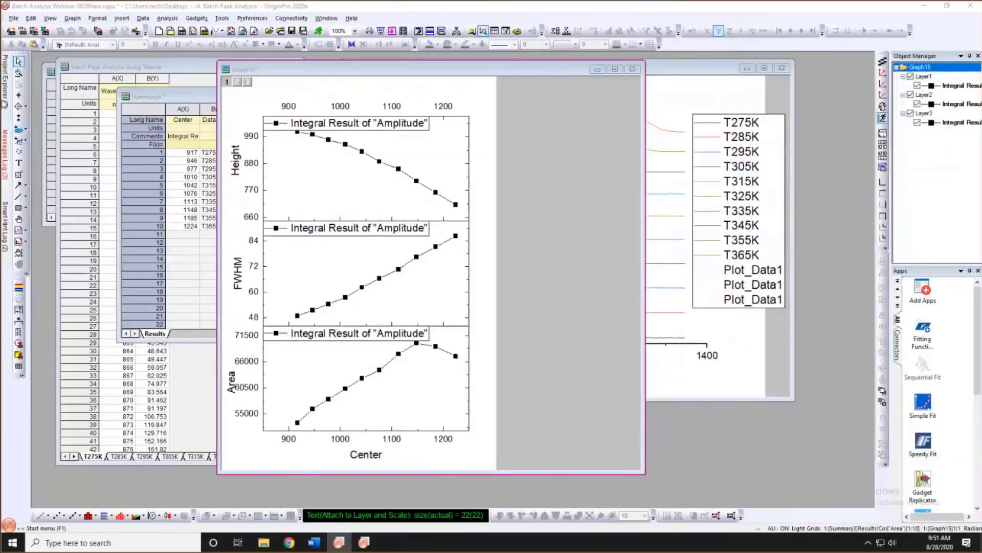
mouse_move(5, 108)
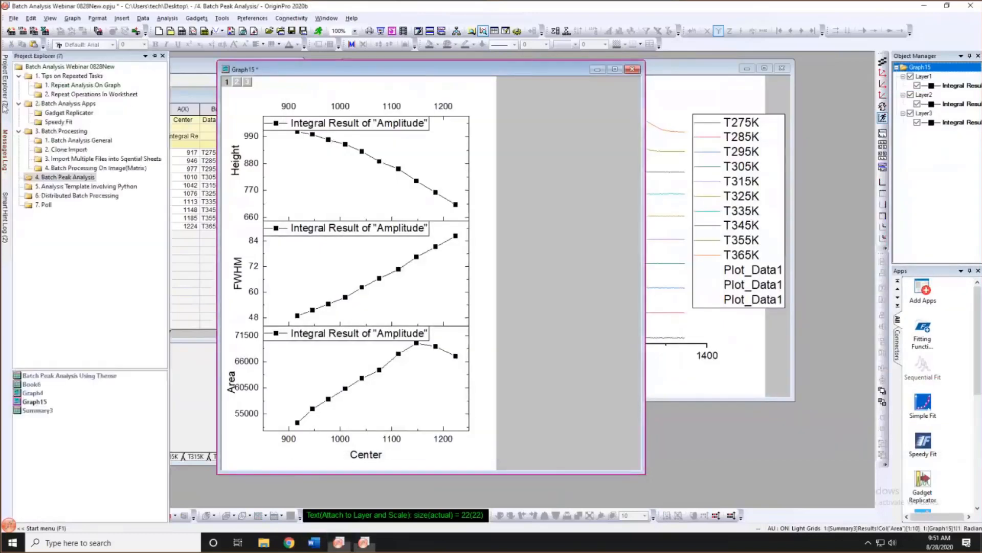
left_click(66, 197)
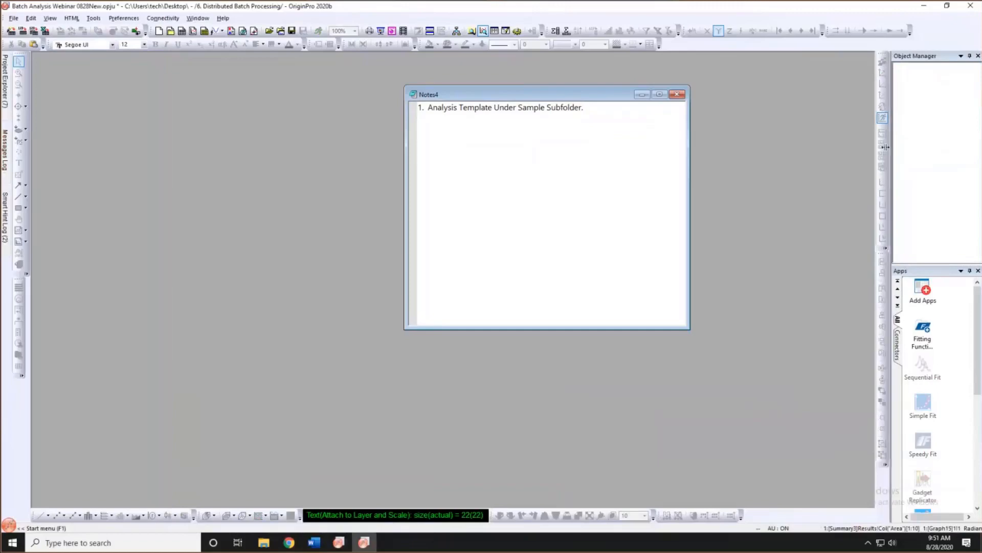
Widen the Apps area, launch the Distributed Batch Processing app and reposition its dialog.
left_click_drag(885, 146, 688, 148)
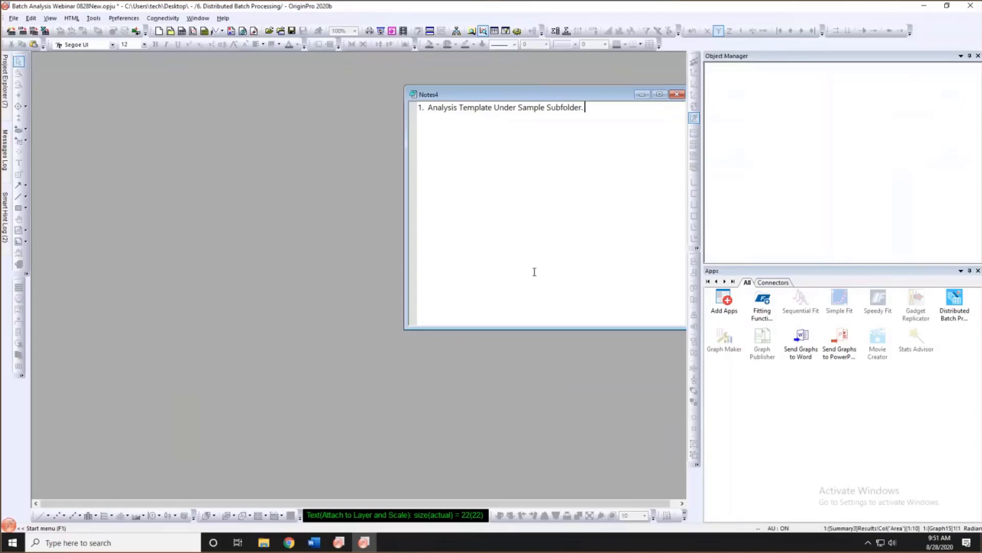
left_click(955, 307)
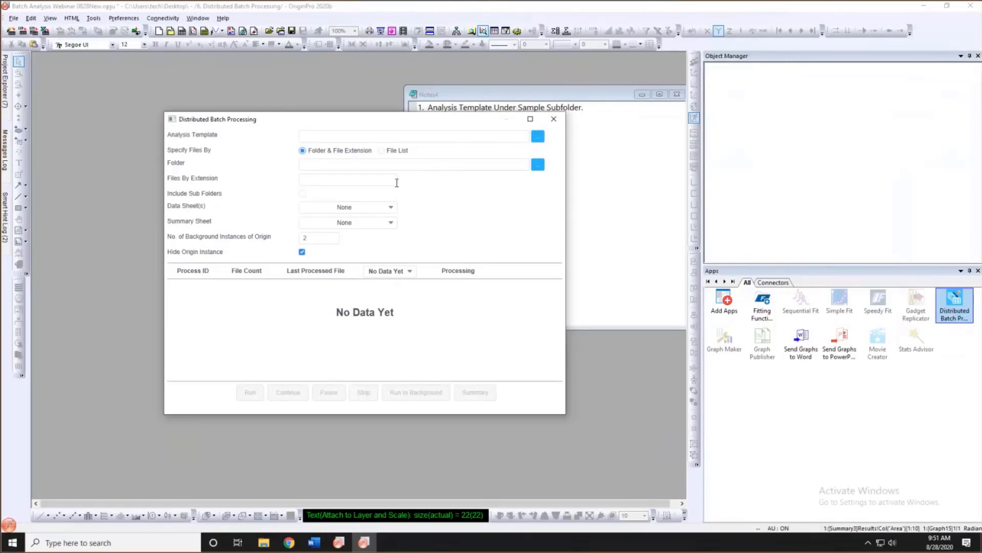
left_click_drag(422, 121, 411, 117)
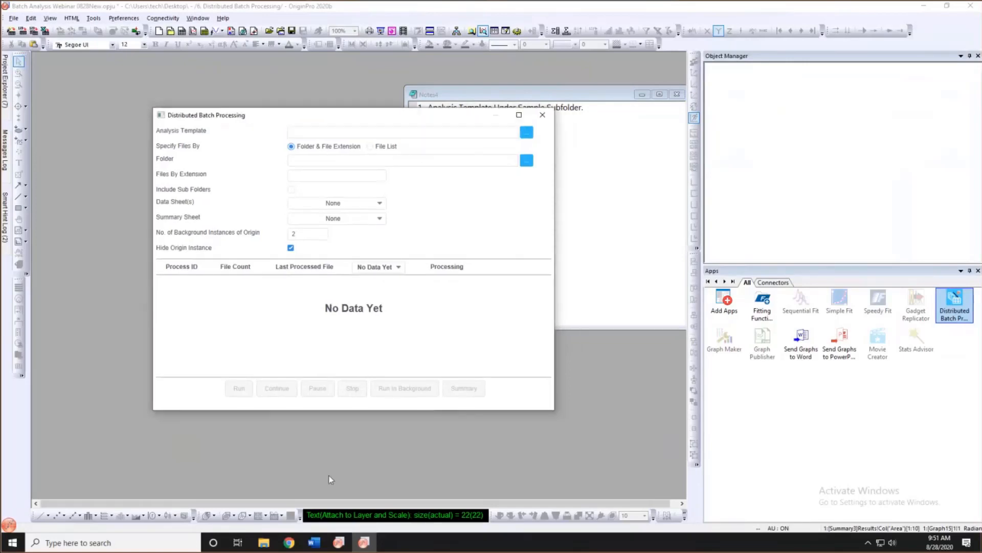
Switch to File Explorer to review the template and CSV files in the DistributedBatch folder, and minimize it again.
left_click(263, 542)
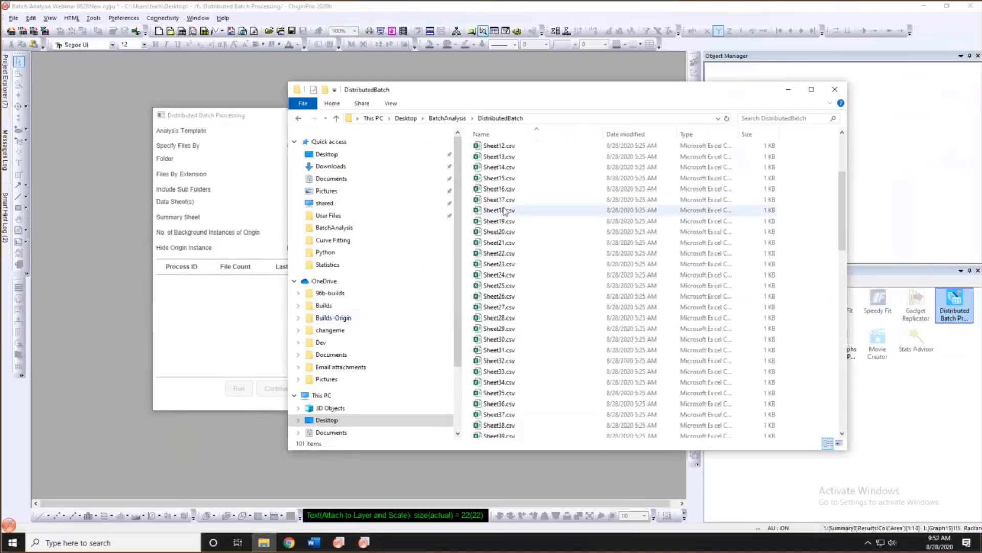
scroll(507, 210, "up", 4)
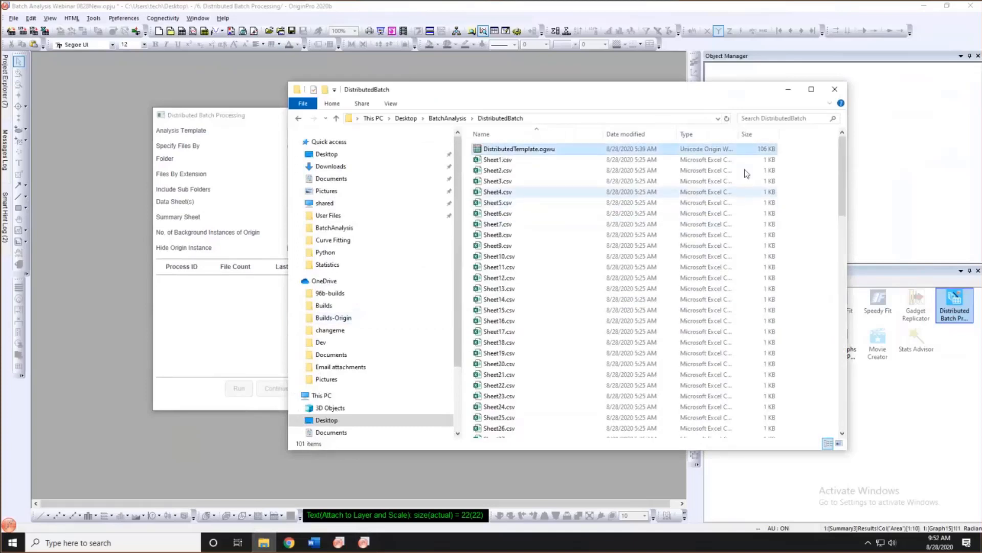
left_click_drag(844, 154, 707, 140)
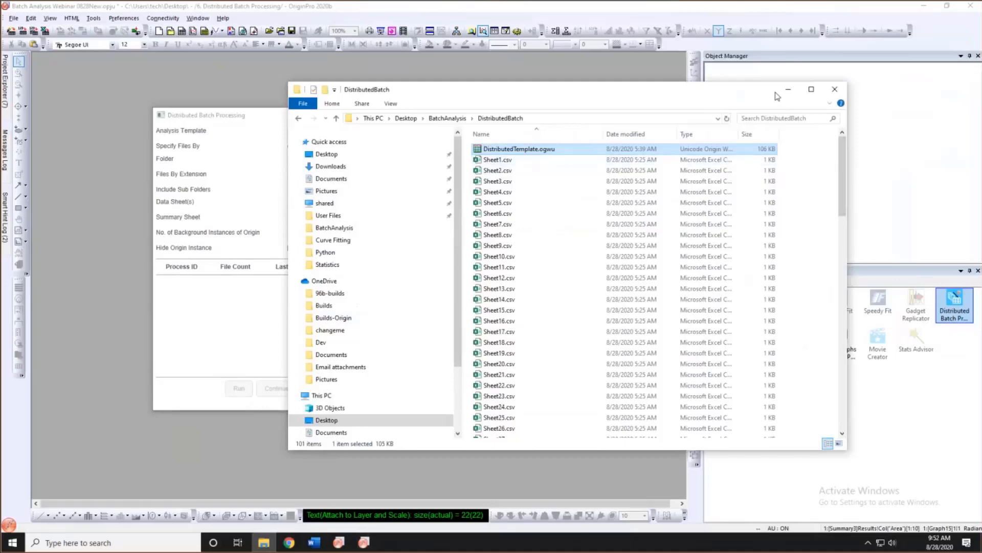
left_click(788, 90)
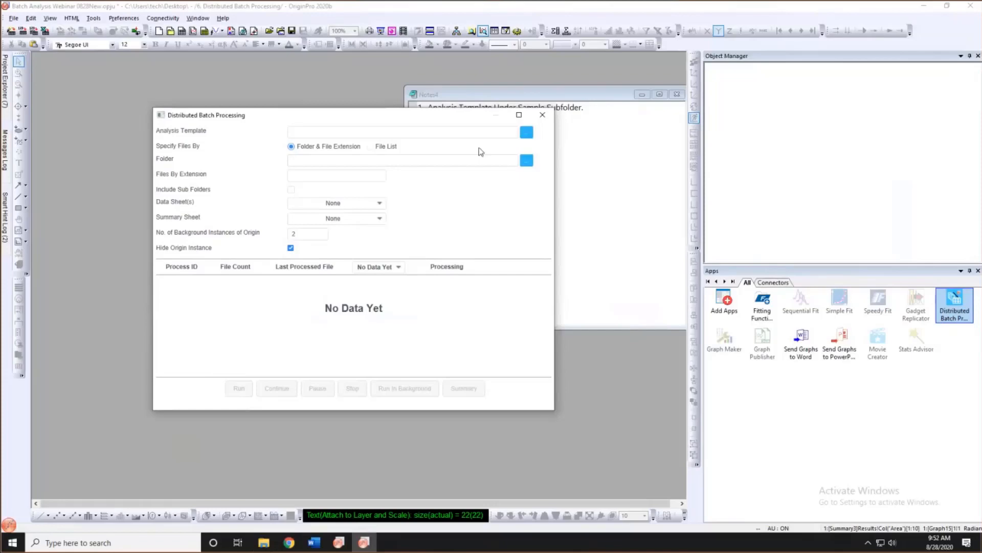
Set the analysis template to DistributedTemplate.ogwu from the Desktop's BatchAnalysis\DistributedBatch folder.
left_click(527, 133)
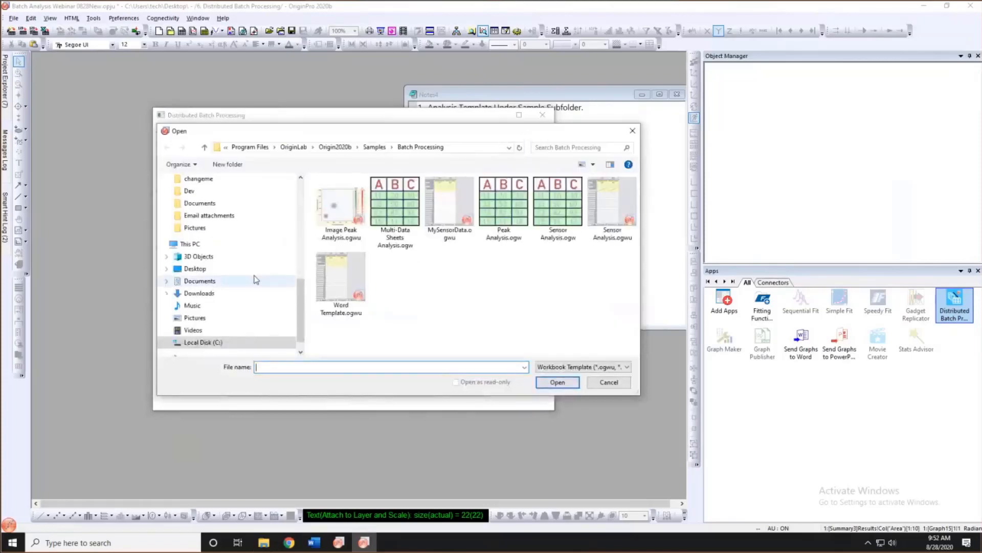
scroll(296, 285, "up", 3)
scroll(306, 245, "up", 3)
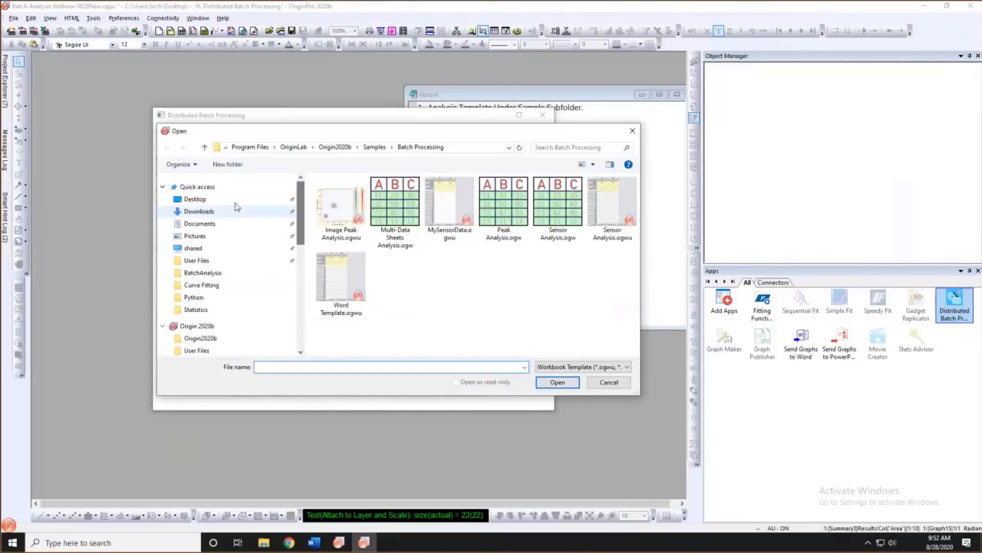
left_click(210, 199)
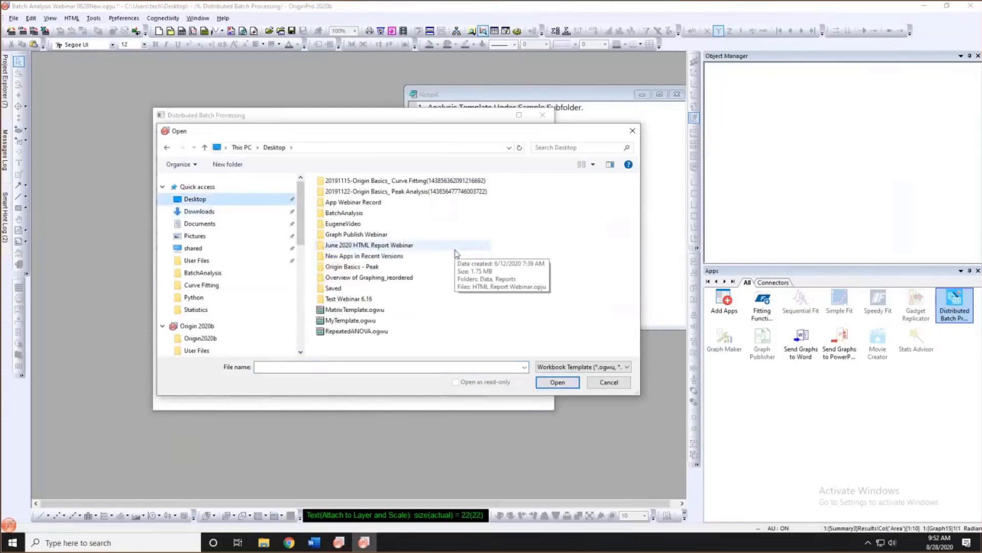
left_click(376, 213)
double_click(377, 214)
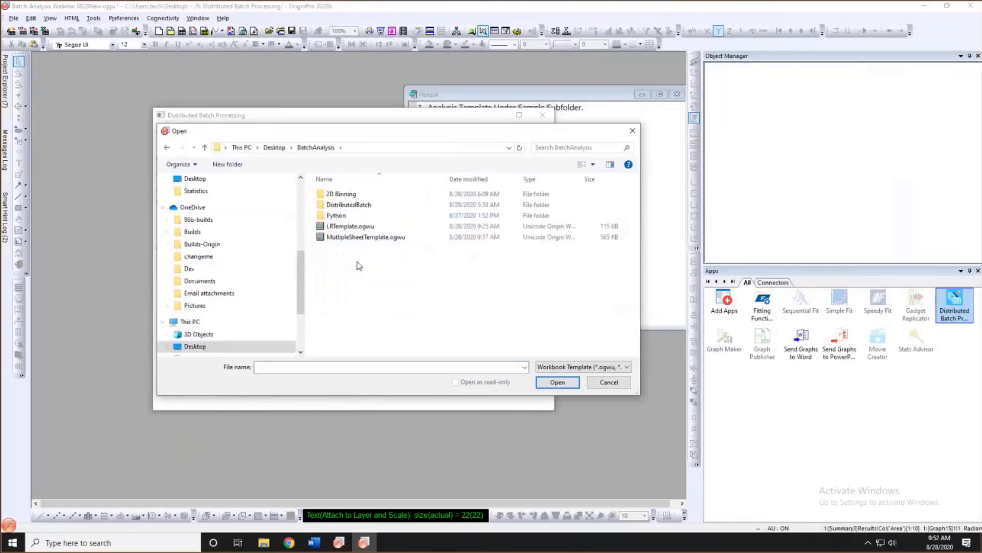
double_click(357, 209)
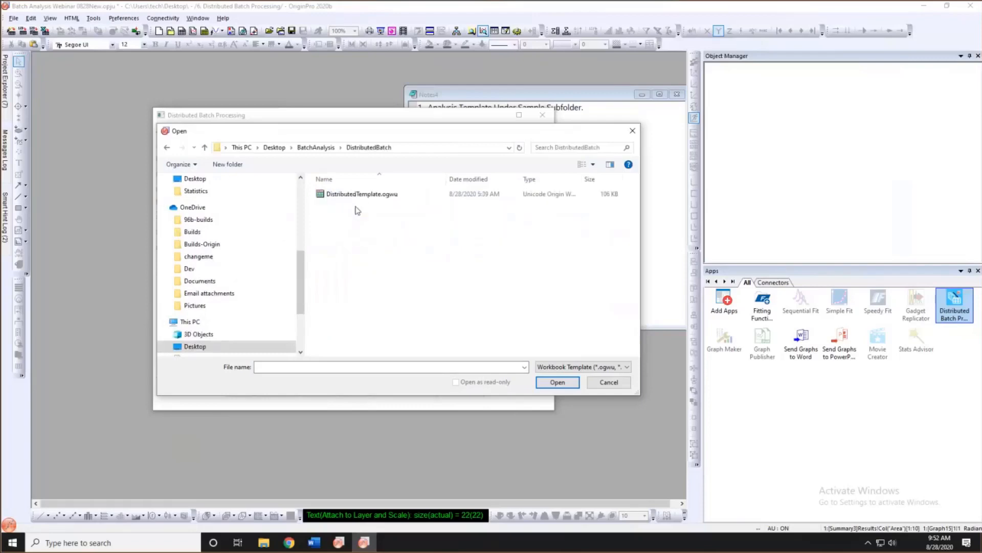
left_click(369, 197)
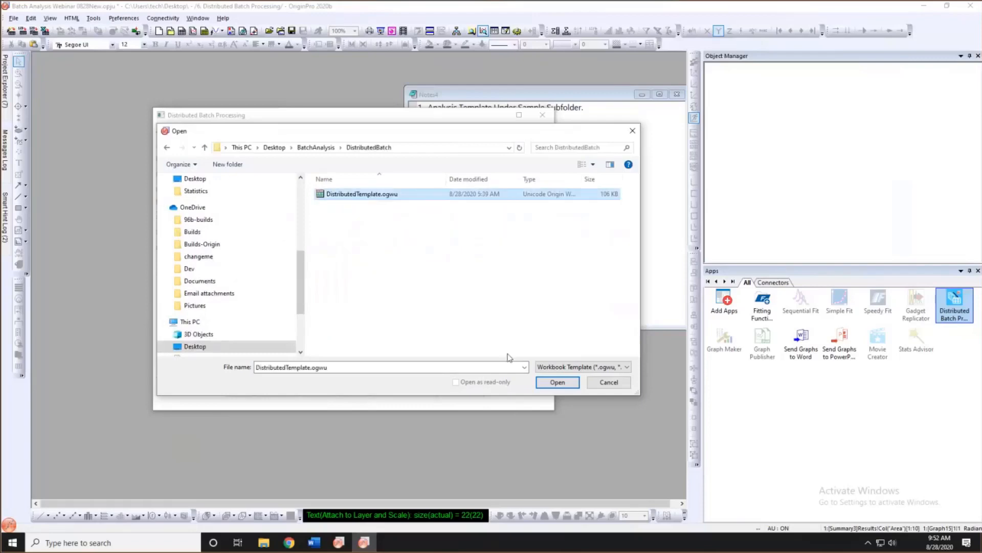
left_click(557, 382)
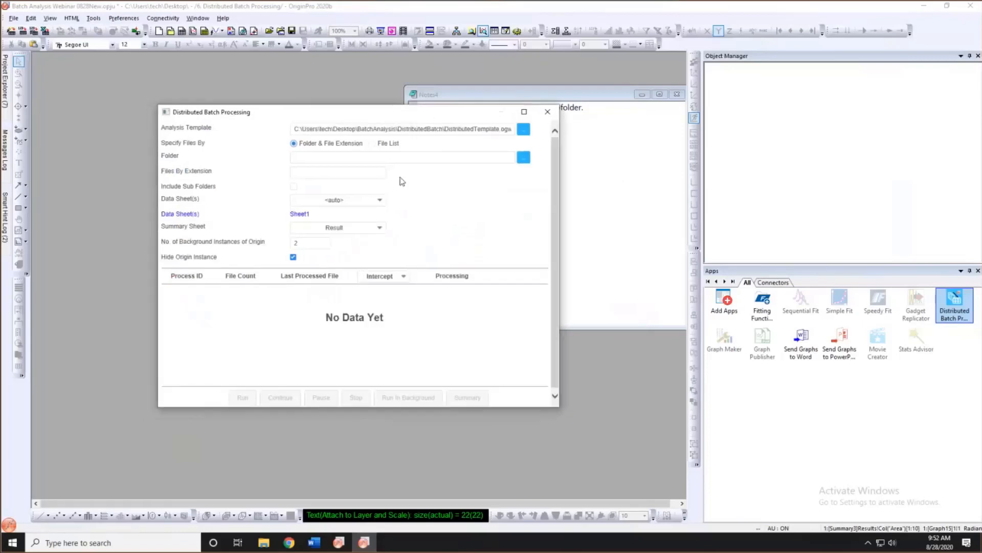
Set the source folder to the Desktop's BatchAnalysis\DistributedBatch folder, using files with the csv extension.
left_click(524, 159)
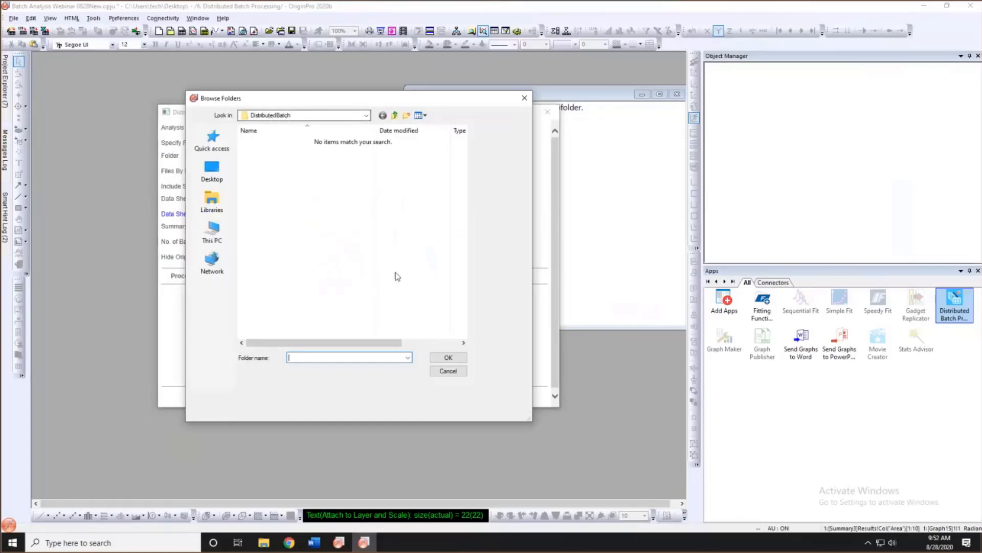
left_click(446, 357)
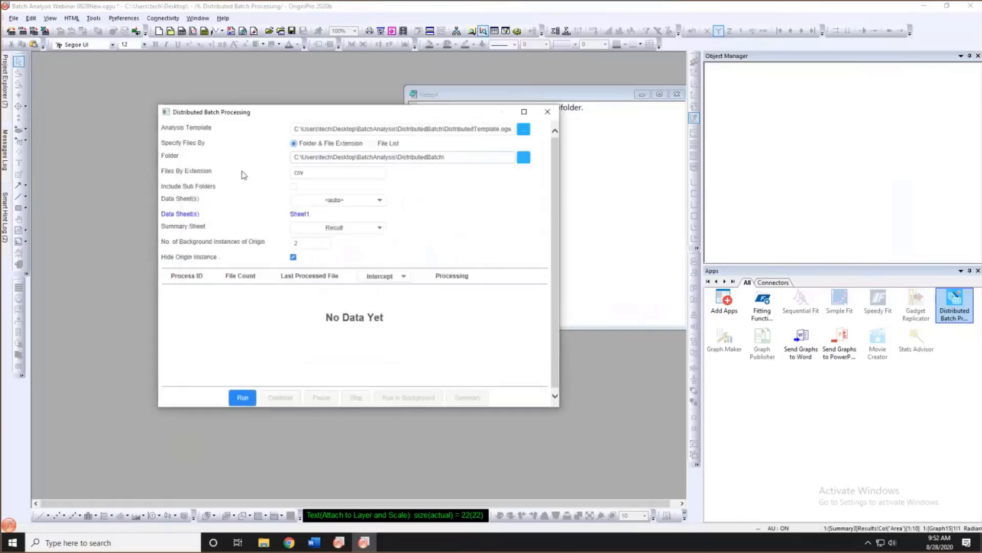
left_click(307, 178)
Set the data sheet to Sheet1 and the summary sheet to Result.
left_click(366, 203)
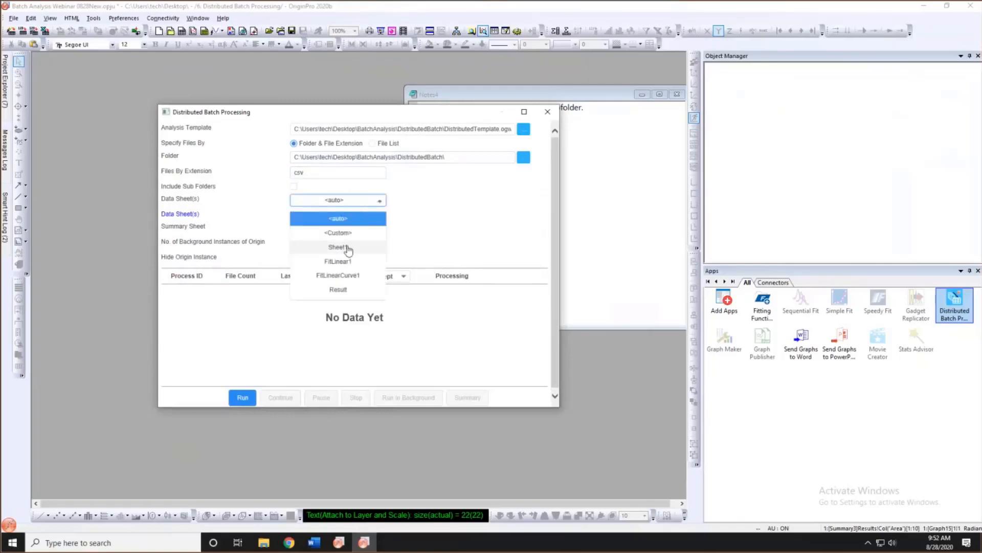
left_click(348, 249)
left_click(348, 216)
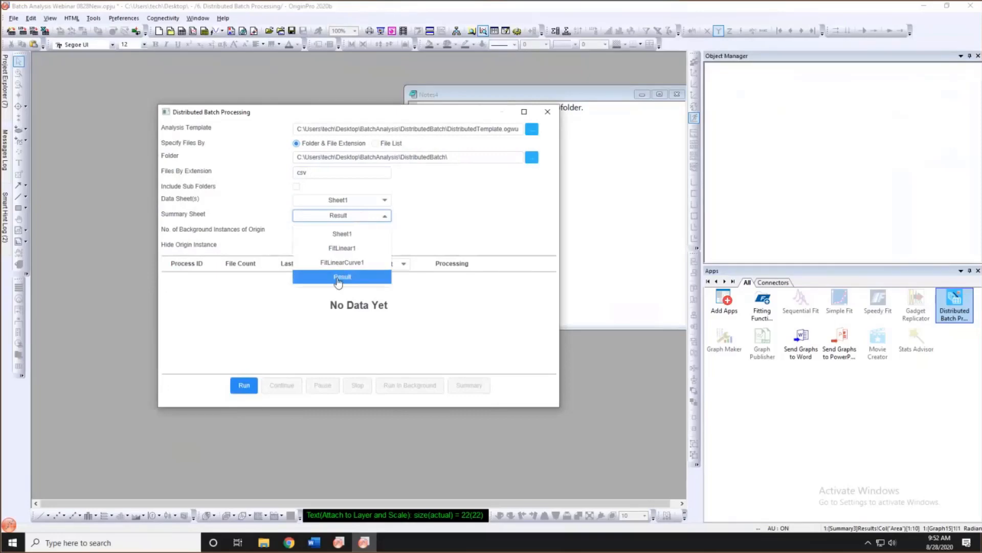
left_click(337, 277)
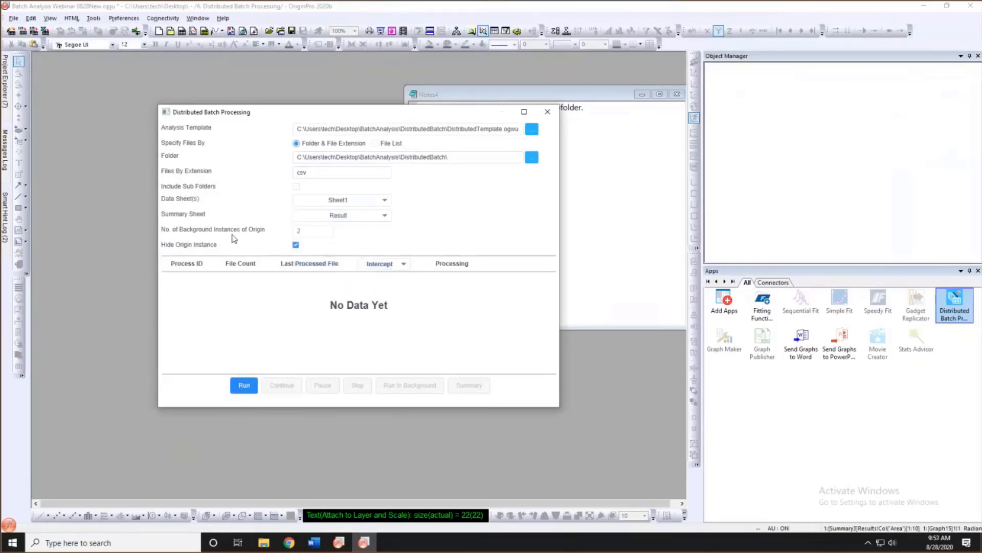
Set the number of background Origin instances to 4, start the batch run and enlarge the dialog downward.
left_click(328, 229)
left_click(328, 229)
left_click_drag(394, 115, 391, 85)
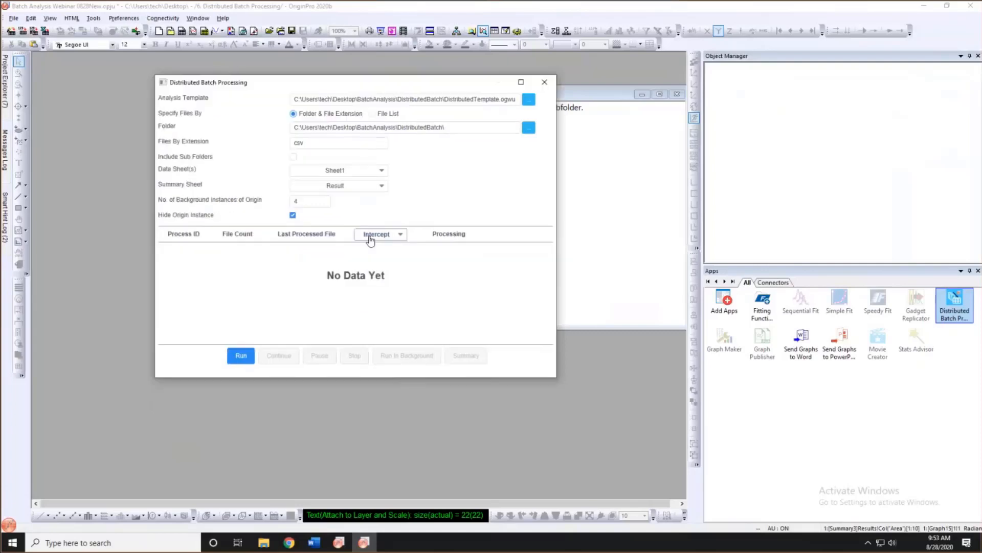
left_click(240, 360)
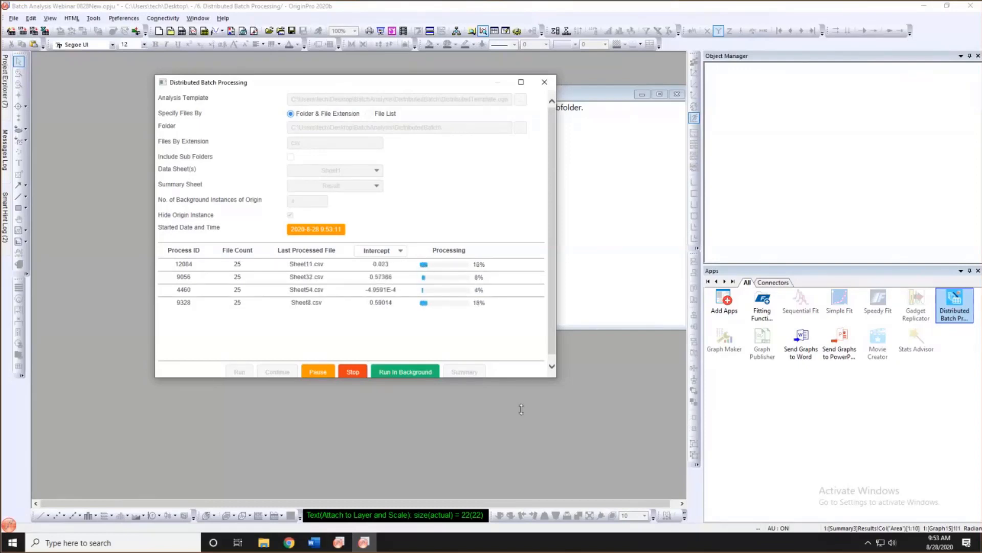
left_click_drag(521, 409, 521, 408)
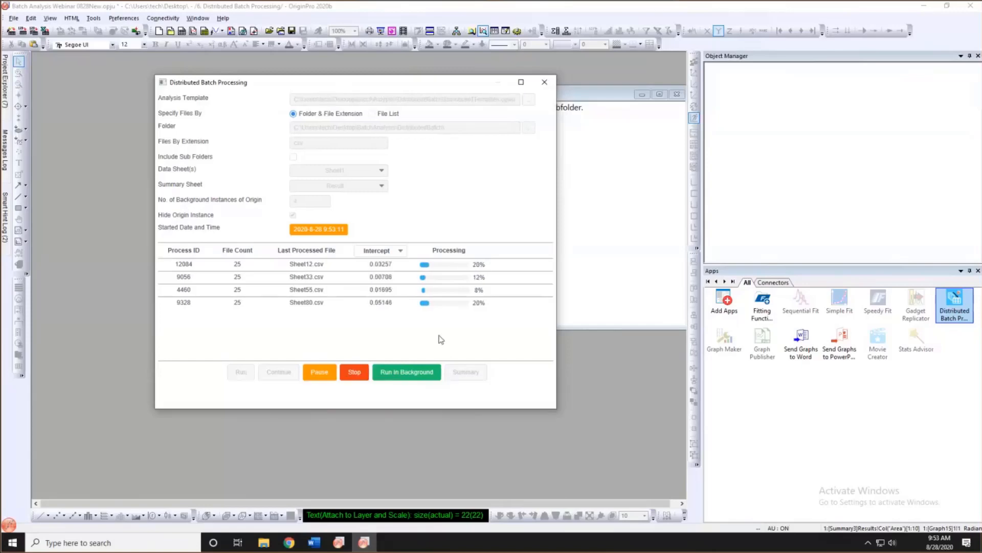
Close the Distributed Batch Processing dialog, and free up the workspace by moving the Notes4 window and narrowing the Apps area.
left_click(544, 82)
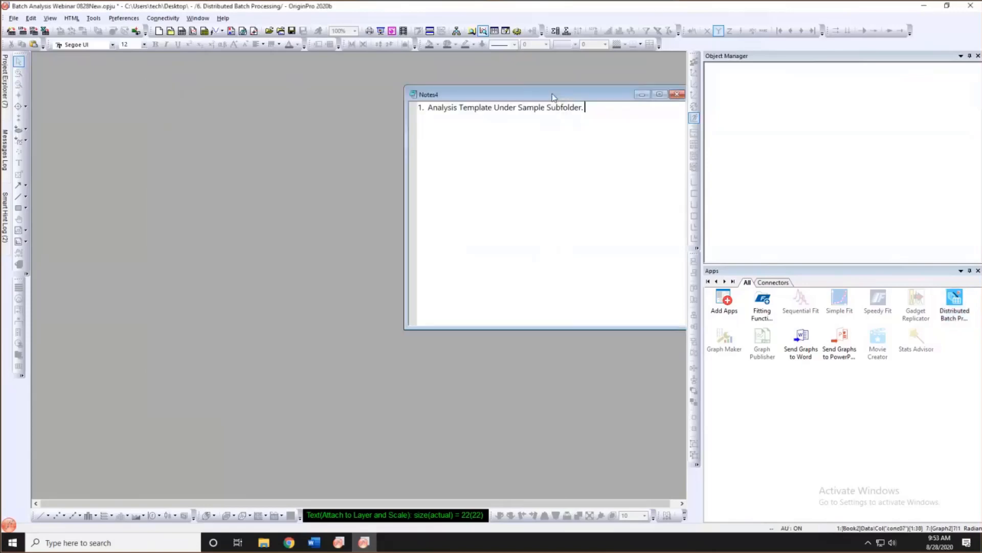
left_click_drag(553, 97, 455, 100)
left_click_drag(704, 139, 775, 139)
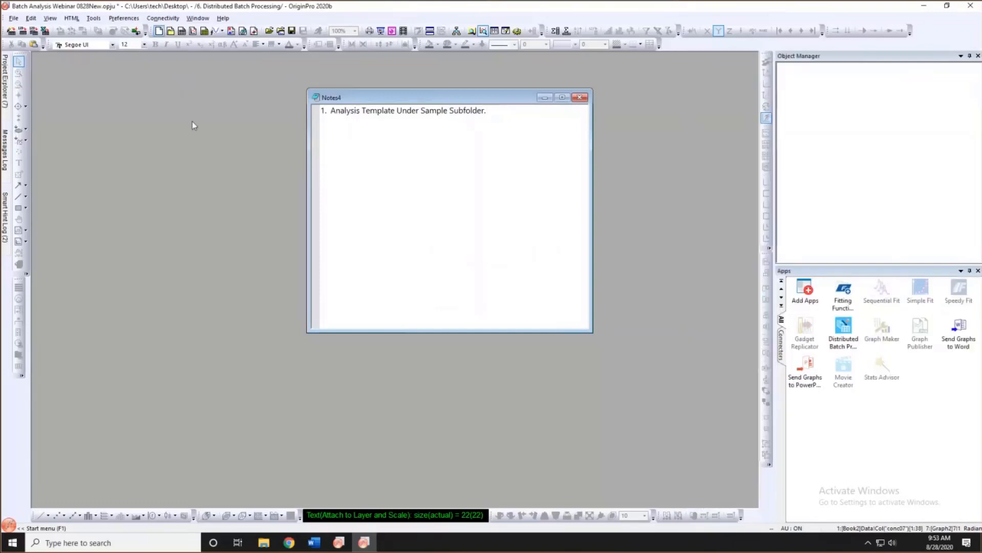
Fill both columns of a new workbook with row numbers and plot them as a scatter graph.
key("ctrl+a")
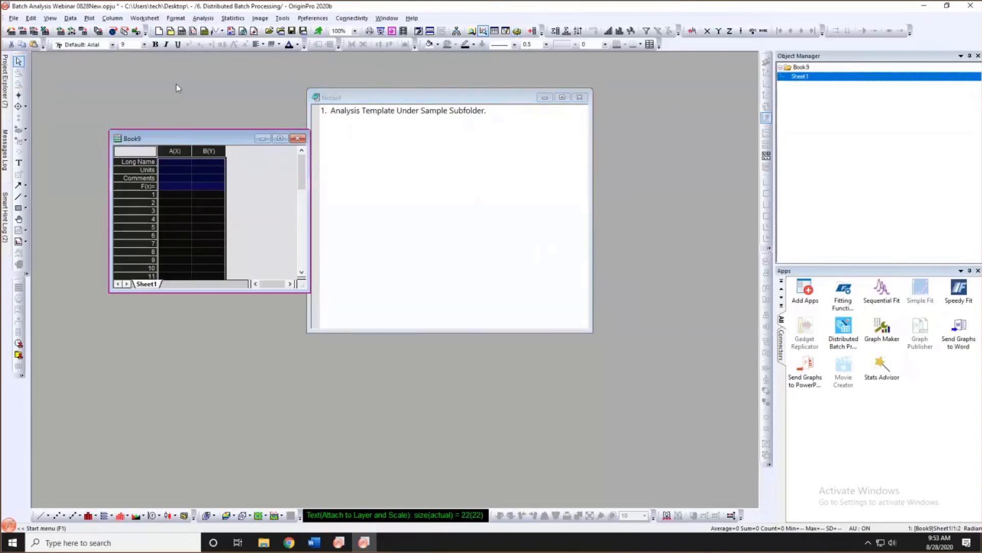
left_click(618, 31)
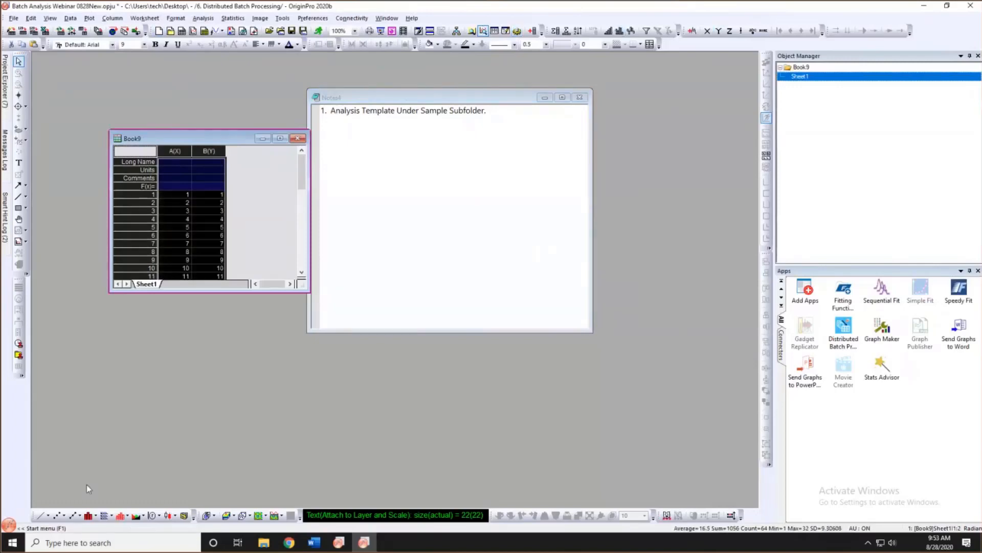
left_click(58, 515)
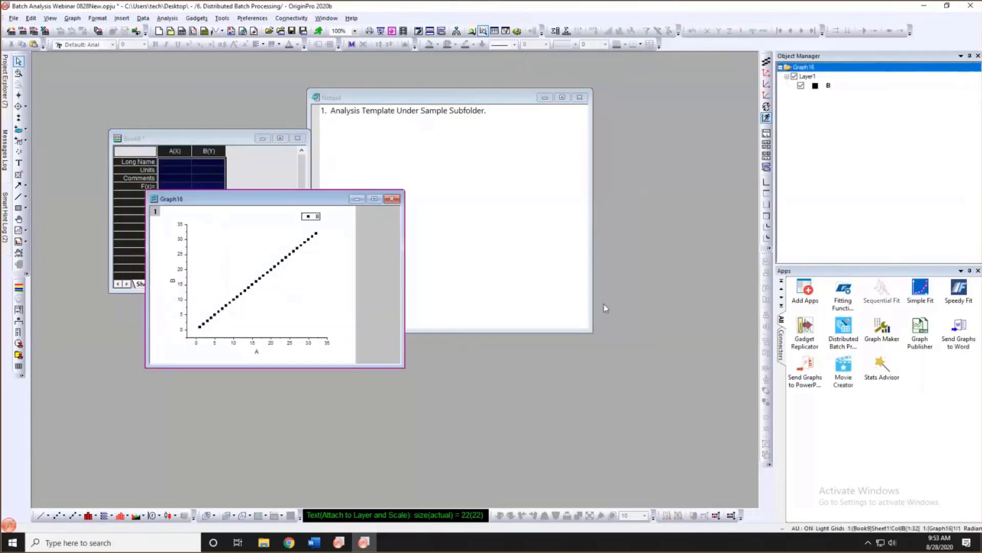
Reopen the Distributed Batch Processing app, generate the summary workbook once processing finishes, and enlarge its window.
left_click(847, 340)
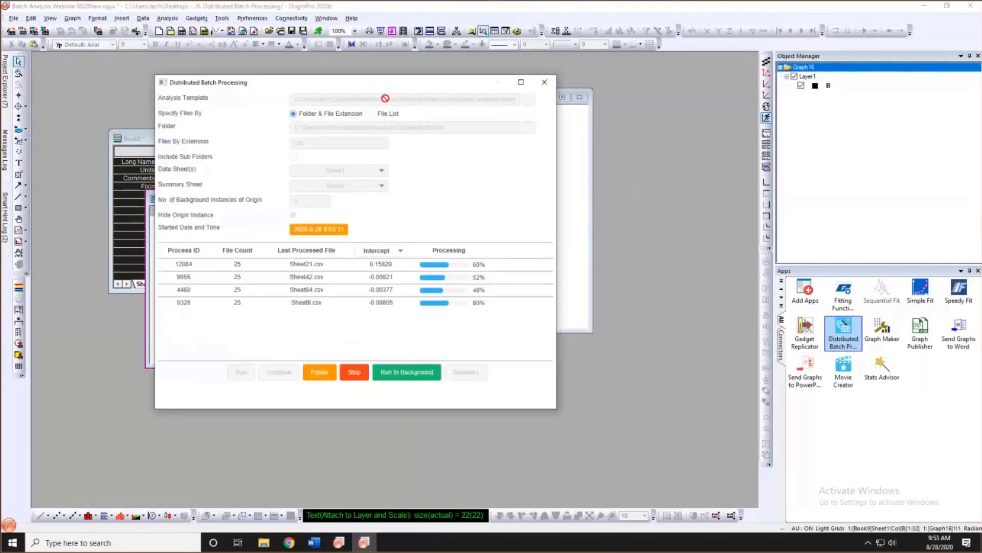
left_click_drag(358, 82, 455, 117)
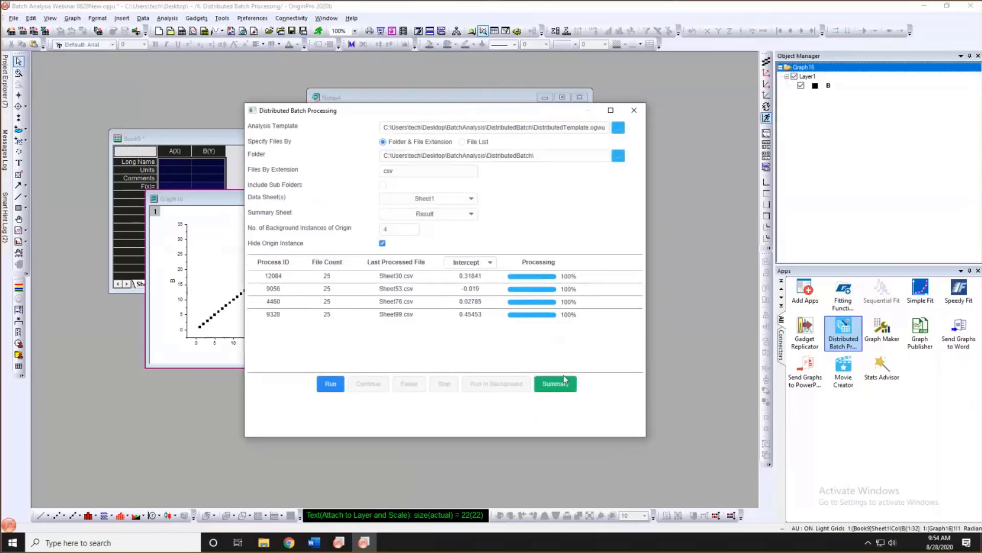
left_click(563, 384)
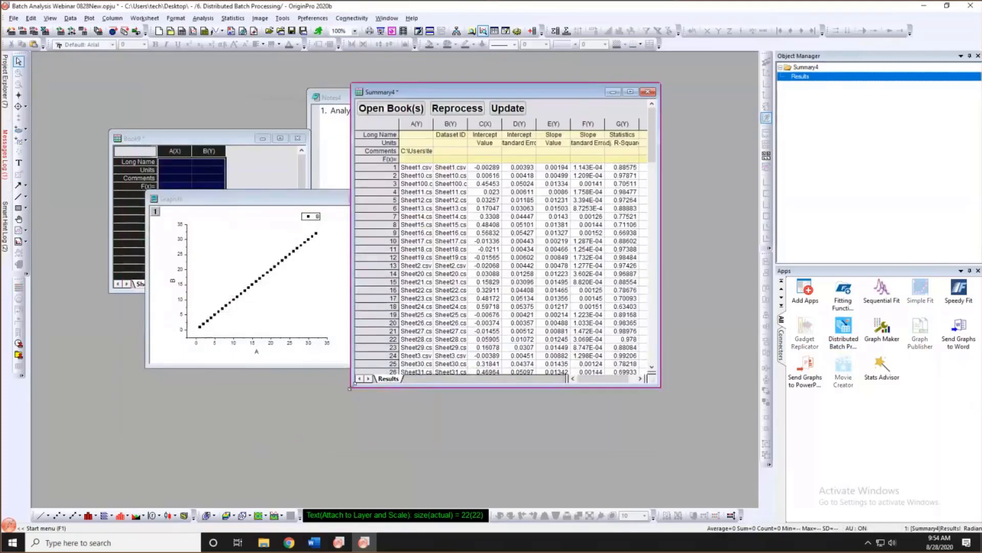
left_click_drag(201, 445, 195, 450)
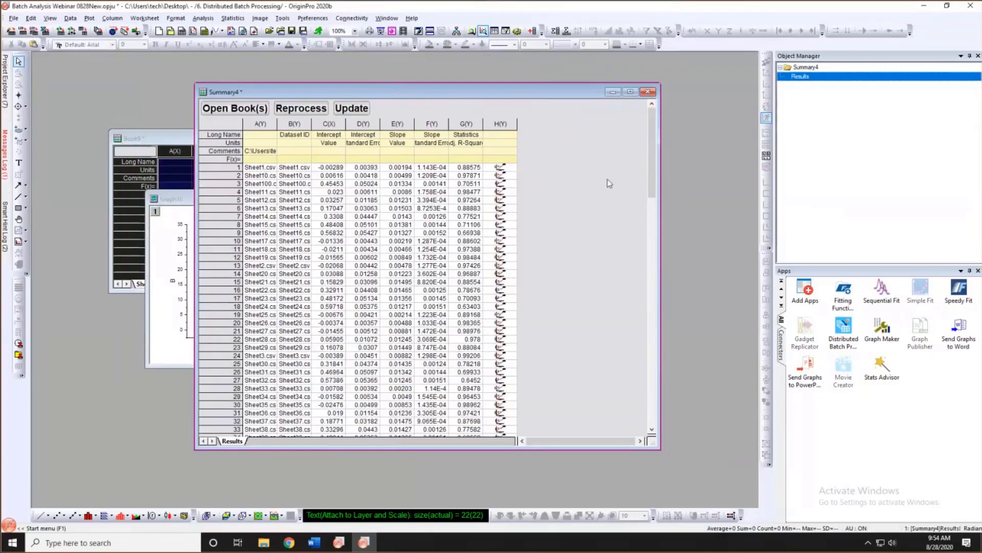
Open the analysis workbook for Sheet73.csv from row 72 of the summary workbook.
left_click_drag(656, 146, 634, 308)
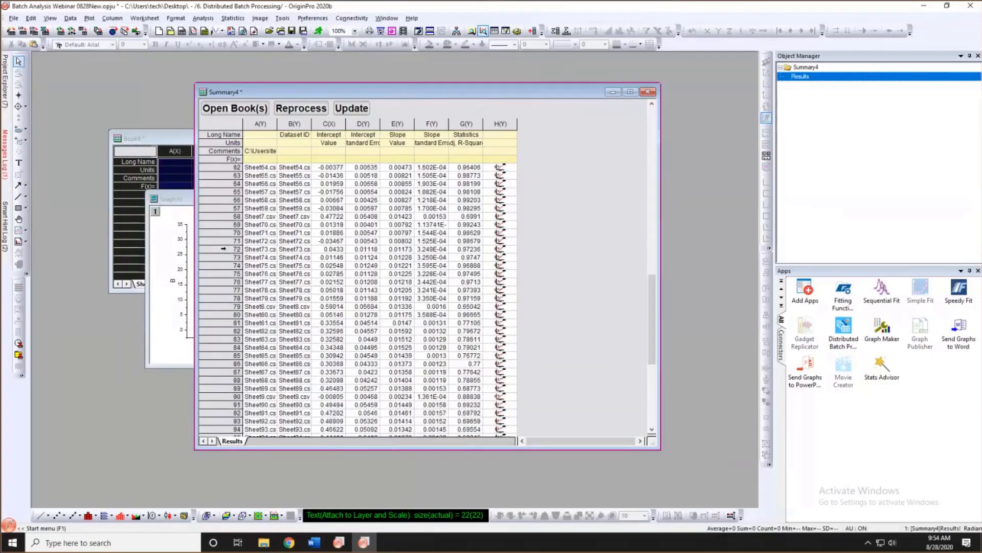
left_click(224, 249)
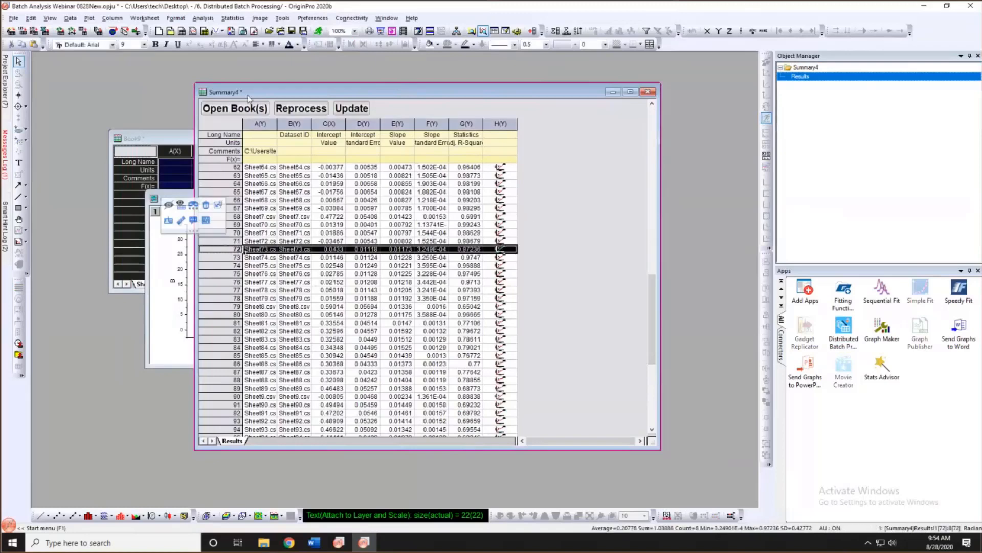
left_click(284, 108)
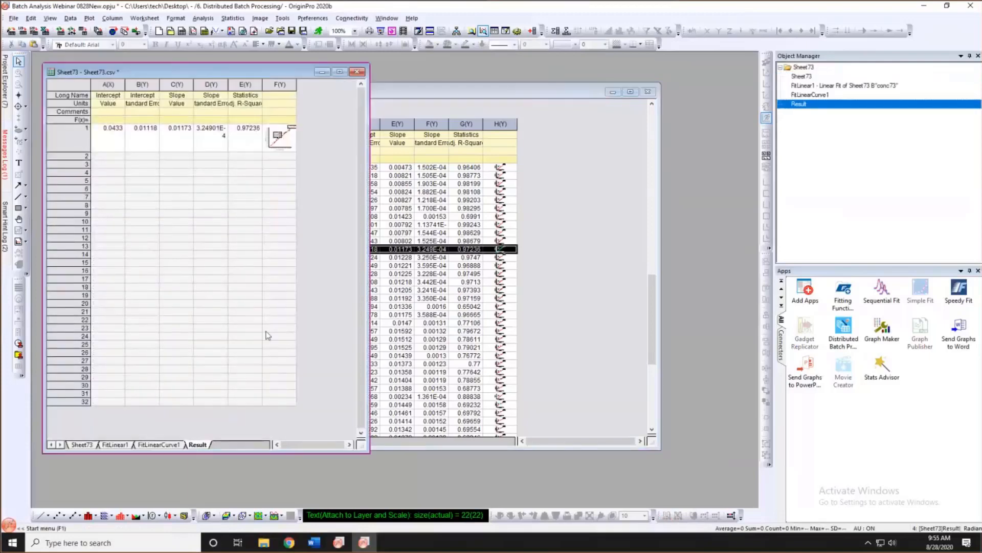
Review the FitLinearCurve1, FitLinear1 and Sheet73 sheets of the Sheet73.csv workbook.
left_click(160, 444)
left_click(114, 444)
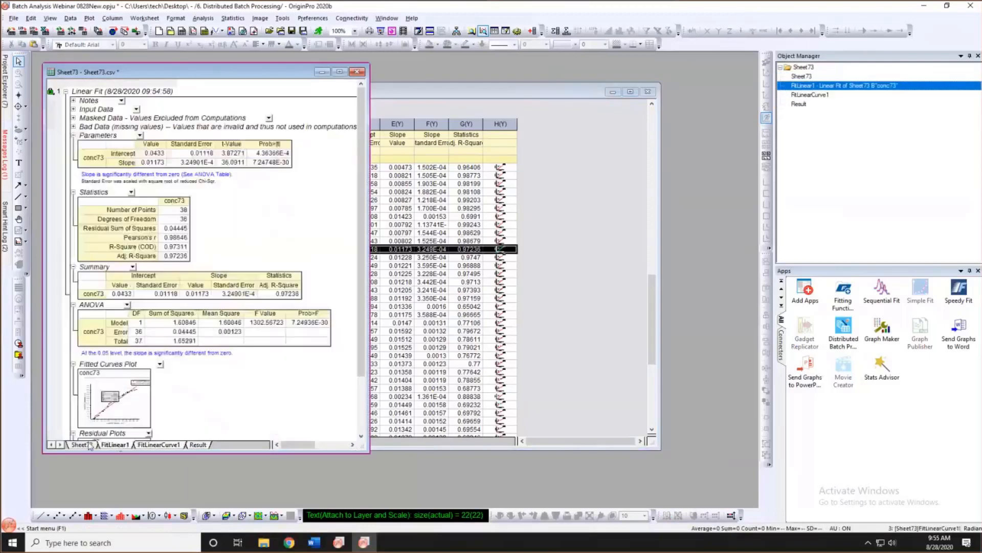
left_click(84, 445)
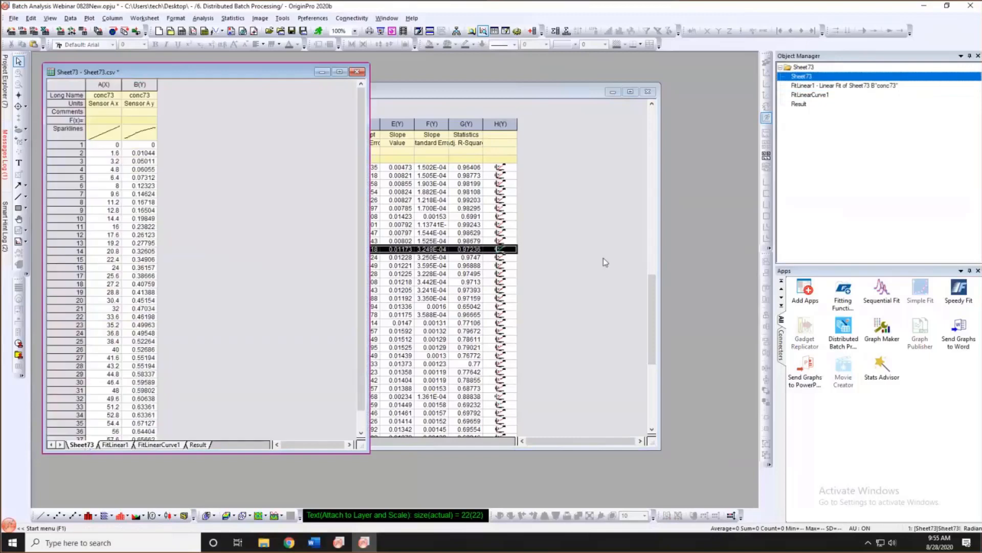
Bring the summary workbook back to the front and show the project's folder list.
left_click(605, 262)
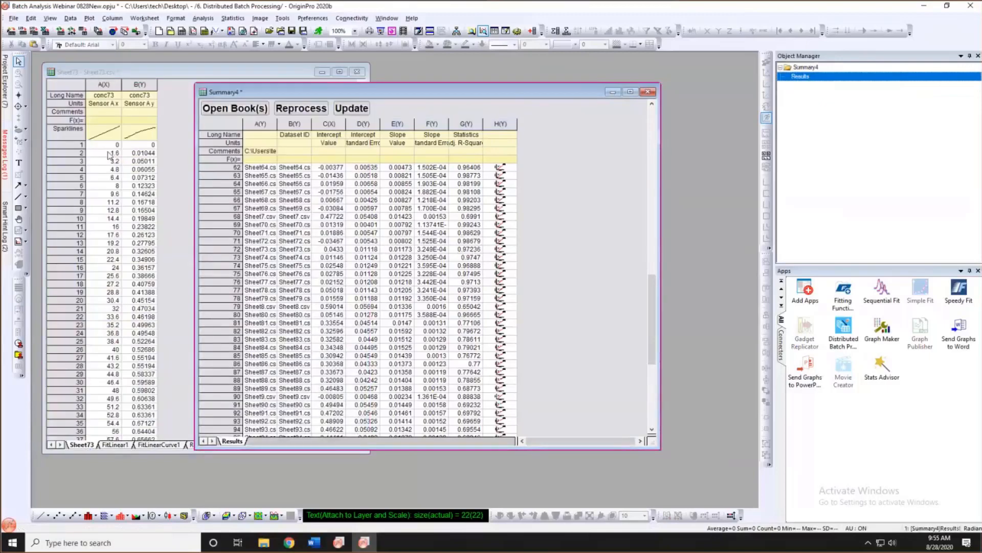
left_click(7, 96)
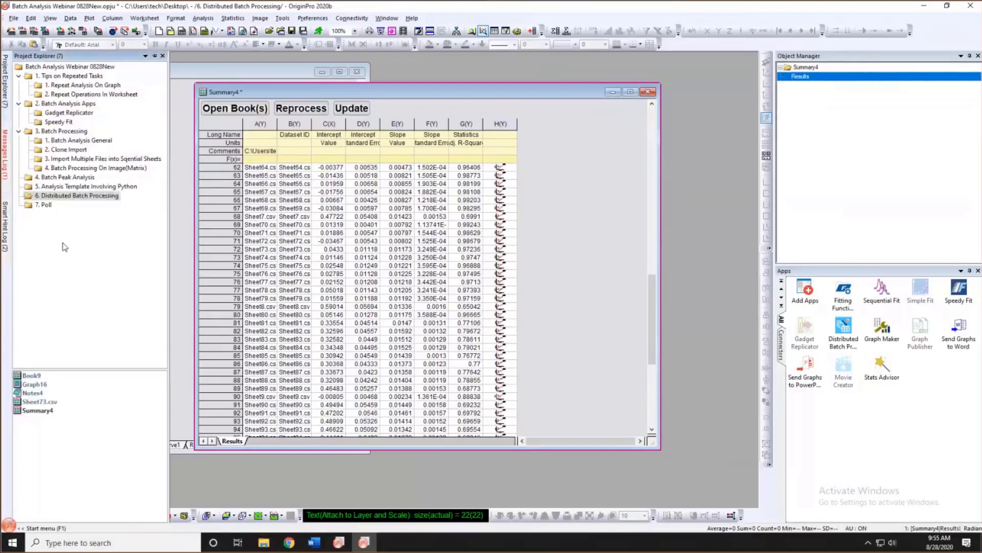